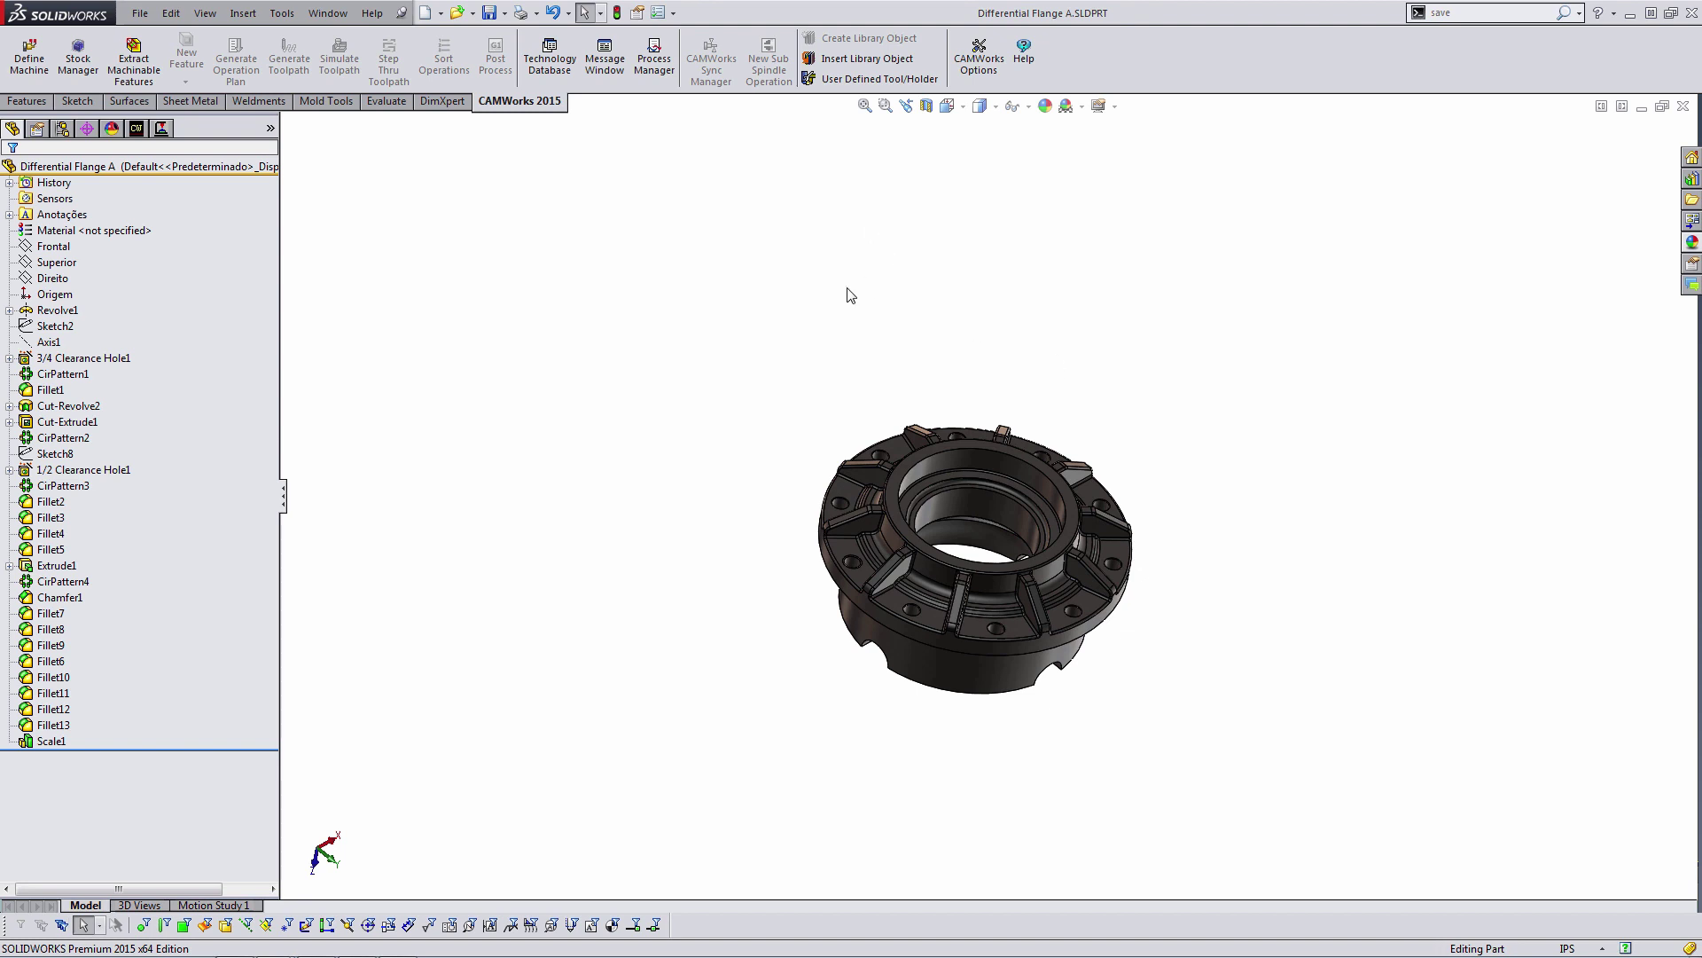
scroll(1013, 525, "up", 3)
middle_click_drag(1008, 523, 1146, 544)
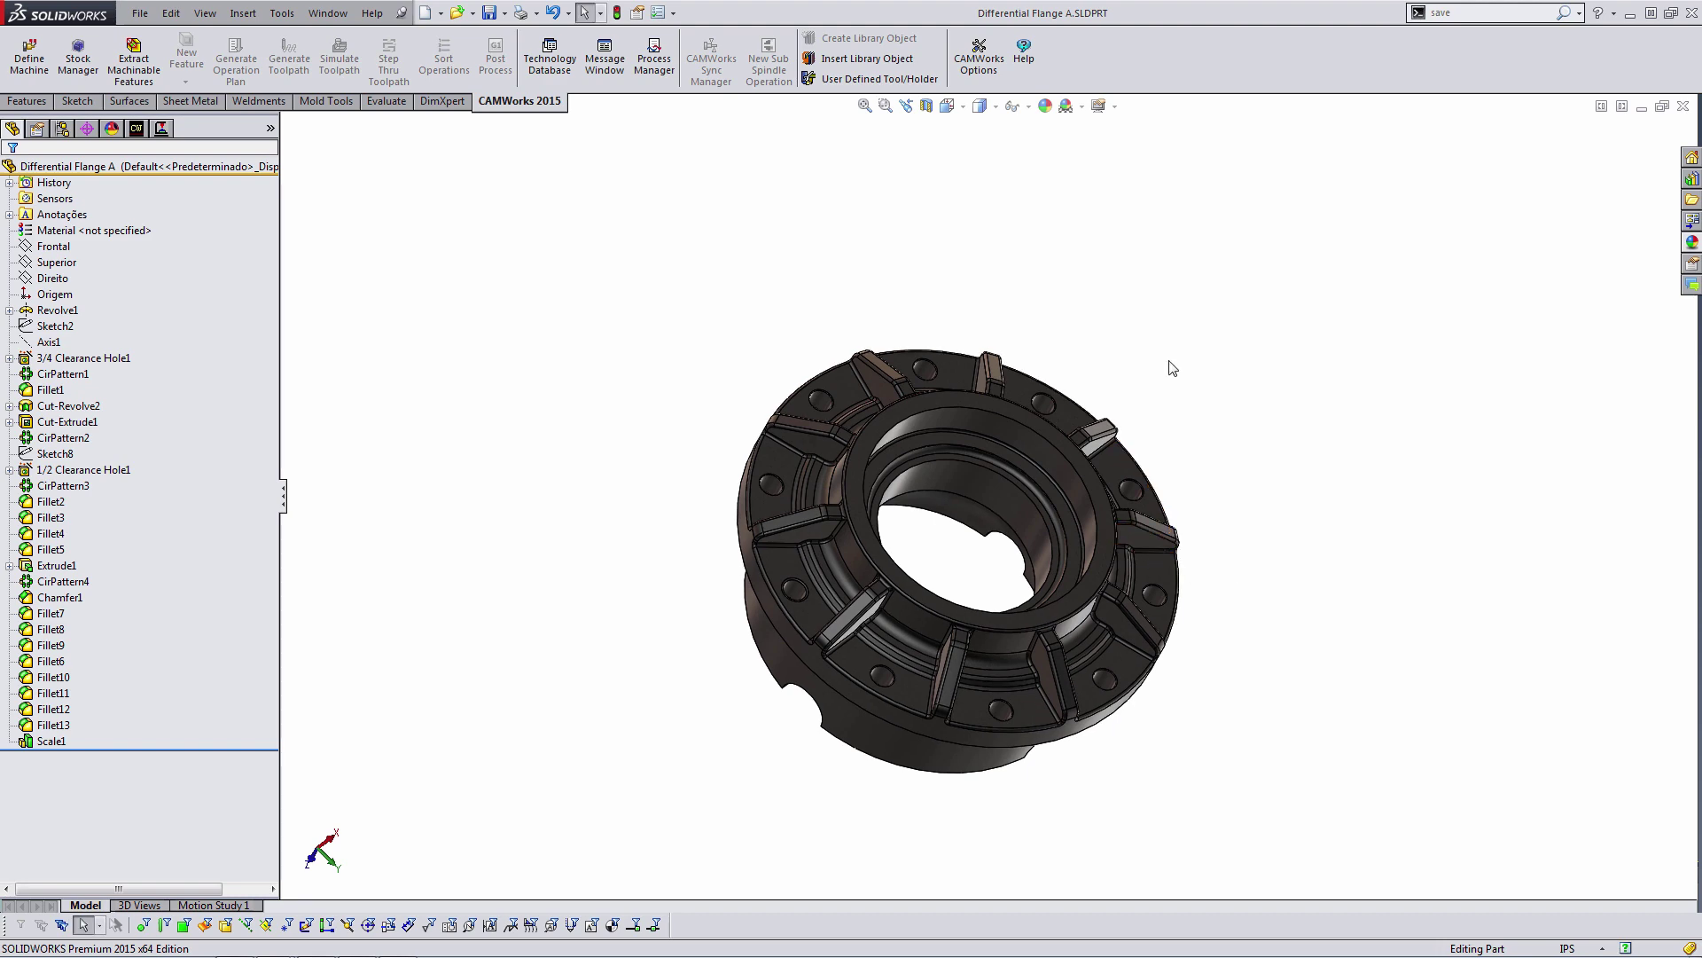
middle_click_drag(1115, 405, 1148, 466)
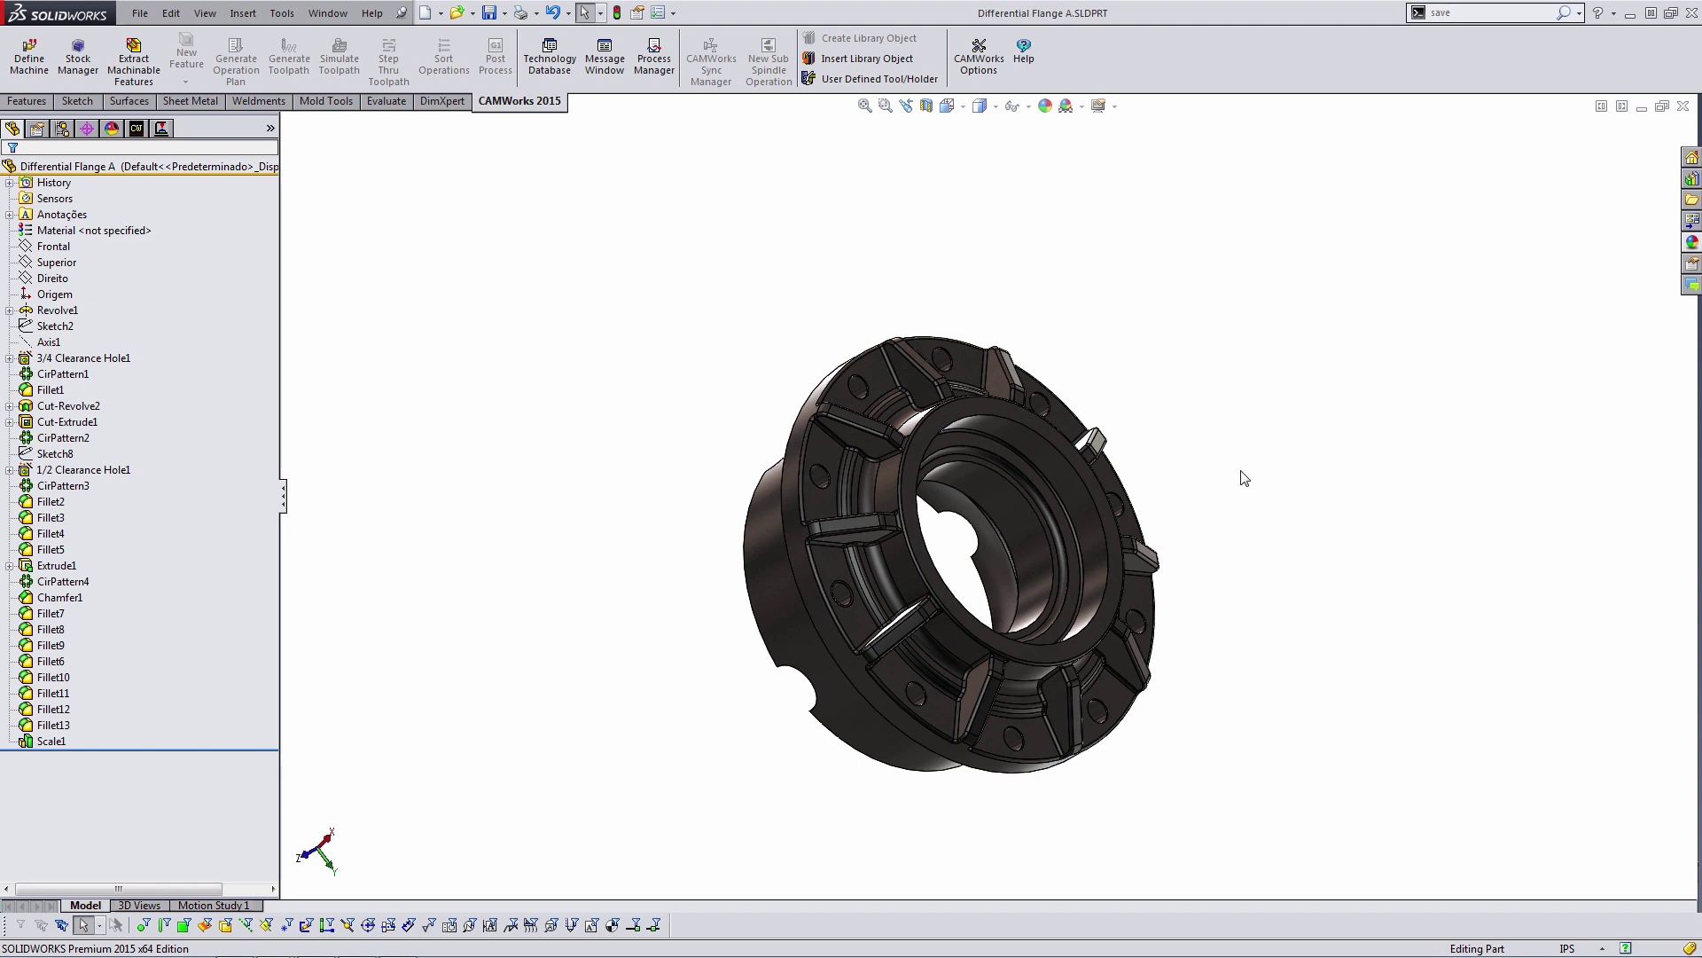
middle_click_drag(1224, 479, 794, 582)
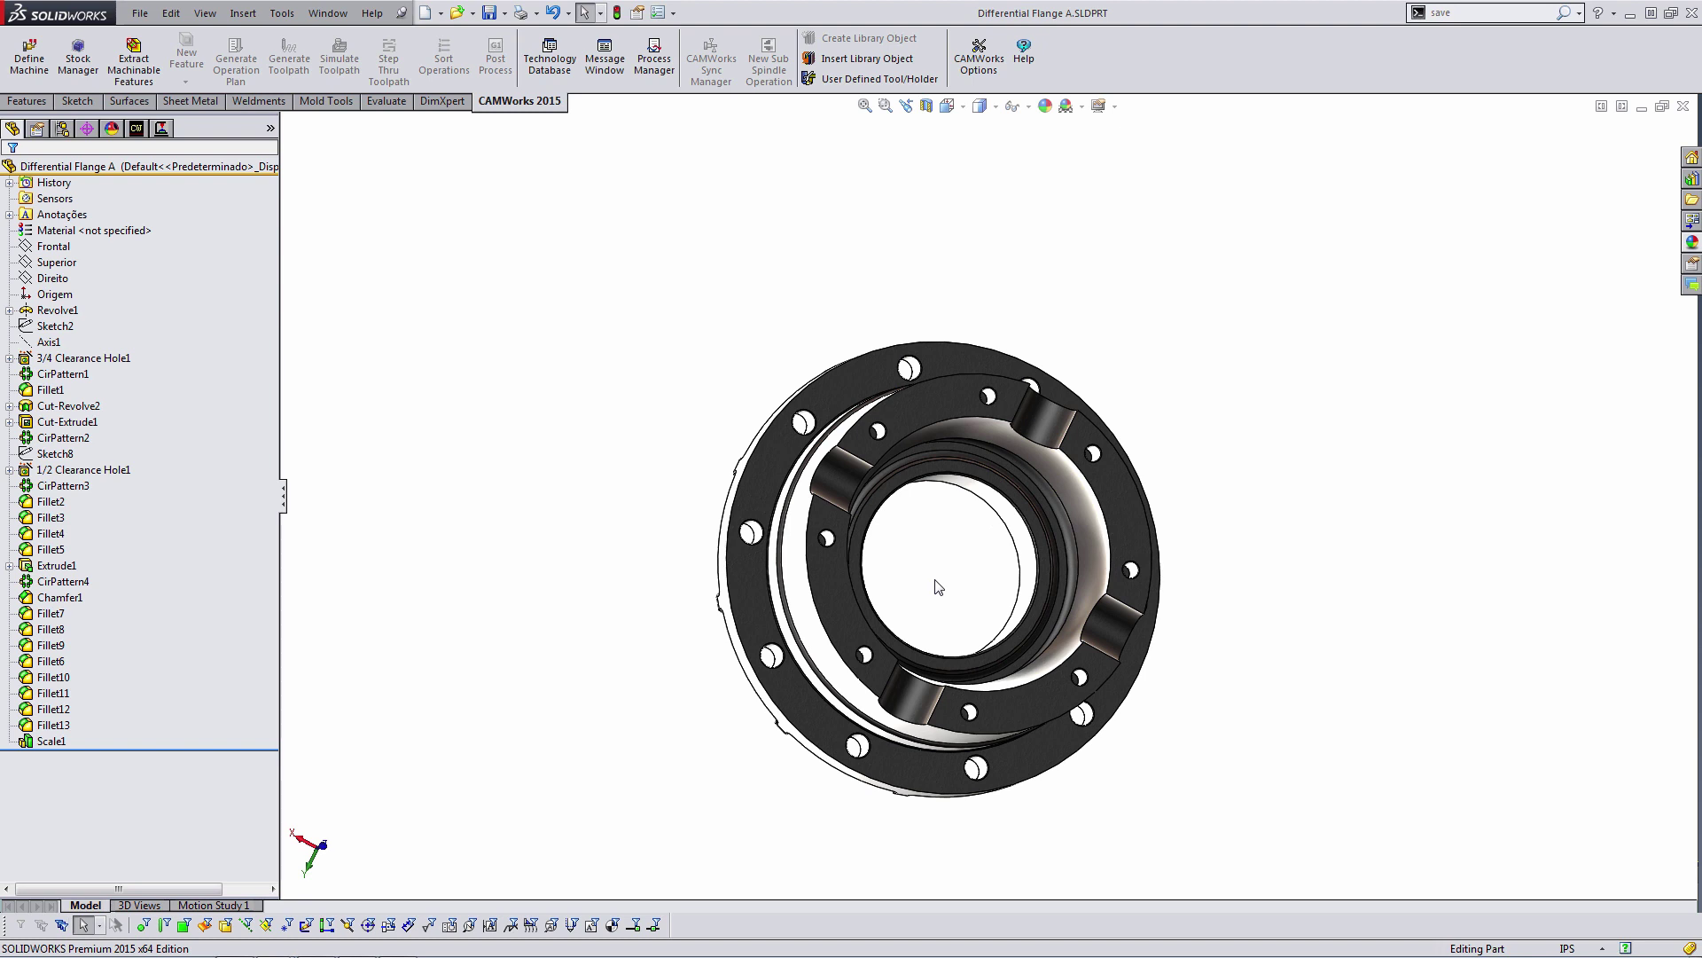
middle_click_drag(981, 570, 976, 577)
- Set Mill-in as the CAMWorks machine and display the stock block around the flange
left_click(137, 130)
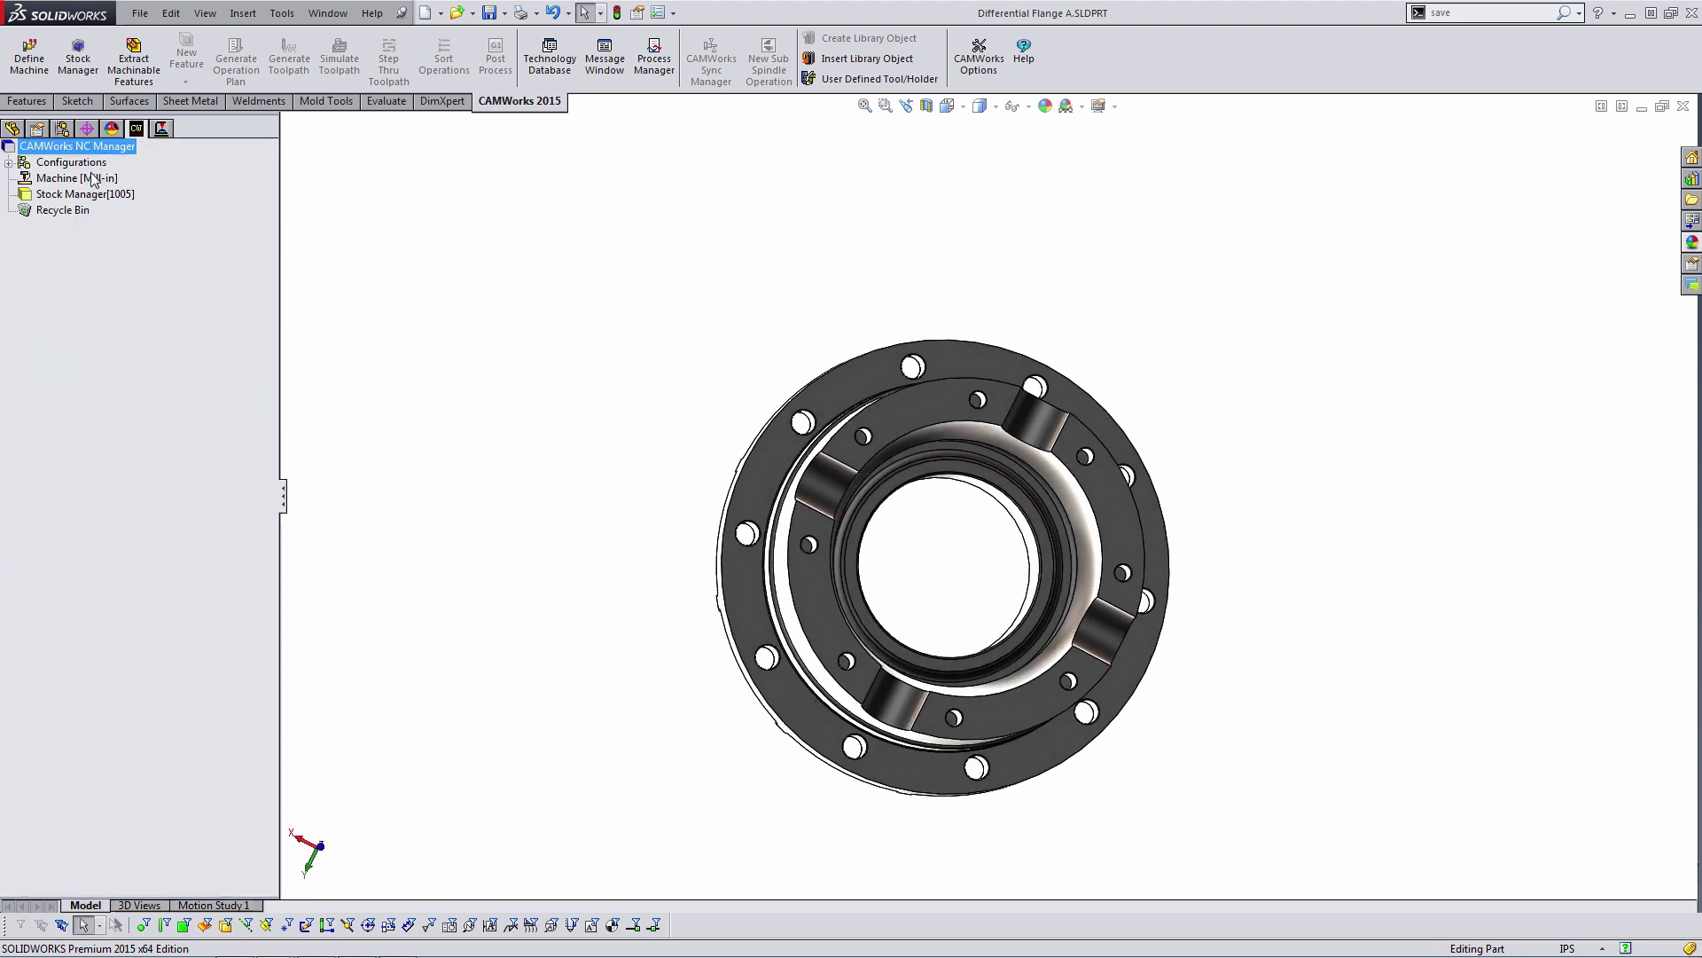
left_click(224, 144)
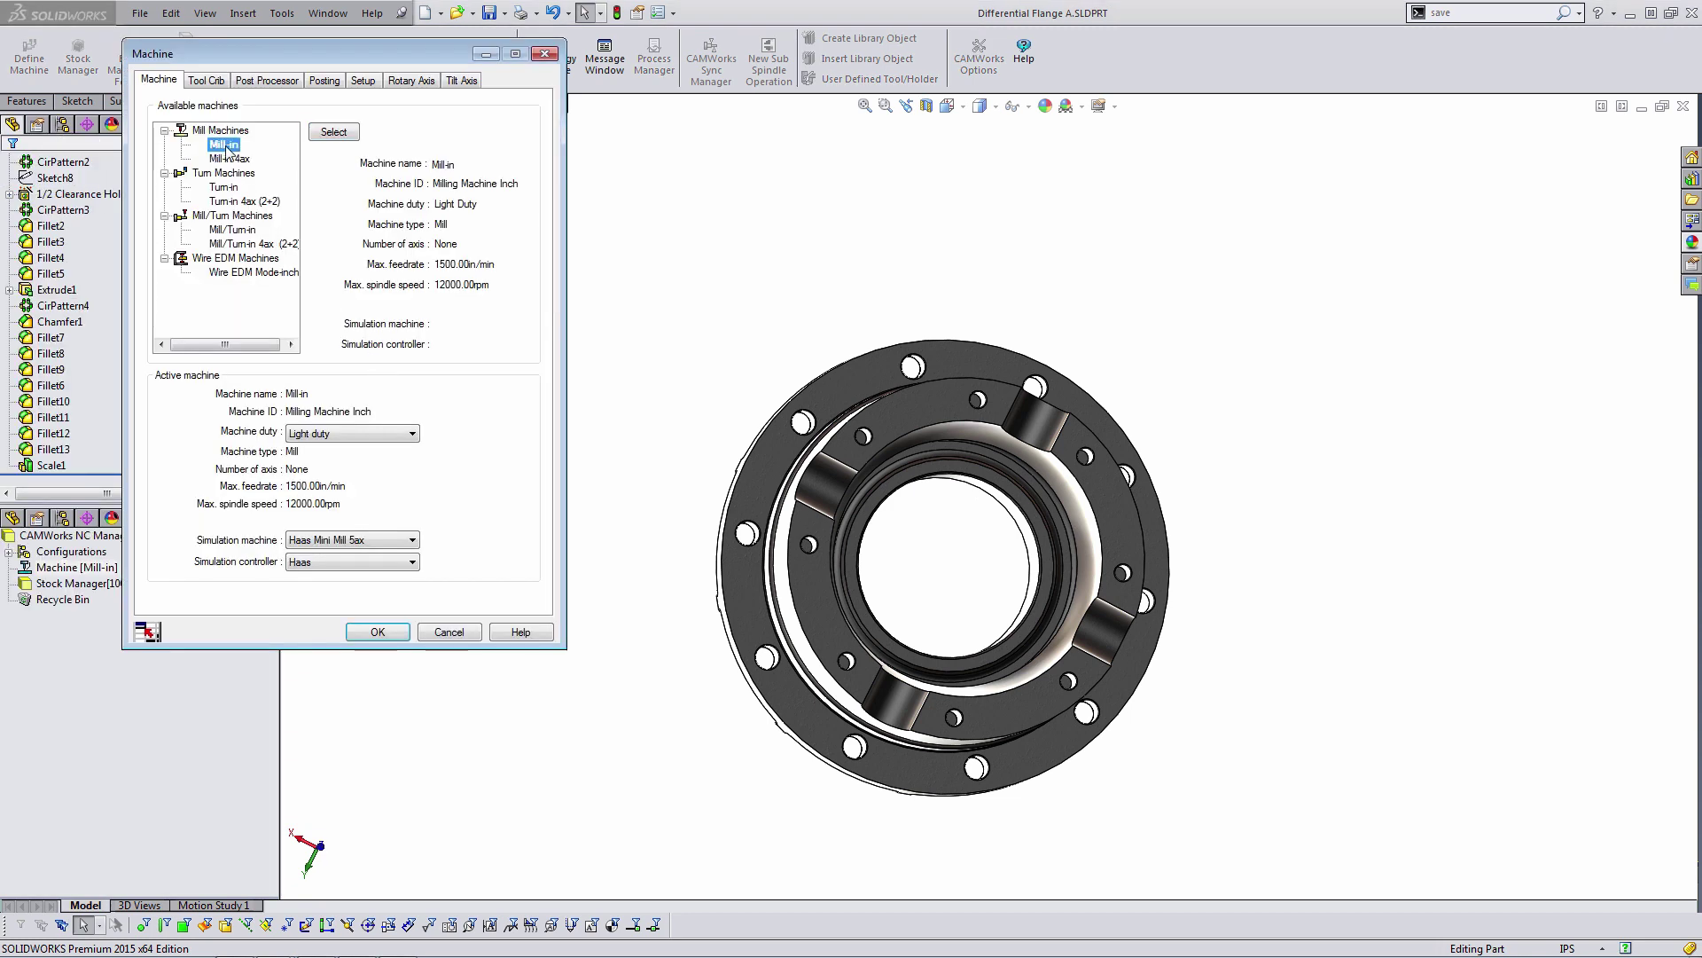
left_click(378, 632)
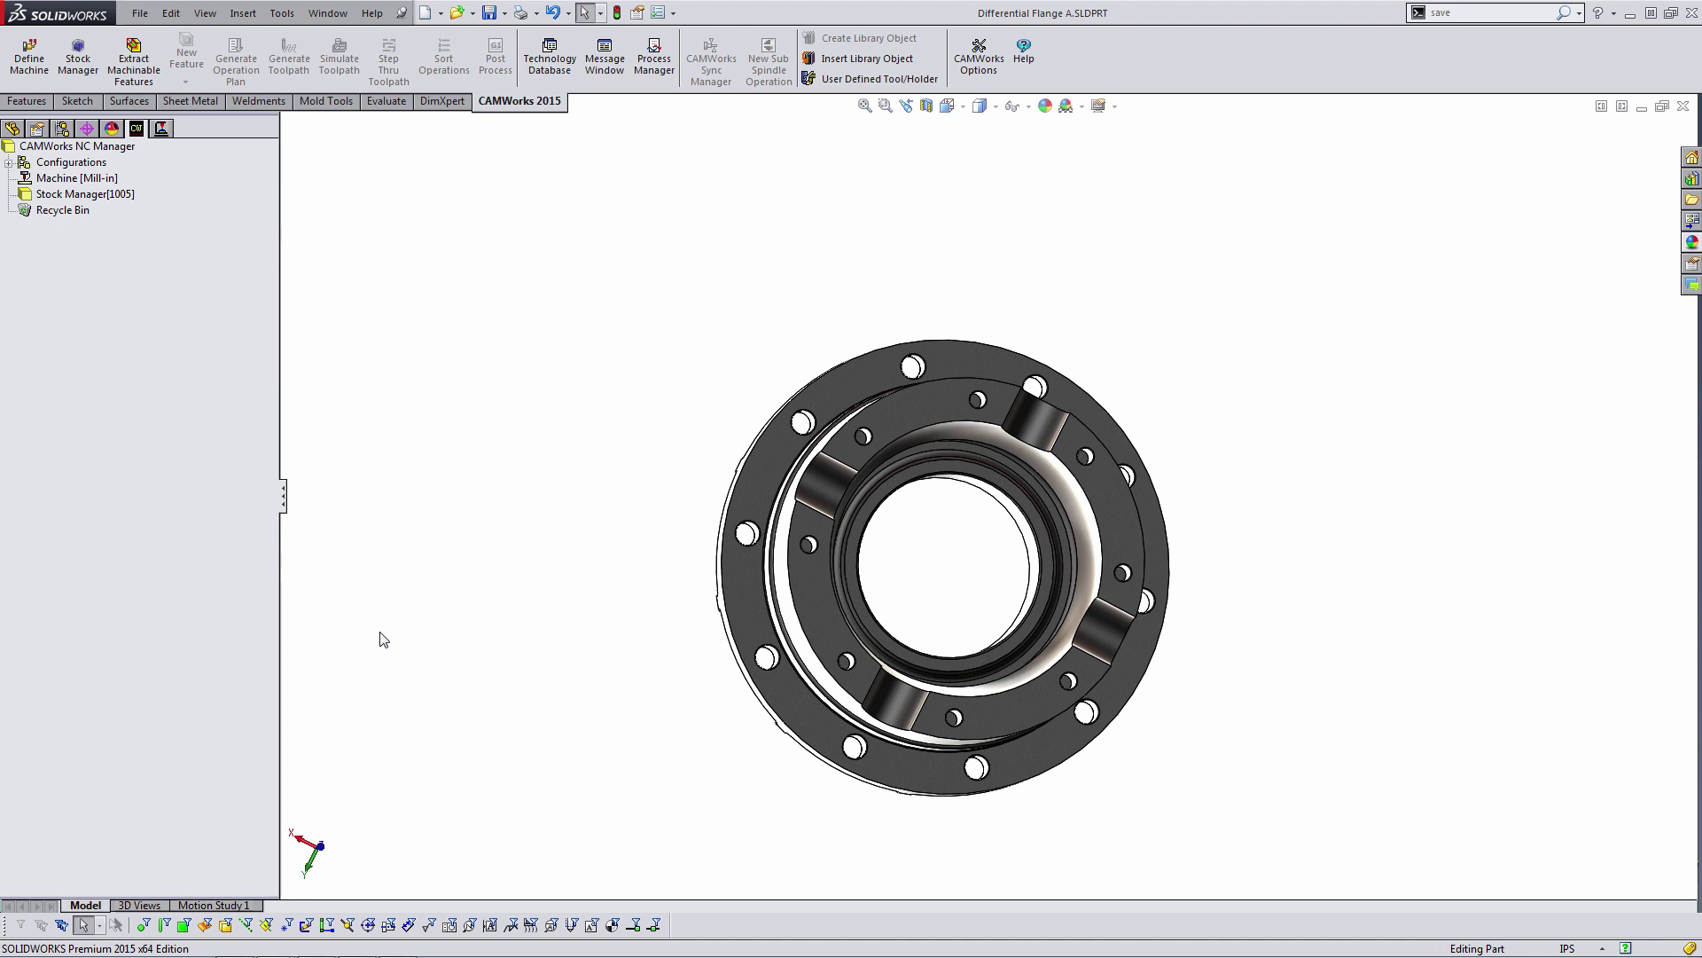
left_click(133, 194)
middle_click_drag(495, 514, 596, 406)
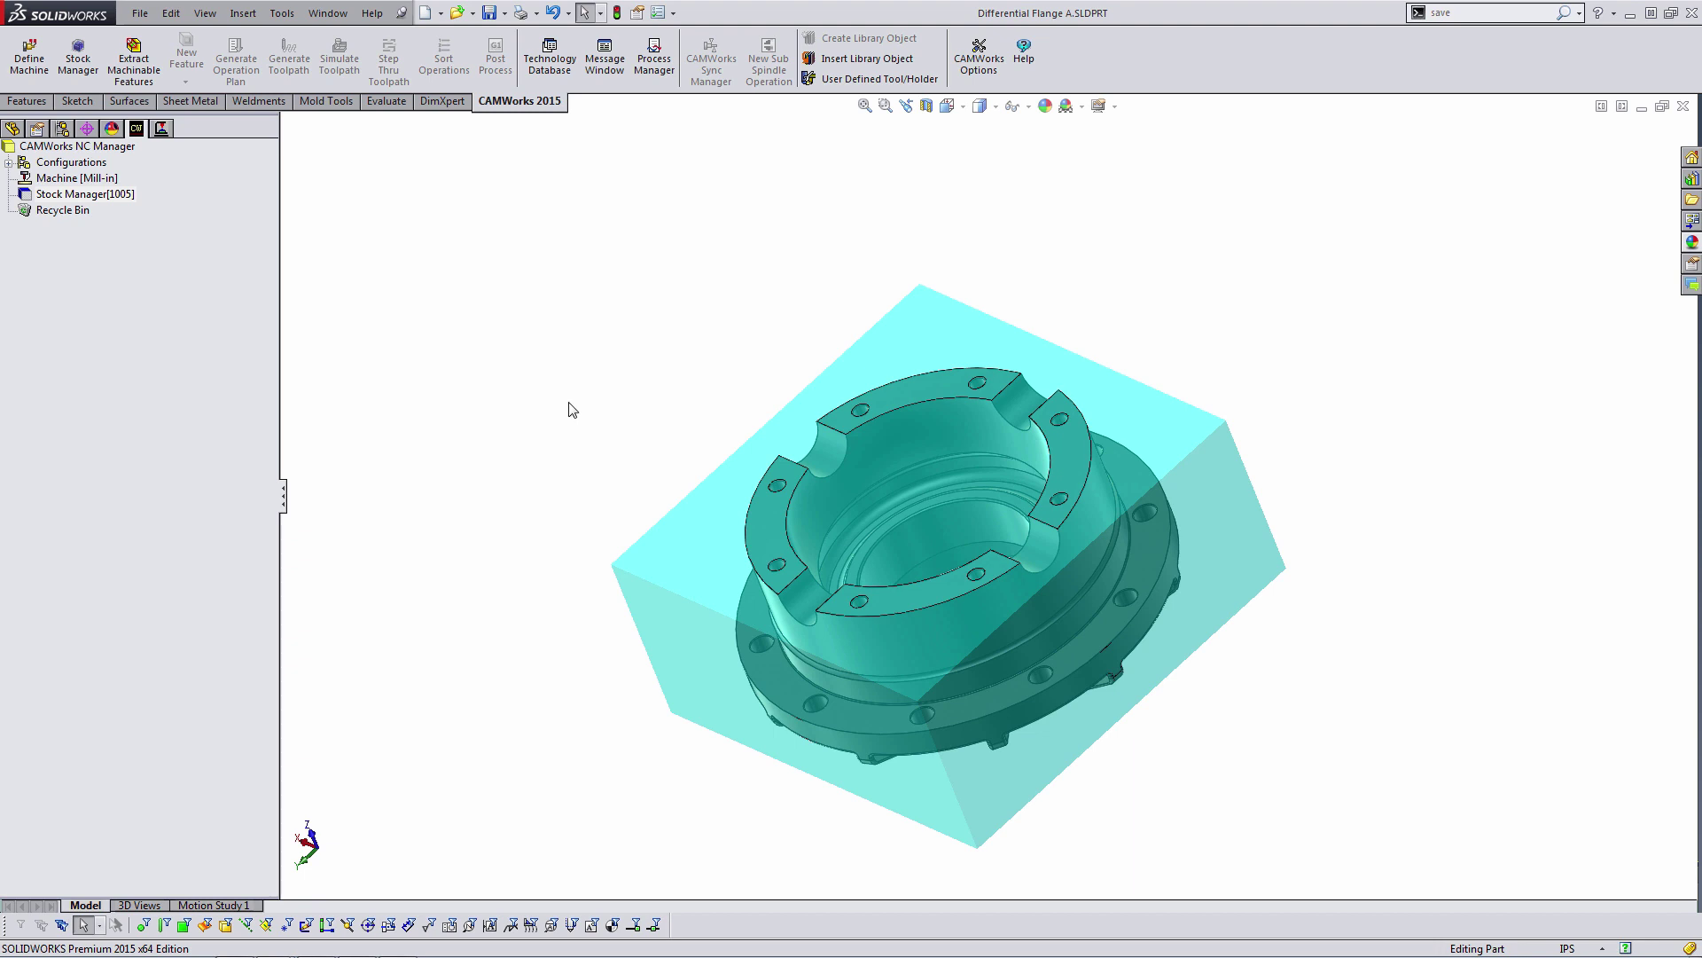
- Extract machinable features from the flange into Mill Part Setup5 and Setup6
left_click(133, 70)
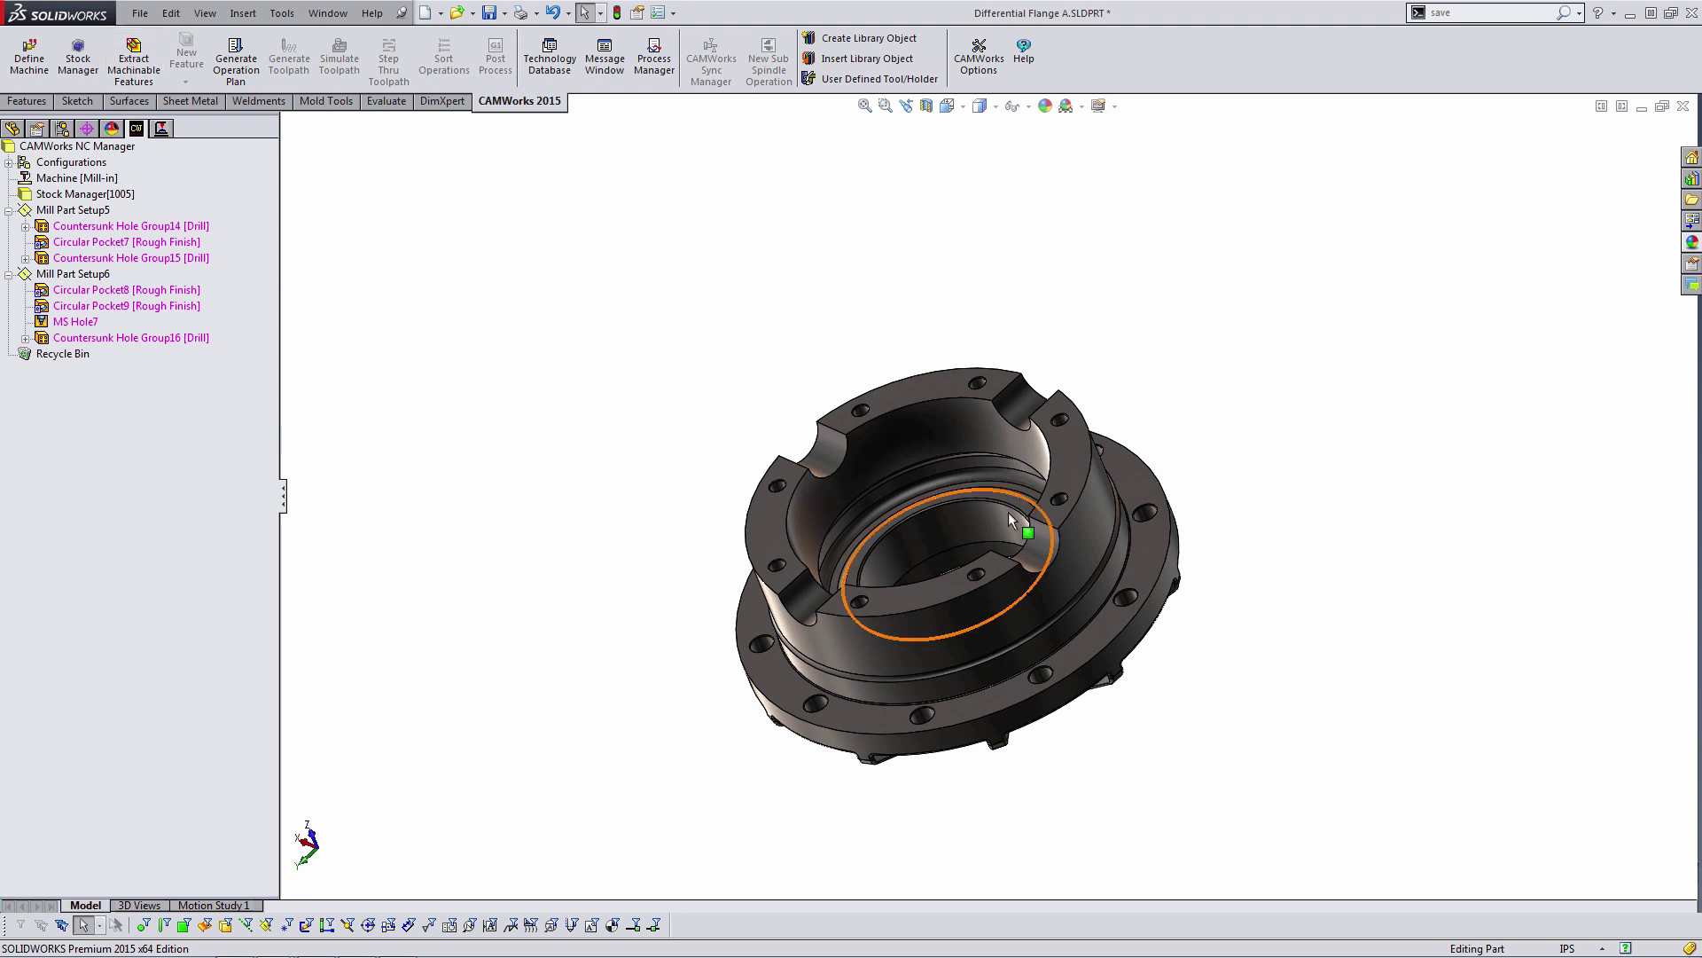
- Inspect Mill Part Setup5, Countersunk Hole Group14 and Circular Pocket7 on the part
mouse_move(1031, 521)
middle_mouse_down()
mouse_move(1098, 585)
mouse_move(1097, 525)
middle_mouse_up()
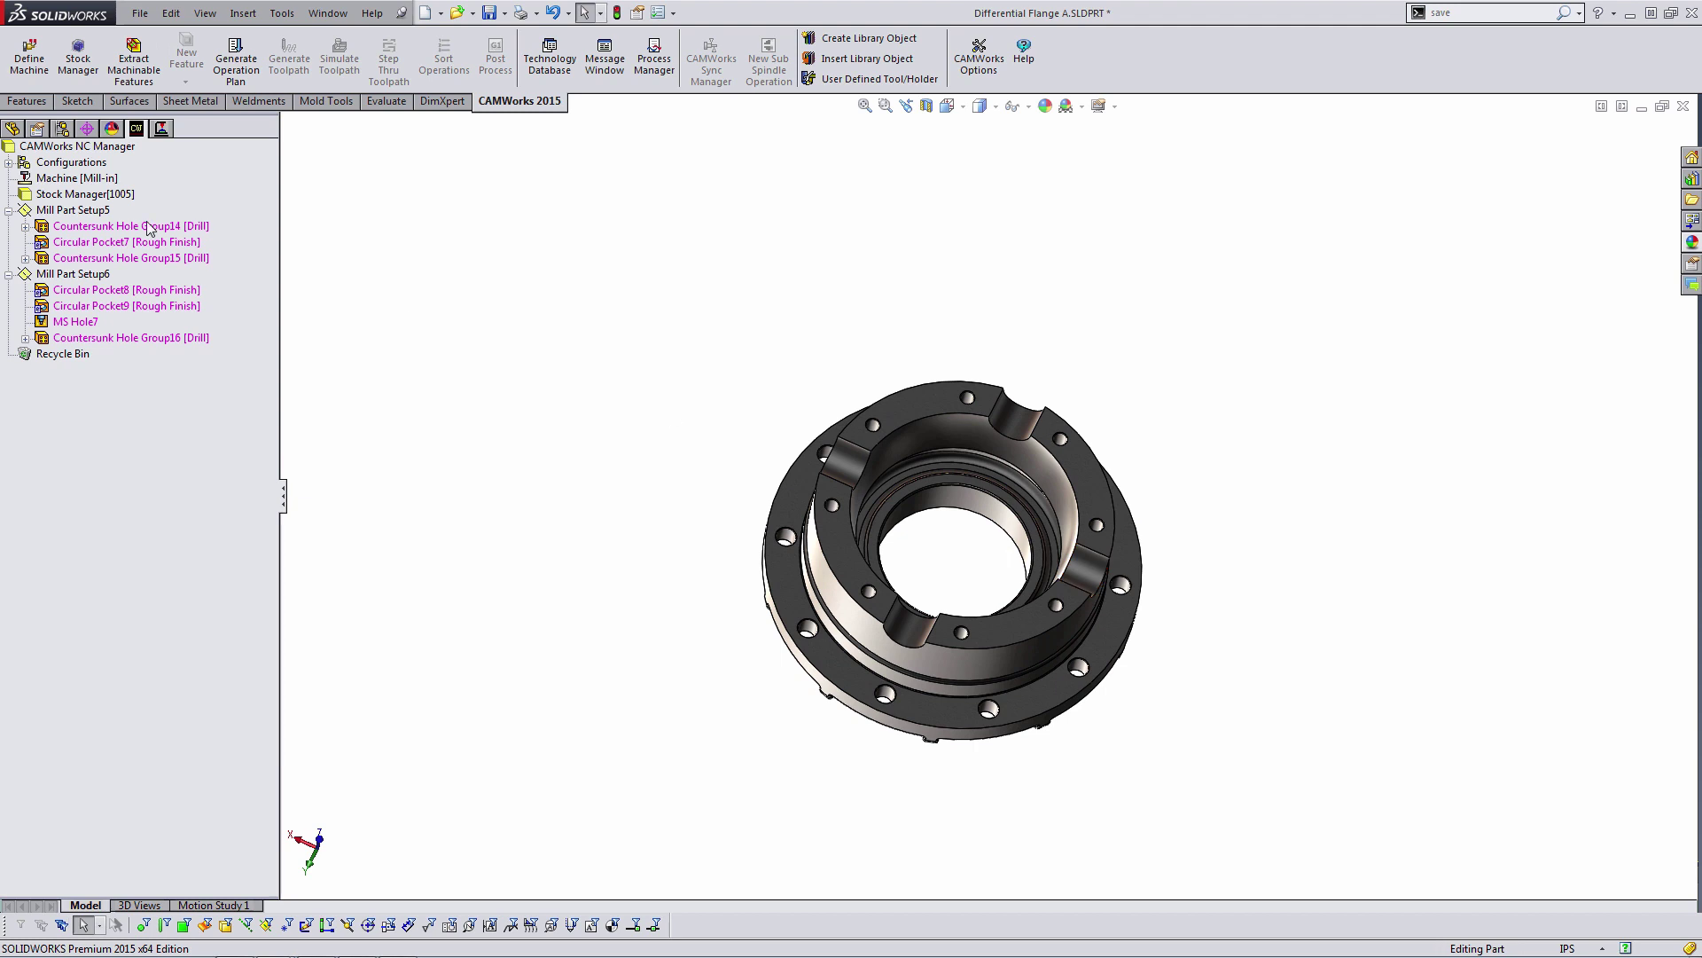
left_click(73, 210)
middle_click_drag(859, 638, 845, 537)
scroll(982, 492, "up", 3)
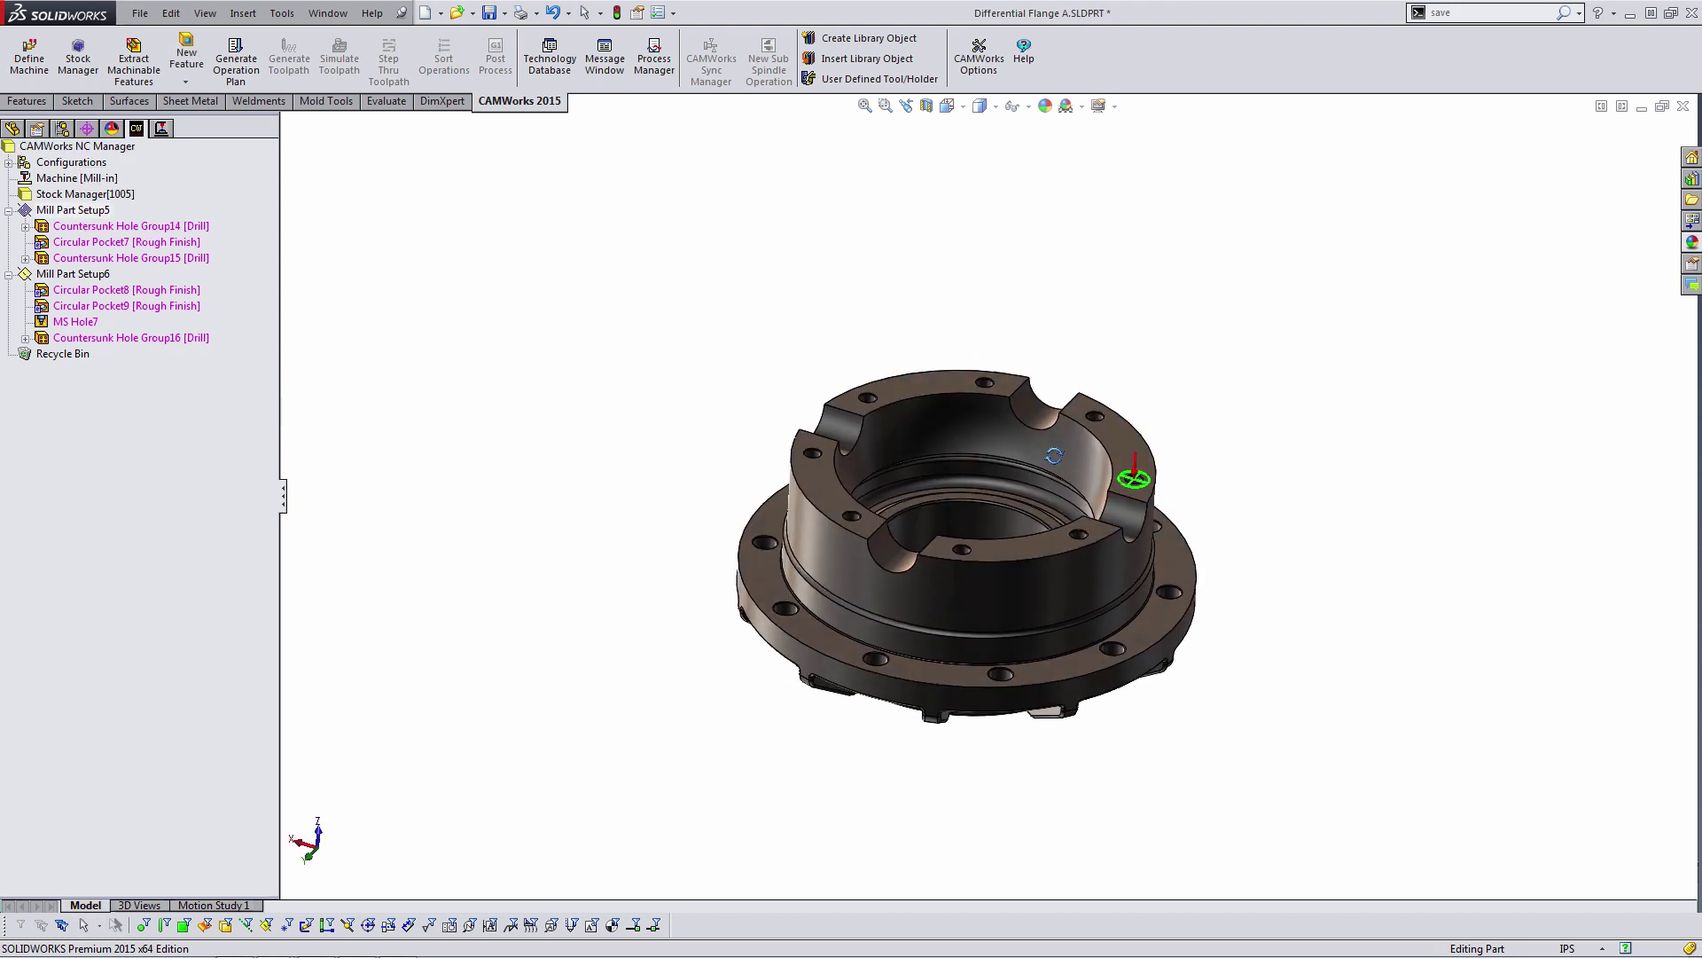
left_click(177, 227)
middle_click_drag(568, 344, 594, 364)
left_click(126, 242)
middle_click_drag(413, 413, 413, 486)
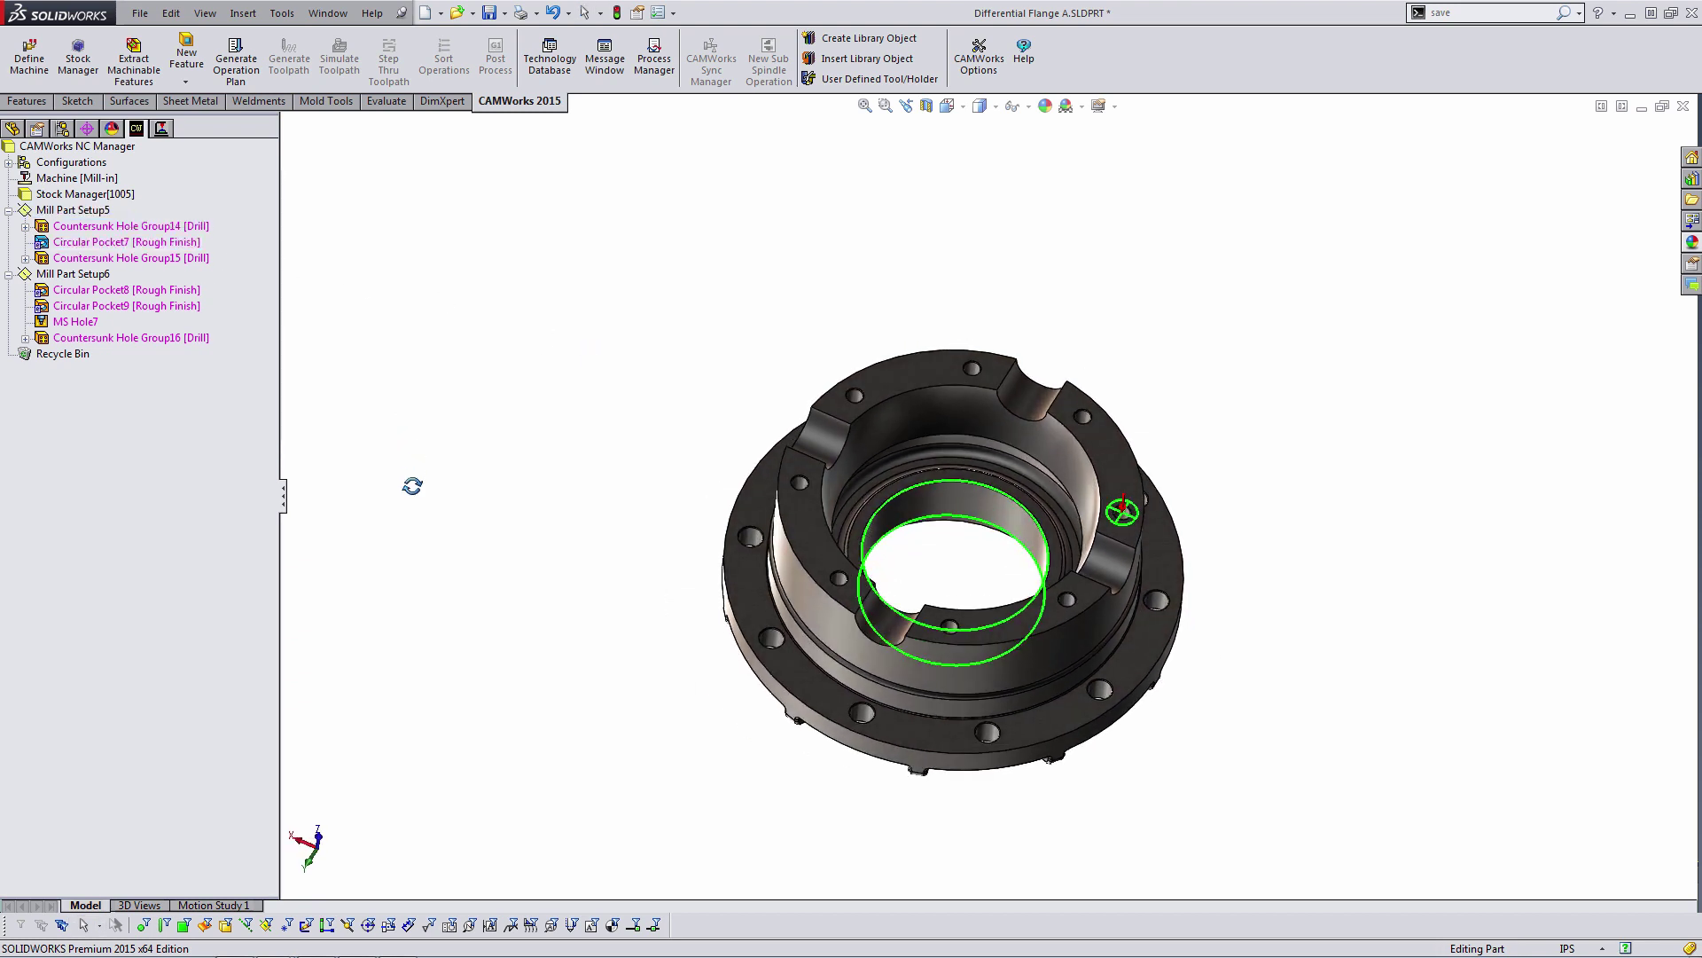
- Inspect Countersunk Hole Group15, Circular Pocket8 and MS Hole7 on the flange
left_click(131, 257)
middle_click_drag(699, 588, 695, 619)
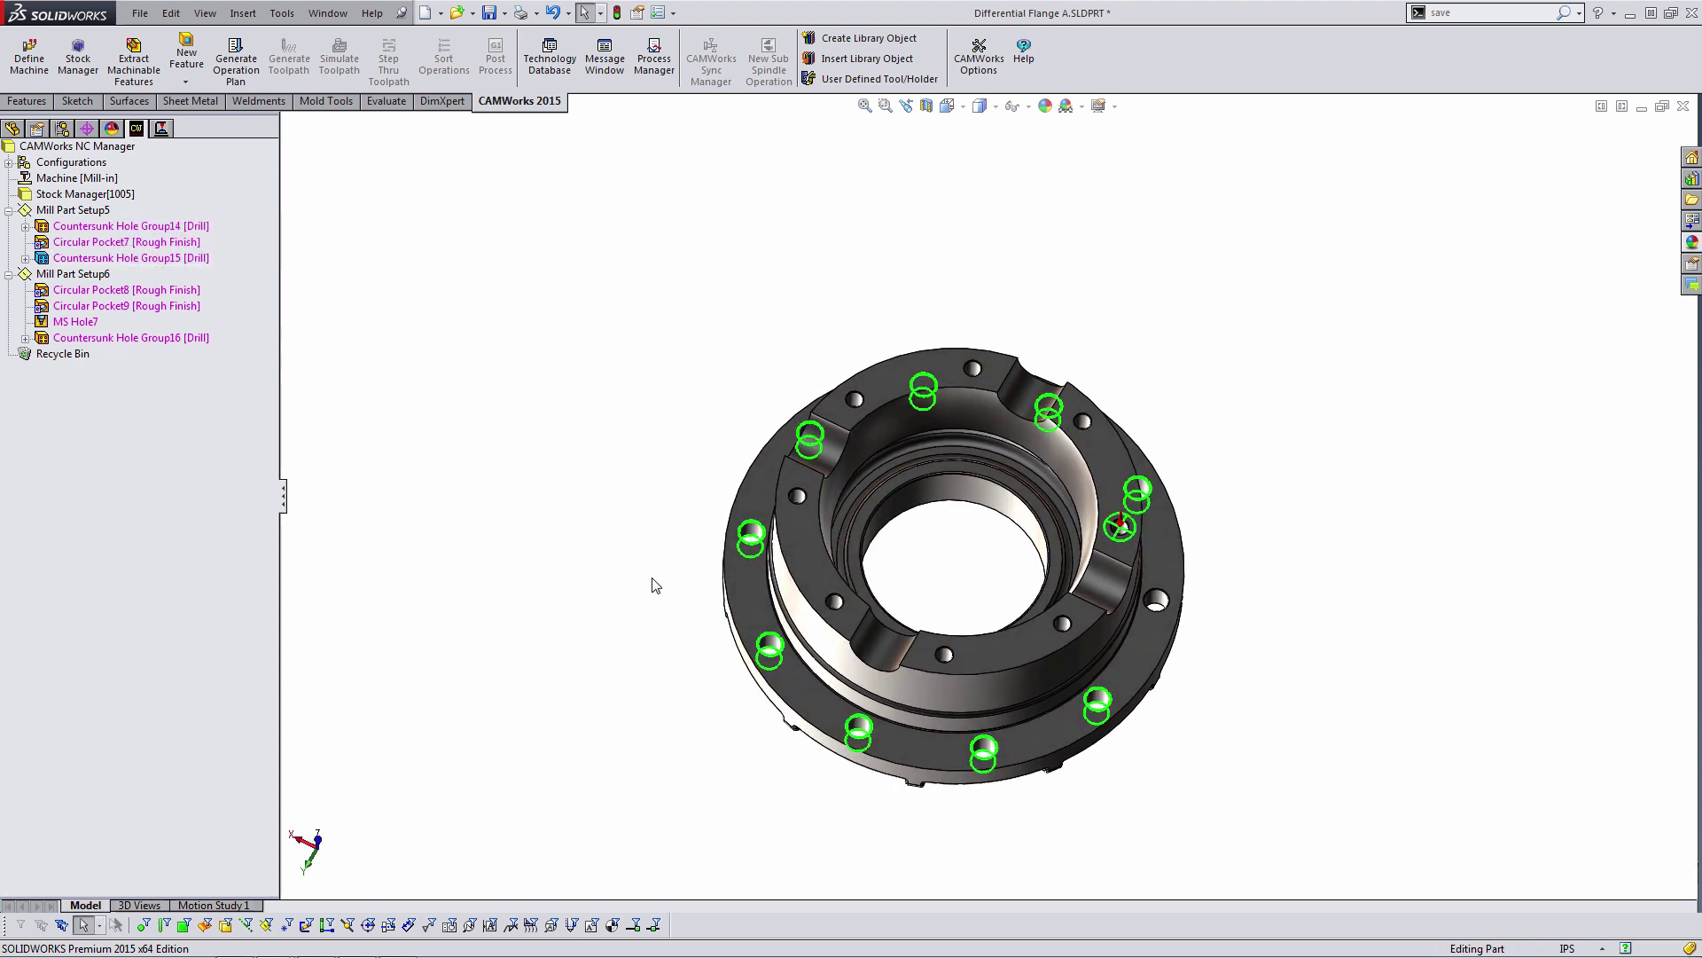
left_click(126, 290)
middle_click_drag(830, 647, 843, 243)
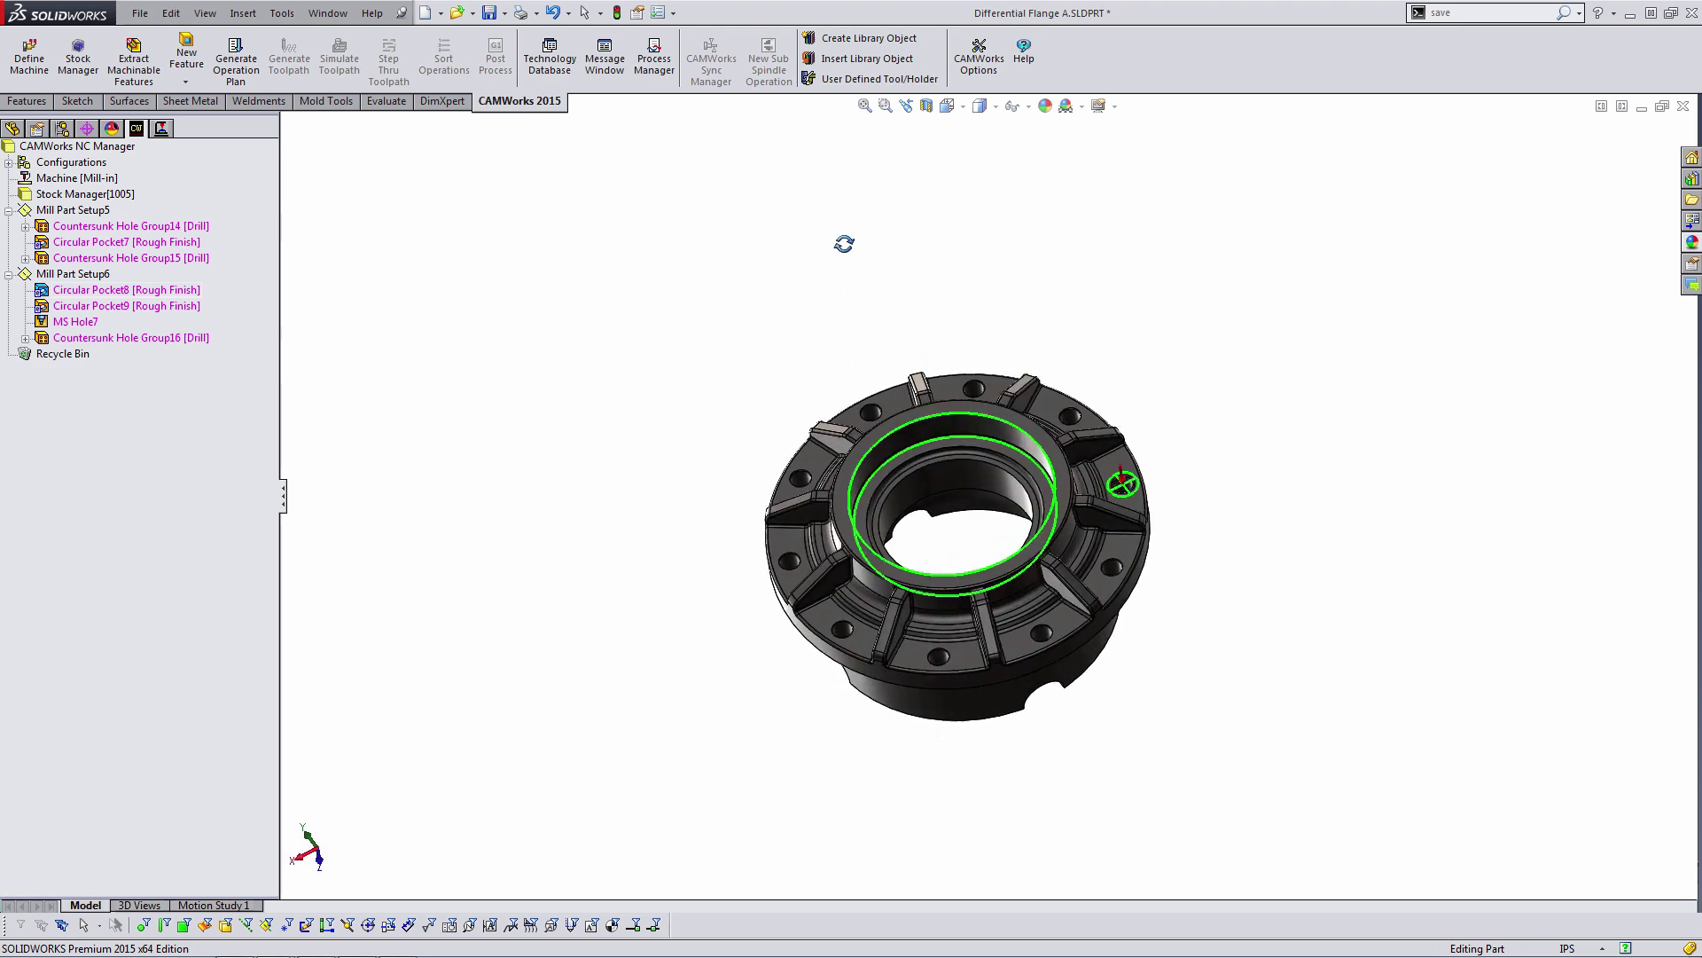
left_click(79, 321)
middle_click_drag(931, 558, 1060, 502)
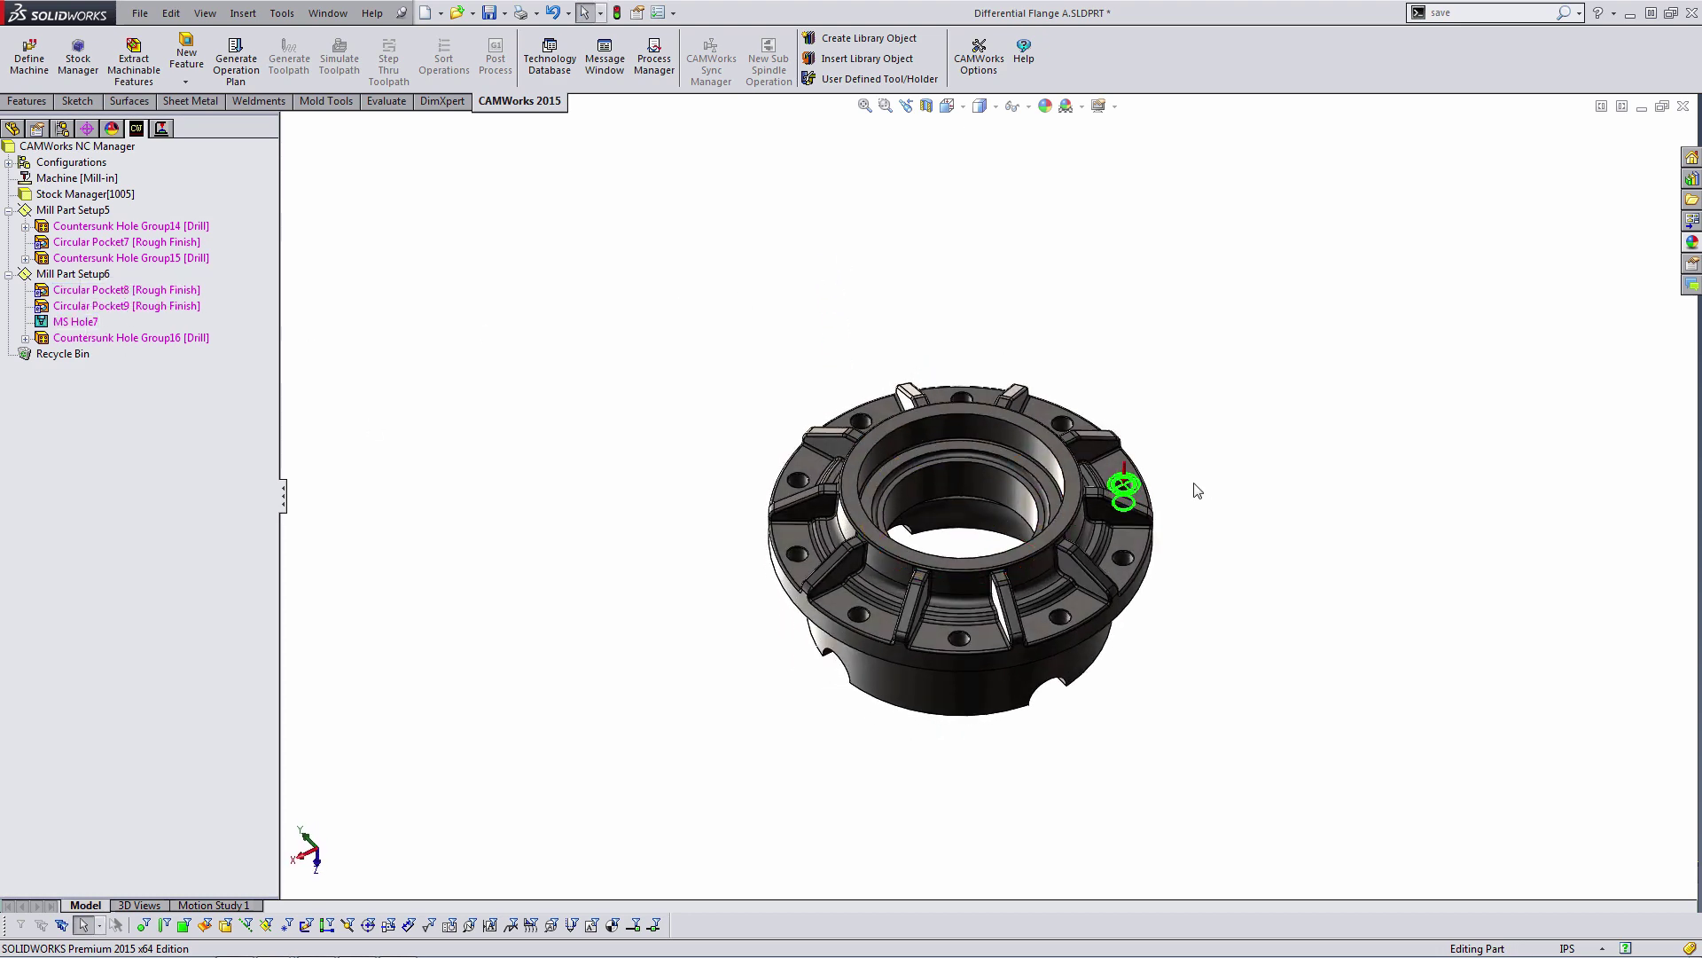
scroll(1151, 495, "down", 10)
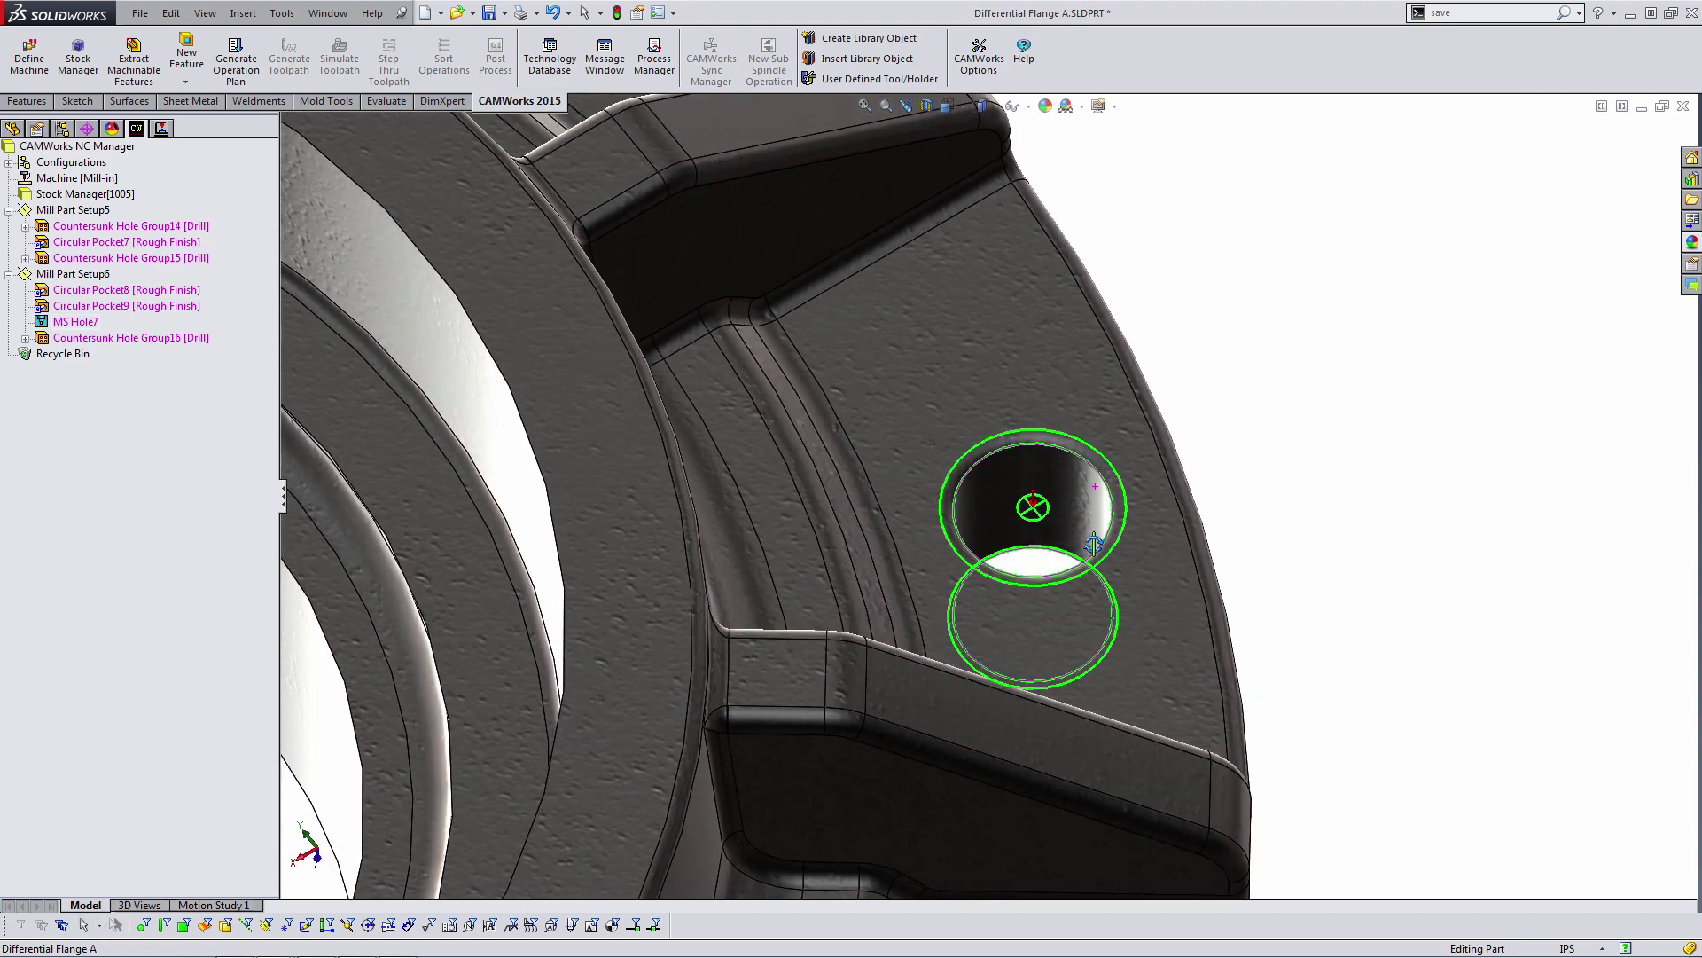
scroll(1094, 544, "up", 10)
middle_click_drag(790, 597, 780, 562)
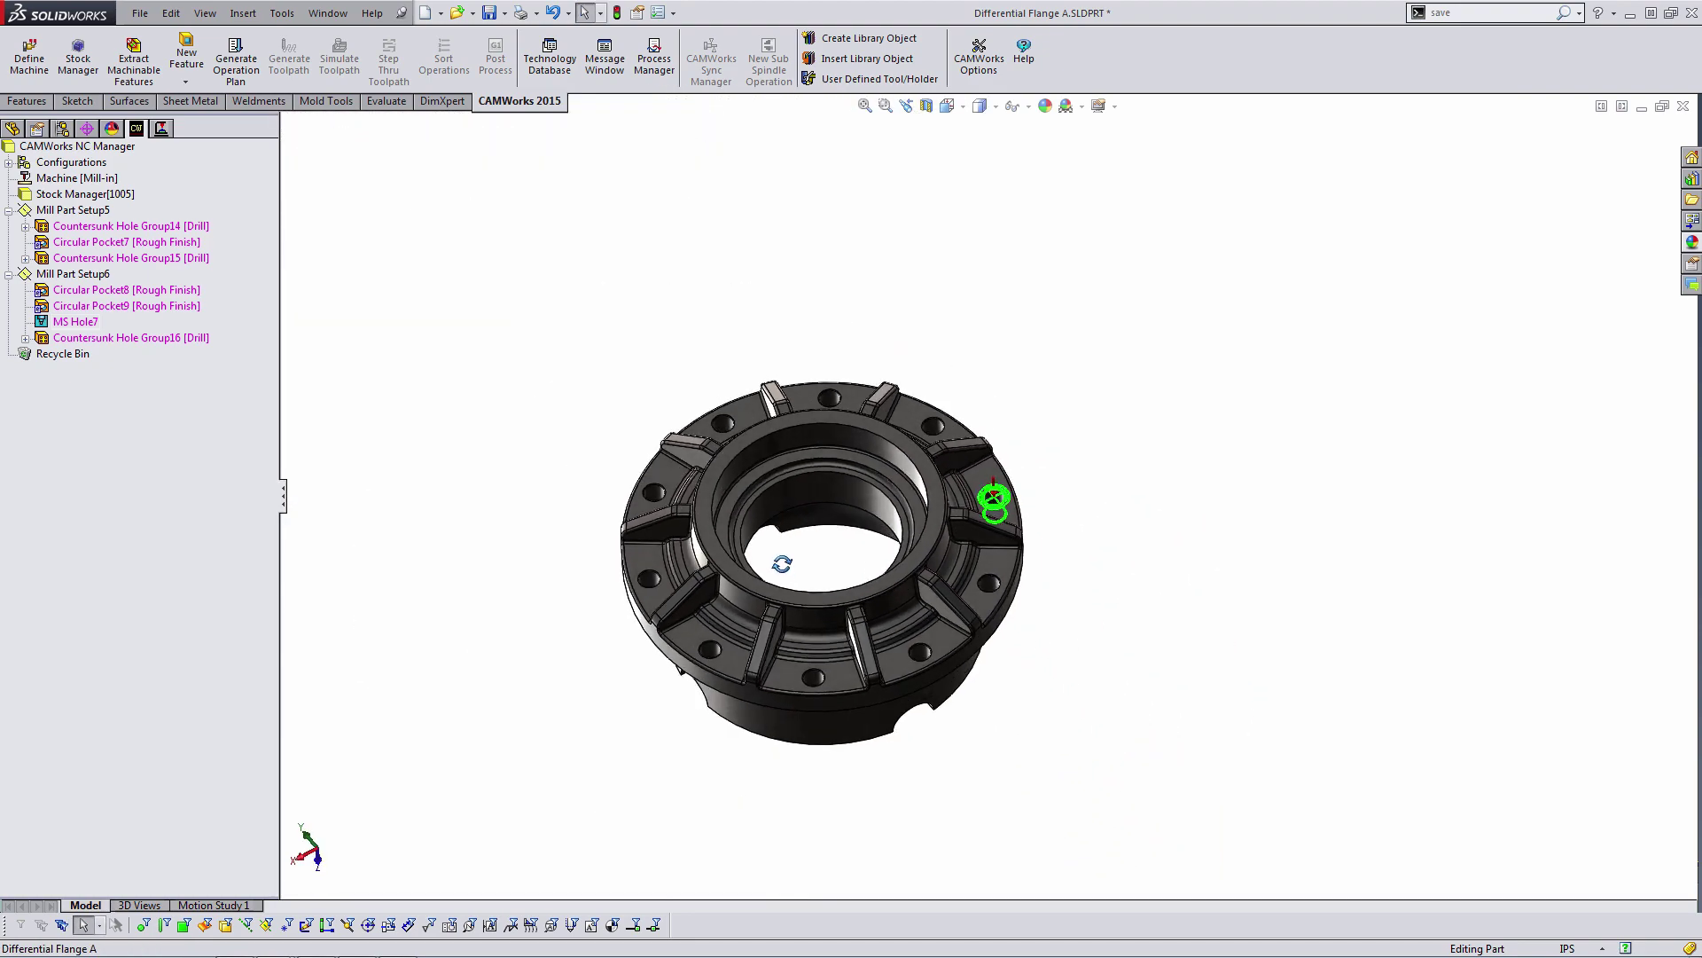
- Delete Circular Pocket7, 8, 9 and MS Hole7, then collapse the Recycle Bin
left_click(124, 244)
left_click(89, 290, "ctrl")
left_click(88, 306, "ctrl")
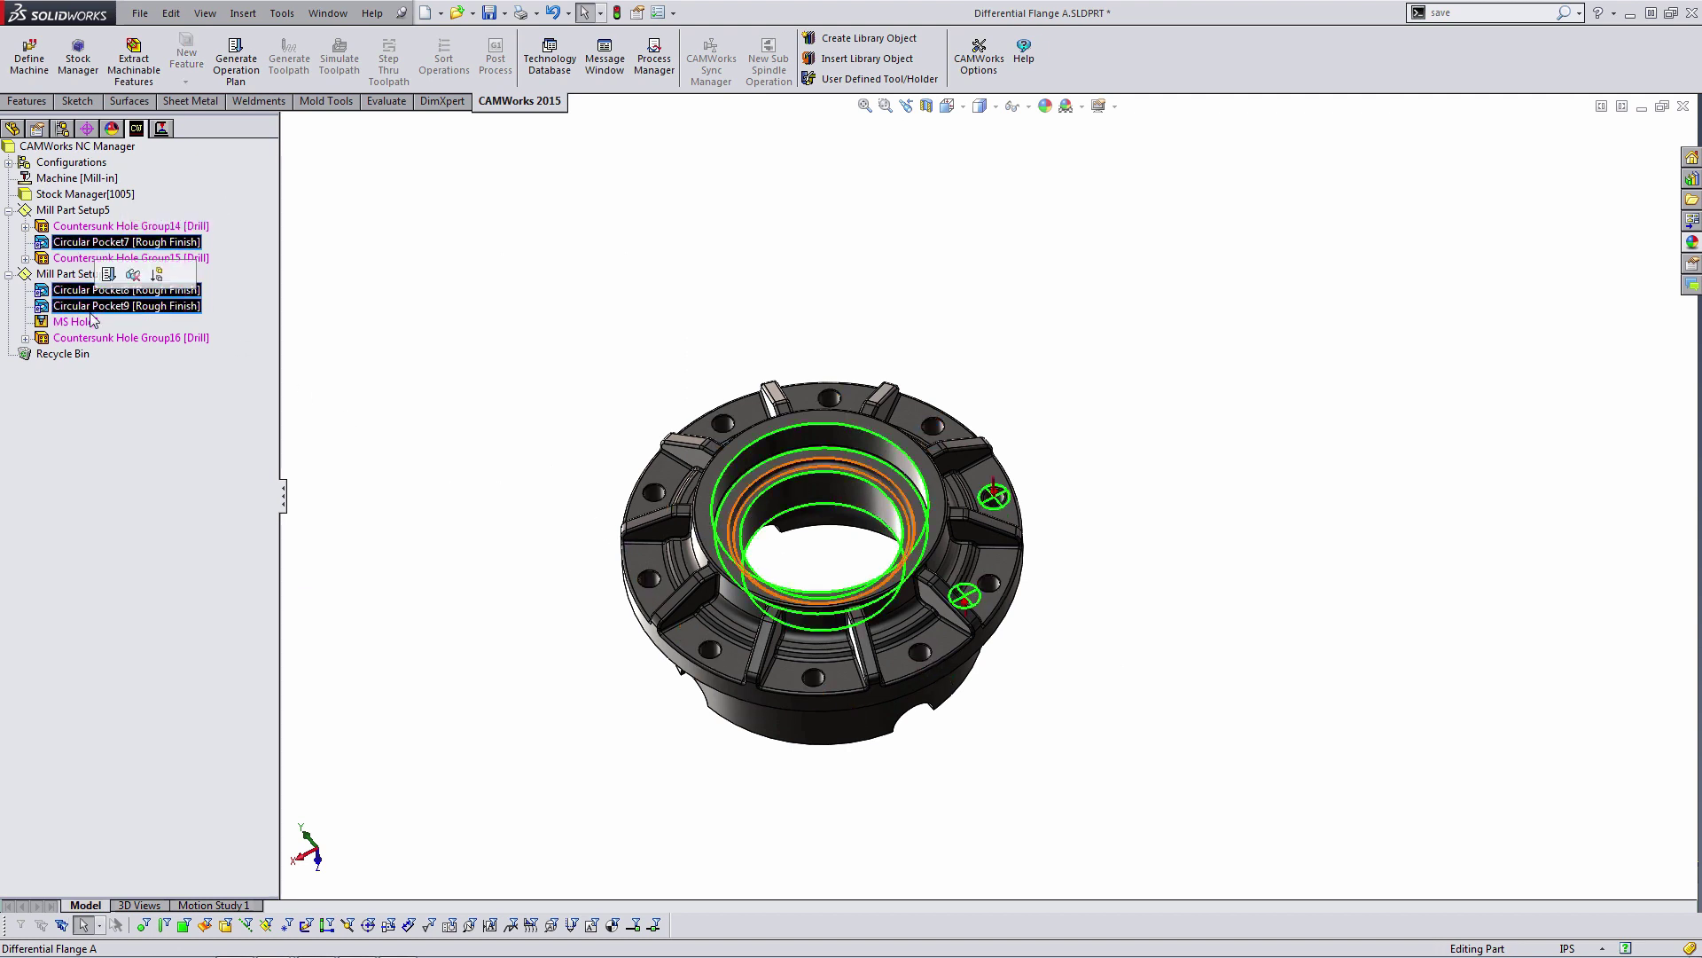
left_click(89, 323, "ctrl")
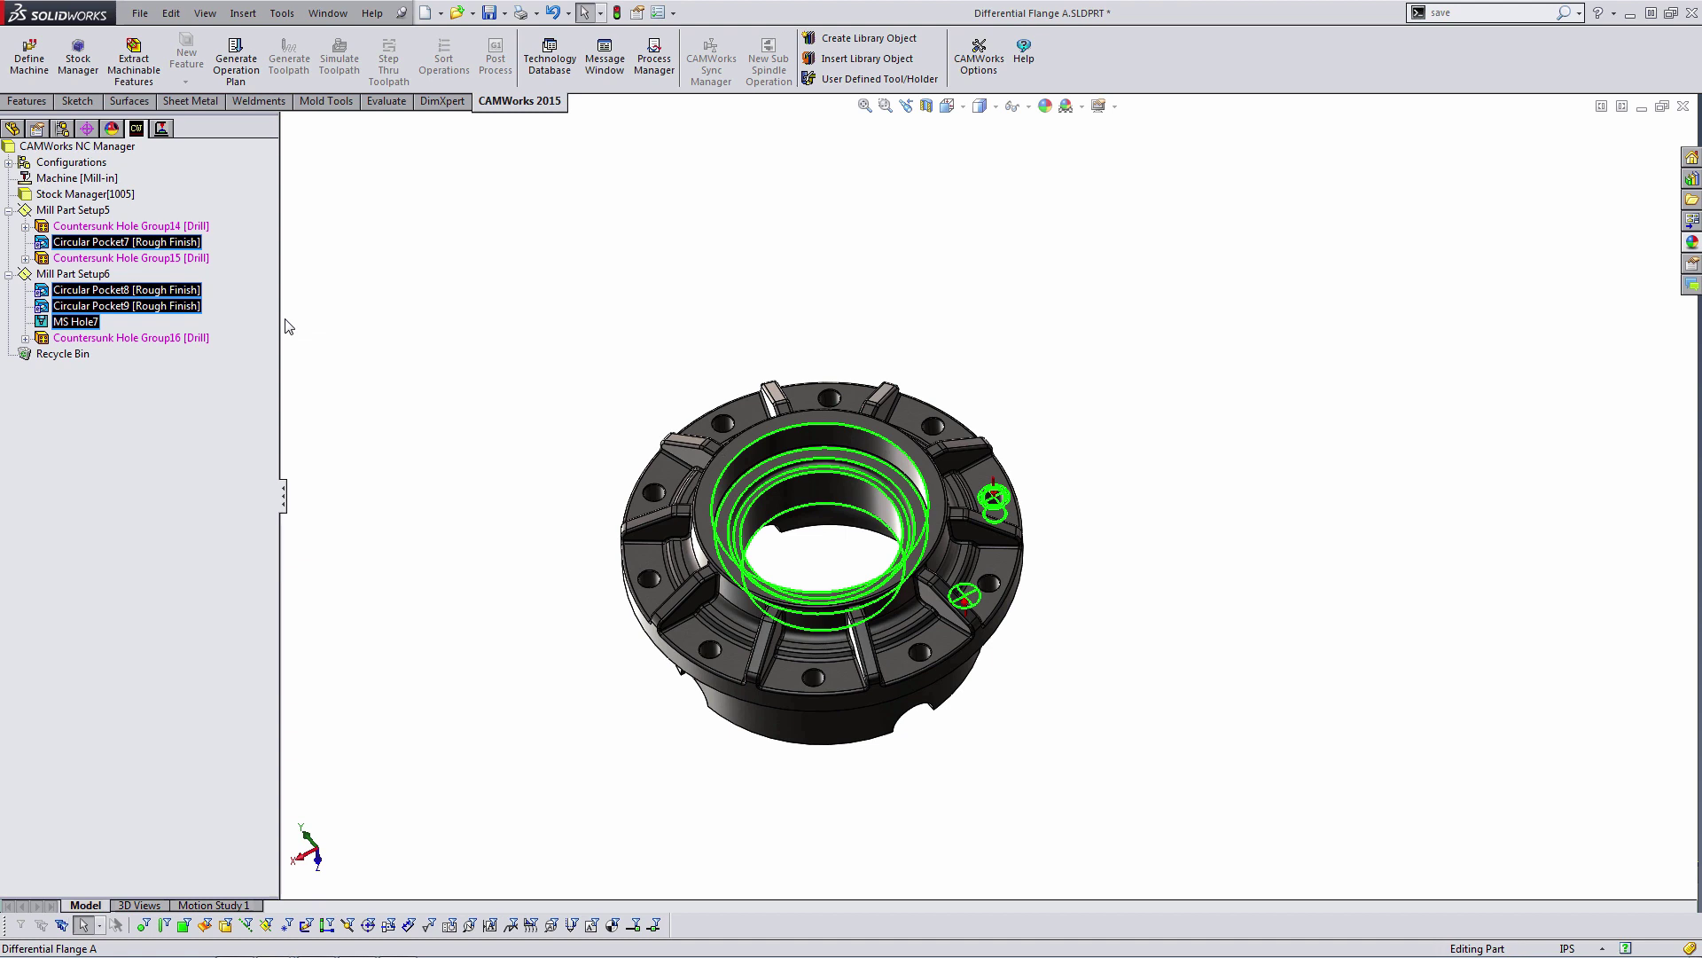
key("Delete")
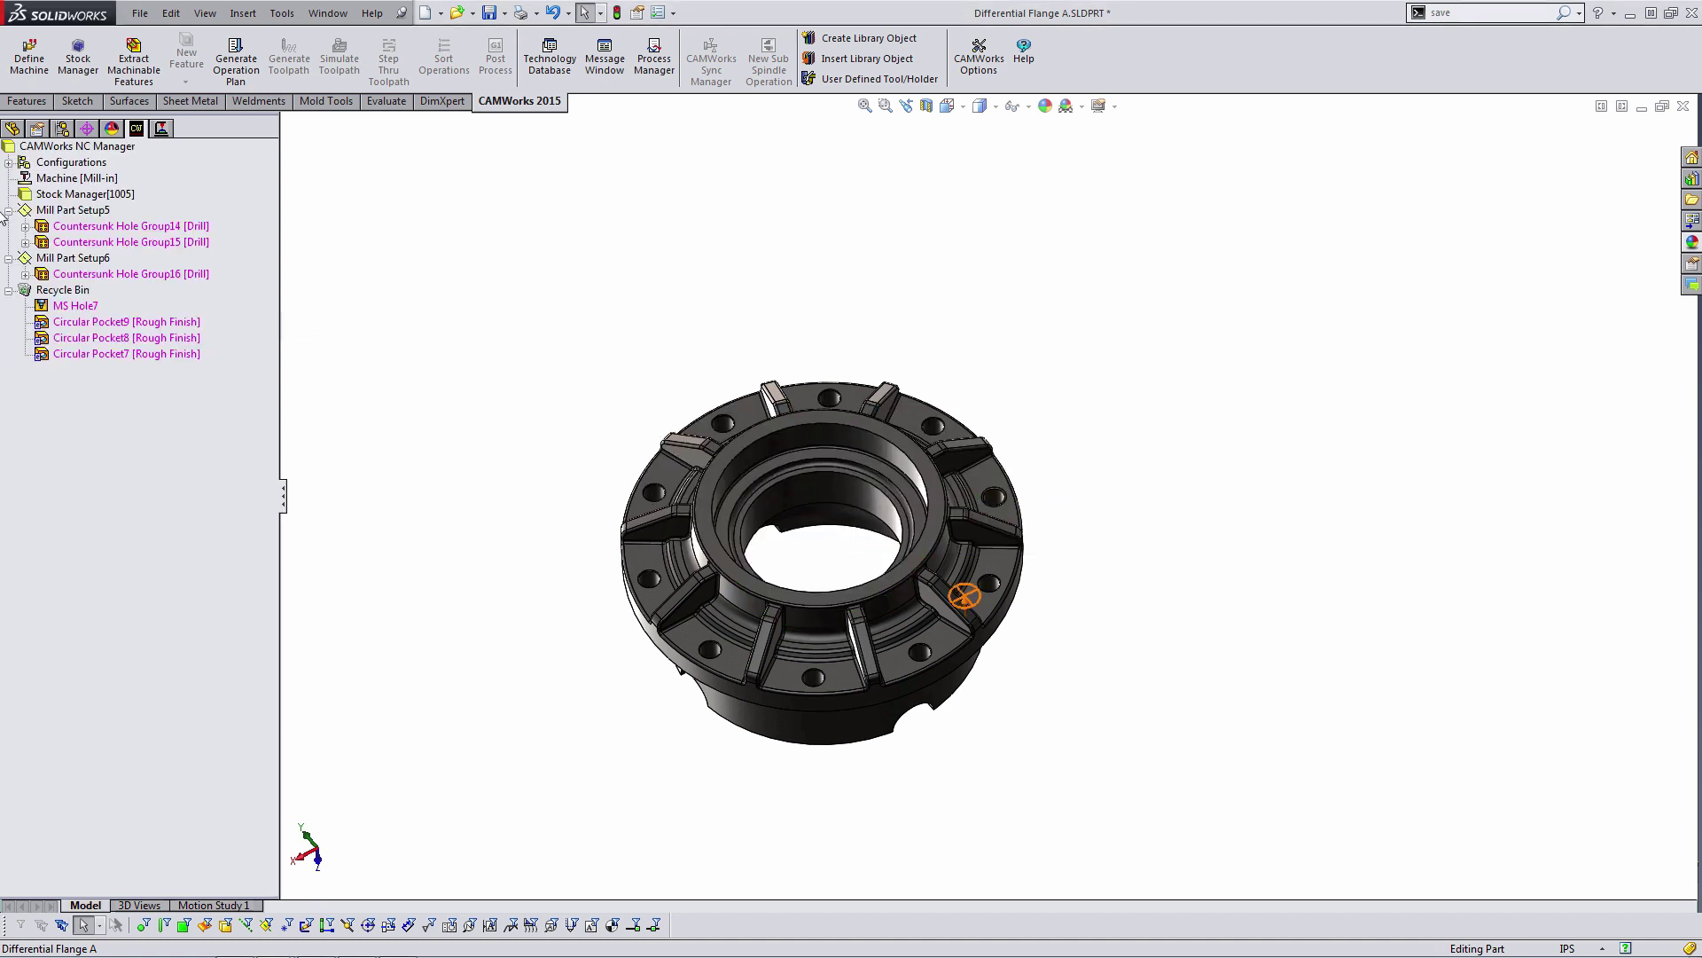
left_click(8, 289)
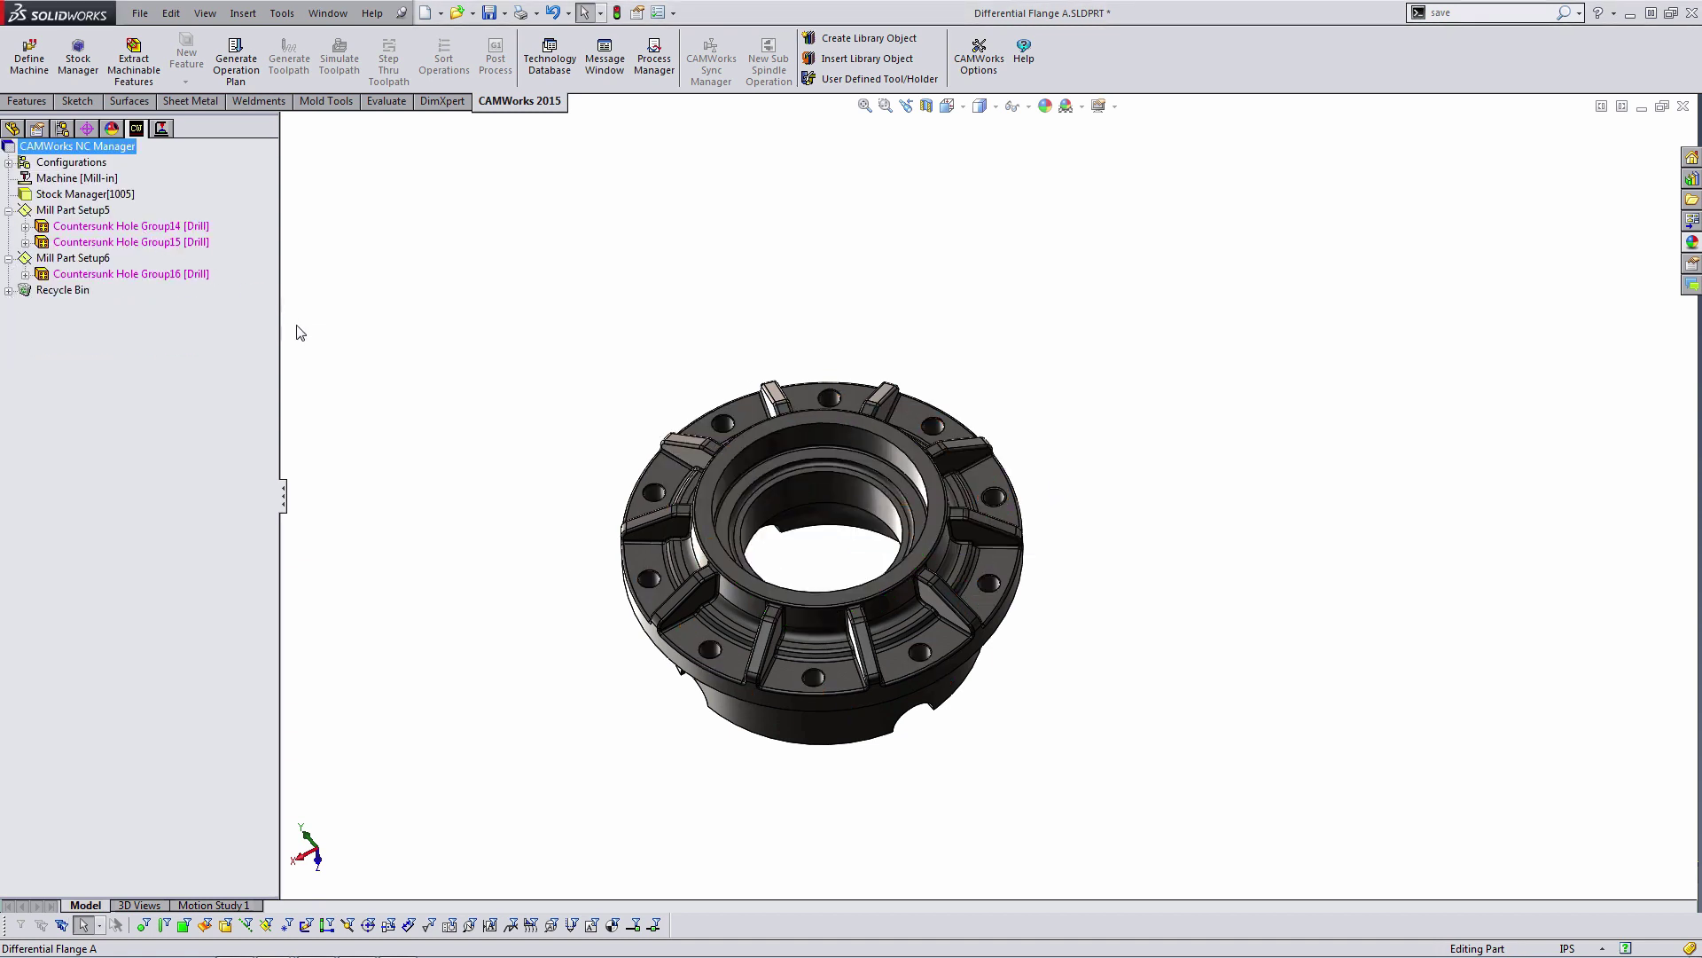
middle_click_drag(528, 464, 536, 474)
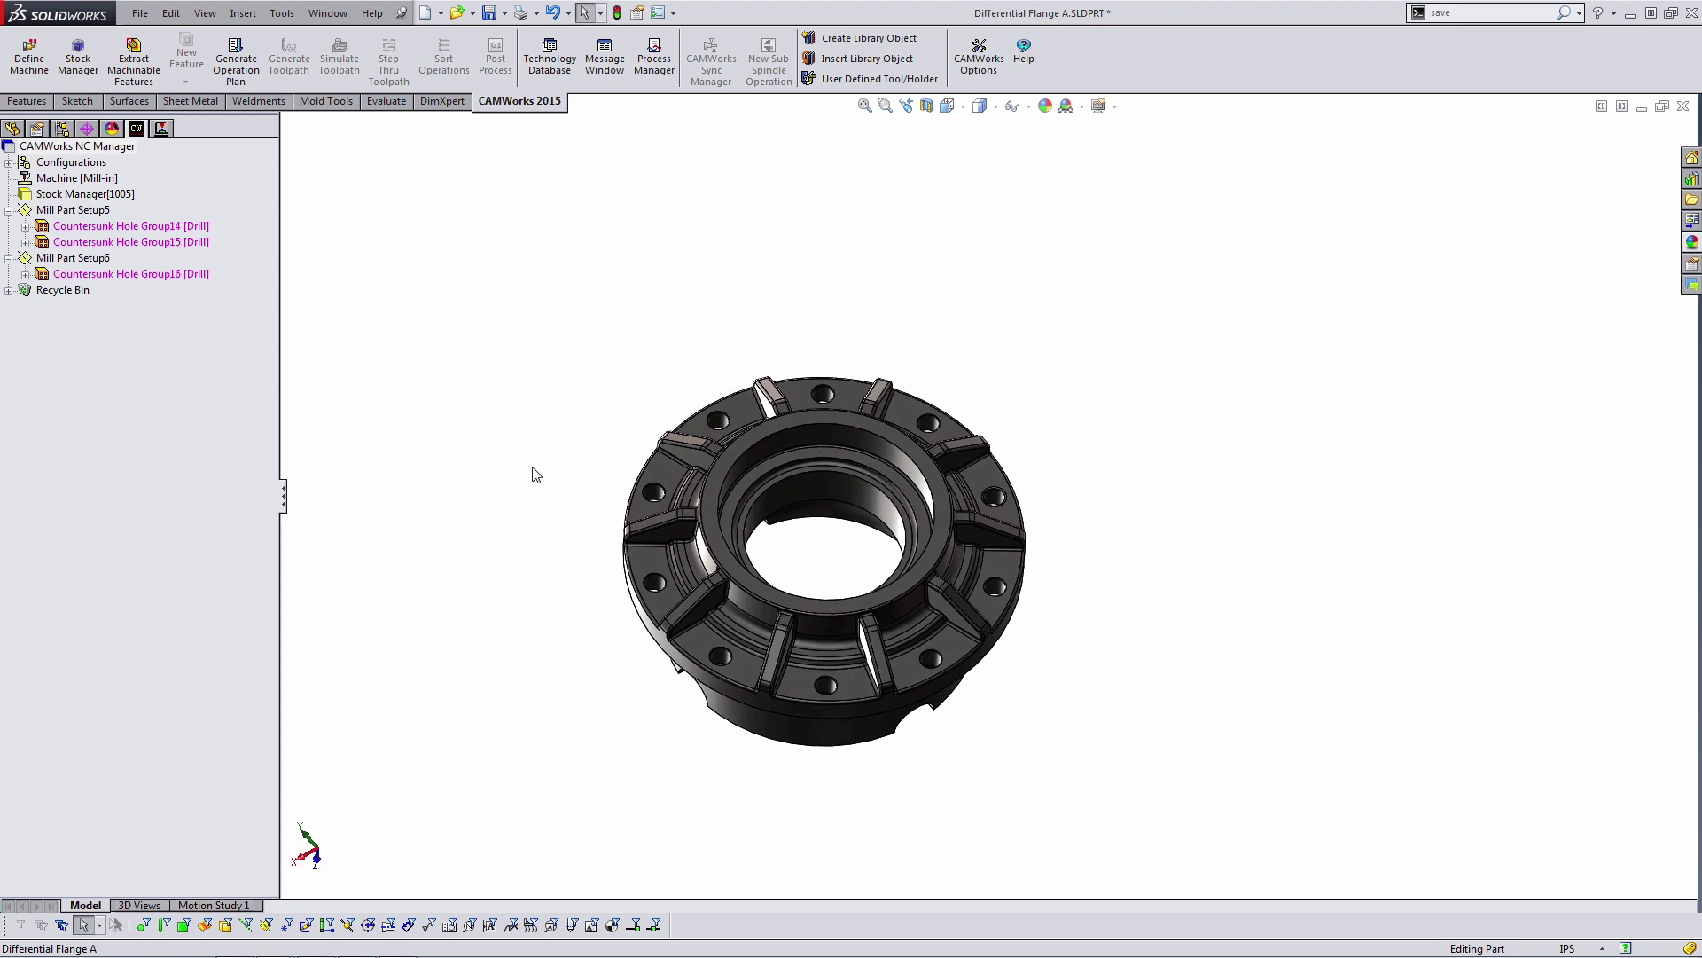
- Generate the operation plan and toolpaths for center drill, drill and countersink operations
left_click(235, 59)
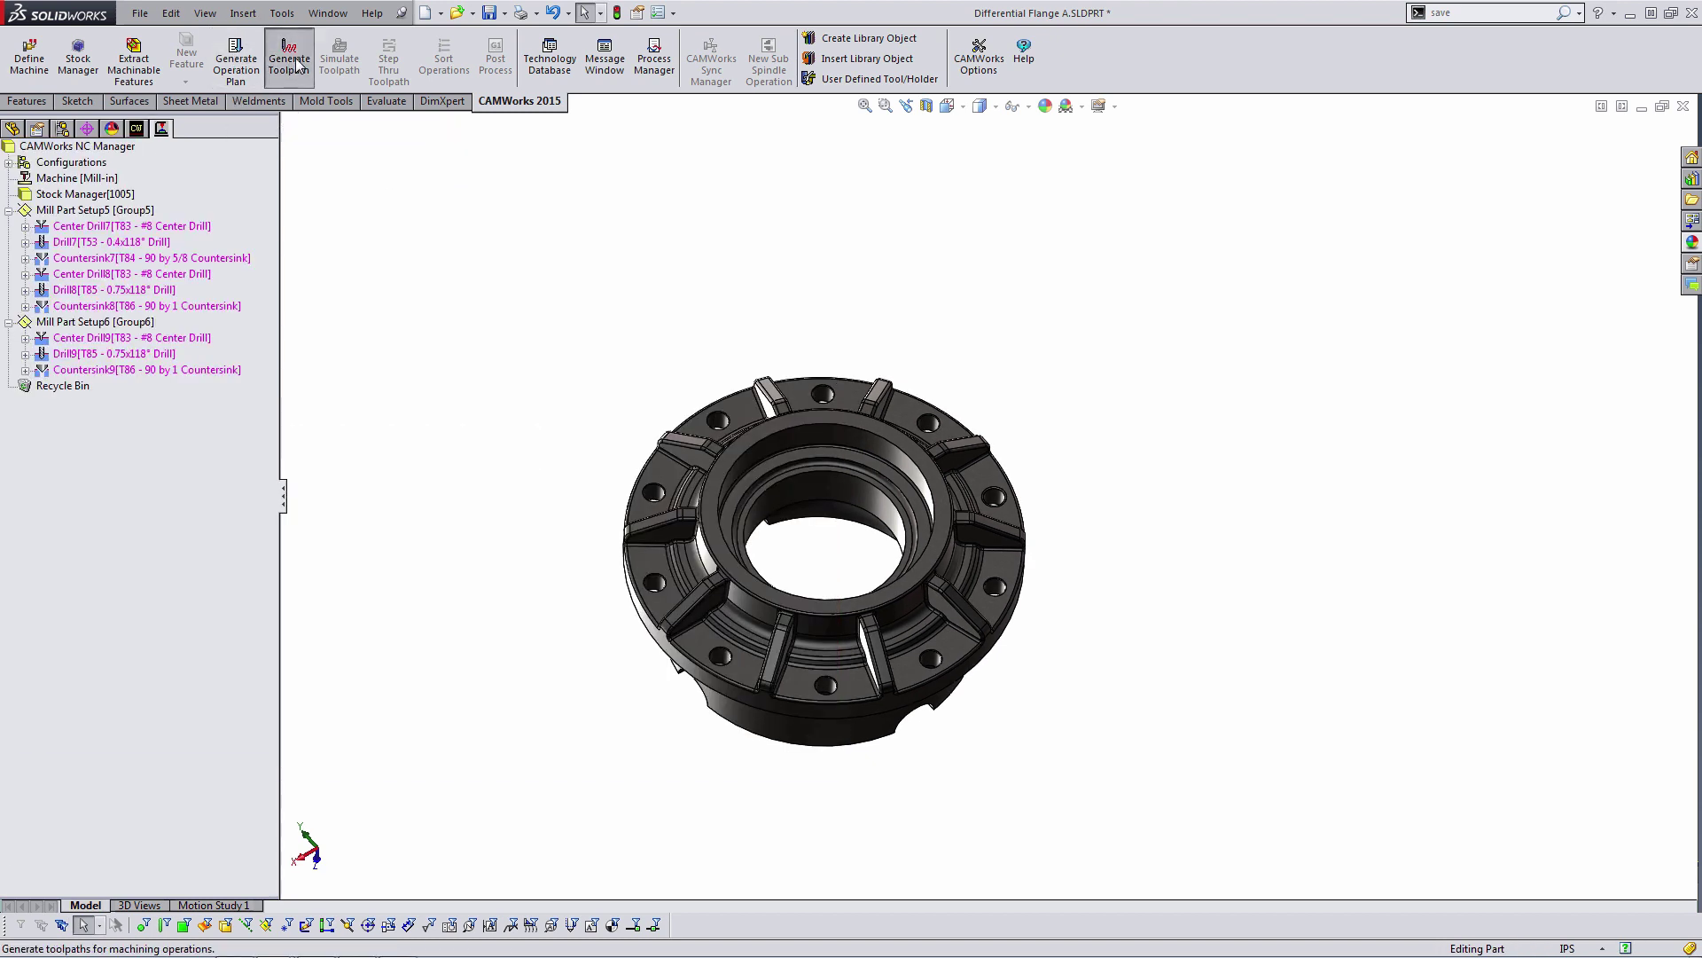
left_click(295, 62)
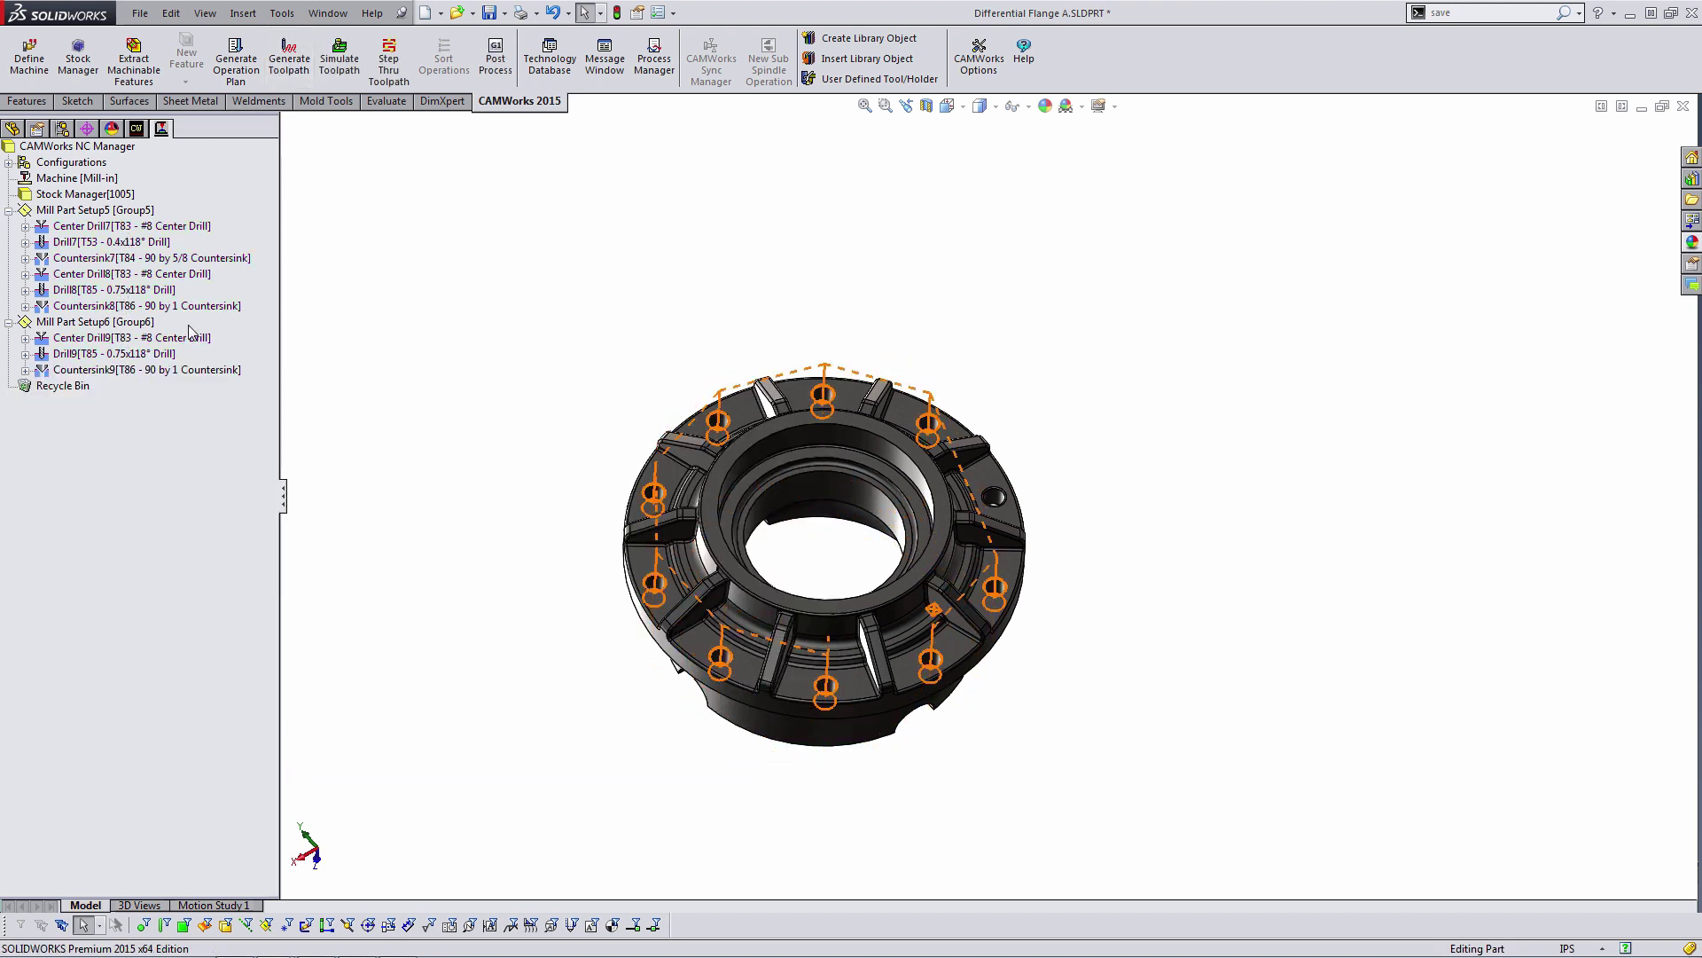
middle_click_drag(648, 461, 657, 372)
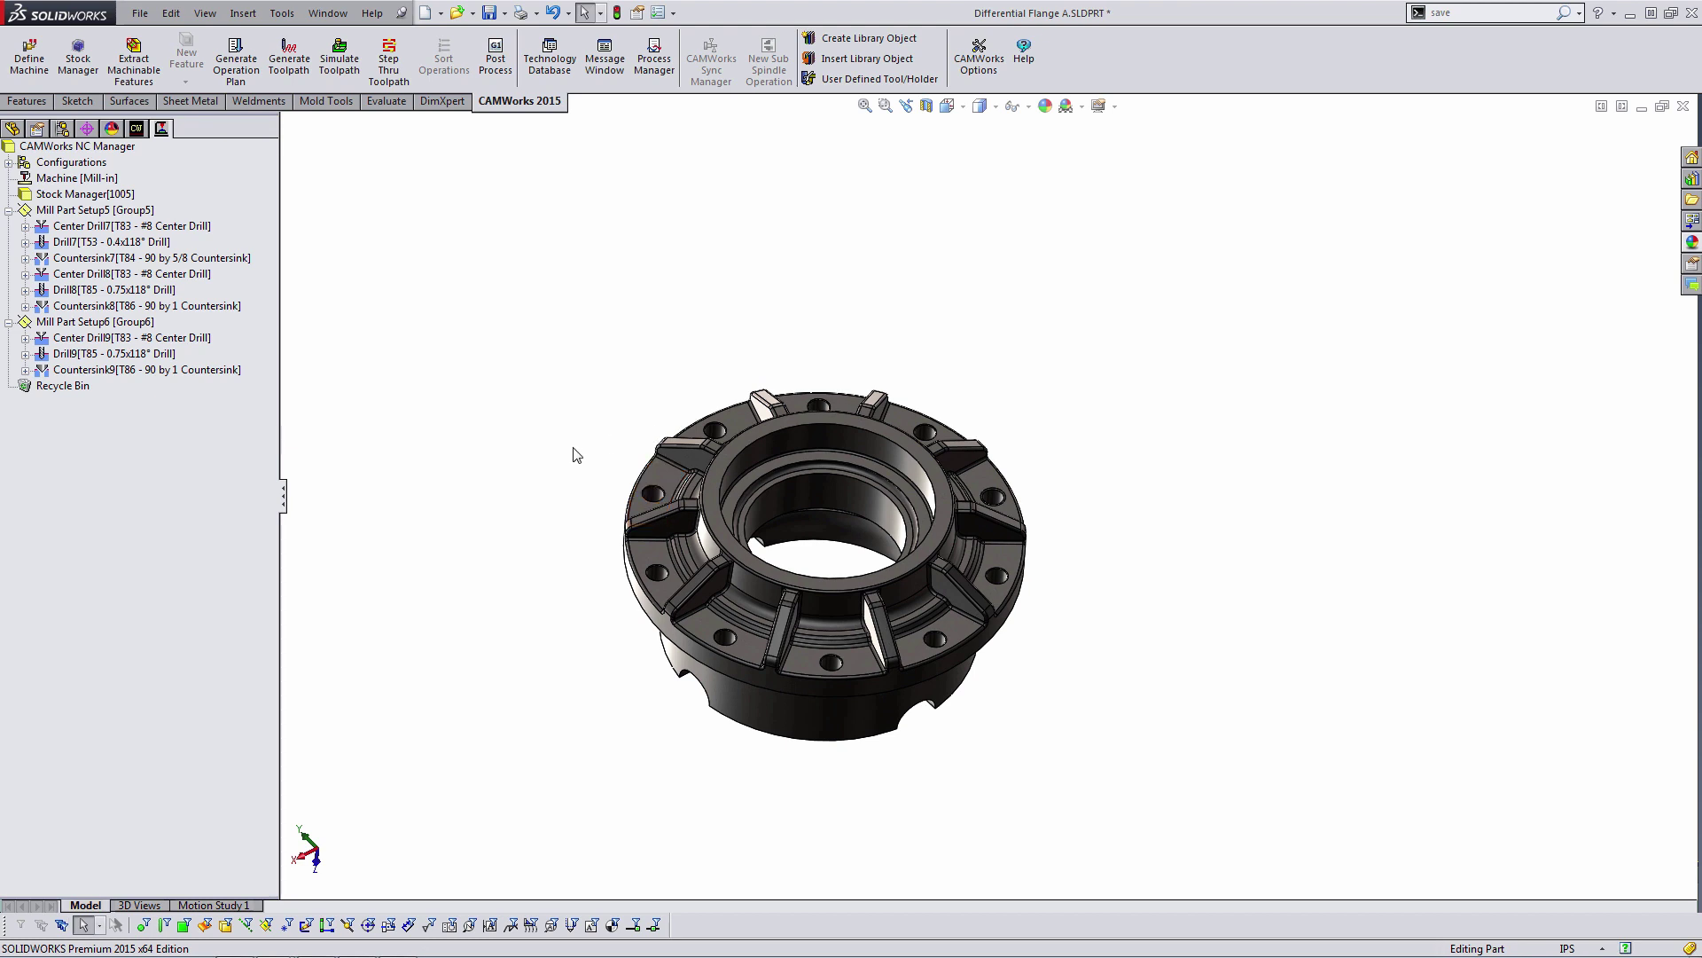
middle_click_drag(798, 467, 794, 506)
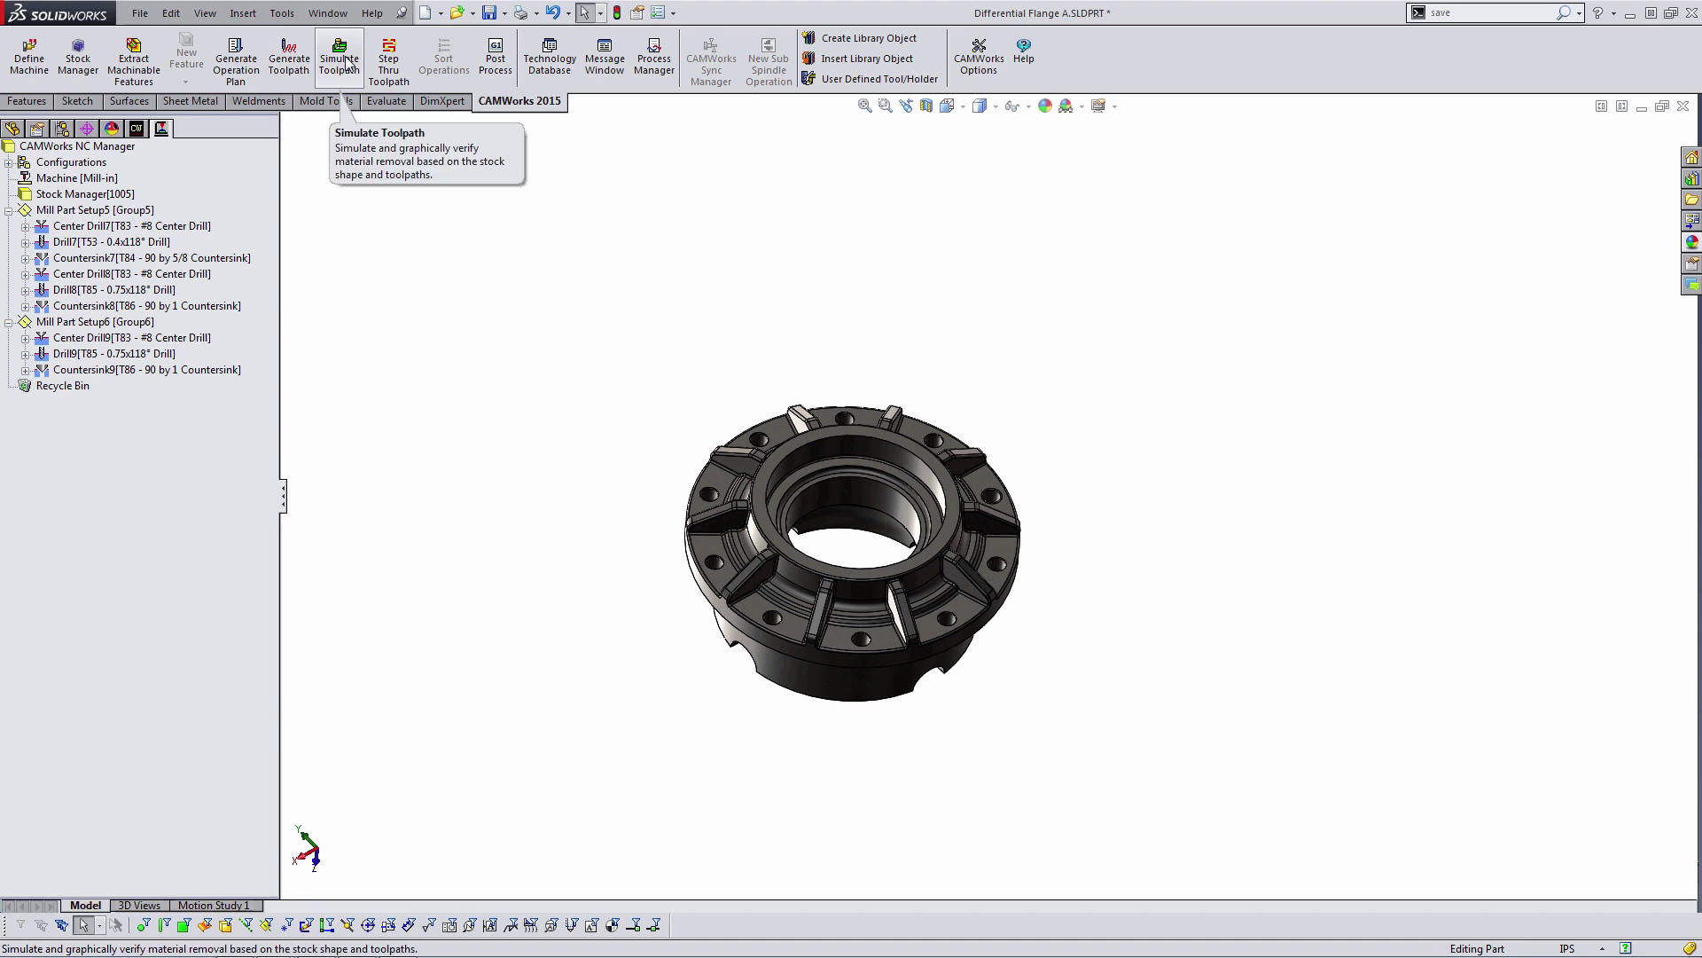
left_click(346, 64)
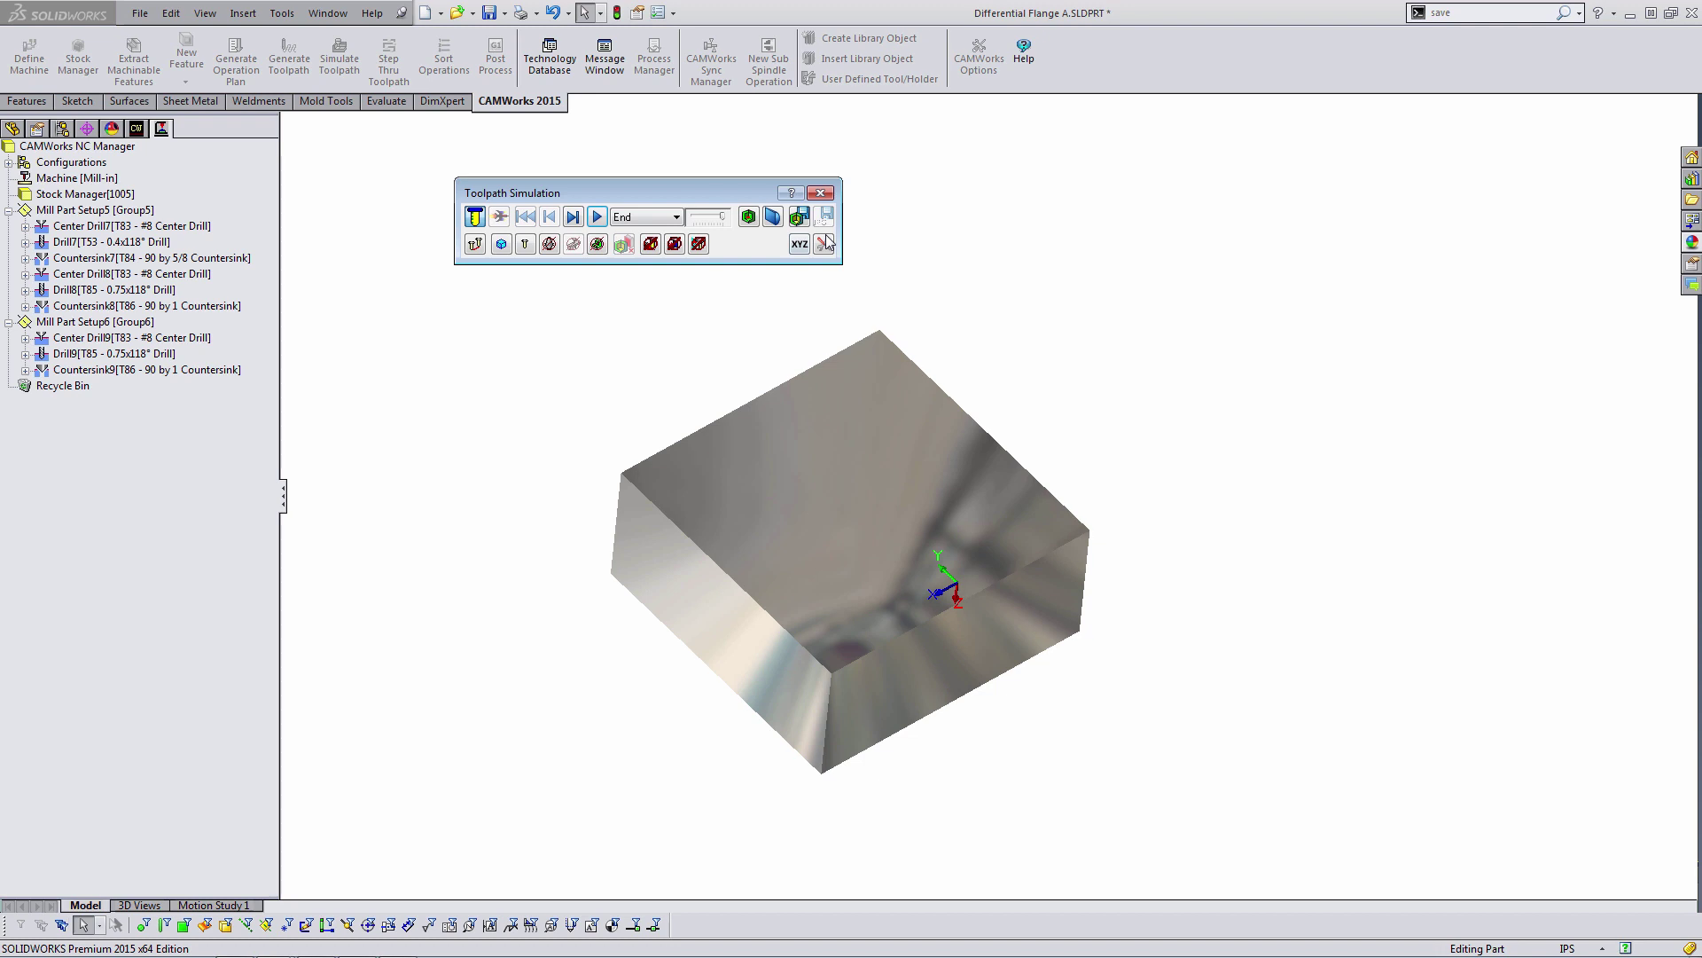
left_click(600, 218)
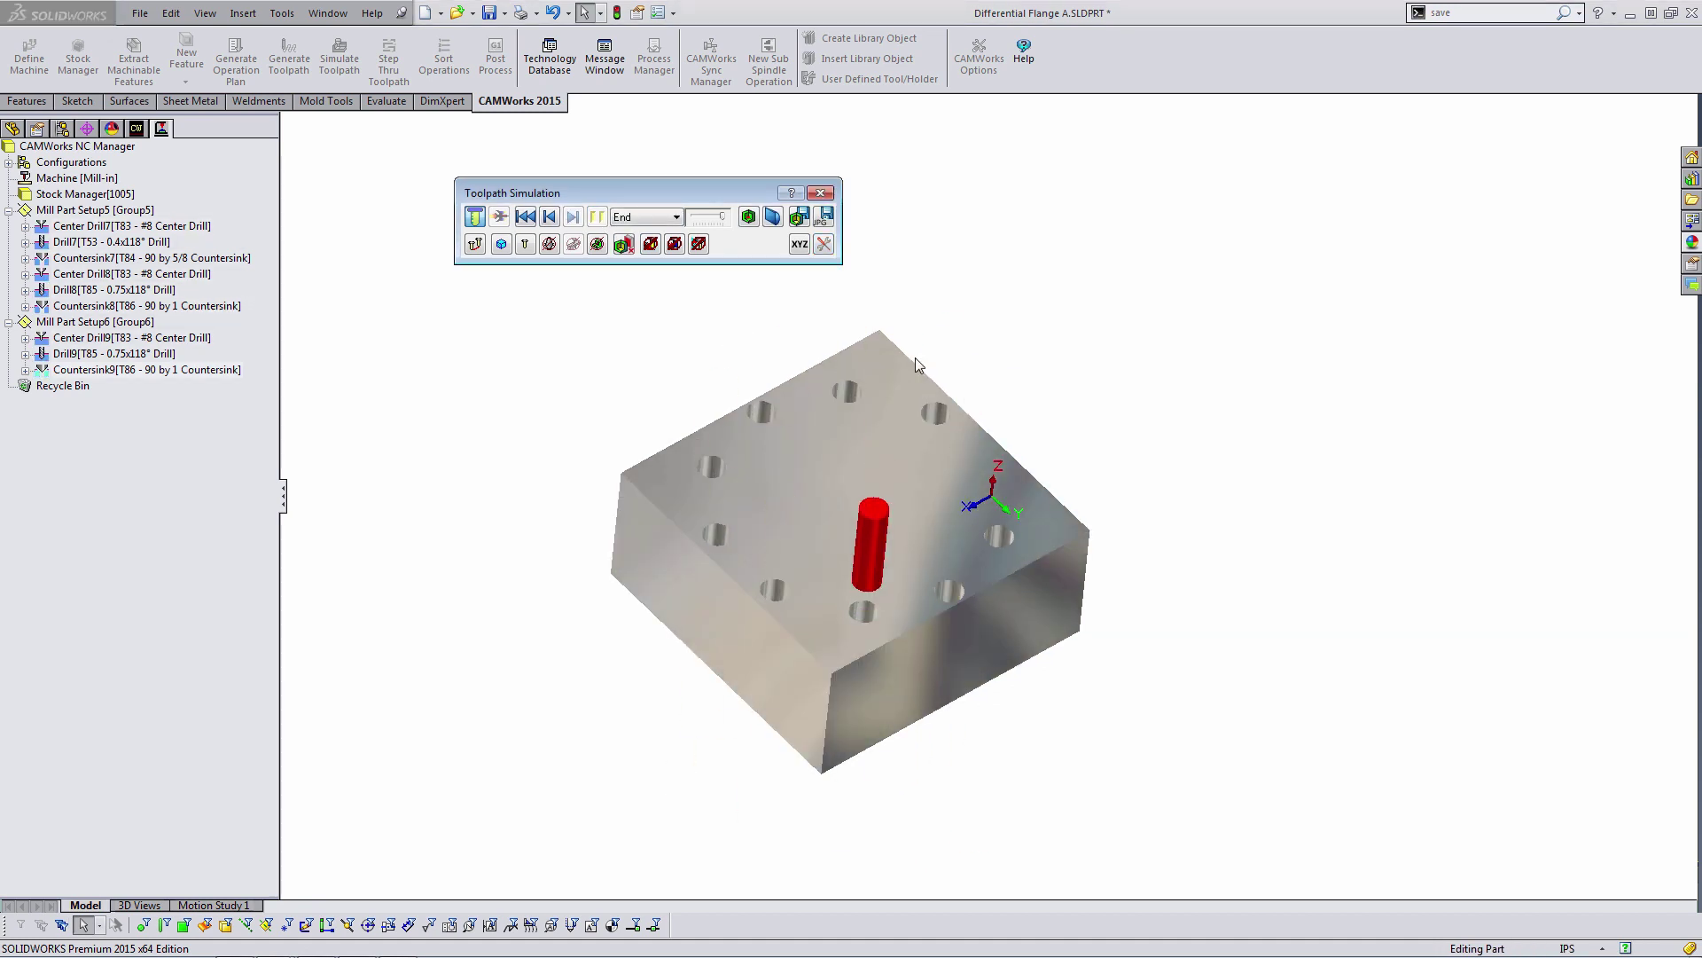
left_click(820, 193)
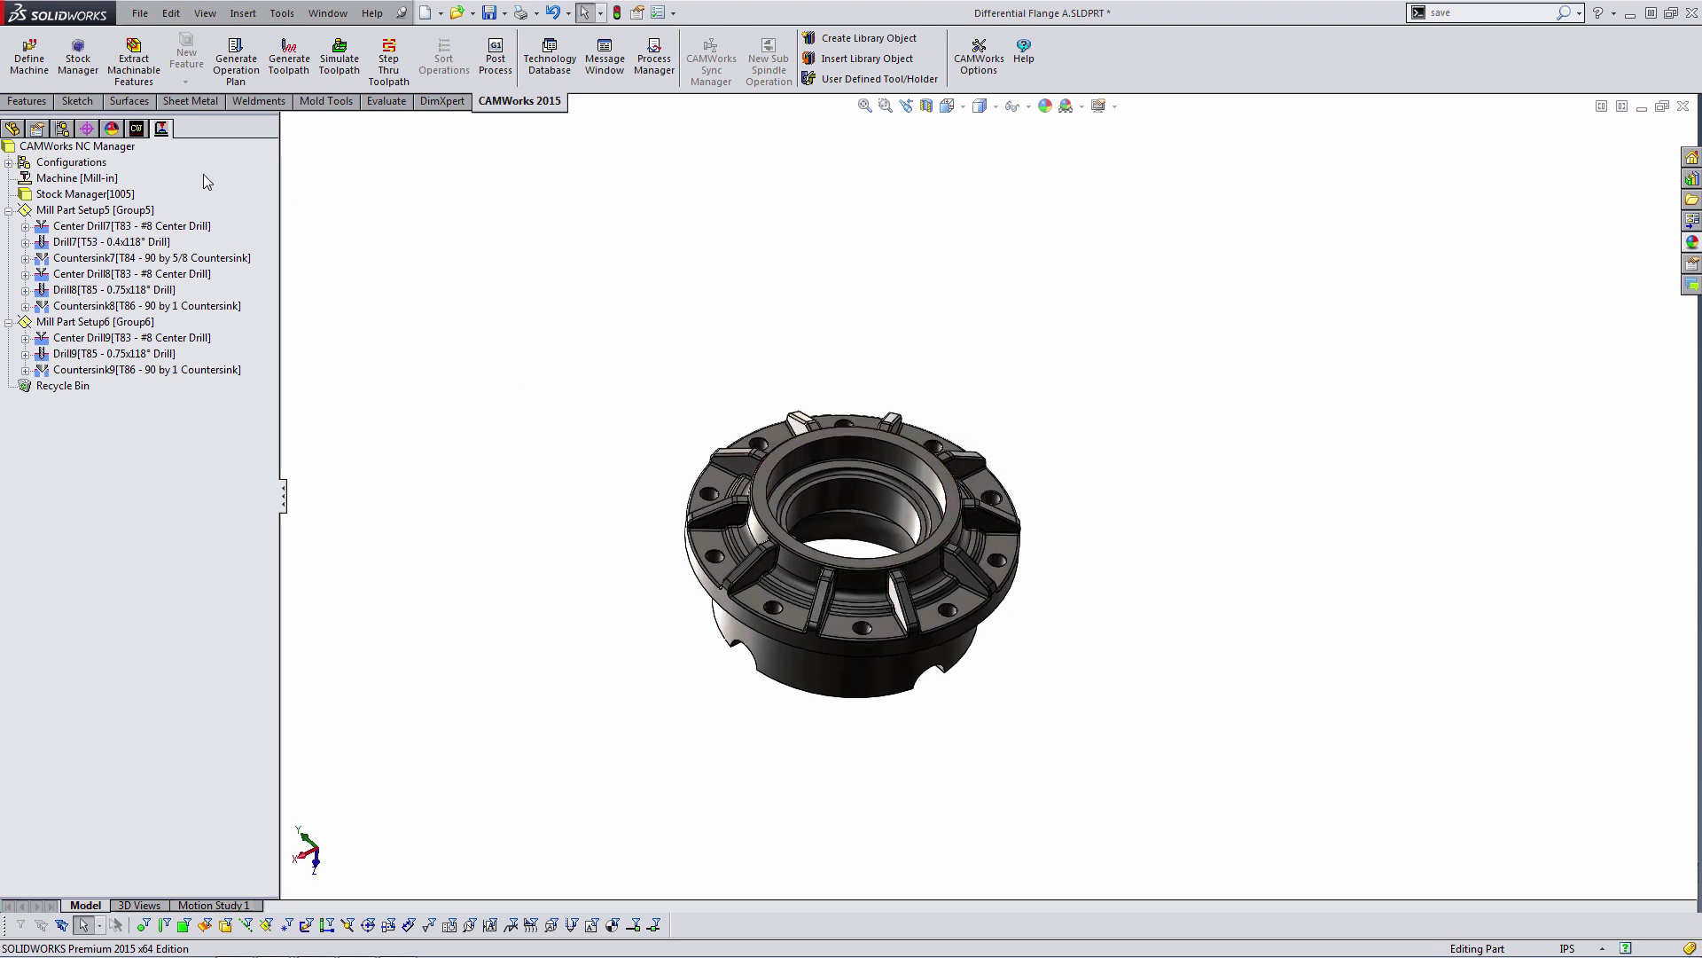
- Start adding a new configuration to the flange part in ConfigurationManager
left_click(137, 128)
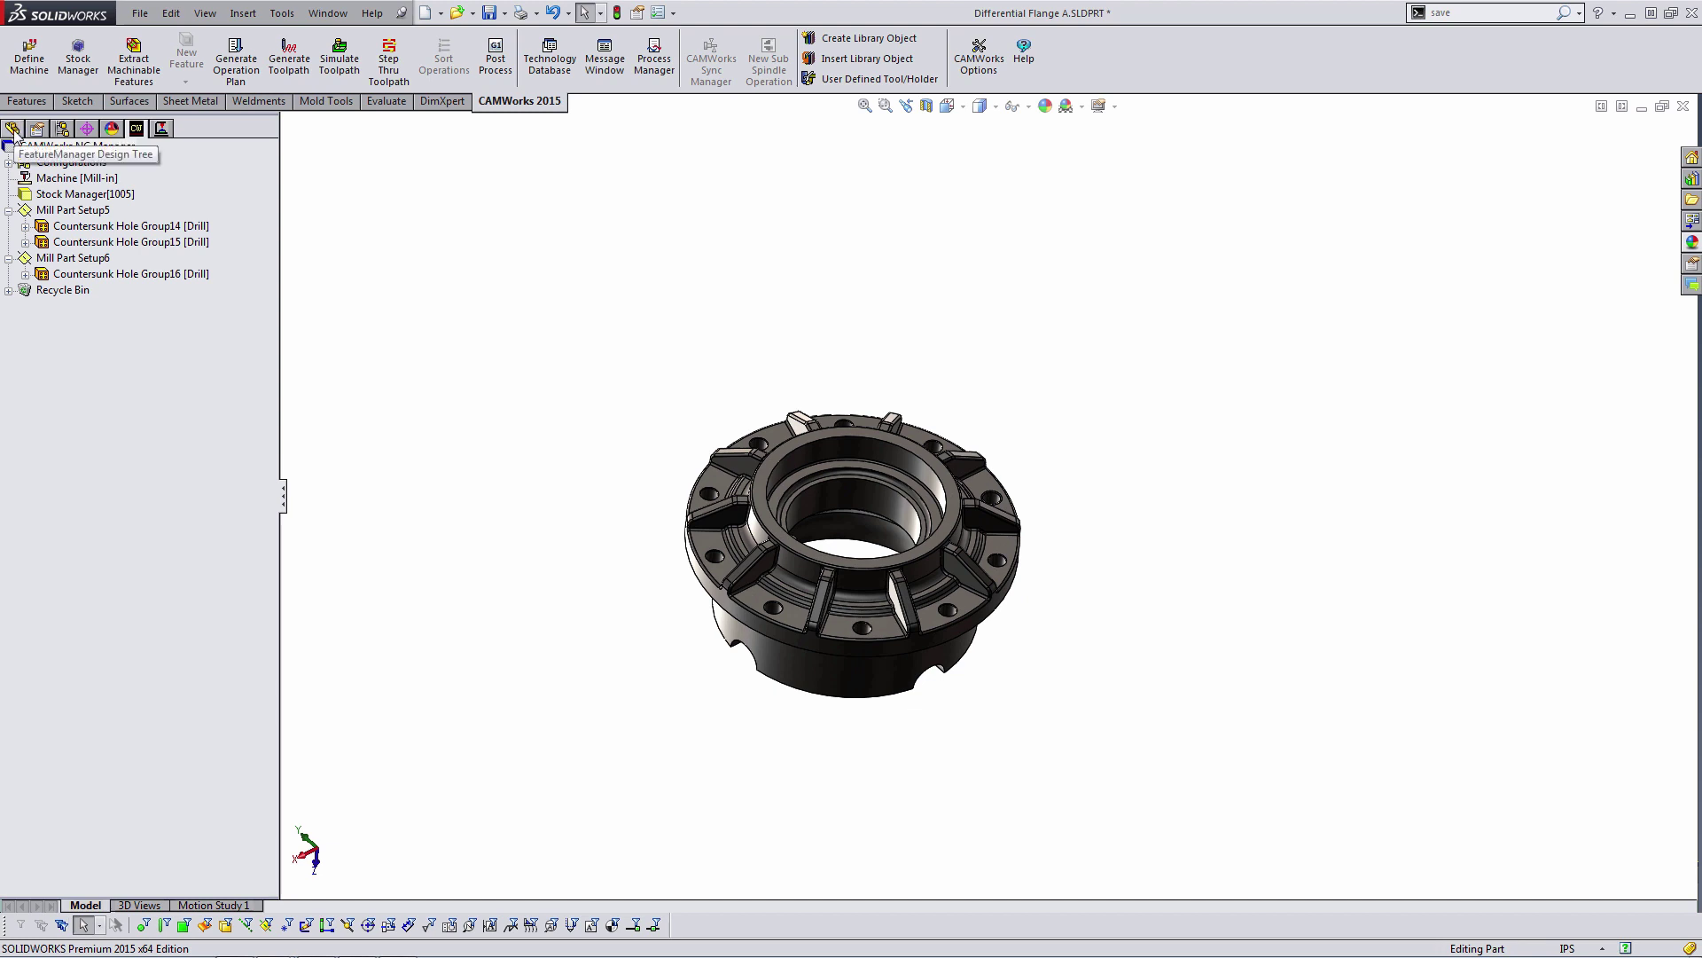
left_click(62, 128)
left_click(91, 187)
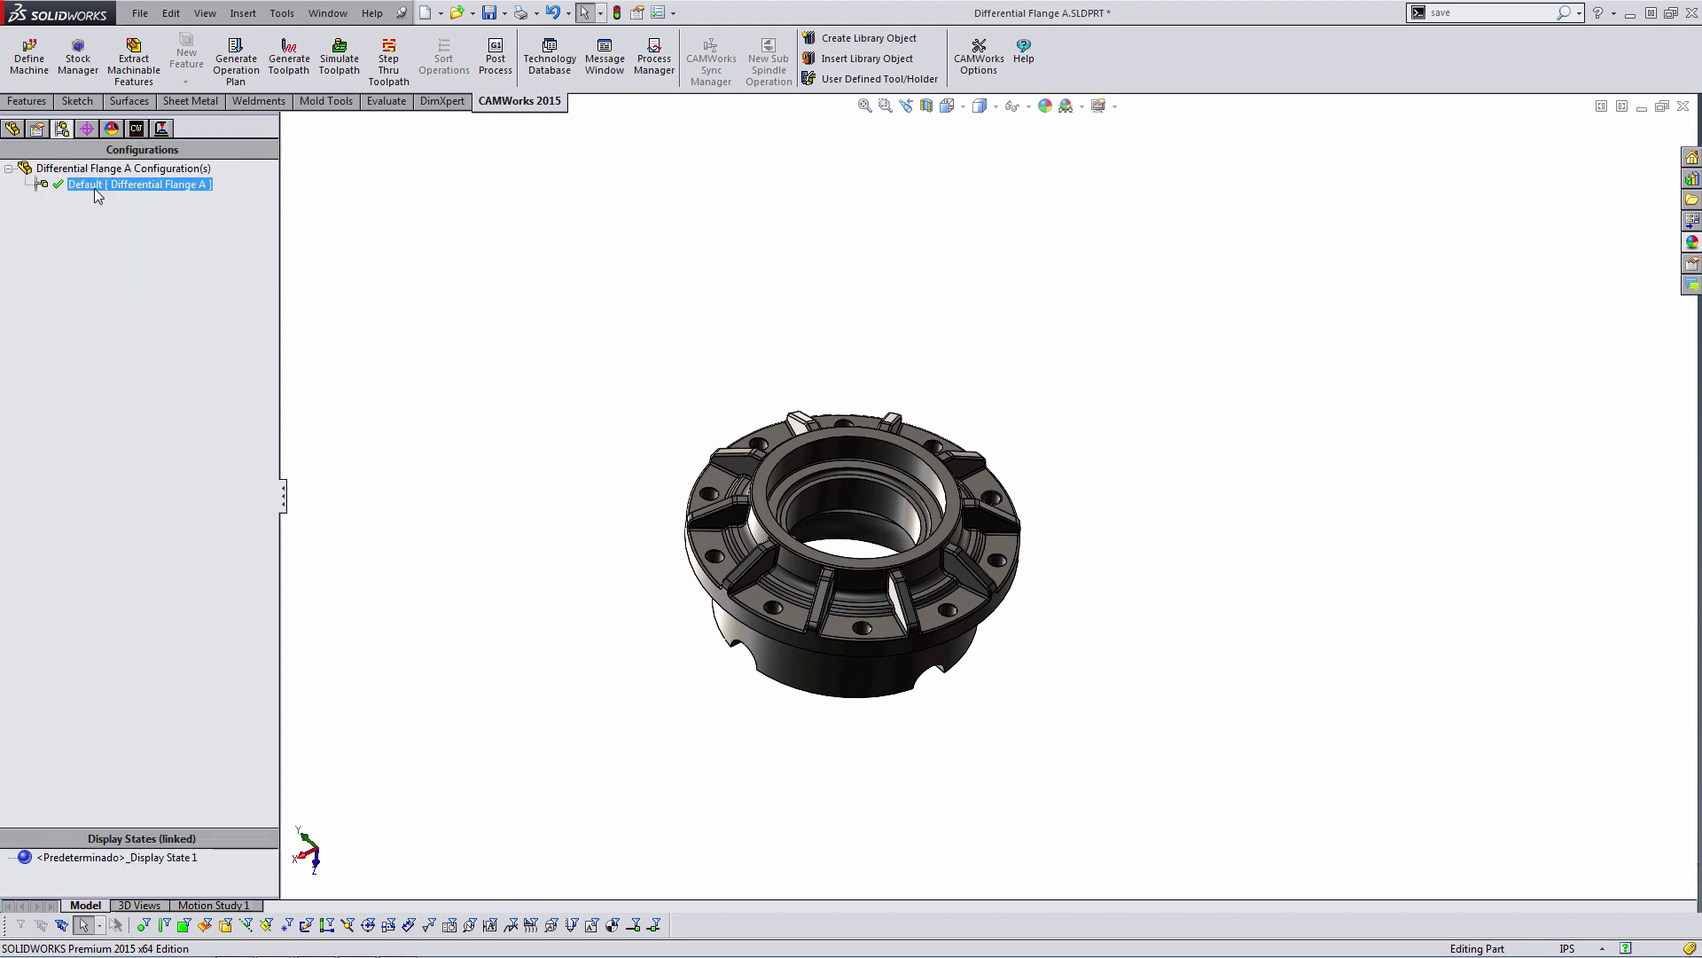
right_click(97, 183)
right_click(95, 173)
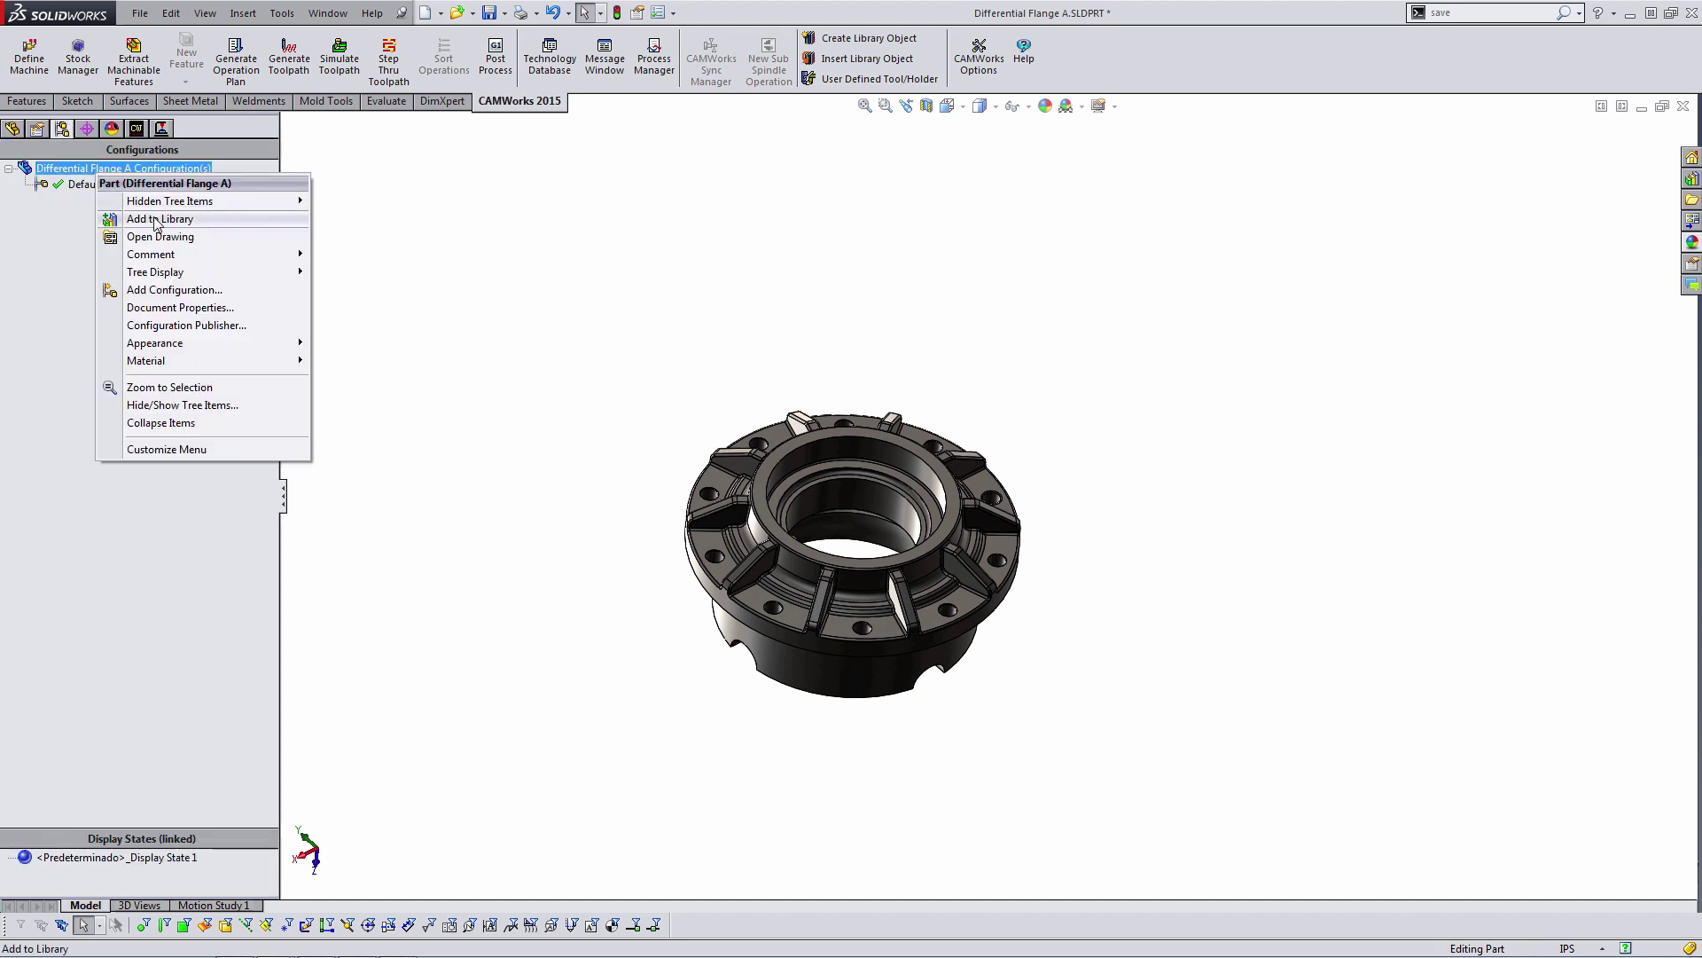
left_click(169, 289)
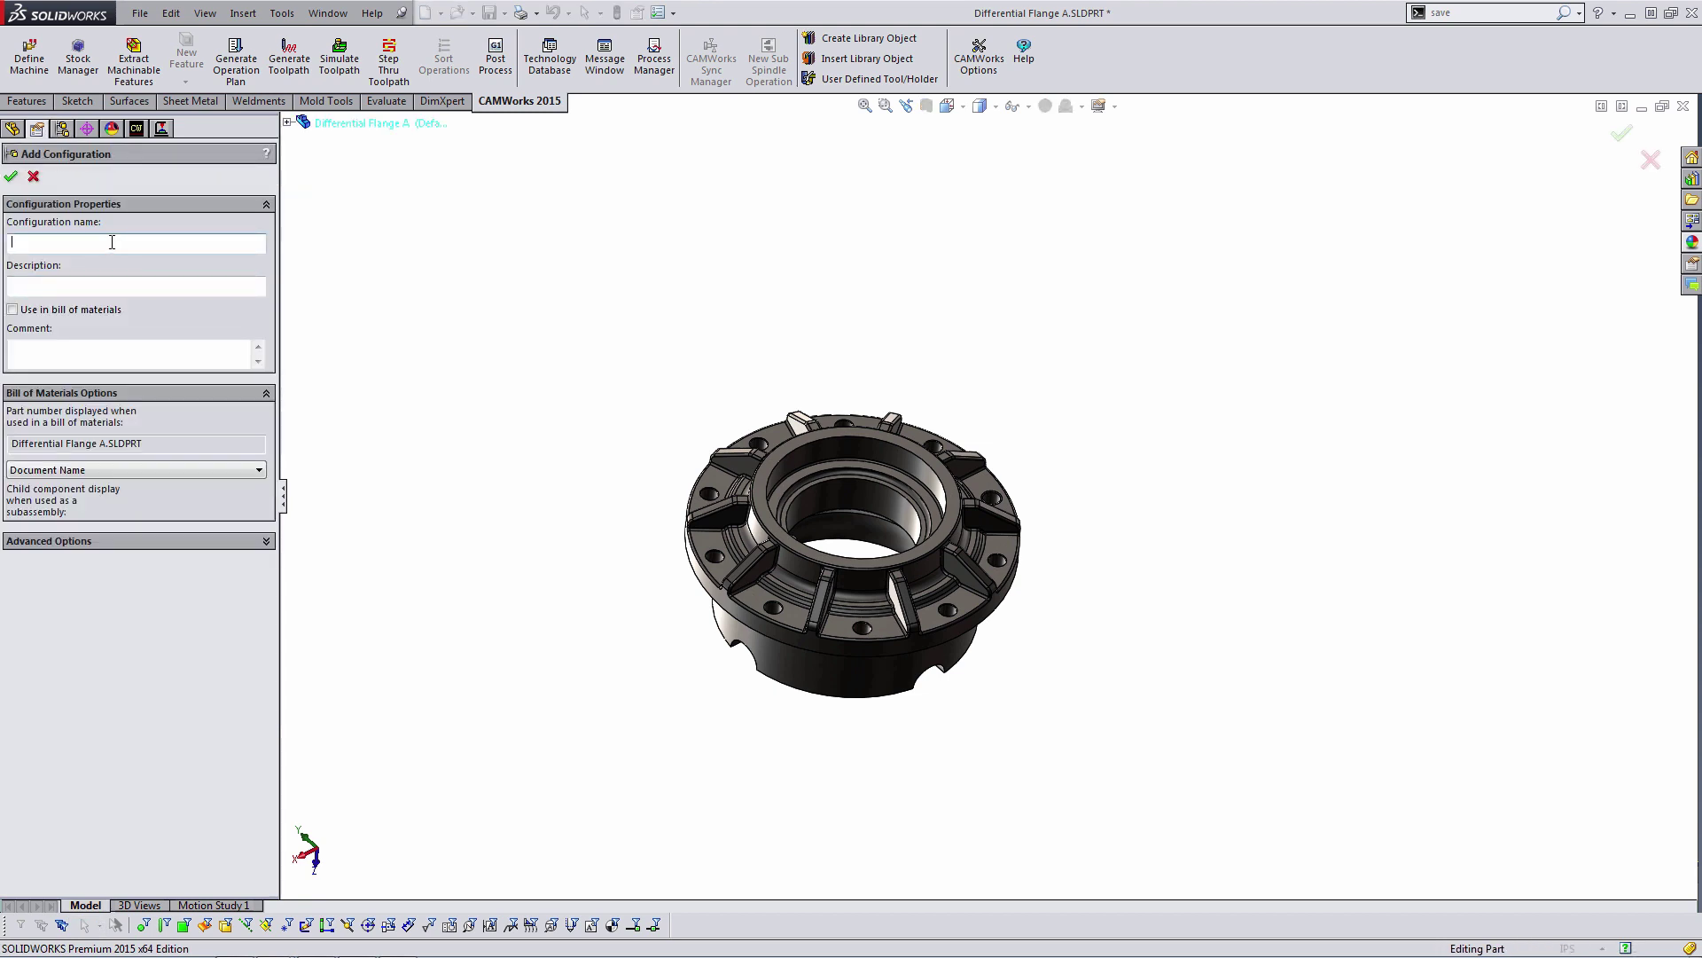
- Name the new configuration 'Stock' and create it
type("Stock")
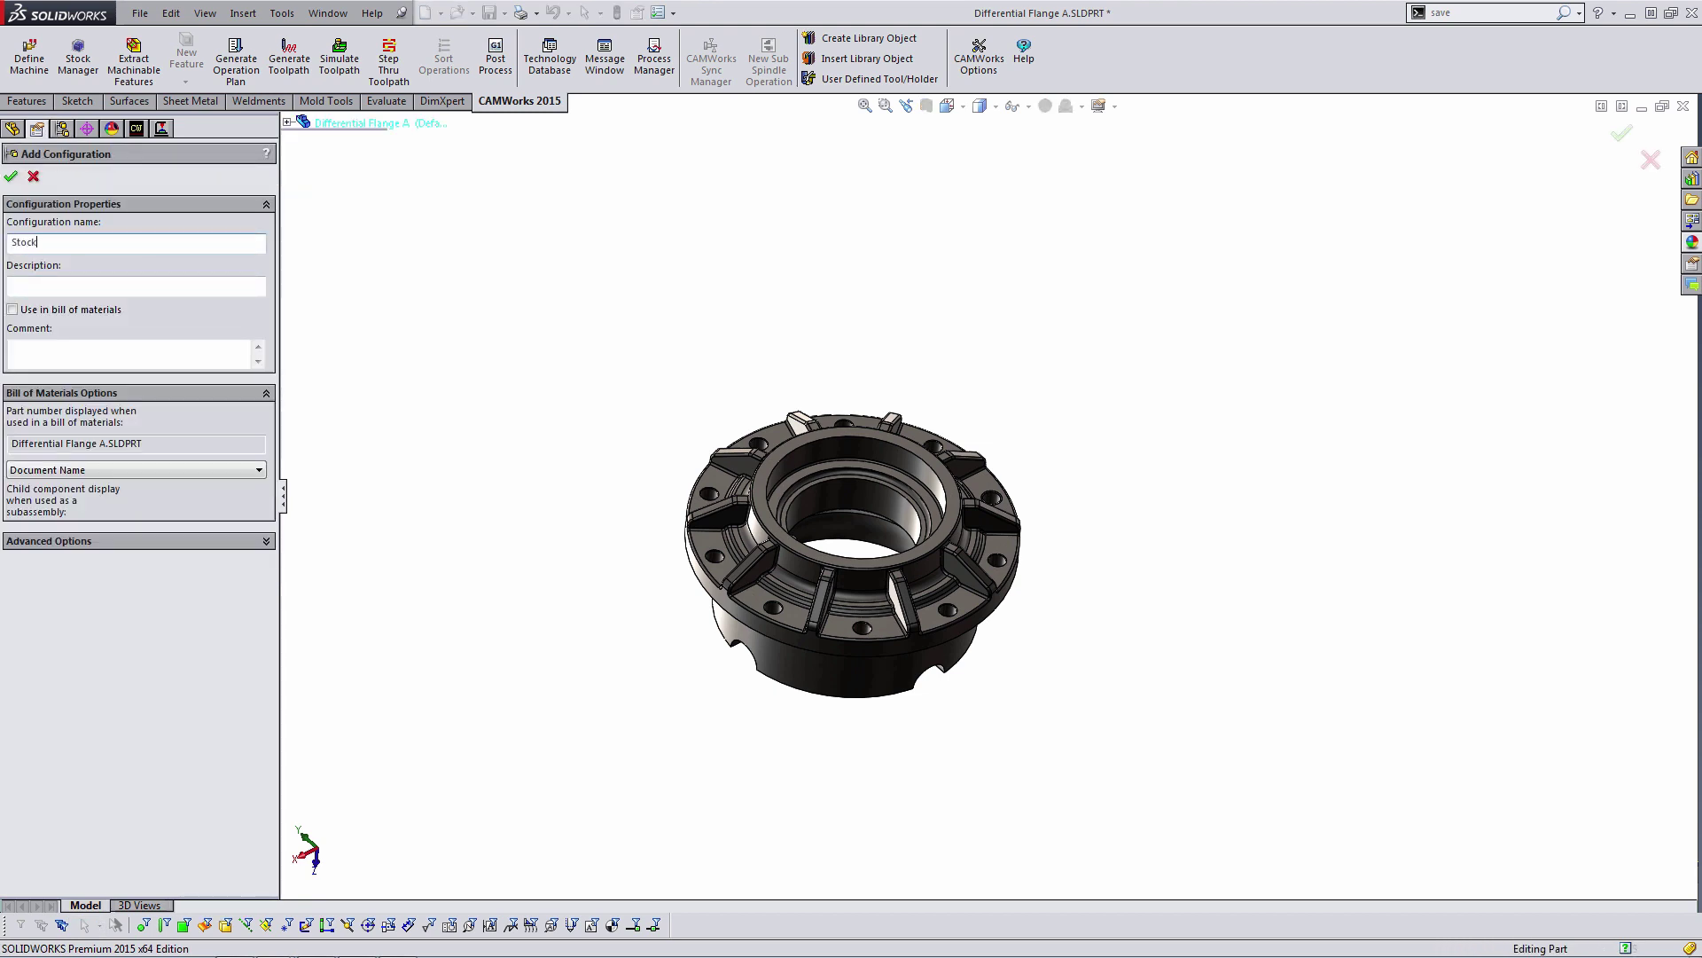
left_click(11, 176)
left_click(12, 128)
- Suppress the Cut-Extrude1 curved slot cut and its pattern
middle_click_drag(860, 497, 821, 557)
scroll(823, 442, "down", 8)
left_click(824, 450)
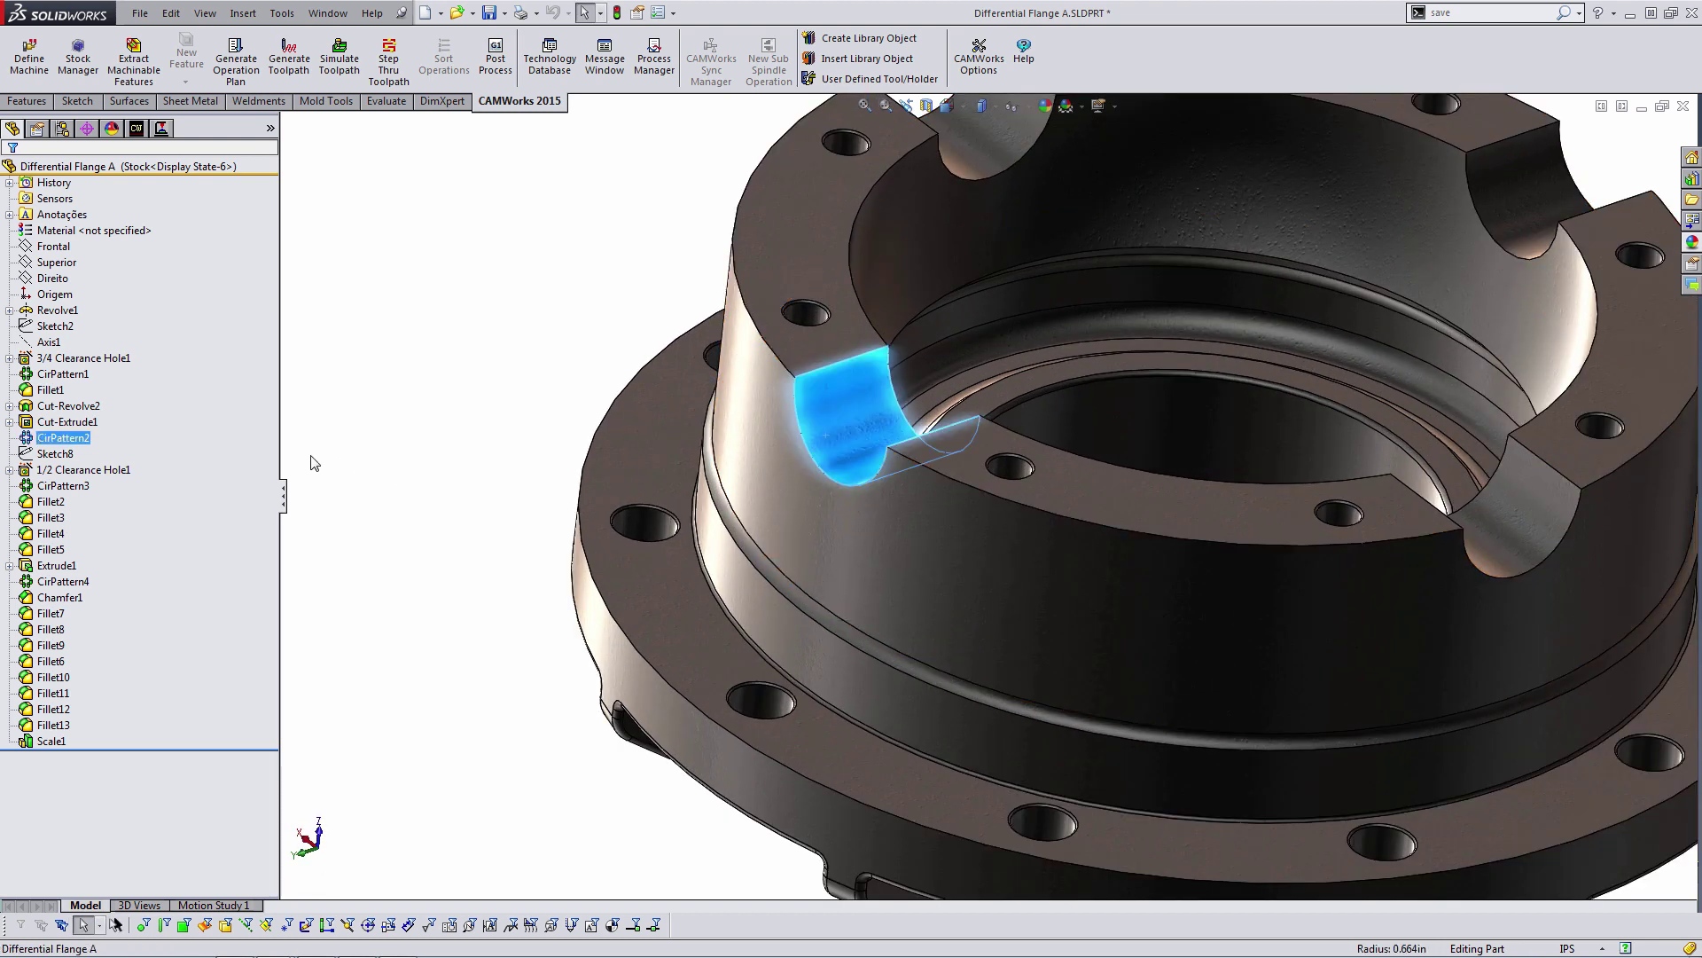
right_click(67, 422)
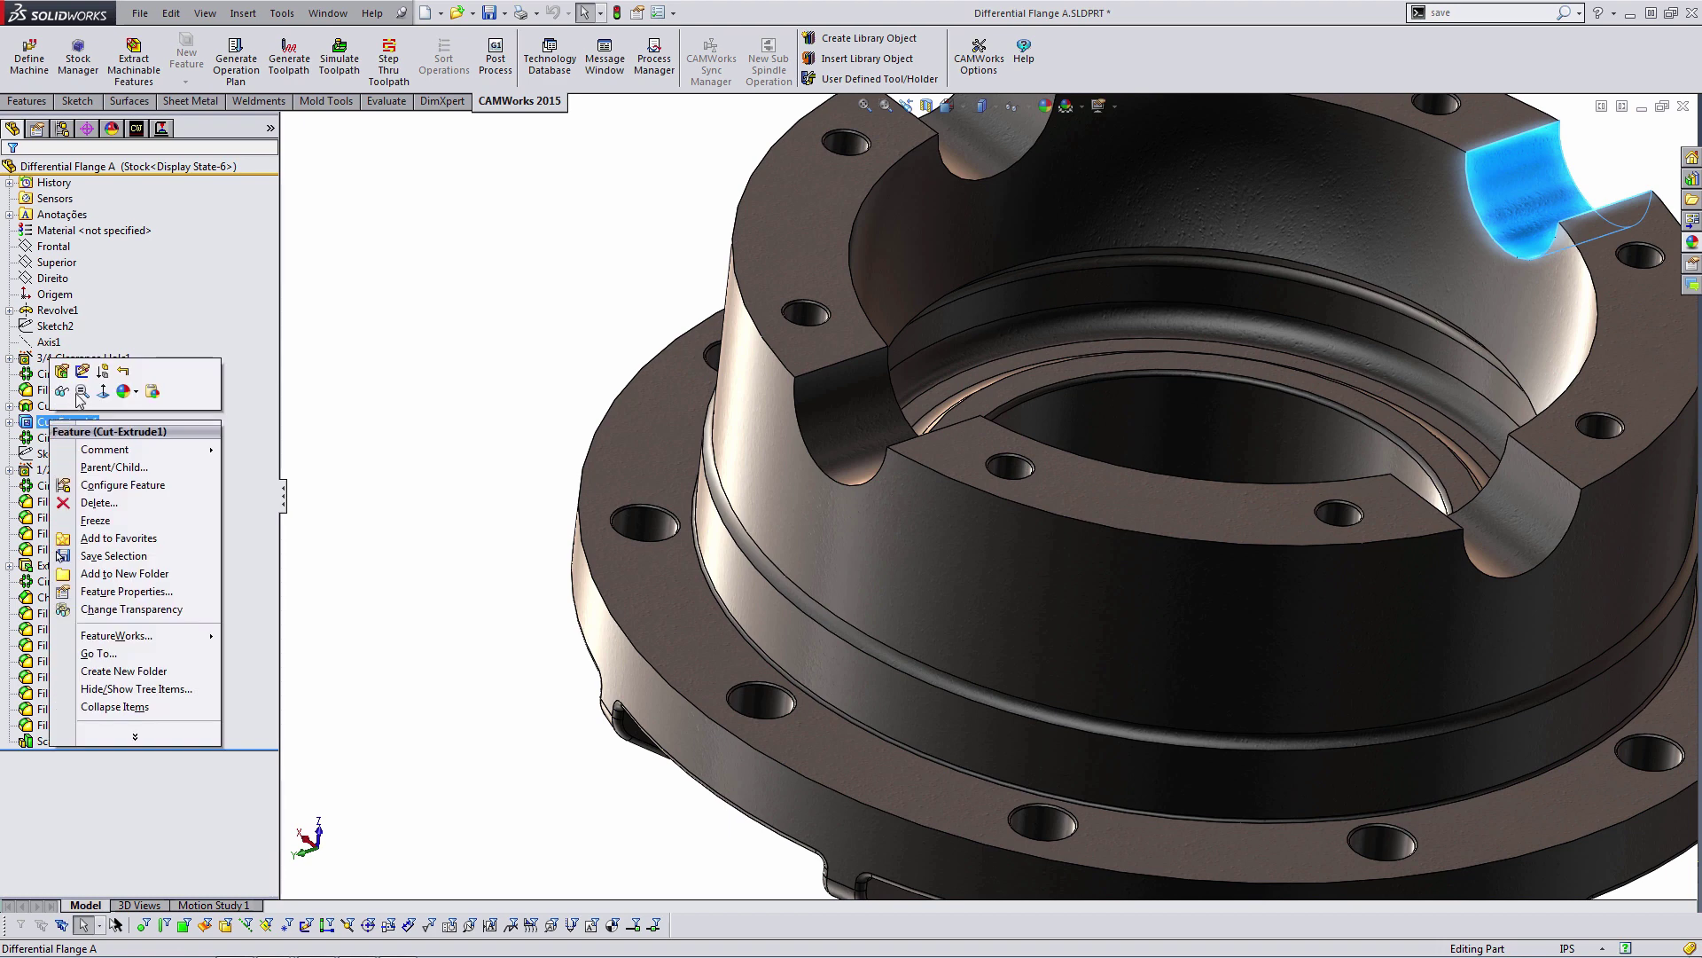
left_click(103, 373)
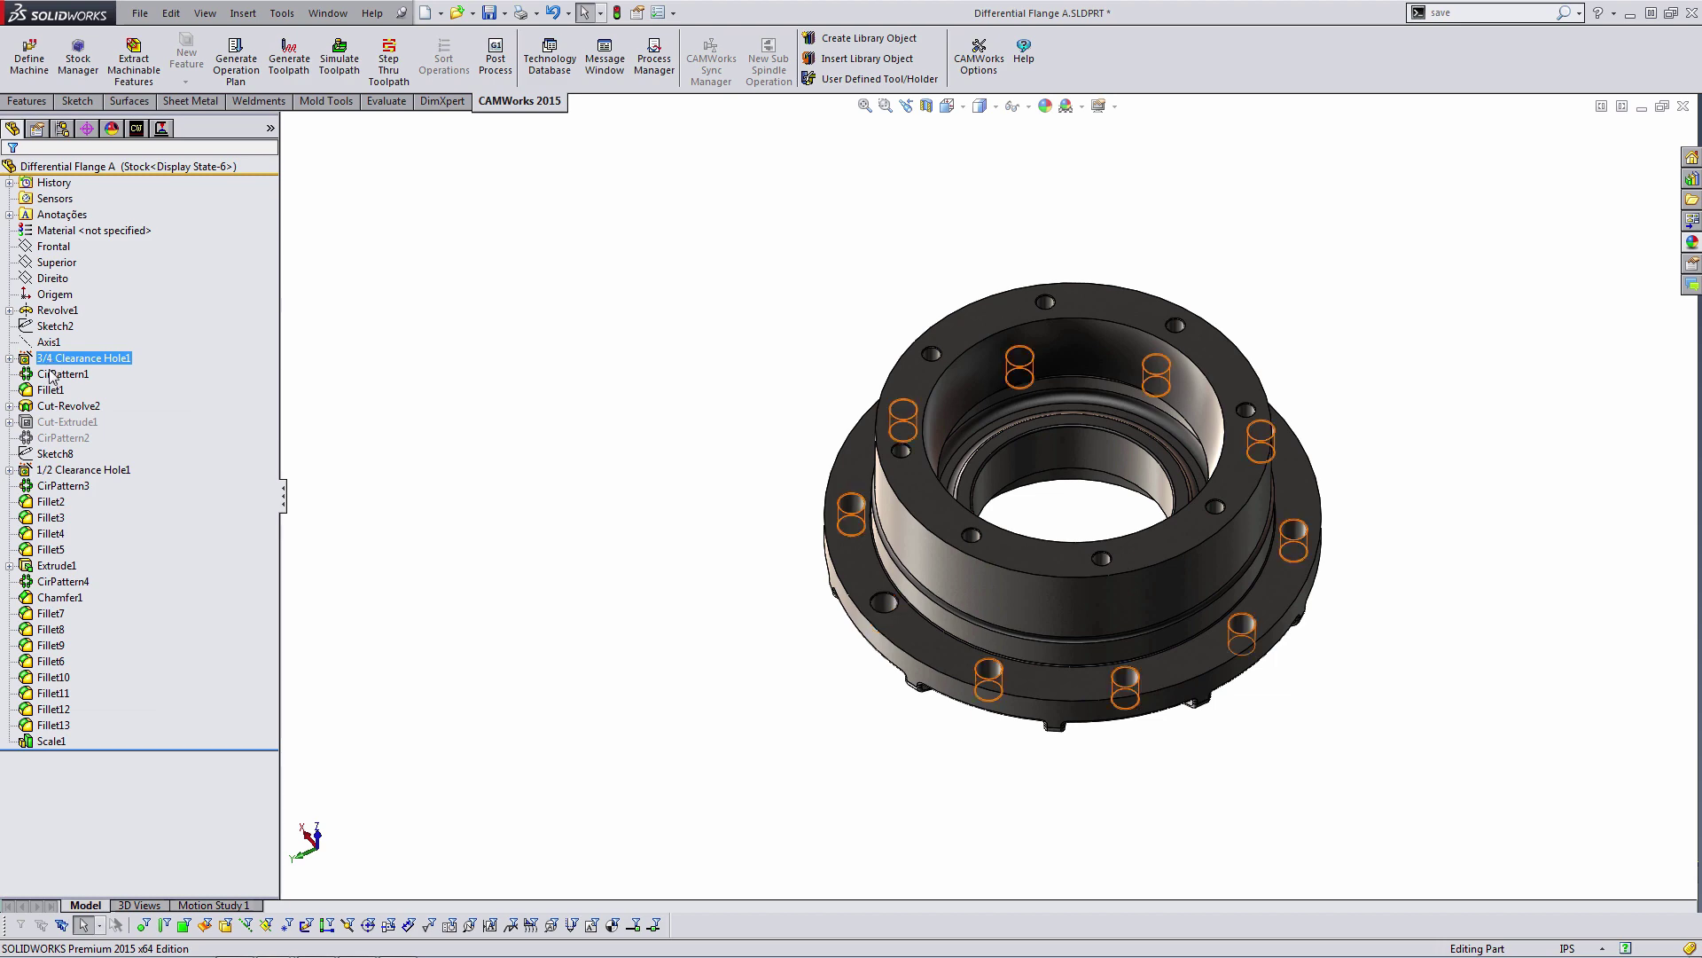
- Suppress 3/4 Clearance Hole1 and 1/2 Clearance Hole1 with their circular patterns
left_click(50, 375)
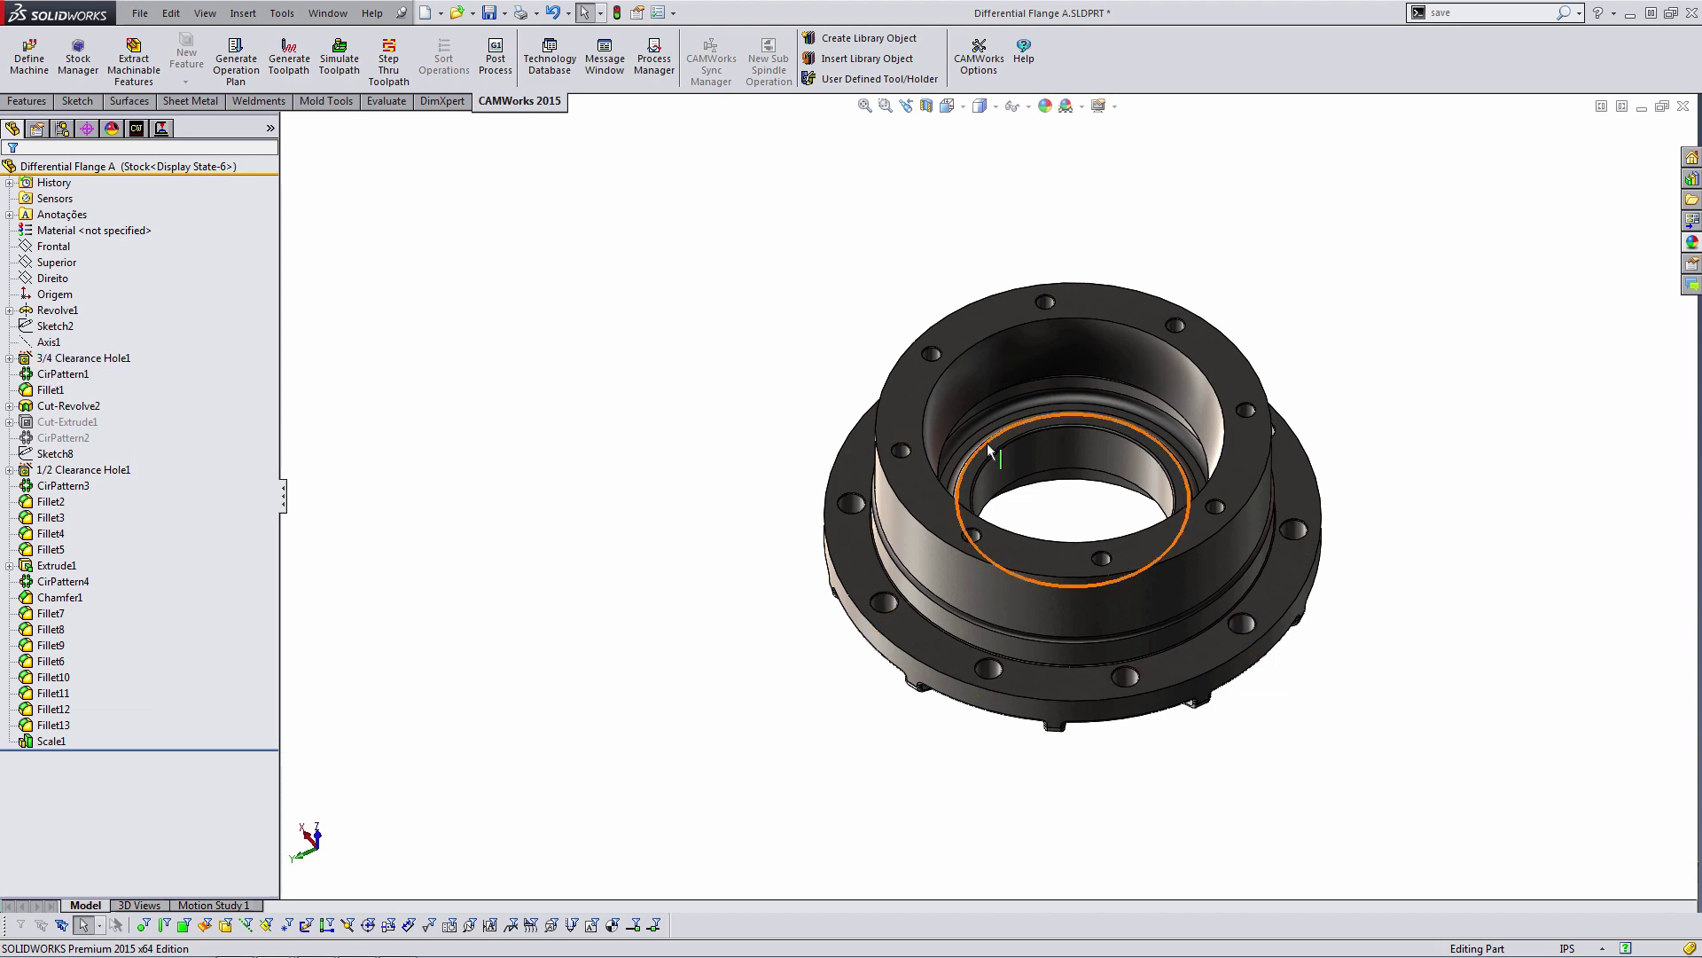
middle_click_drag(986, 443, 1009, 435)
scroll(1009, 435, "down", 4)
left_click(85, 357)
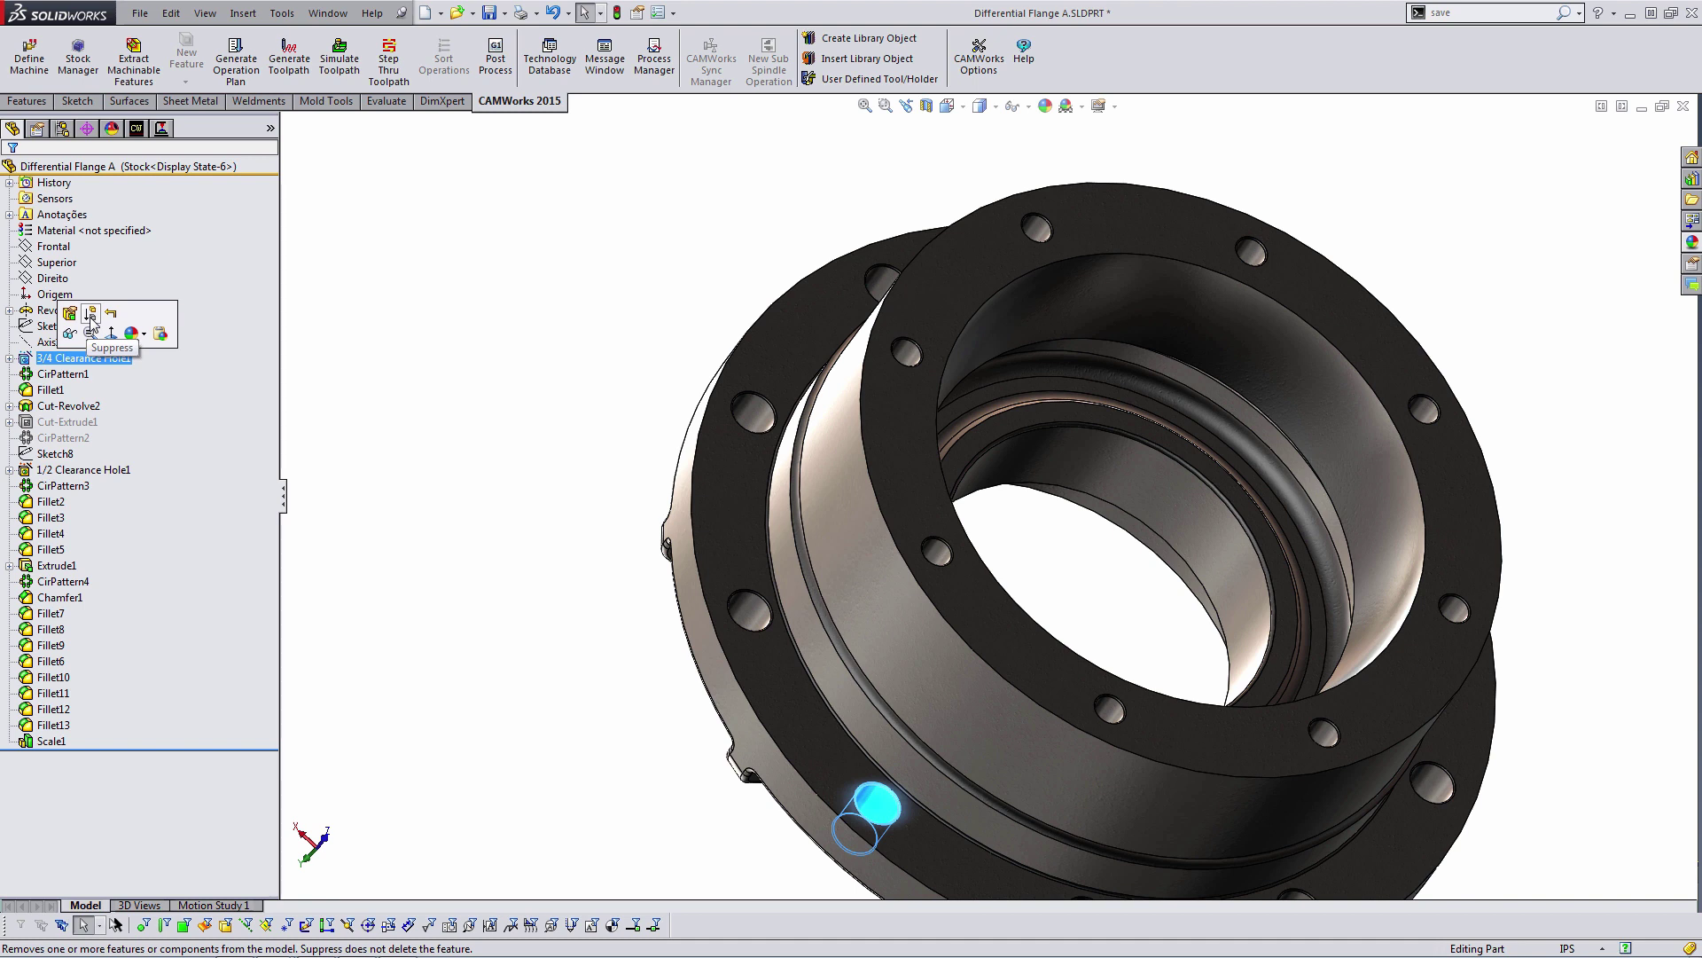
left_click(91, 314)
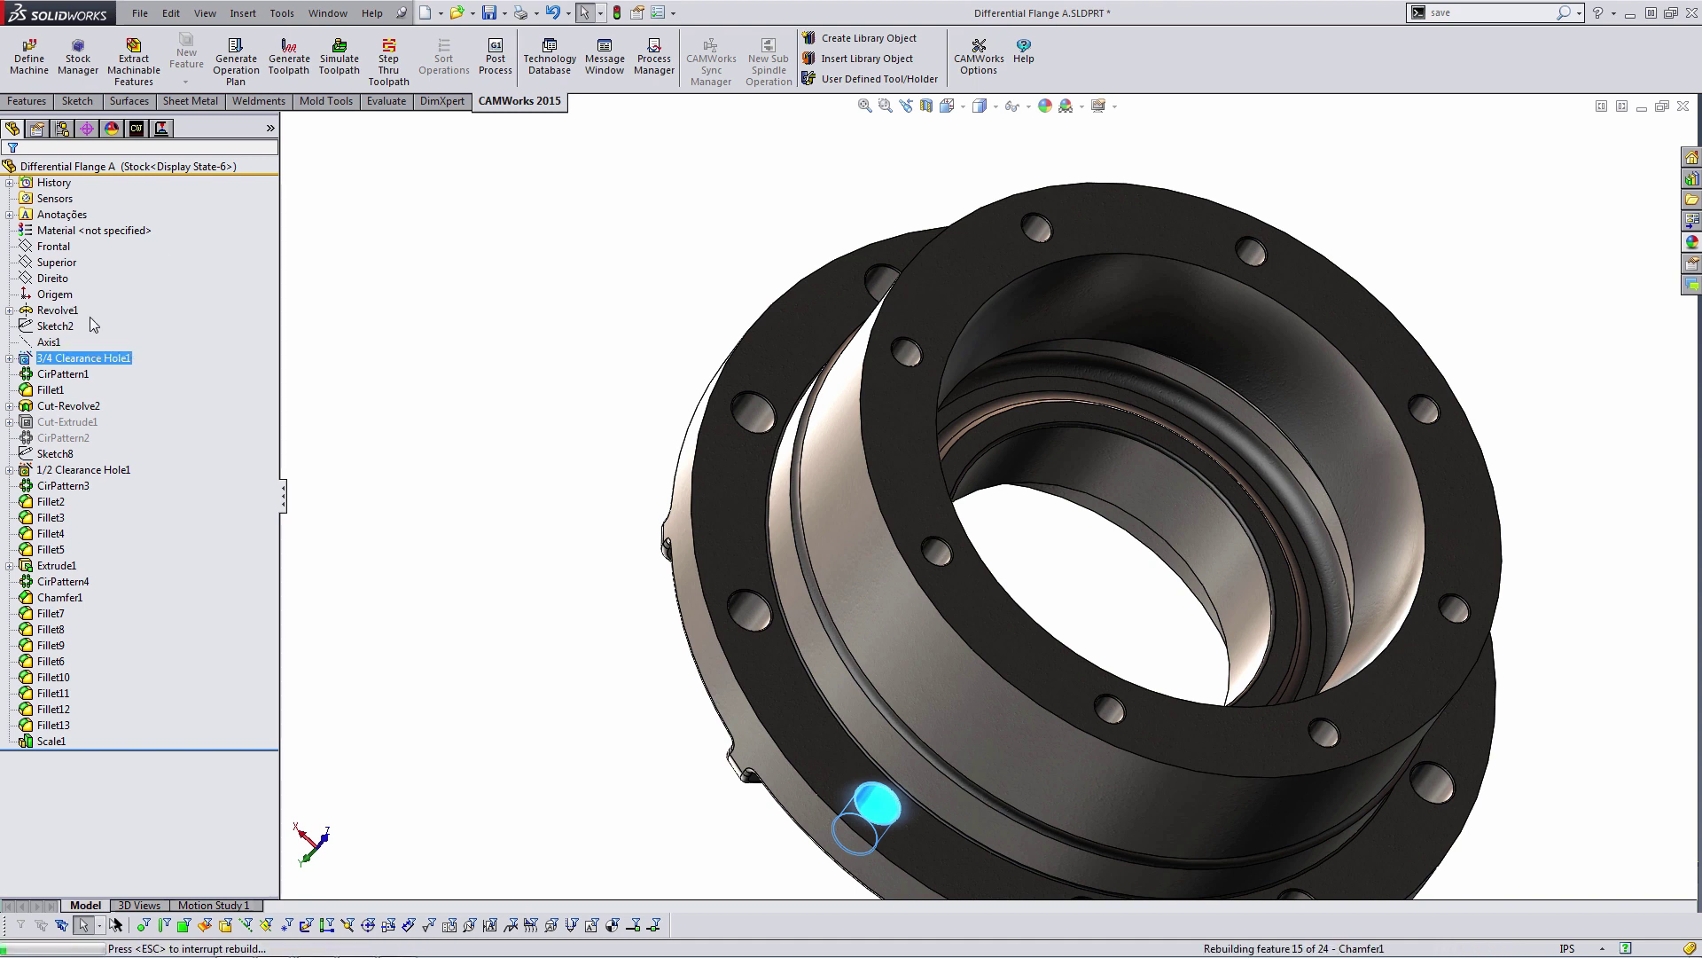
left_click(73, 438)
left_click(83, 469)
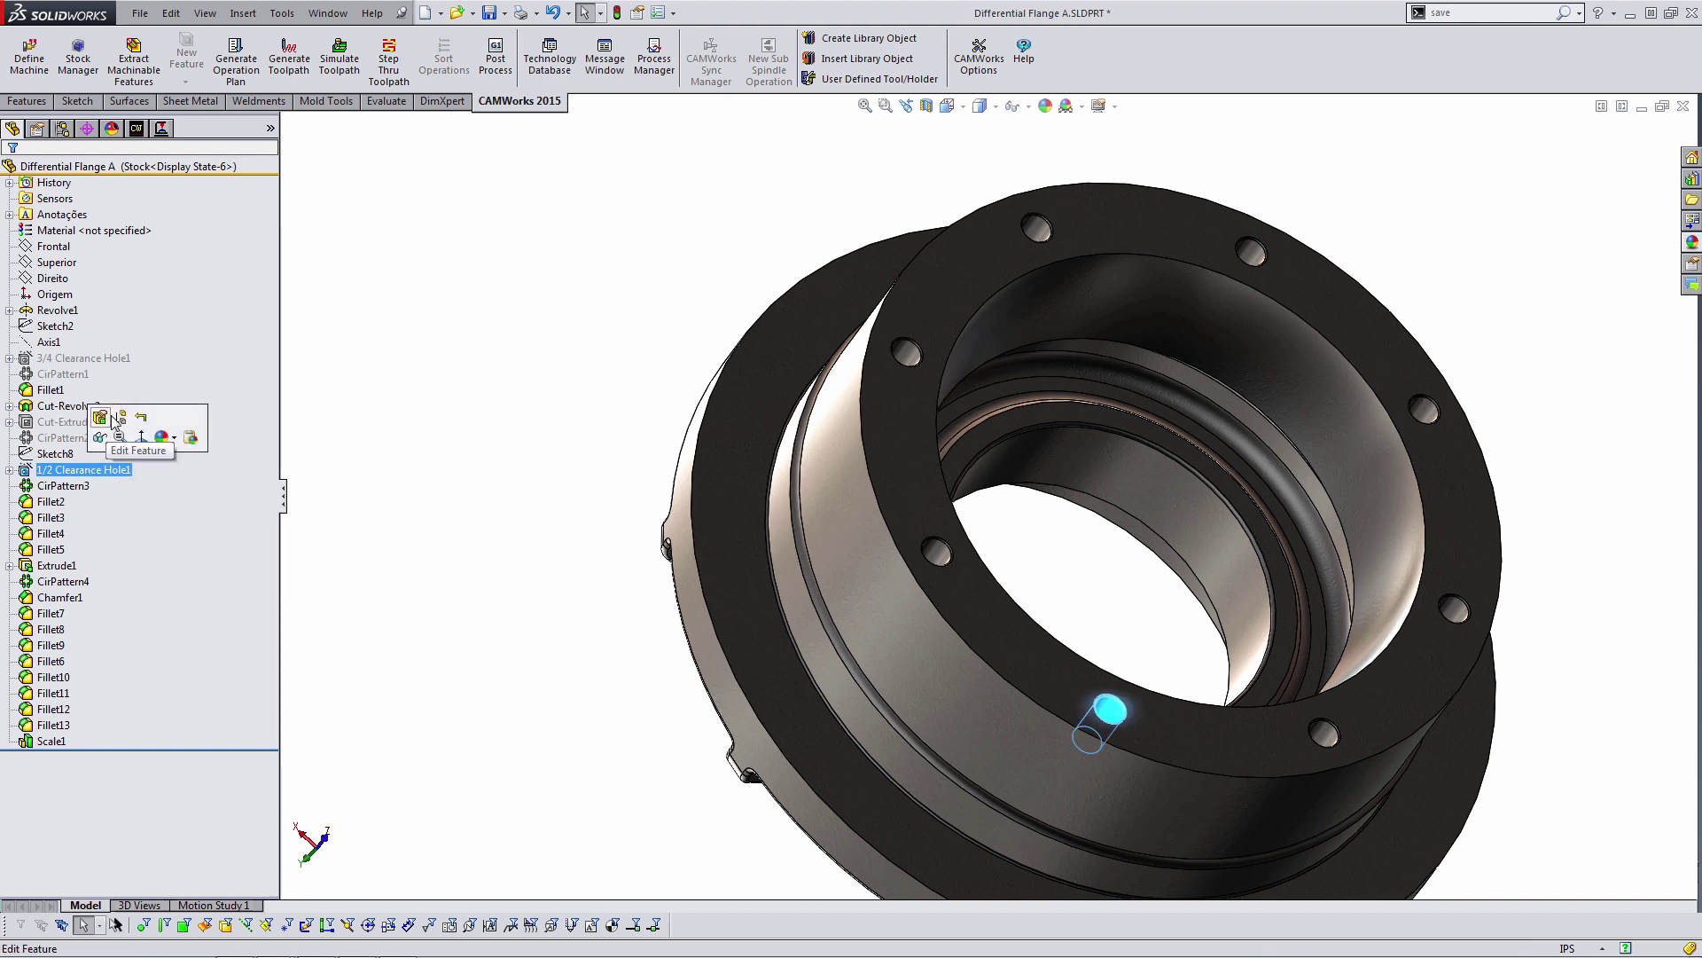
left_click(118, 411)
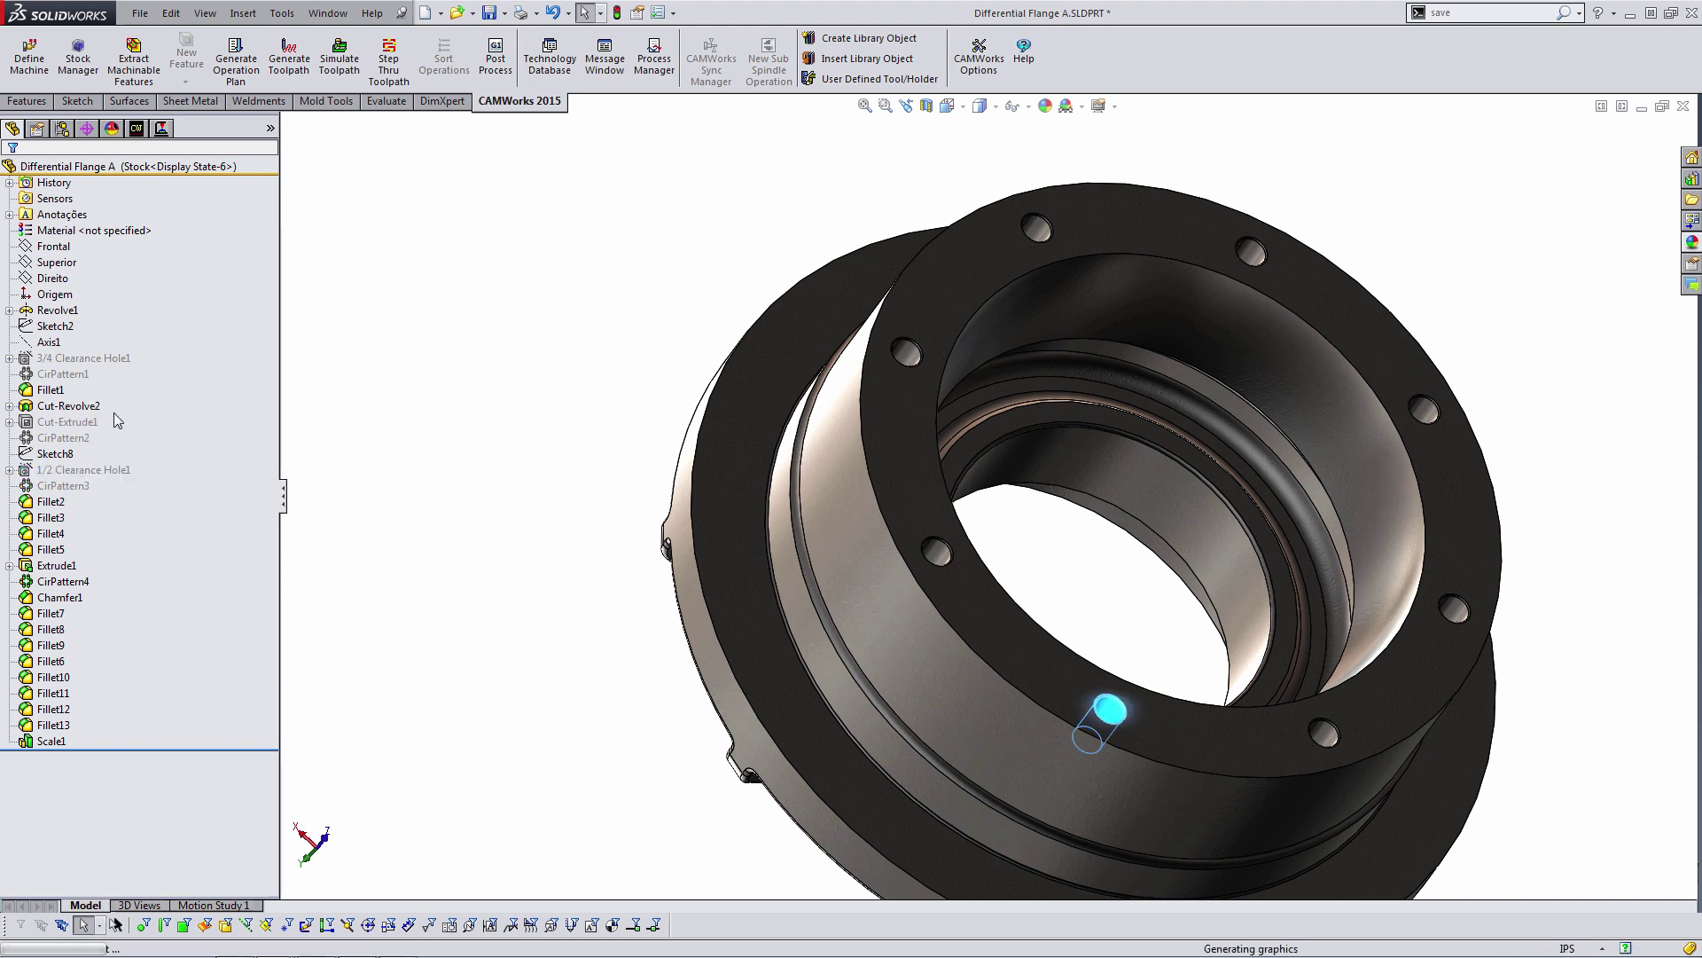
middle_click_drag(621, 488, 960, 484)
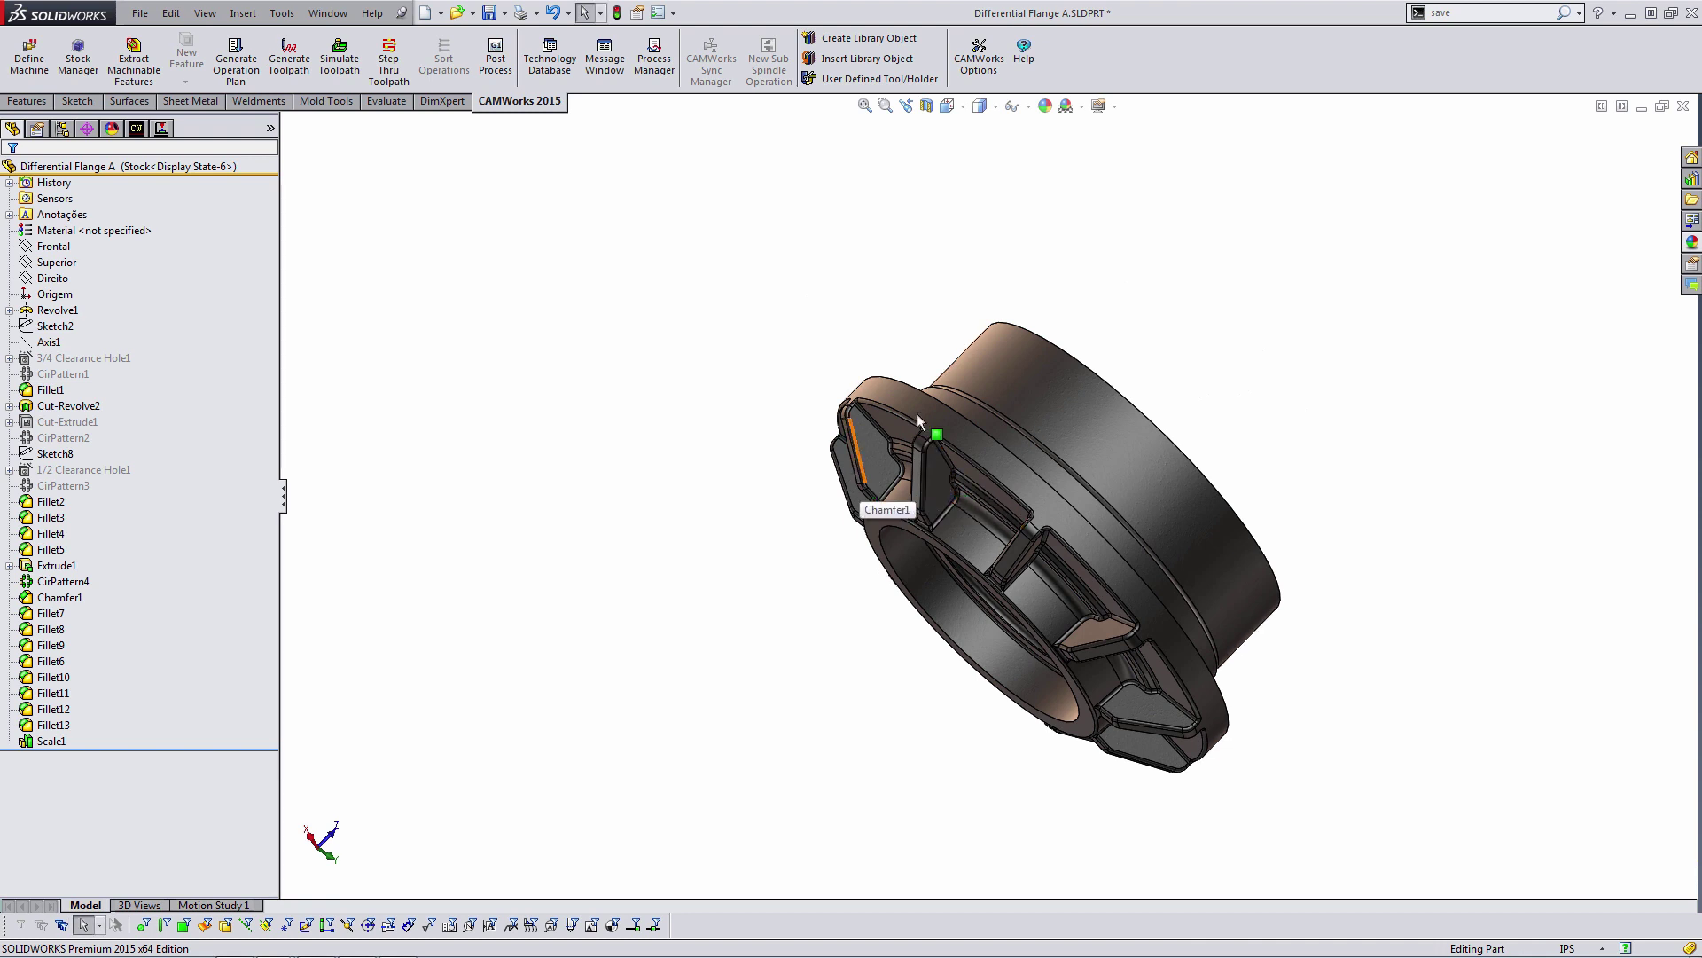
- Make the Default configuration active again
left_click(62, 128)
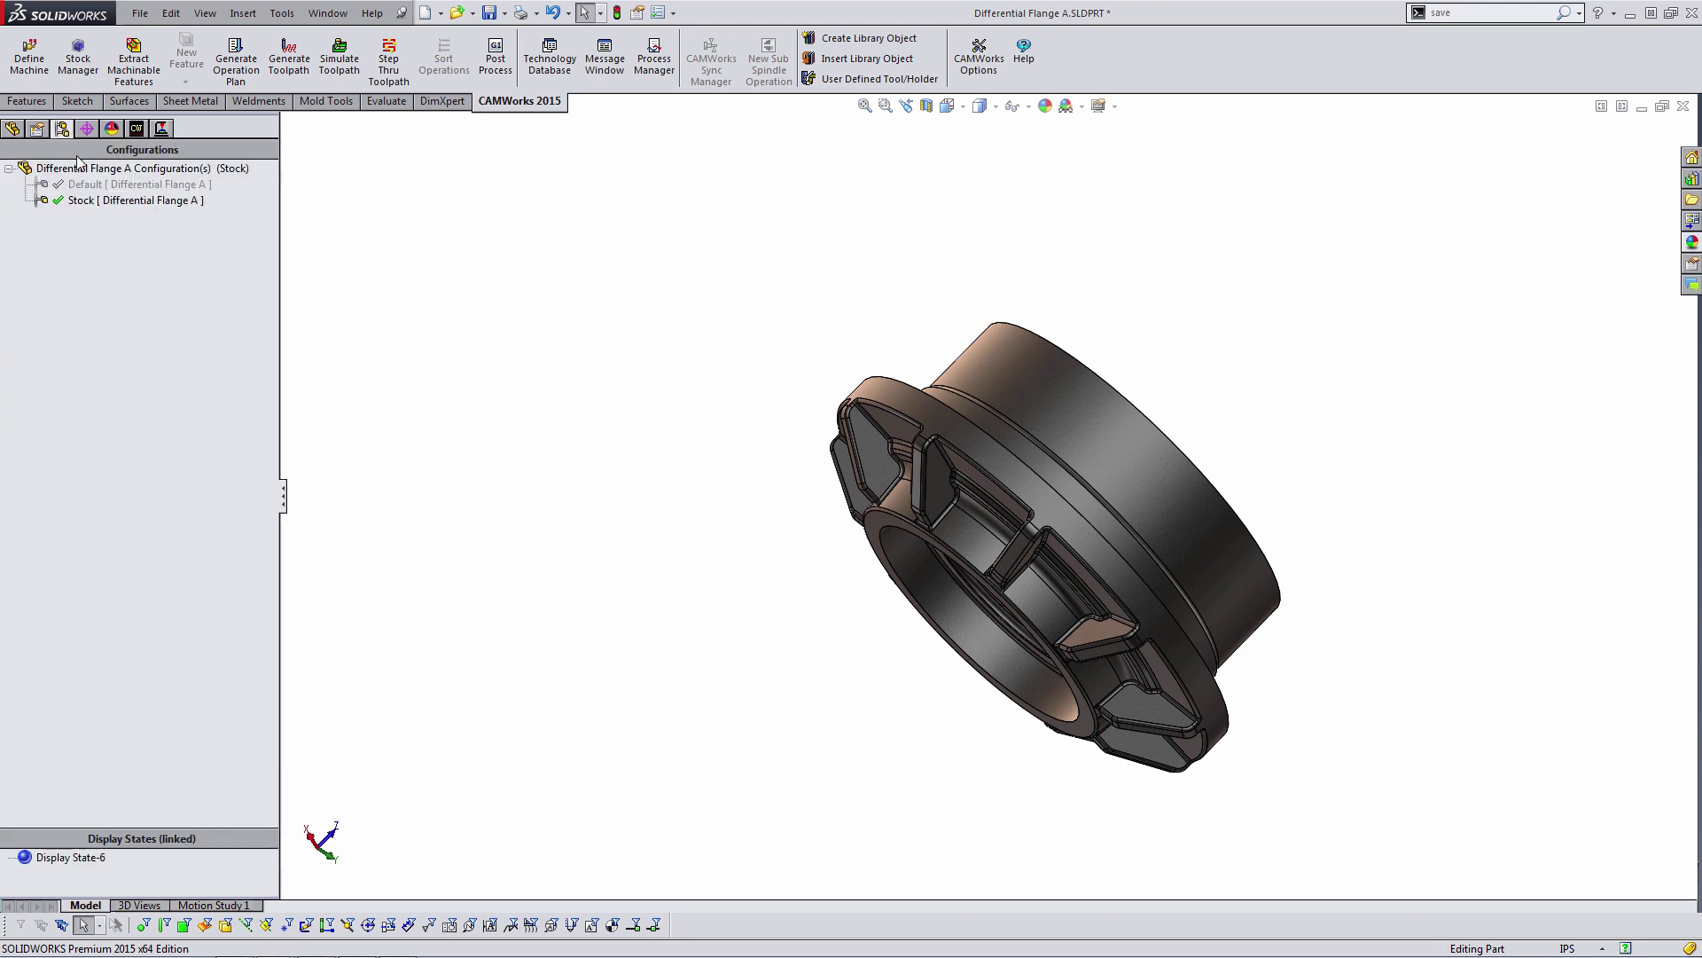
double_click(98, 184)
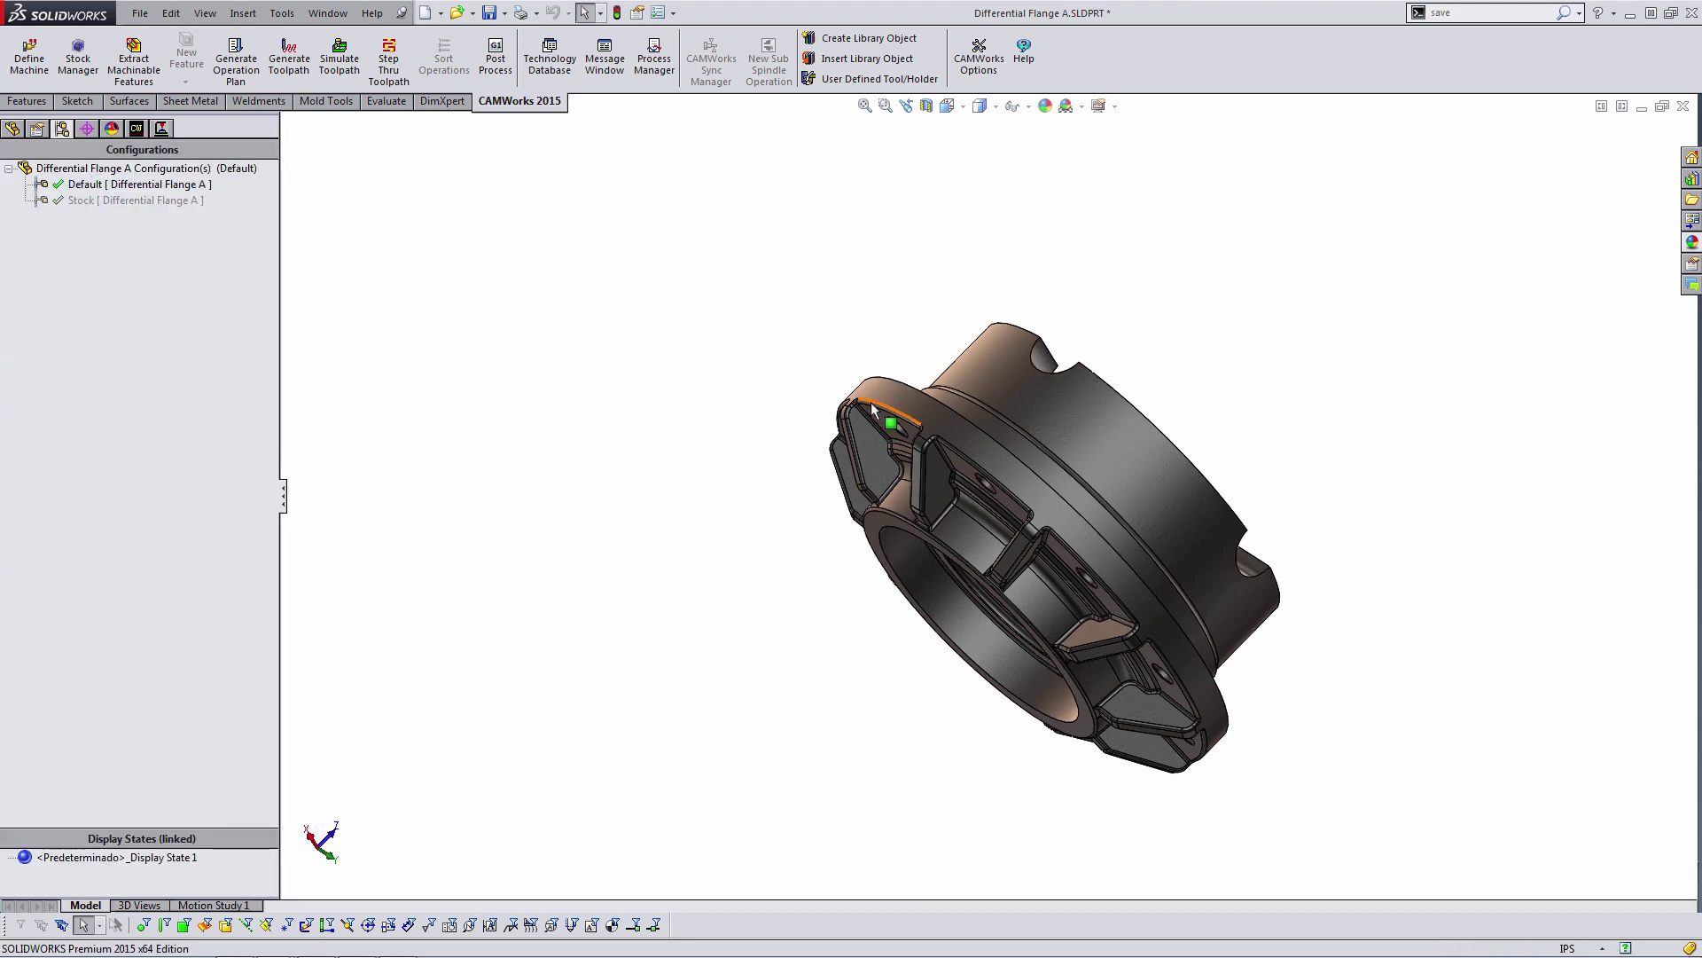
middle_click_drag(774, 464, 1242, 488)
- Set Stock Manager to From Solid Model, Current Part, configuration Stock
left_click(137, 128)
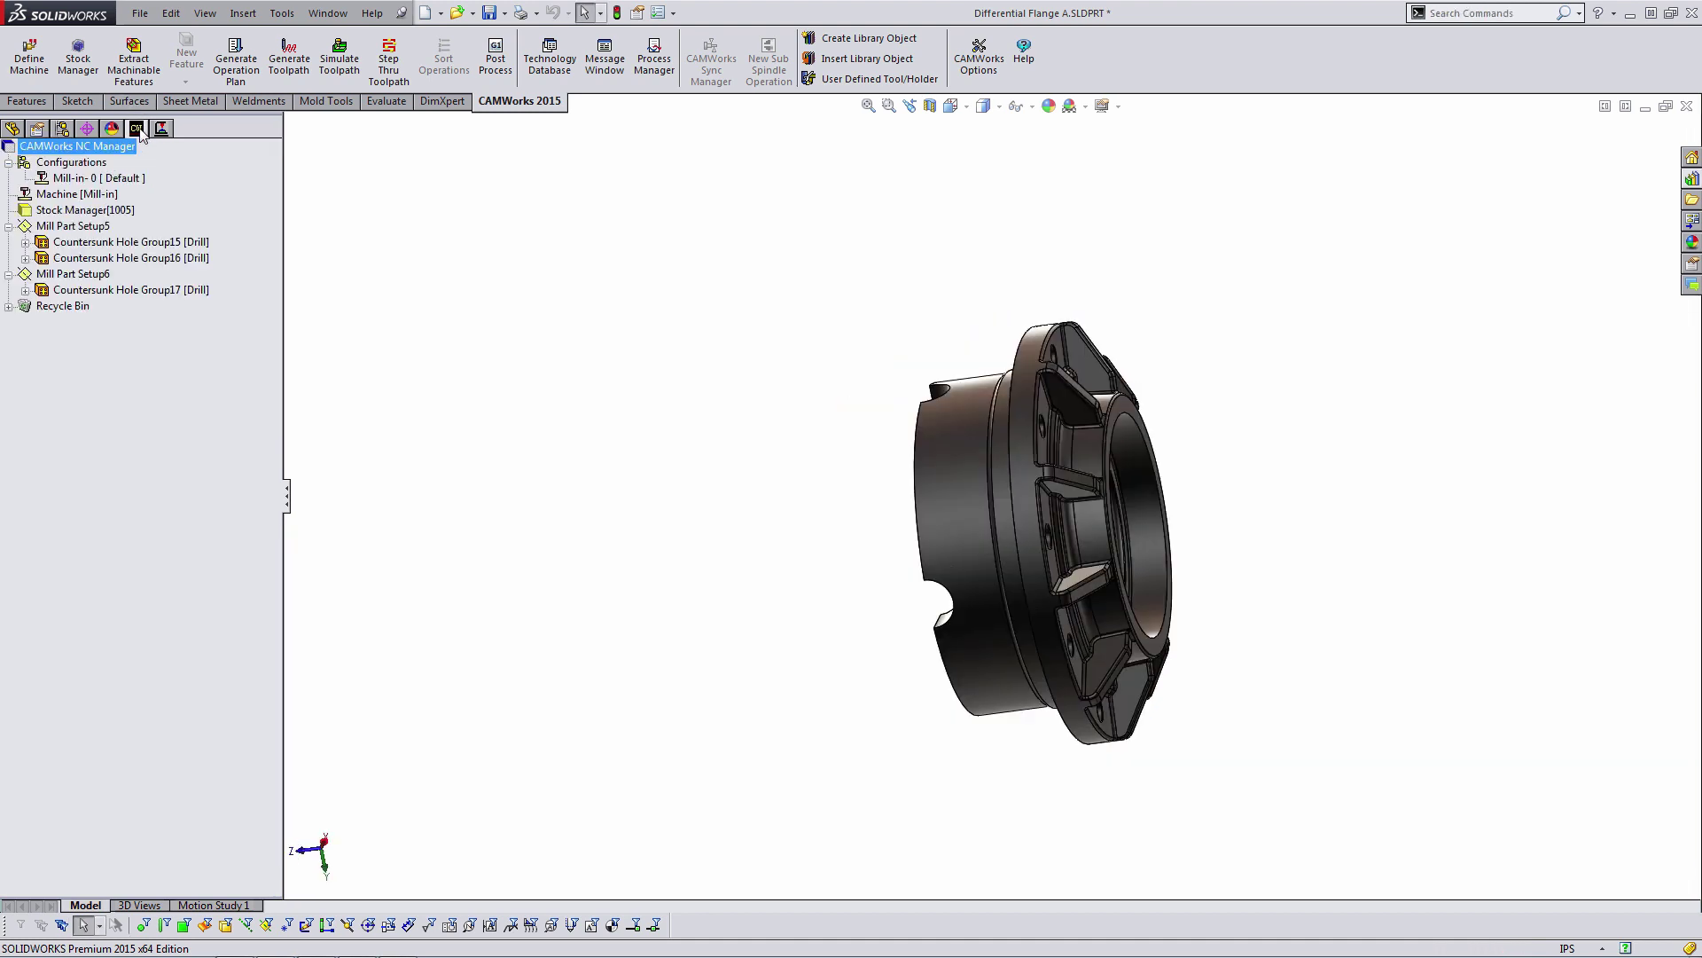
double_click(93, 211)
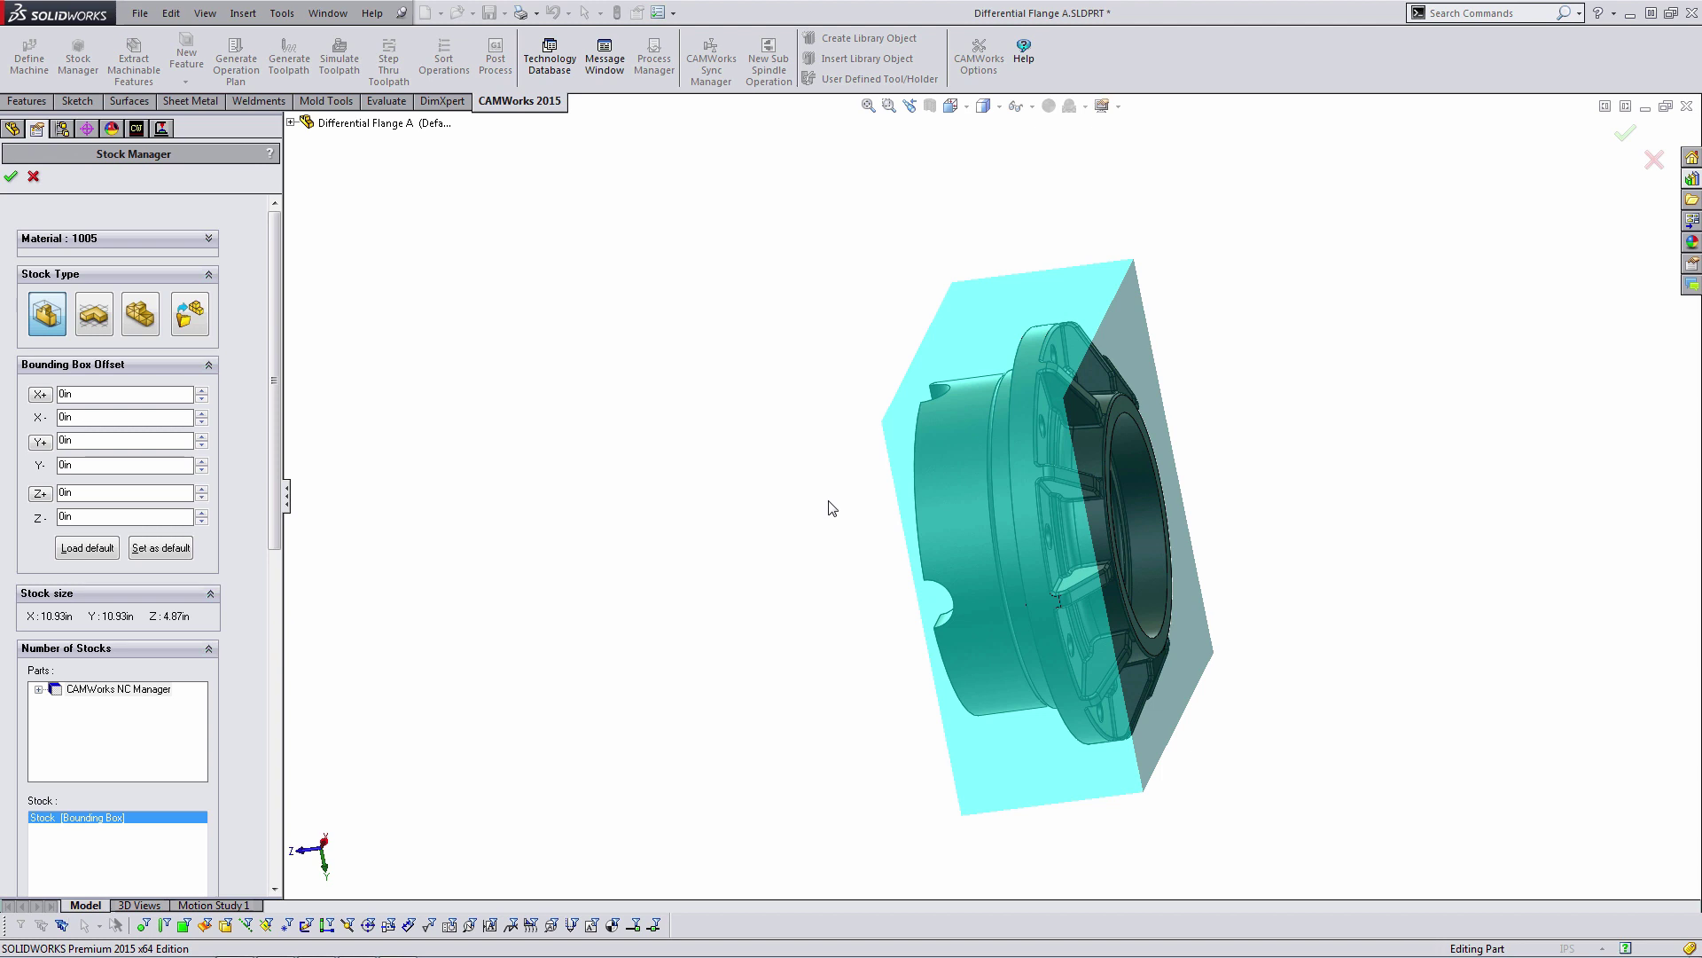
left_click(189, 315)
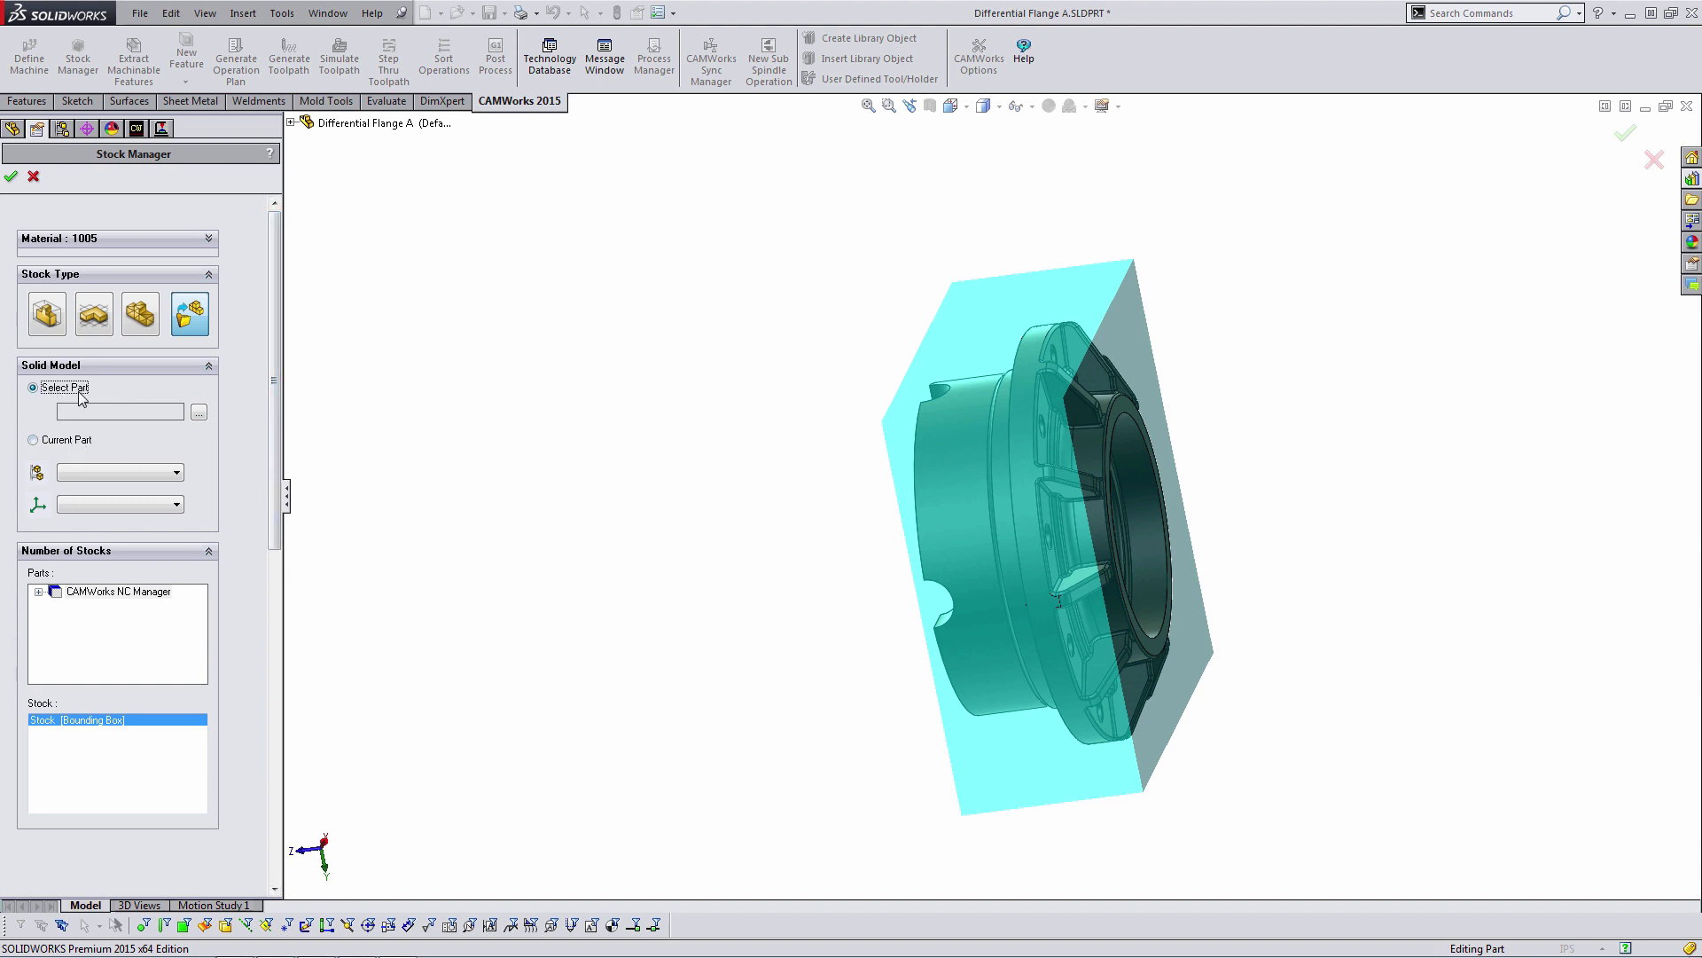
left_click(33, 440)
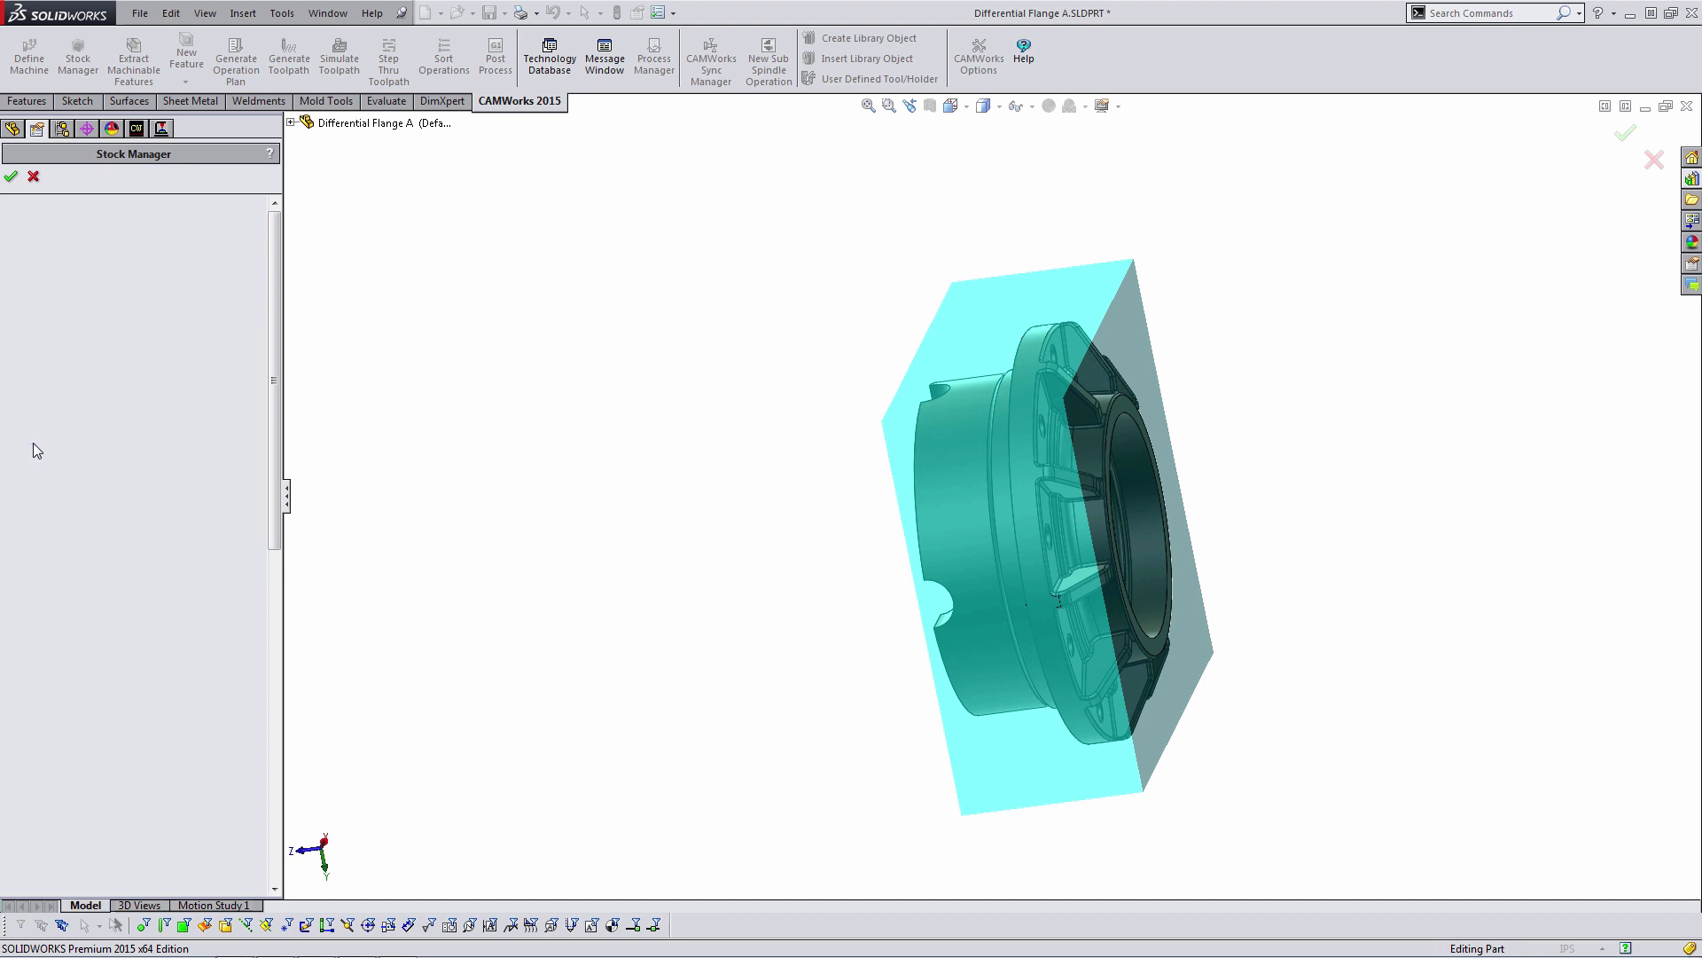
left_click(89, 474)
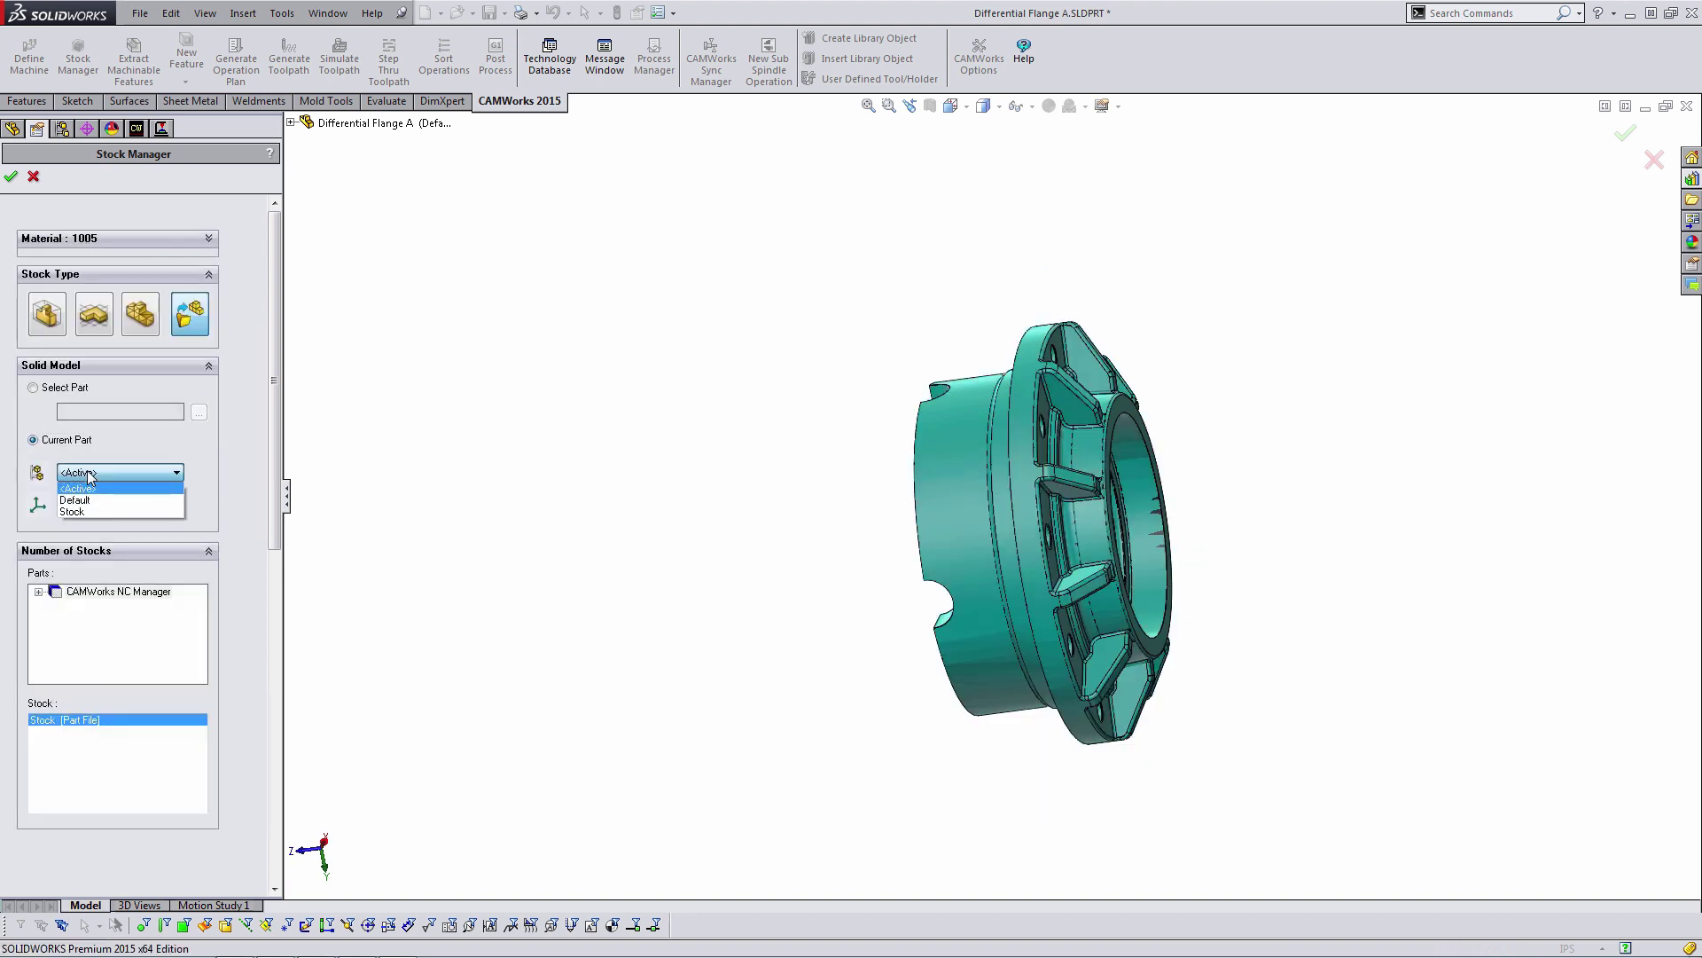
left_click(88, 512)
middle_click_drag(870, 497, 1139, 351)
scroll(1139, 351, "down", 5)
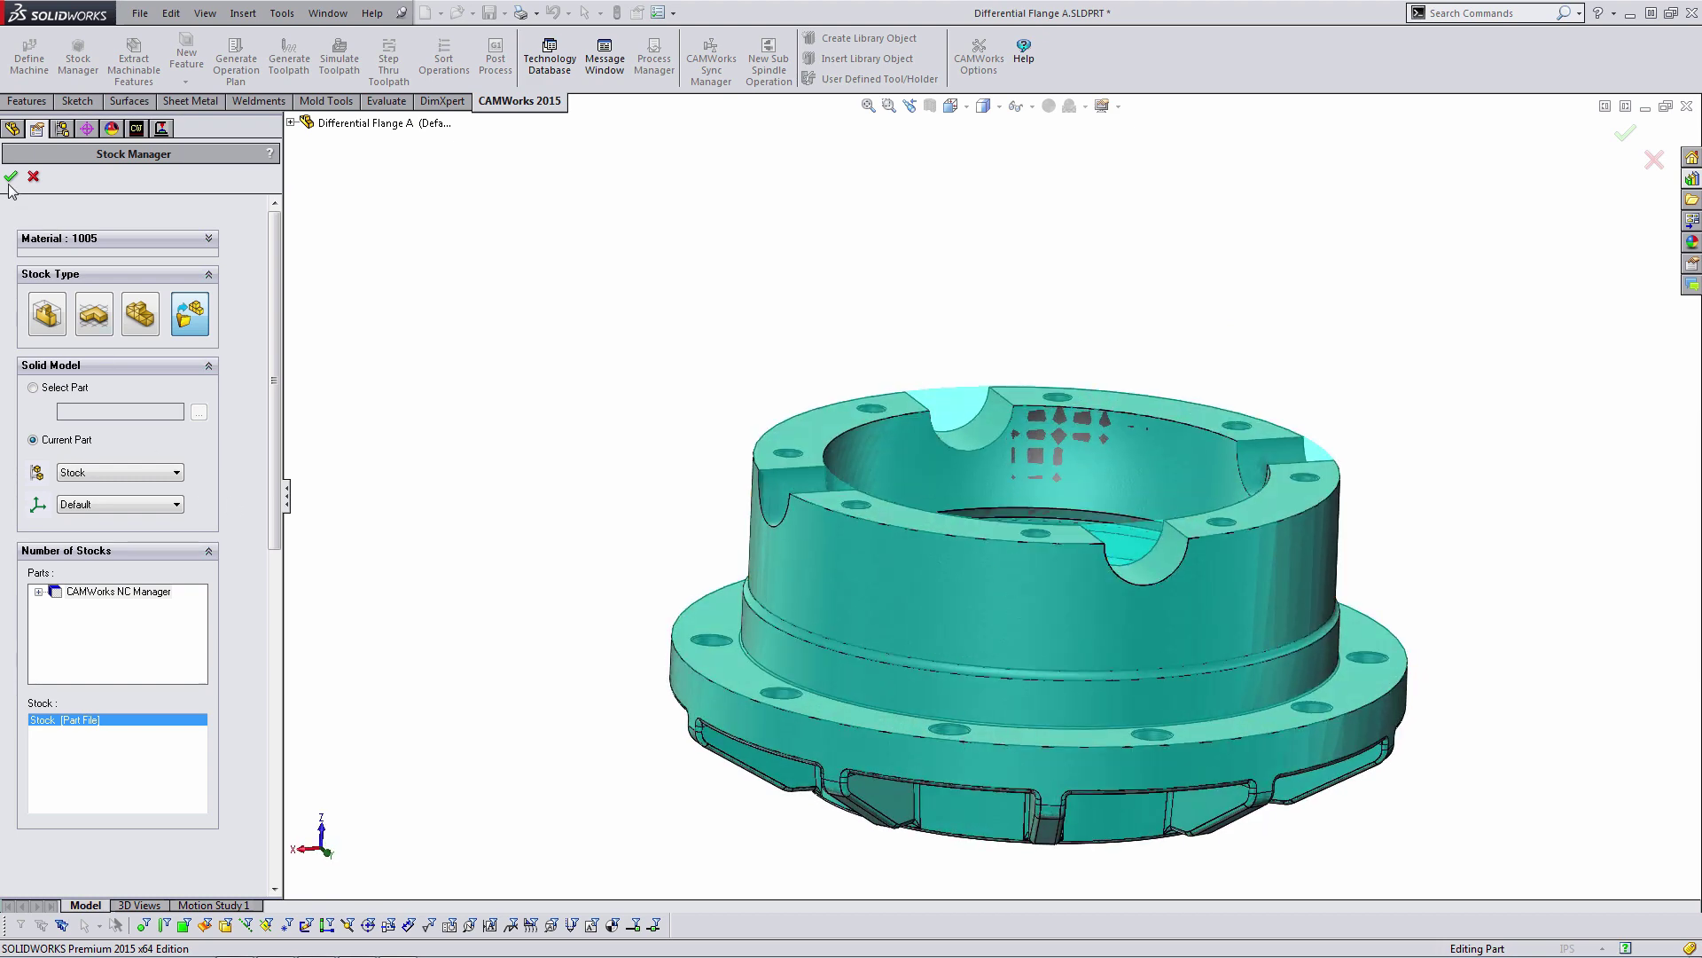
- Apply the Stock-configuration stock and play the drilling toolpath simulation
left_click(11, 177)
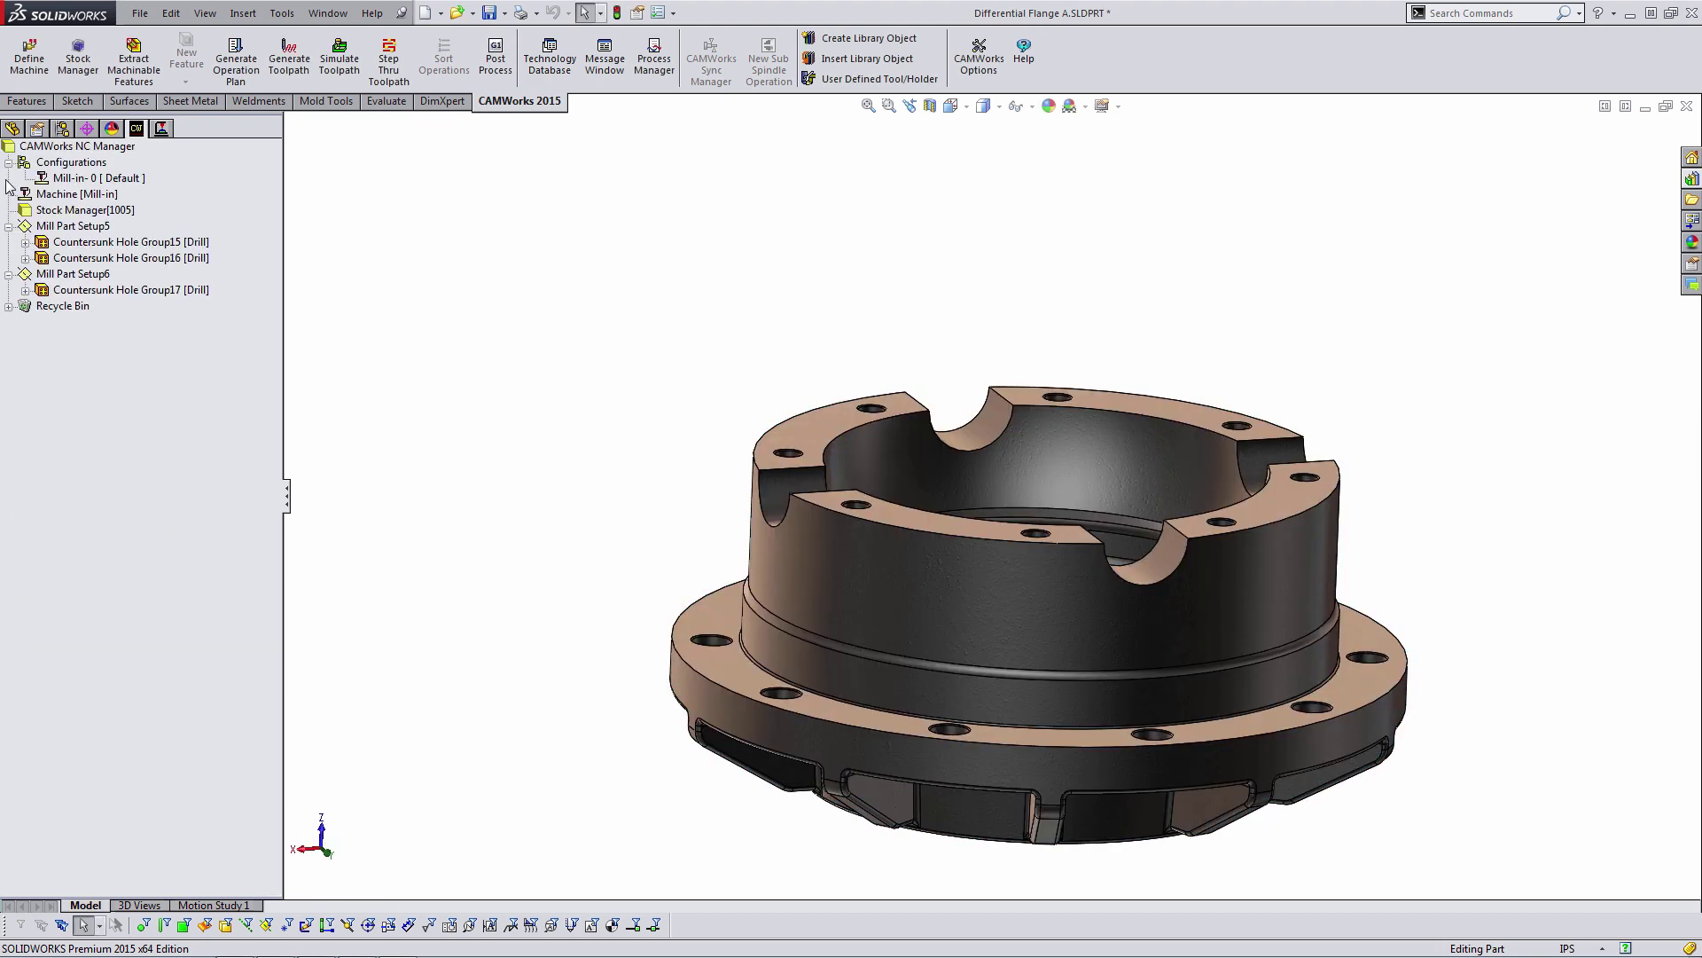
left_click(340, 61)
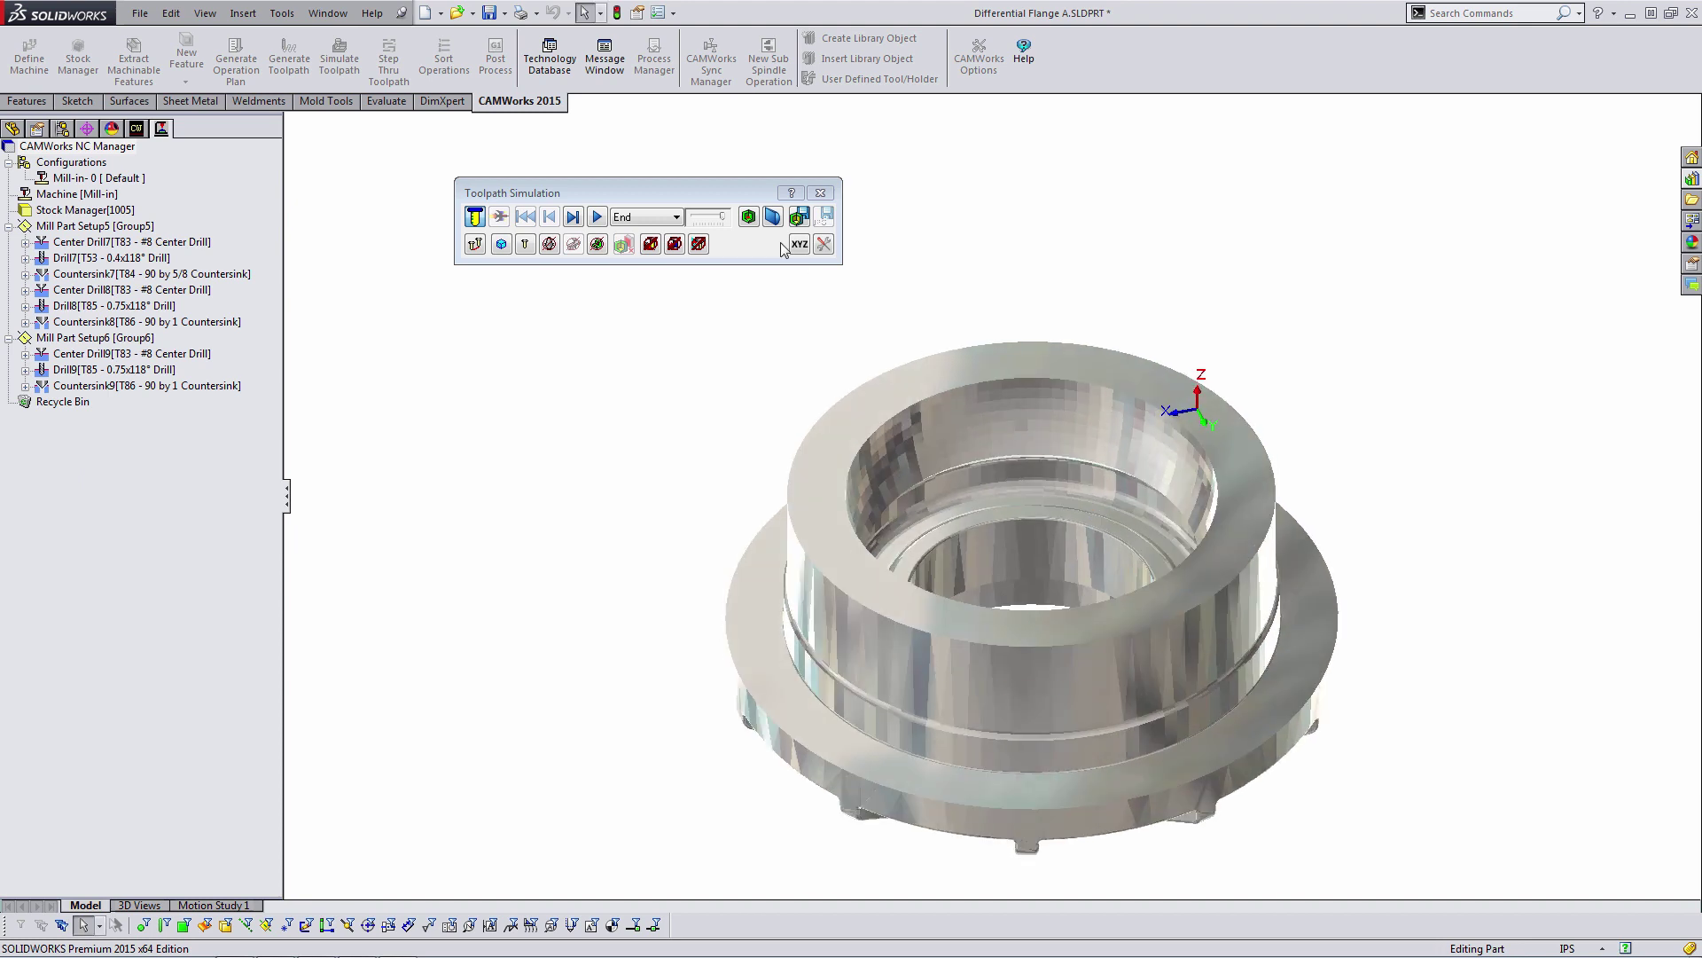
left_click(596, 218)
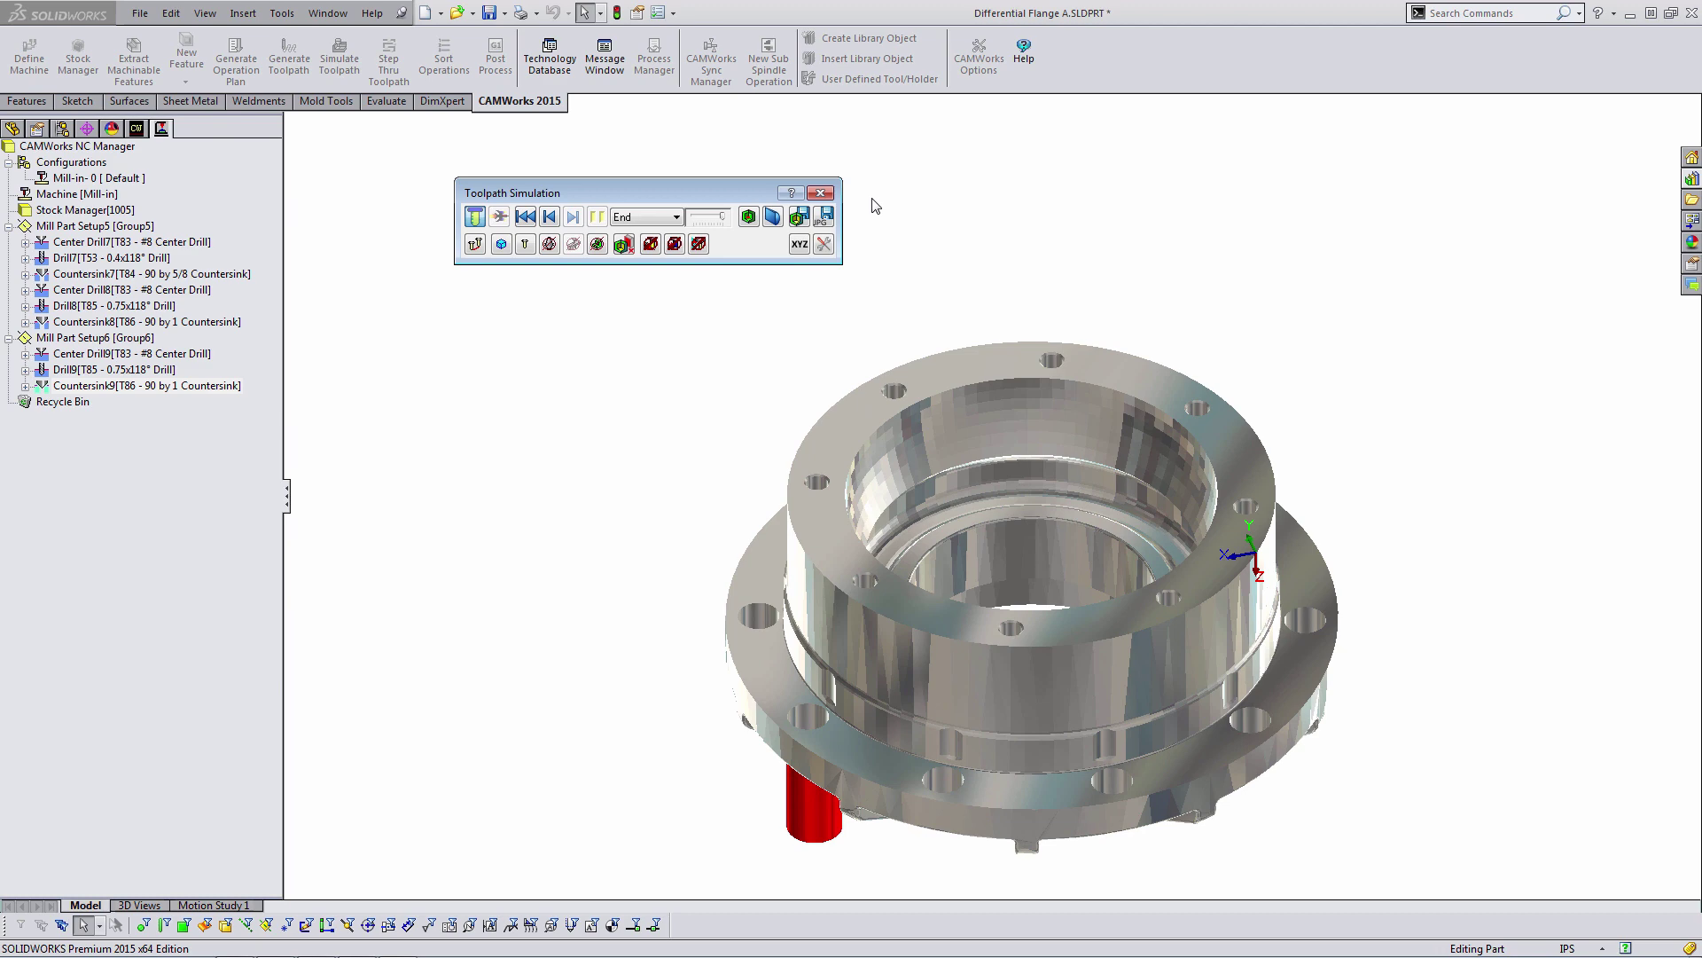
- Close the toolpath simulation and return to the FeatureManager design tree
left_click(820, 193)
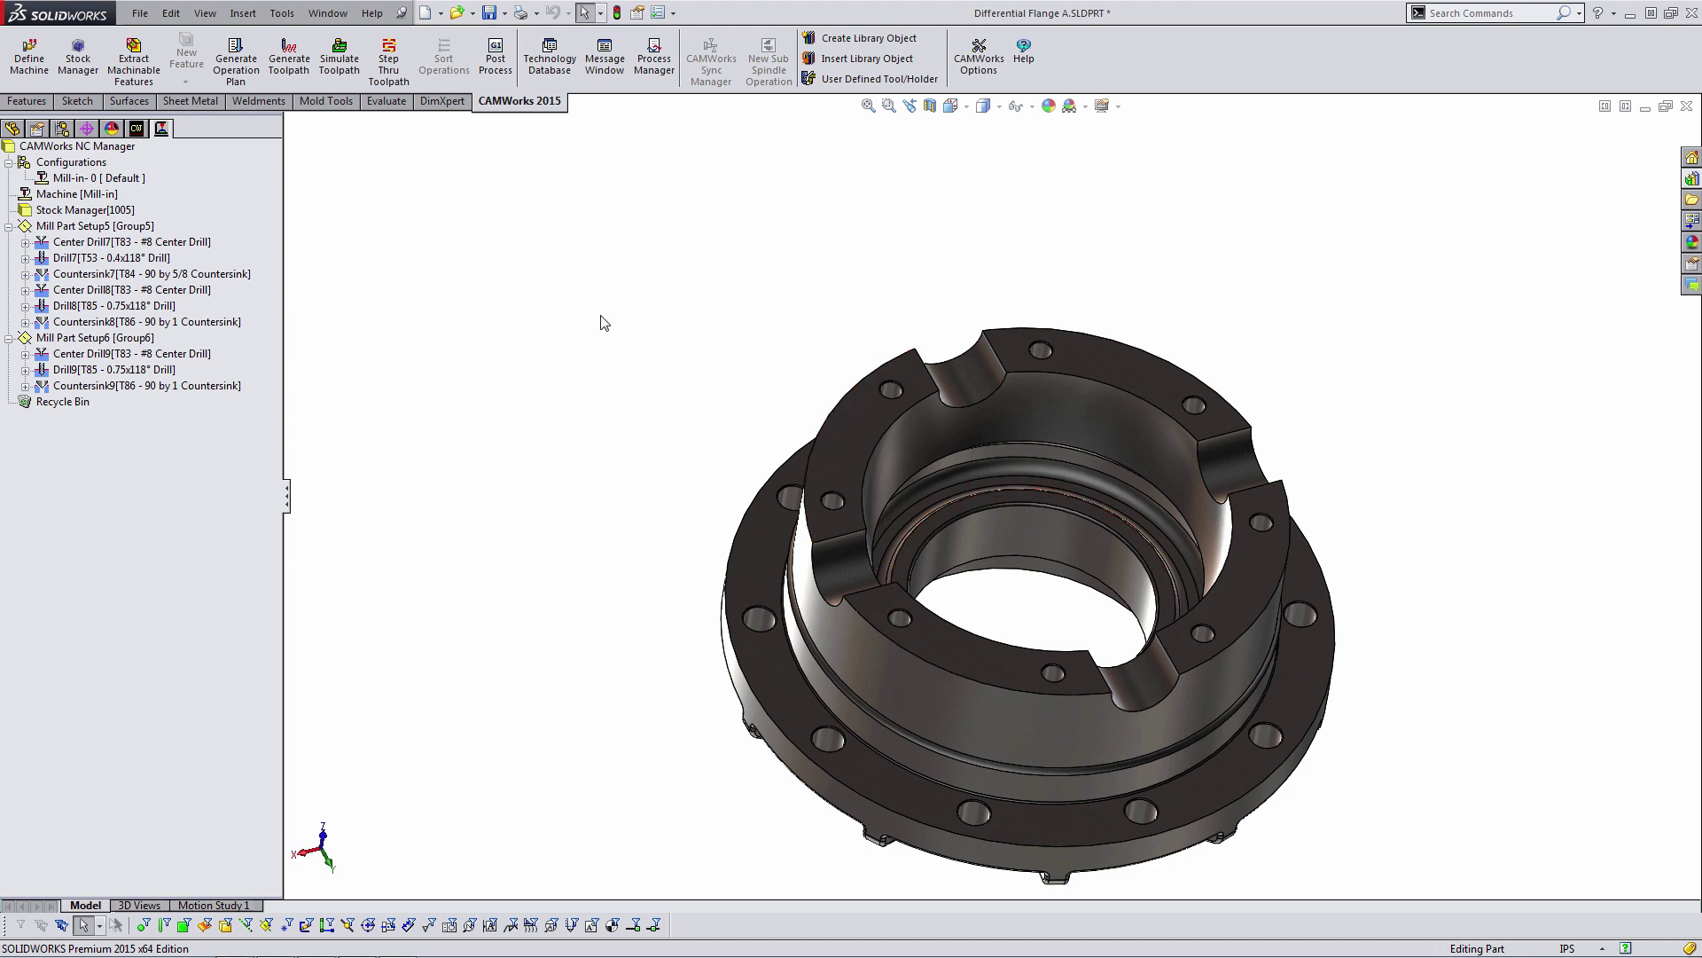
left_click(13, 130)
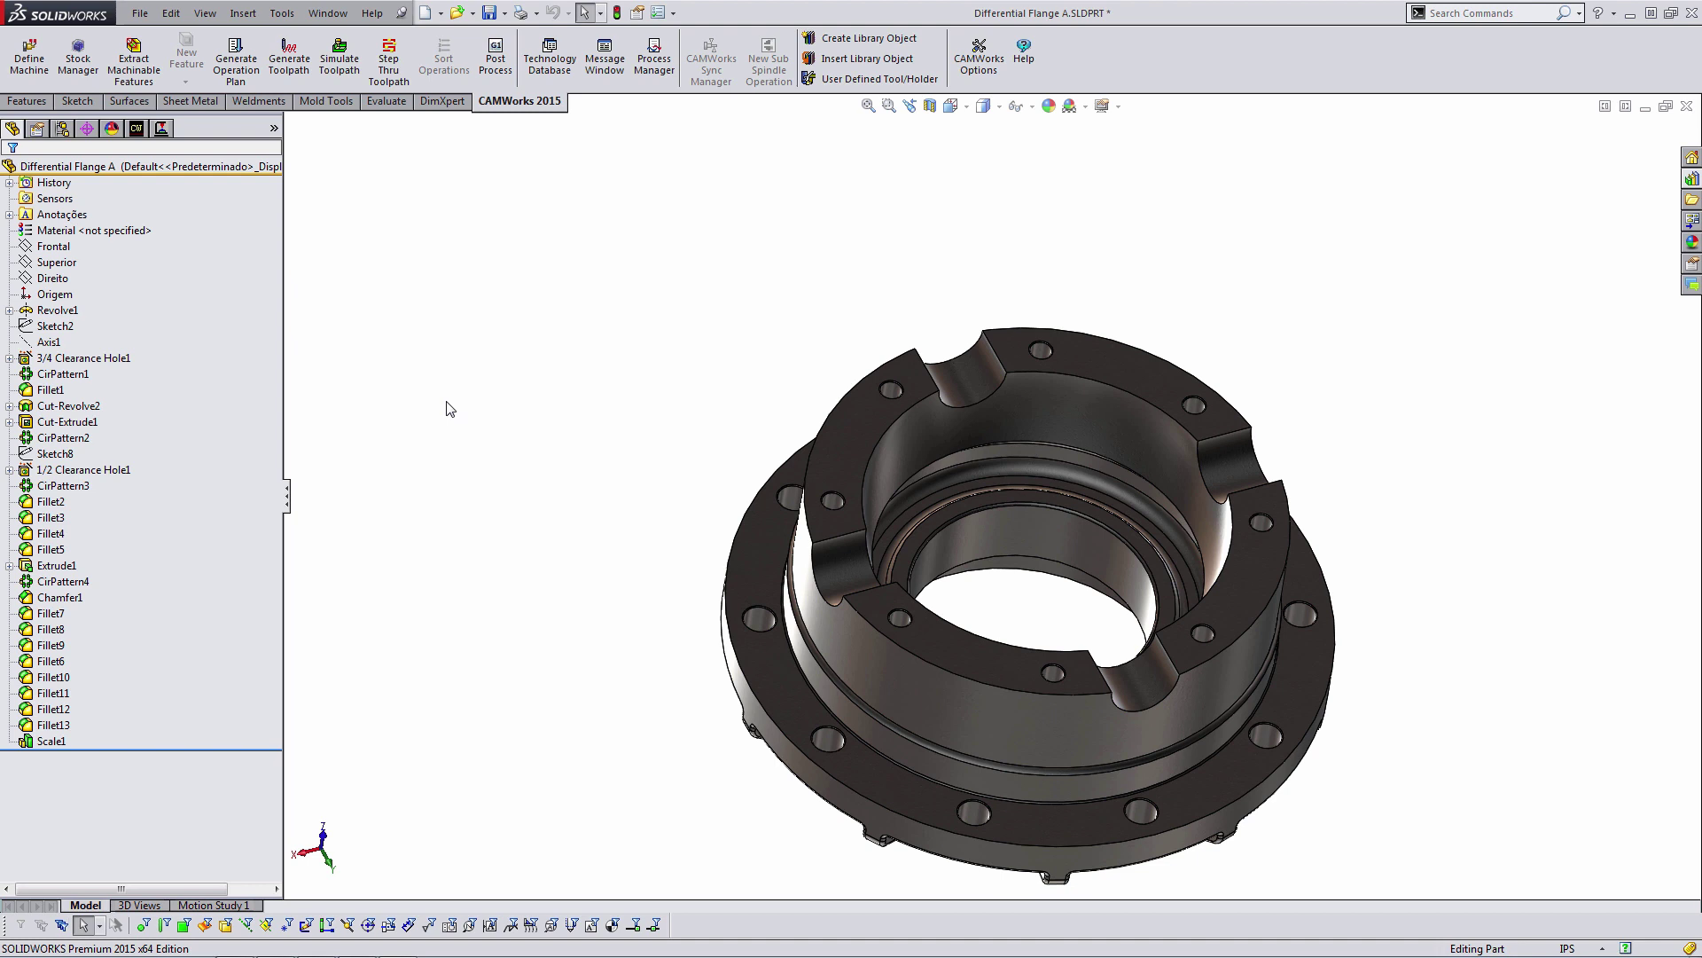
middle_click_drag(447, 408, 627, 521)
scroll(629, 470, "down", 2)
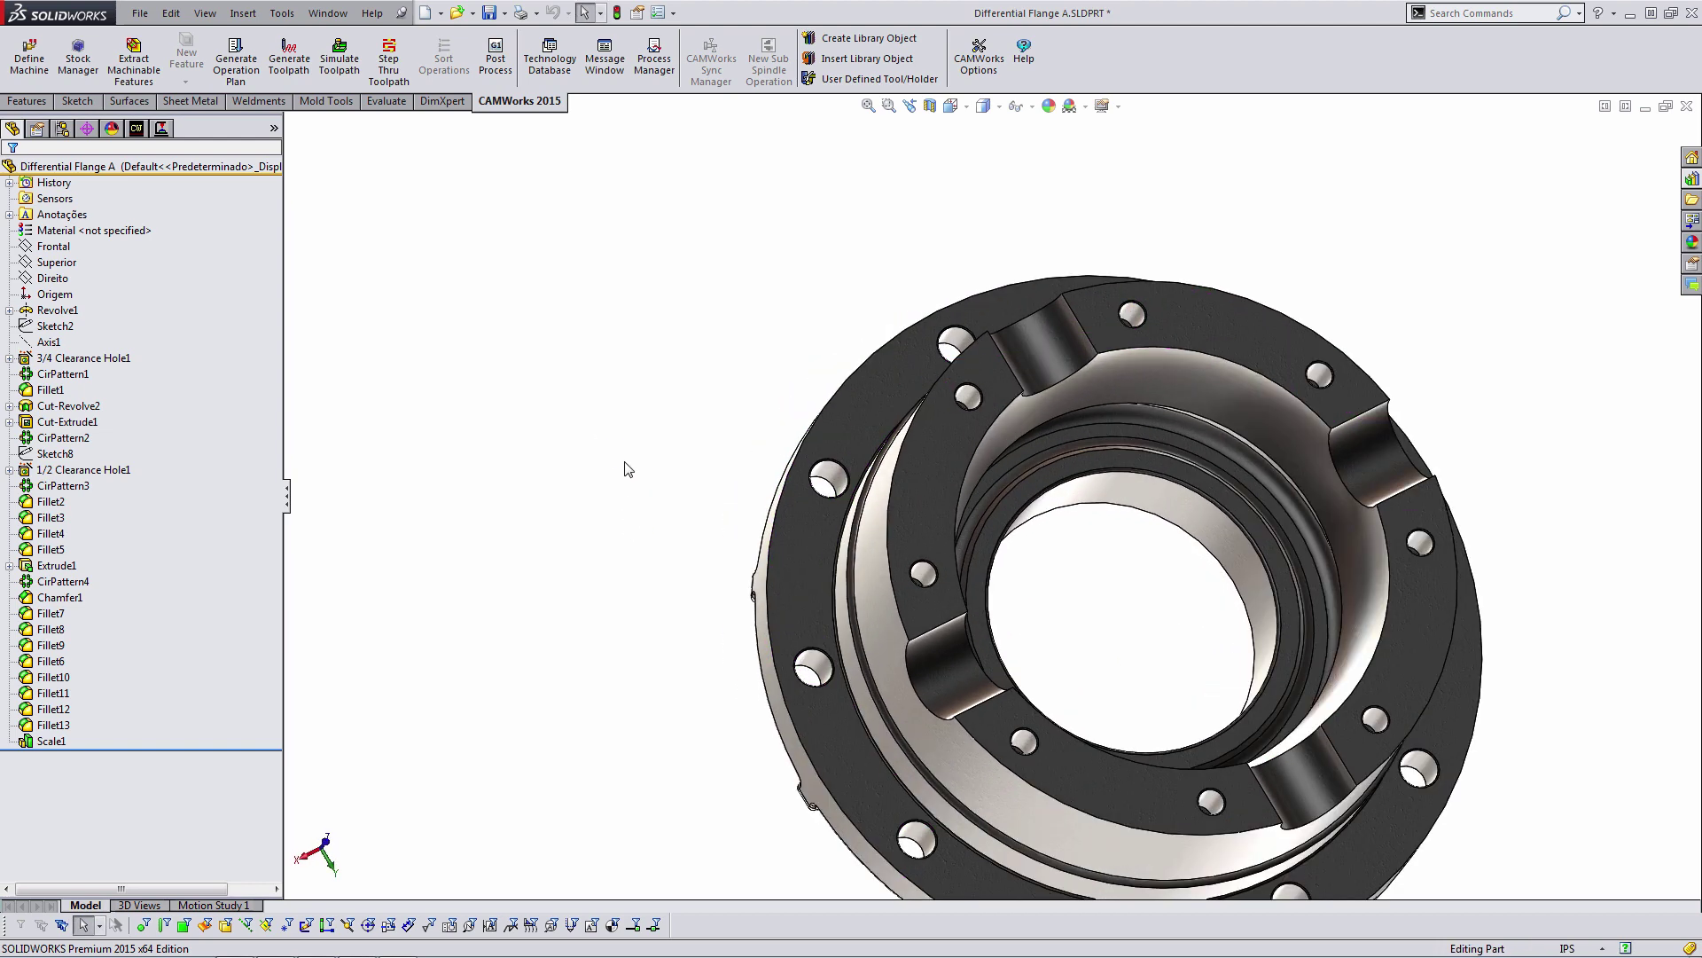
- Change the 3/4 Clearance Hole1 size to 1/2 in its hole specification
left_click(95, 359)
left_click(47, 329)
left_click(795, 516)
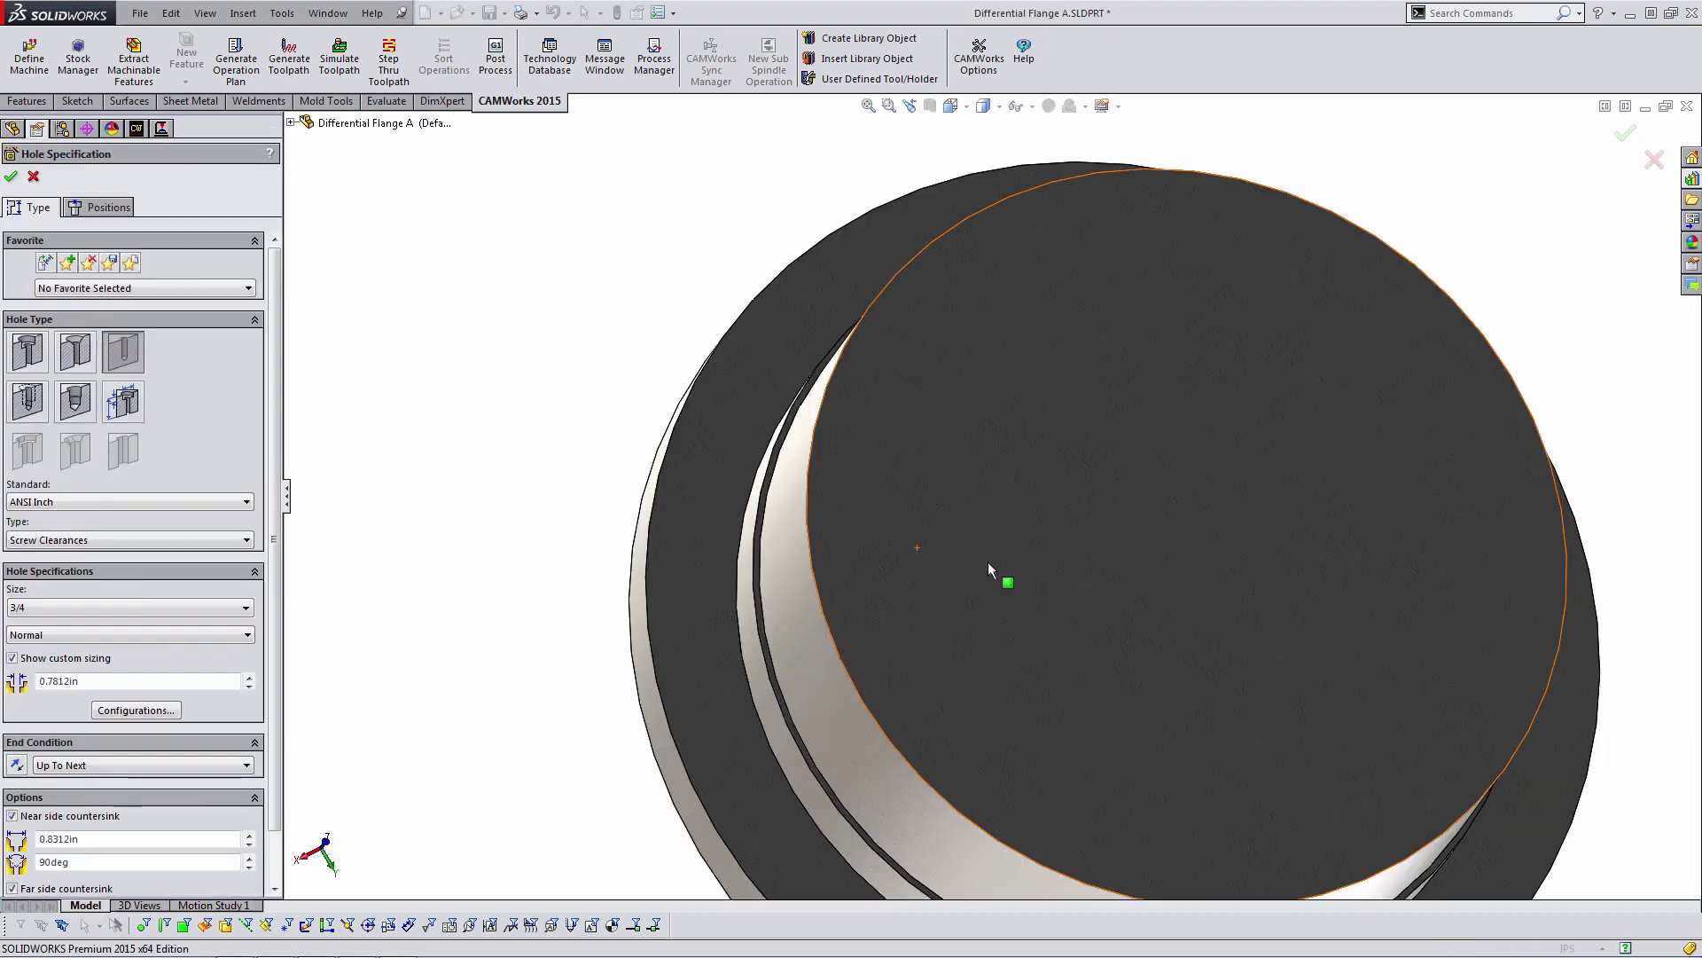
left_click(146, 604)
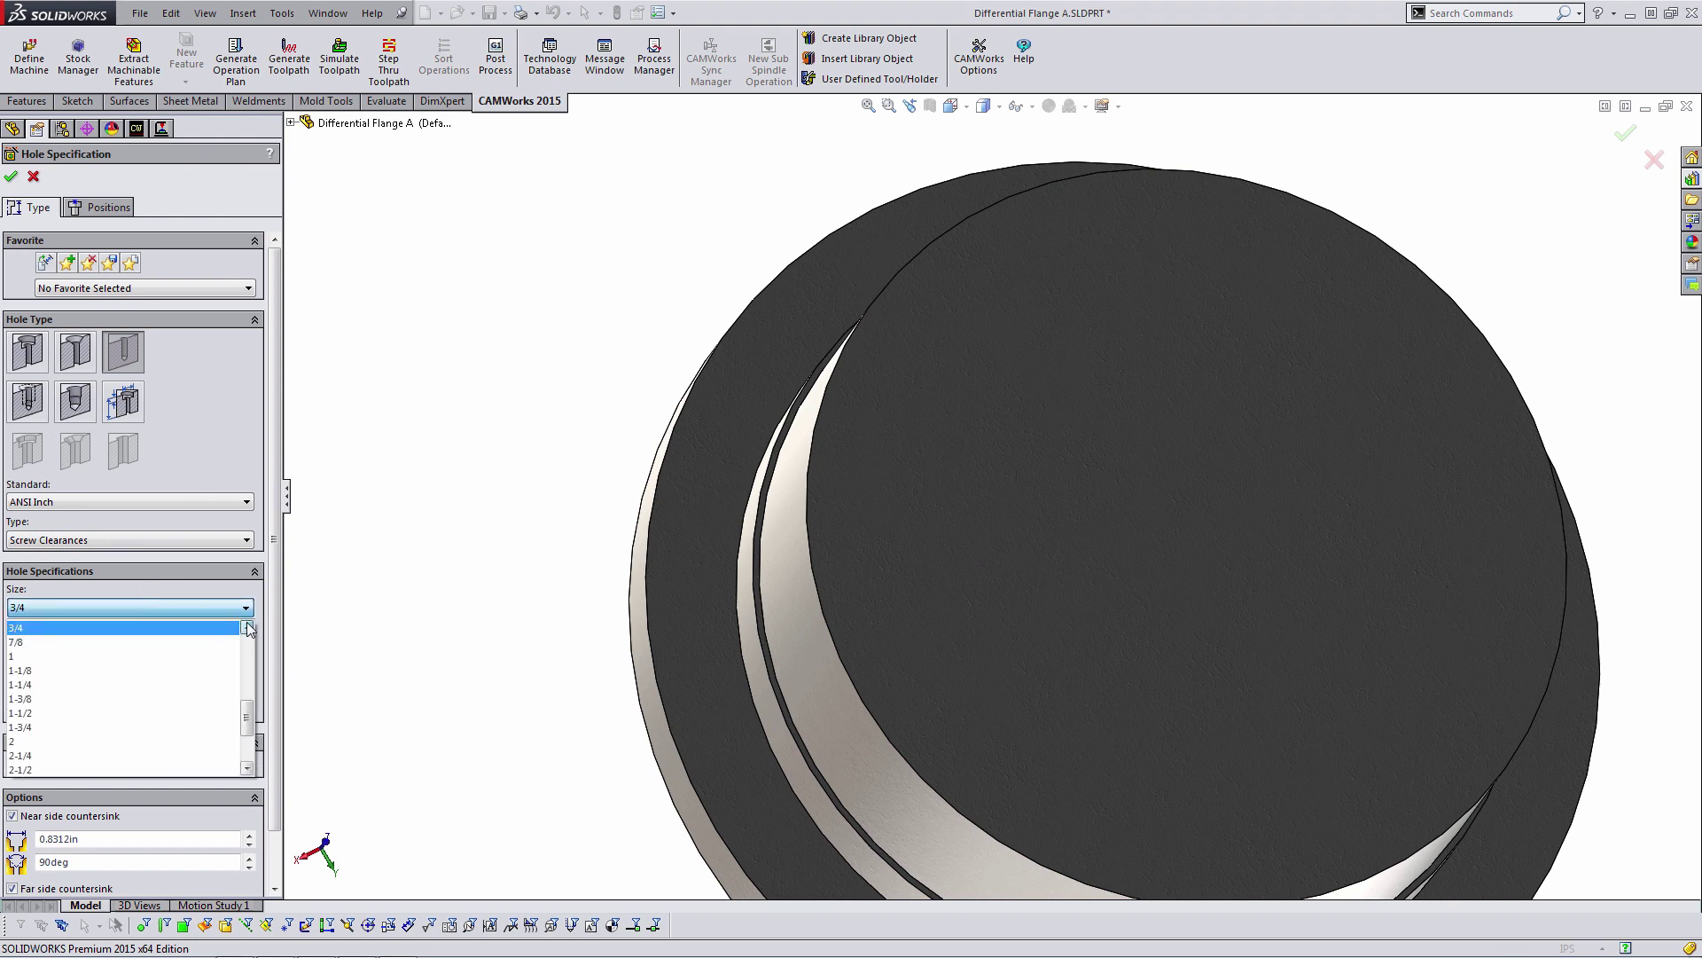
scroll(249, 629, "up", 1)
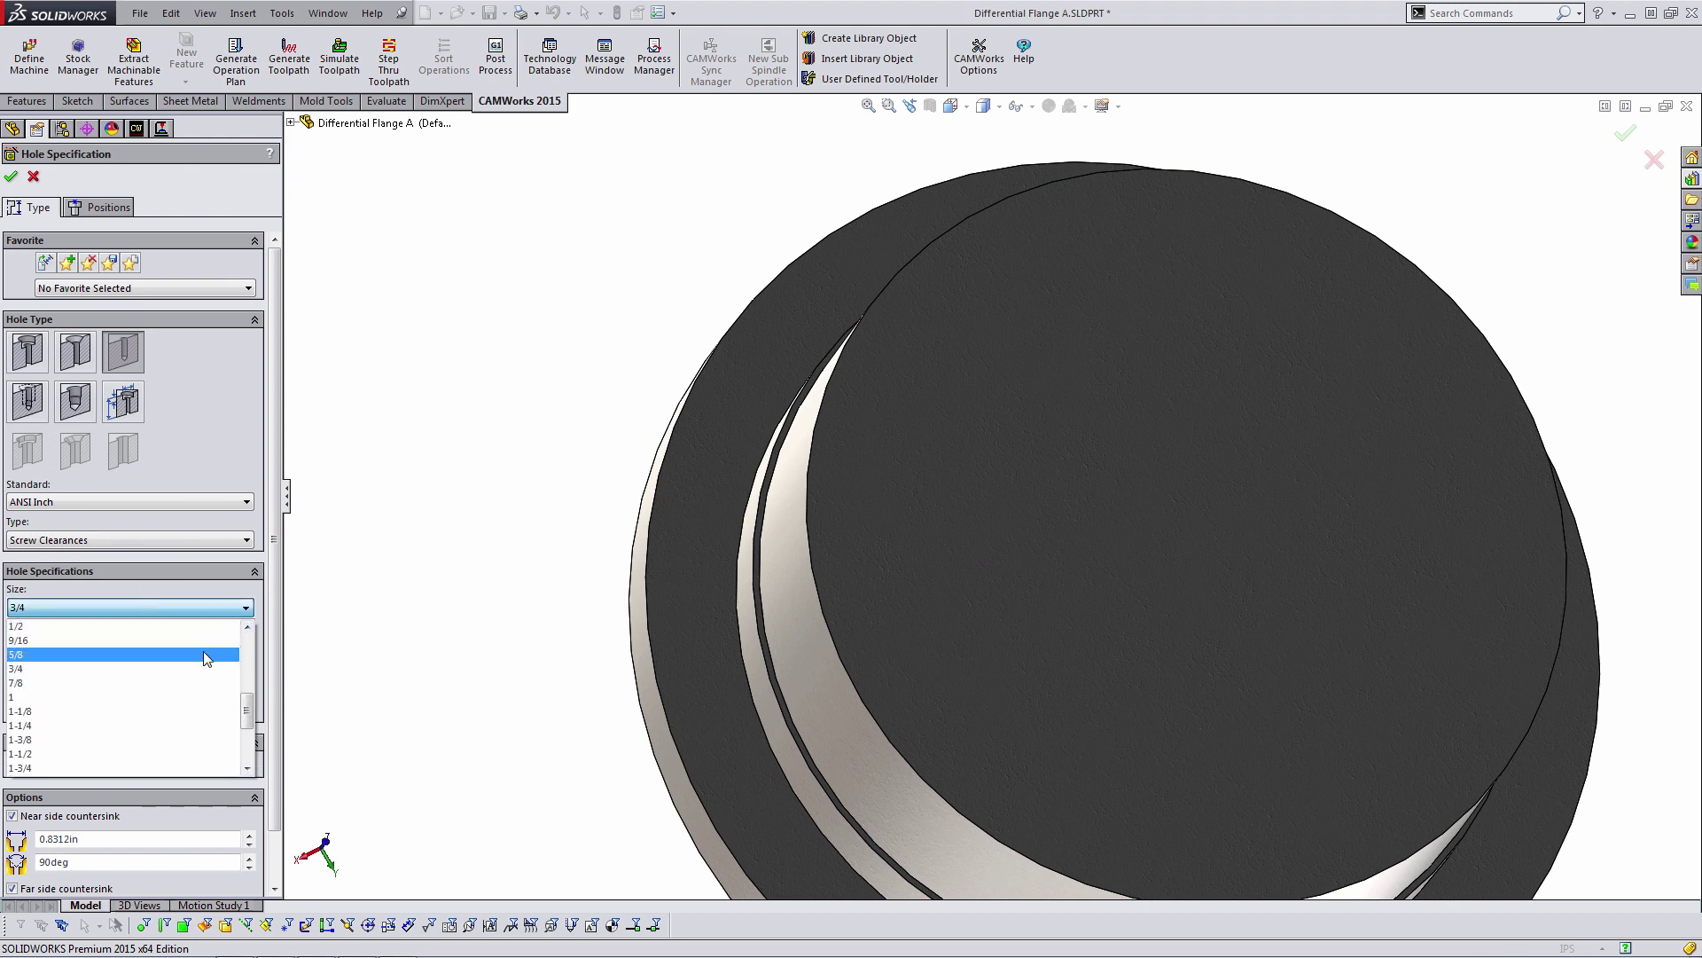
left_click(199, 626)
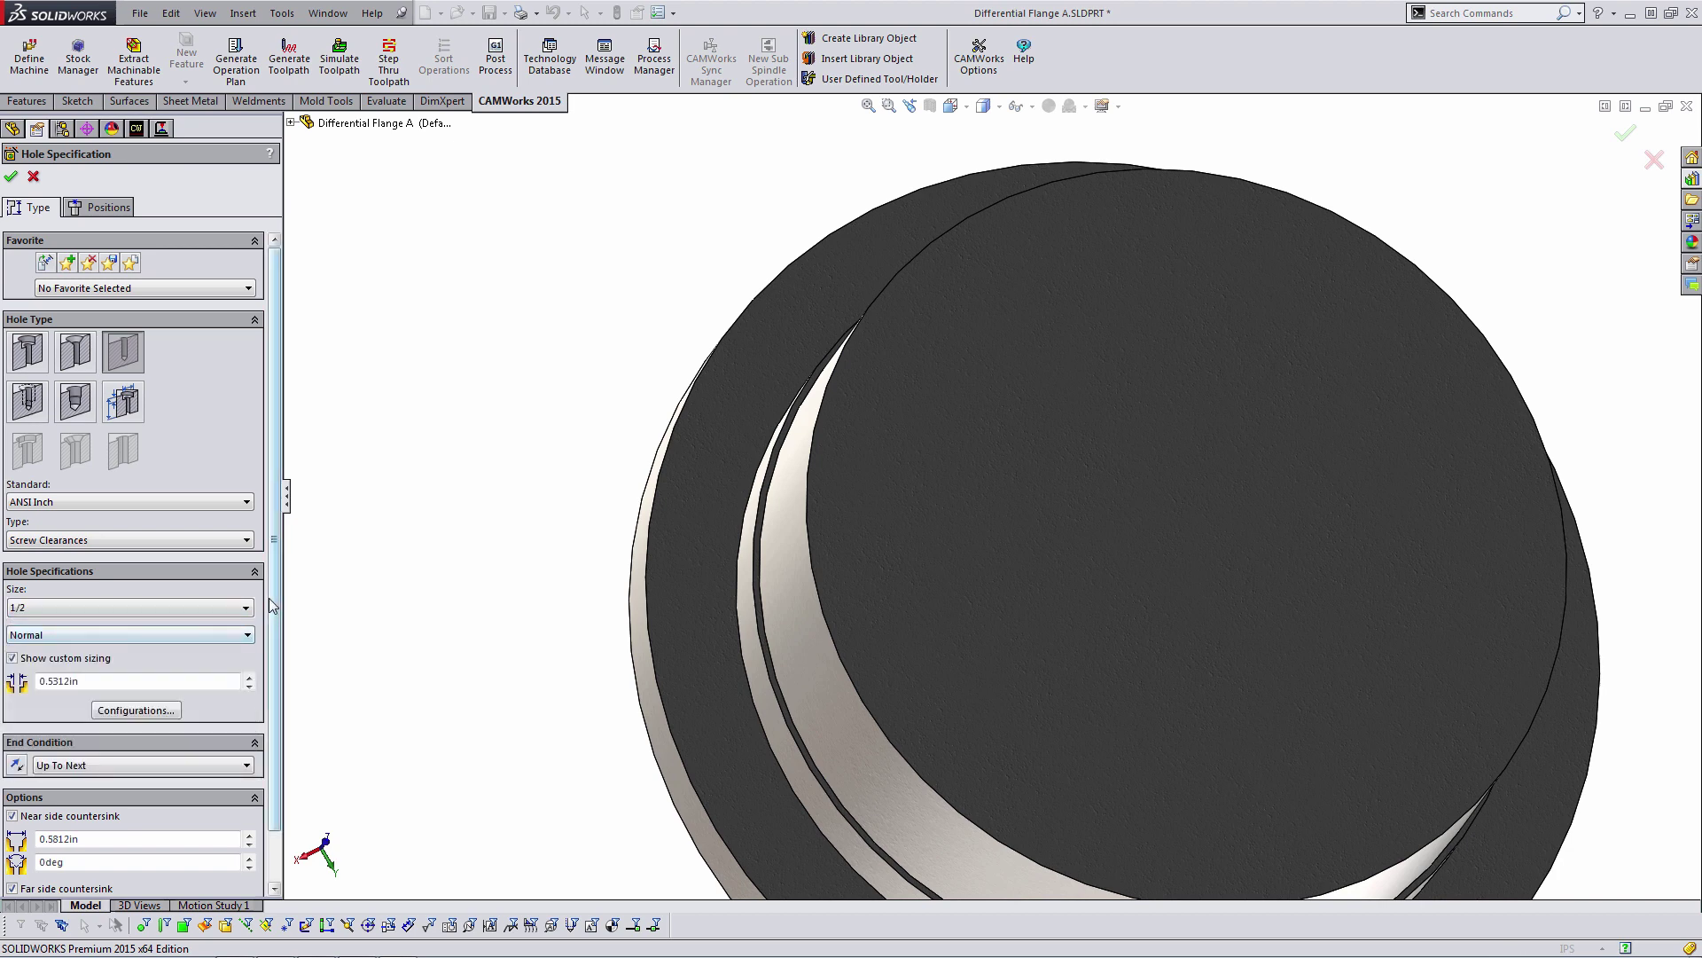
scroll(204, 709, "down", 2)
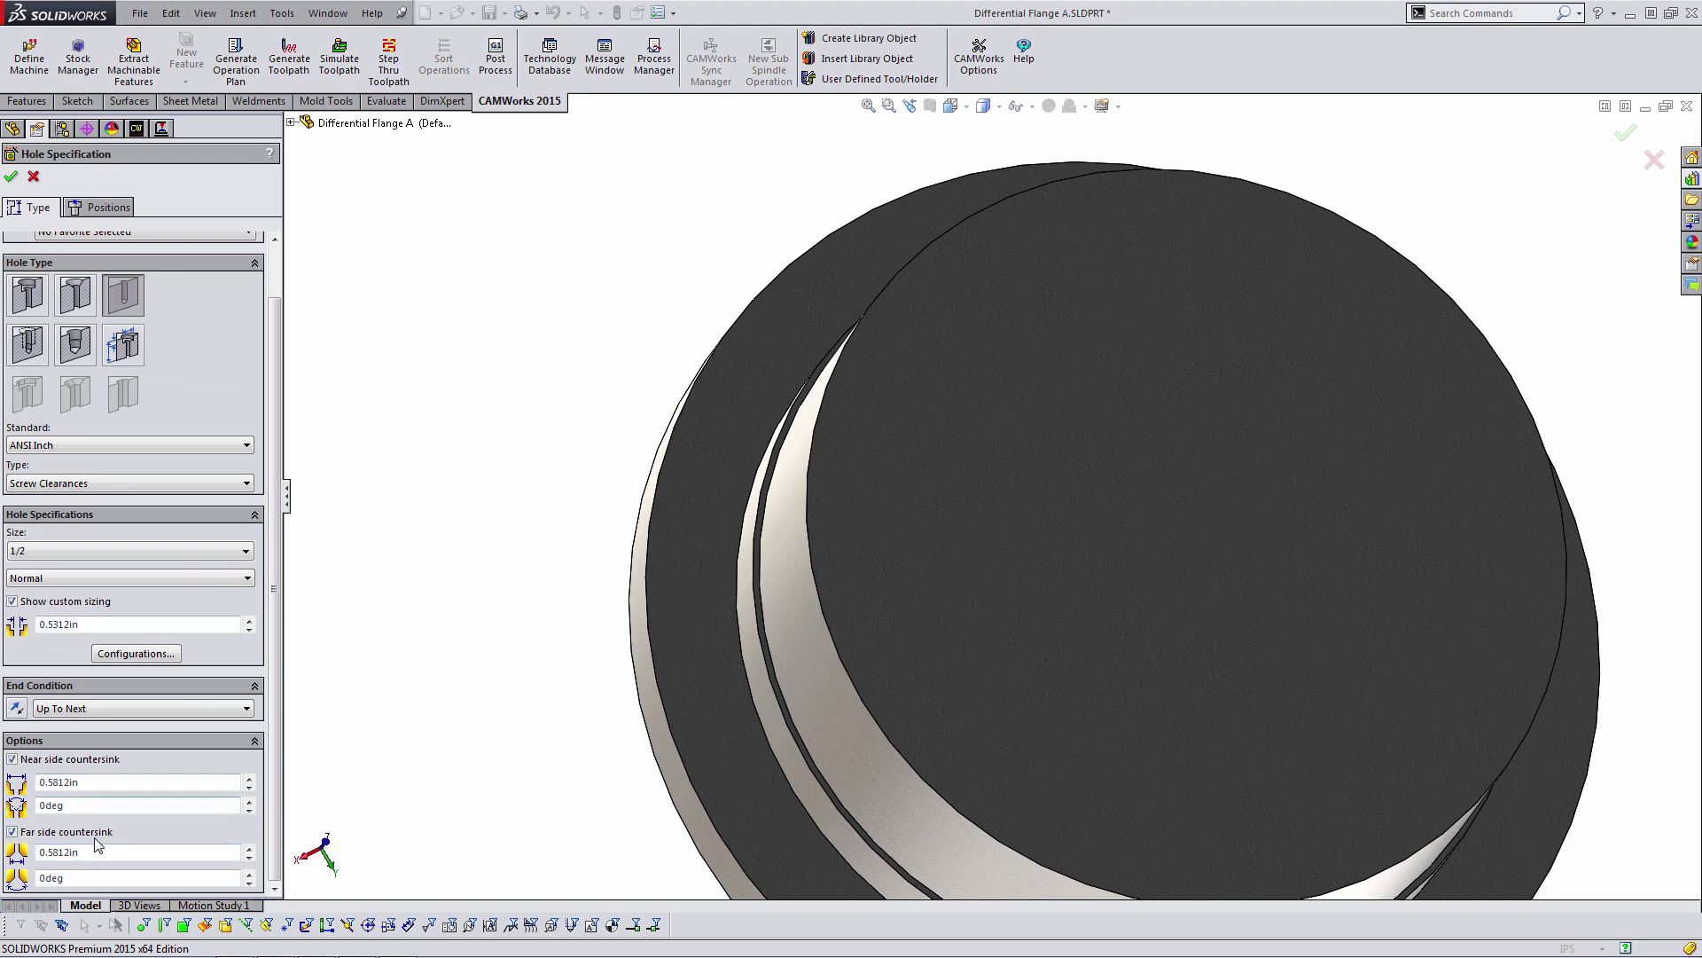
- Set the far-side countersink angle to 90 and accept the hole
left_click(70, 878)
type("90")
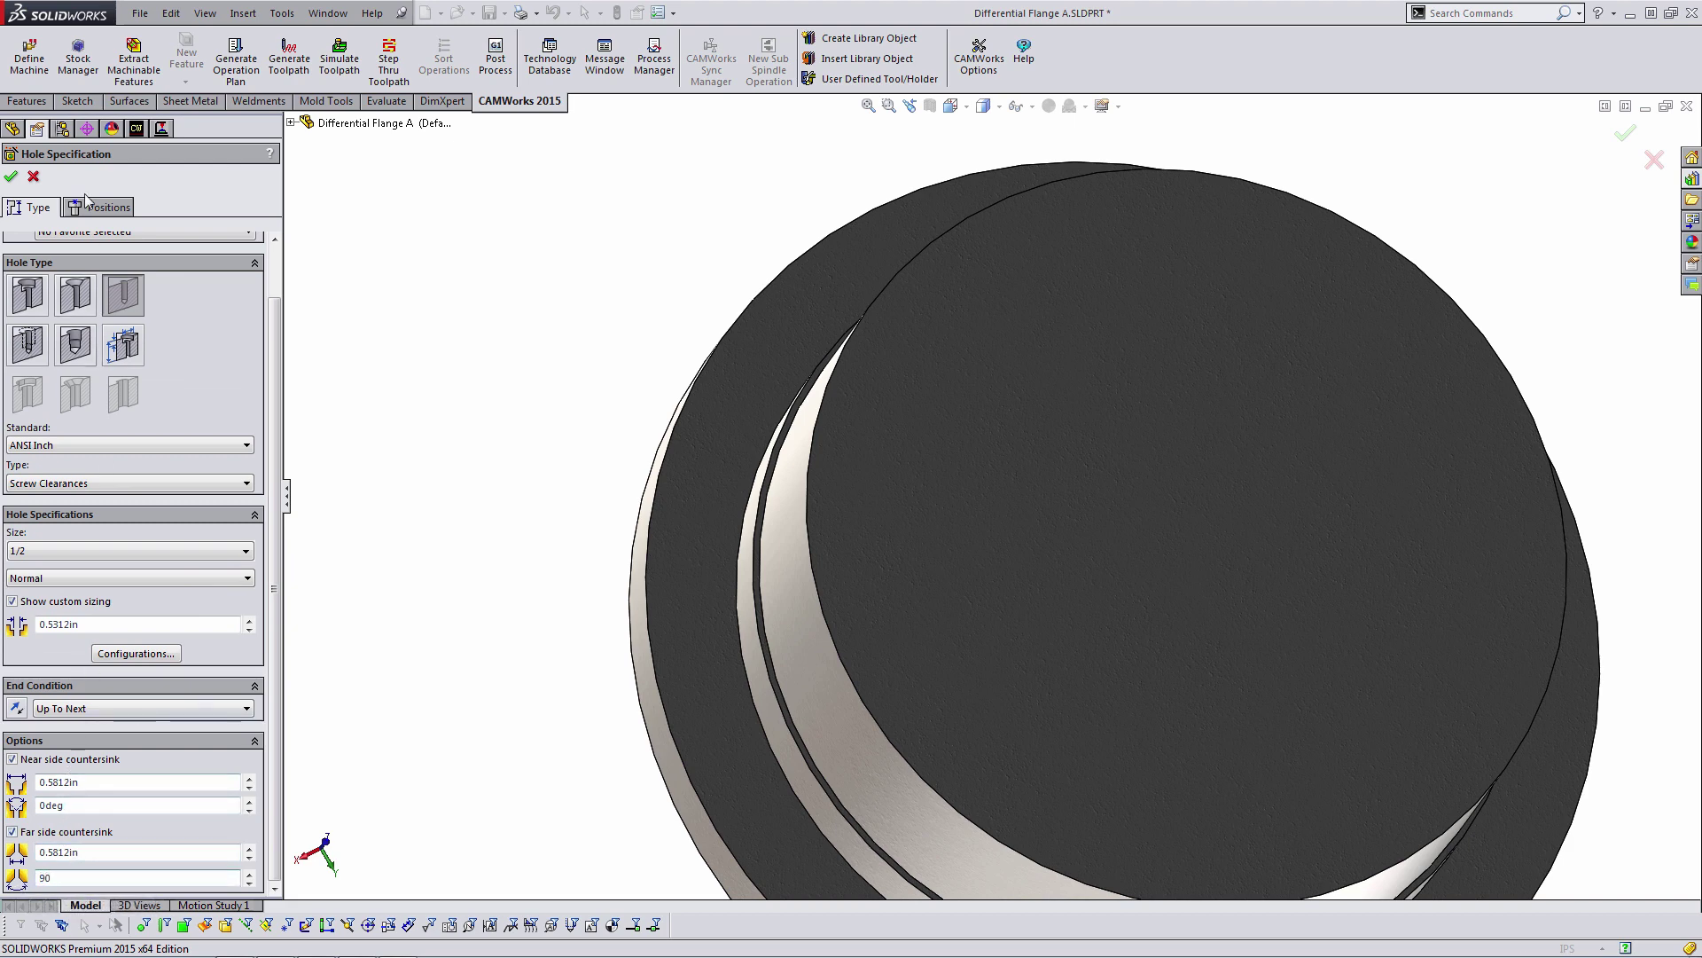
left_click(11, 176)
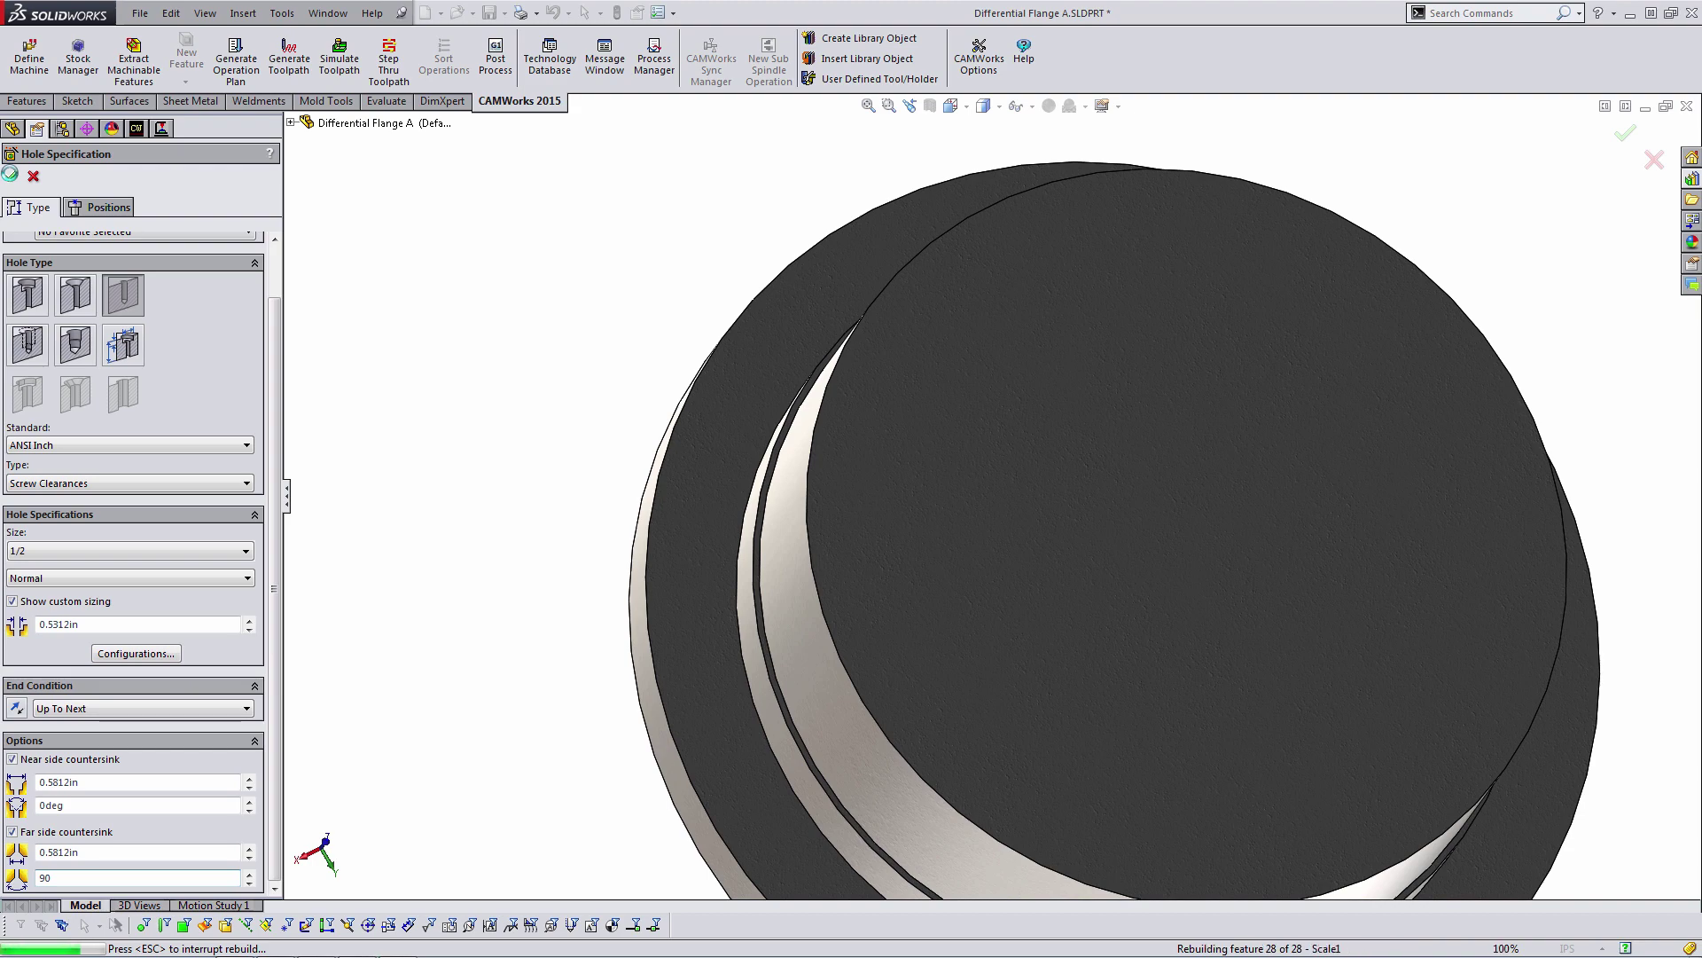
scroll(1018, 532, "down", 3)
middle_click_drag(1018, 532, 931, 463)
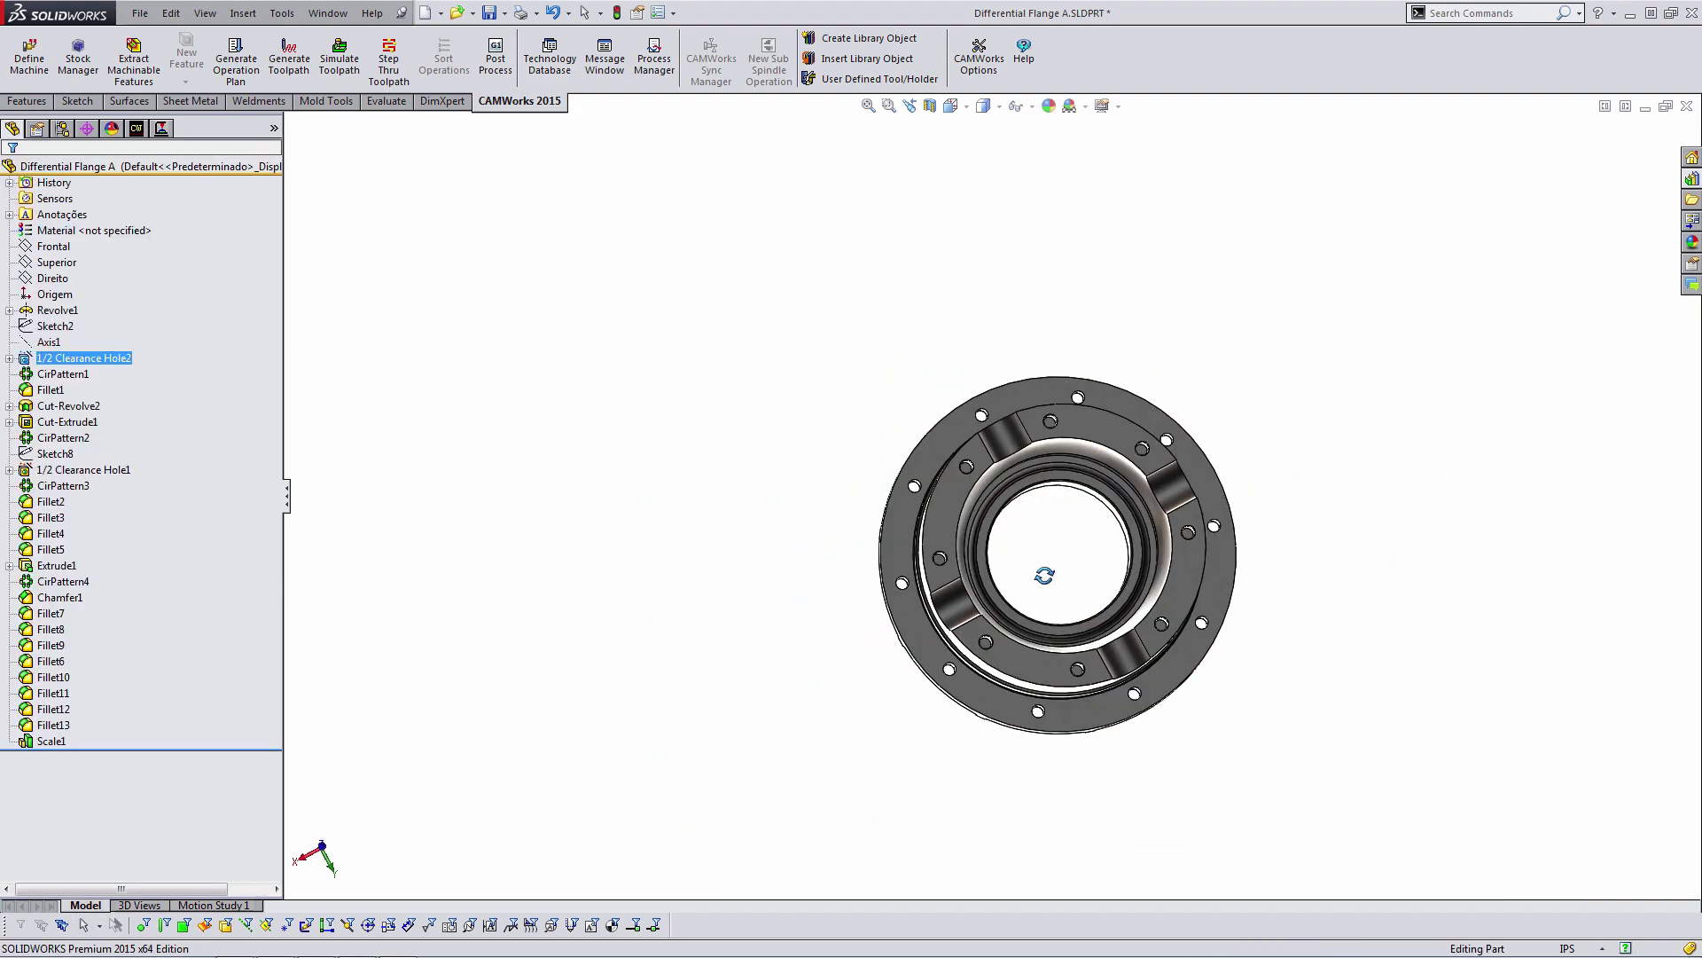
- Run a Full CAMWorks rebuild so Associate Features lists new MS Hole9 and Countersunk Hole Group18
left_click(137, 128)
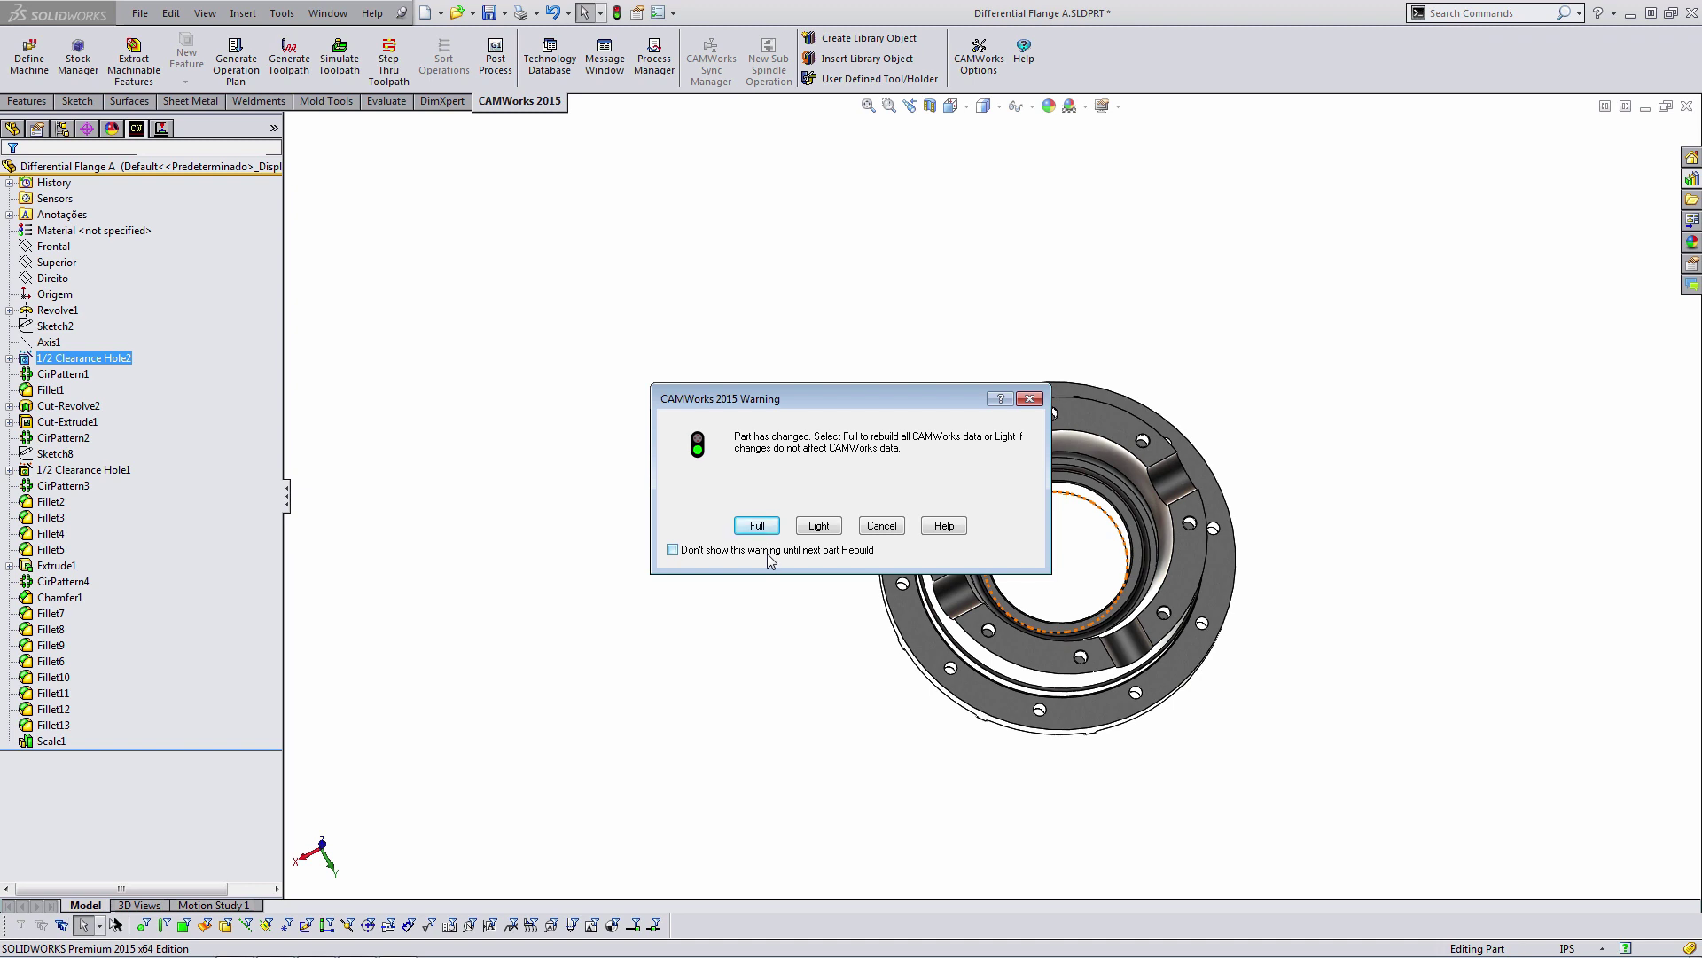
left_click(757, 524)
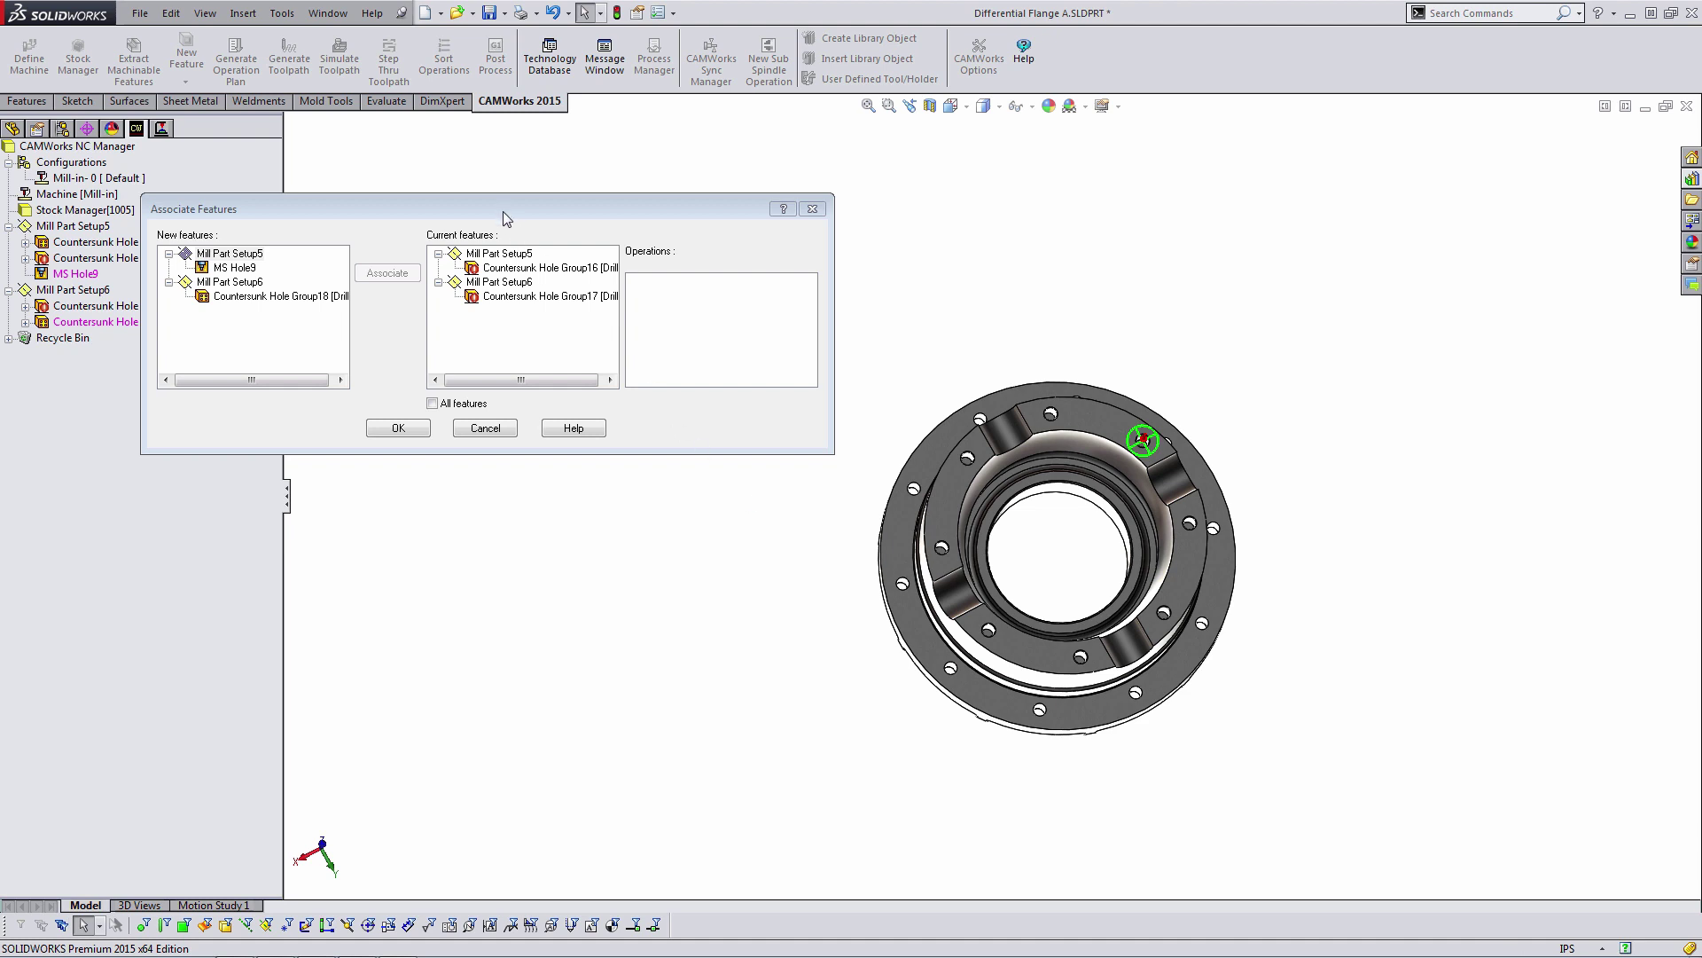
- Associate Countersunk Hole Group18 with Group17, replacing Group17 in Mill Part Setup6's operations
left_click_drag(497, 209, 530, 257)
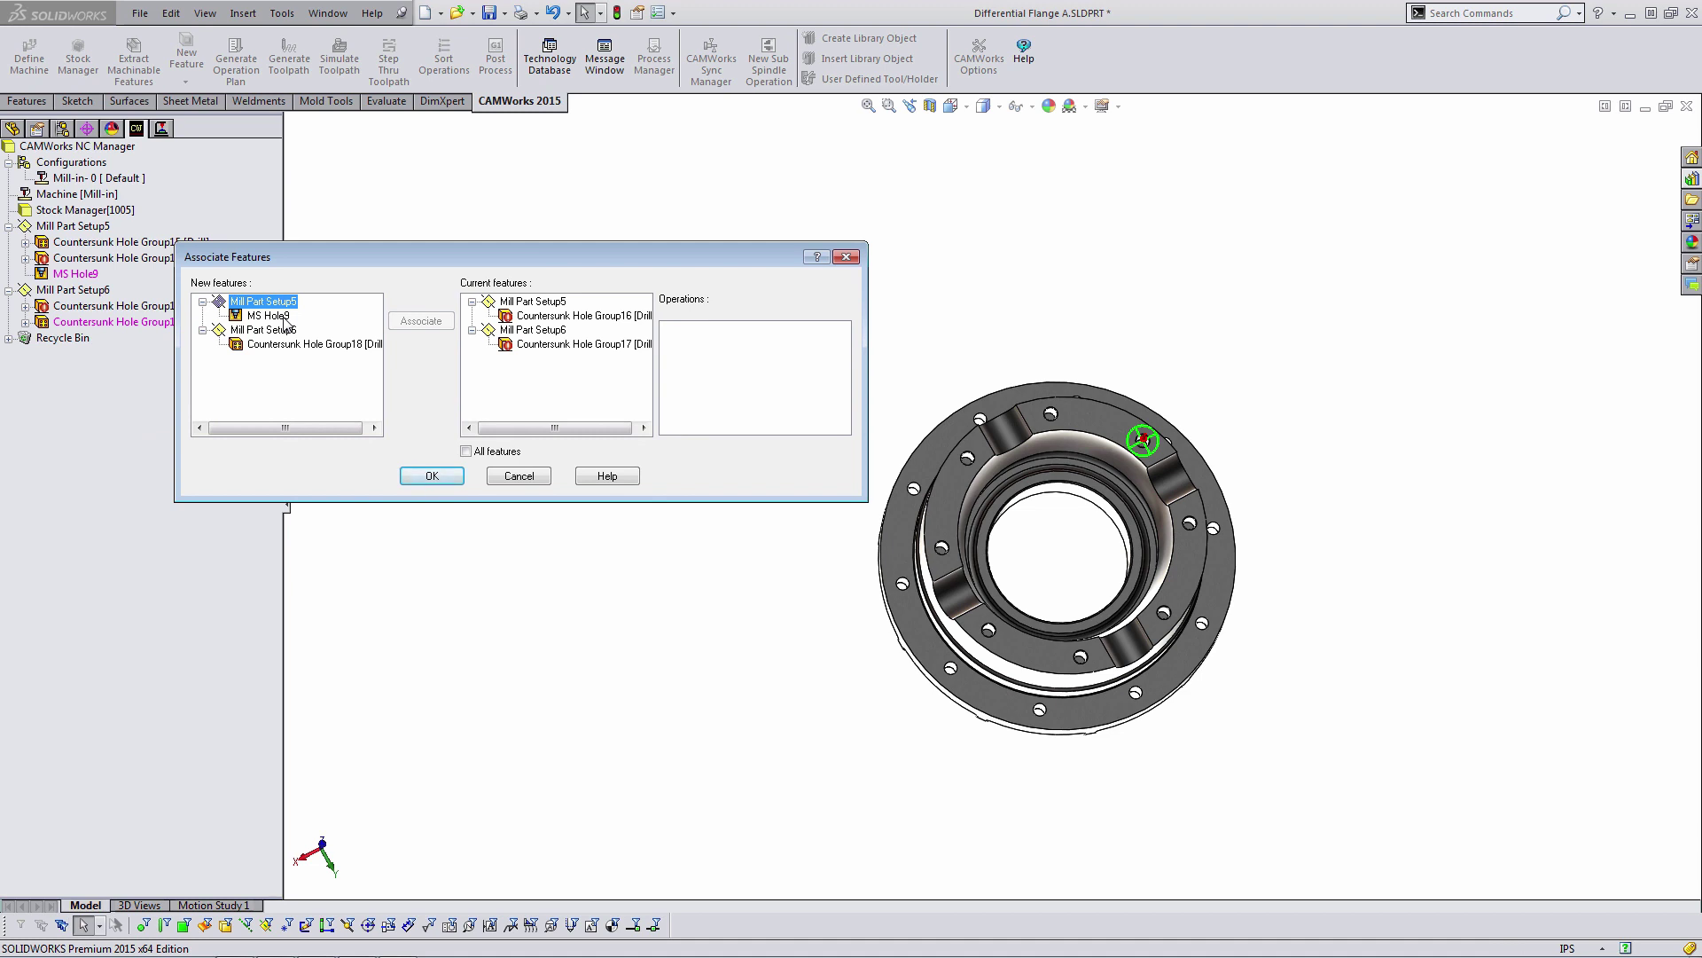
left_click(325, 347)
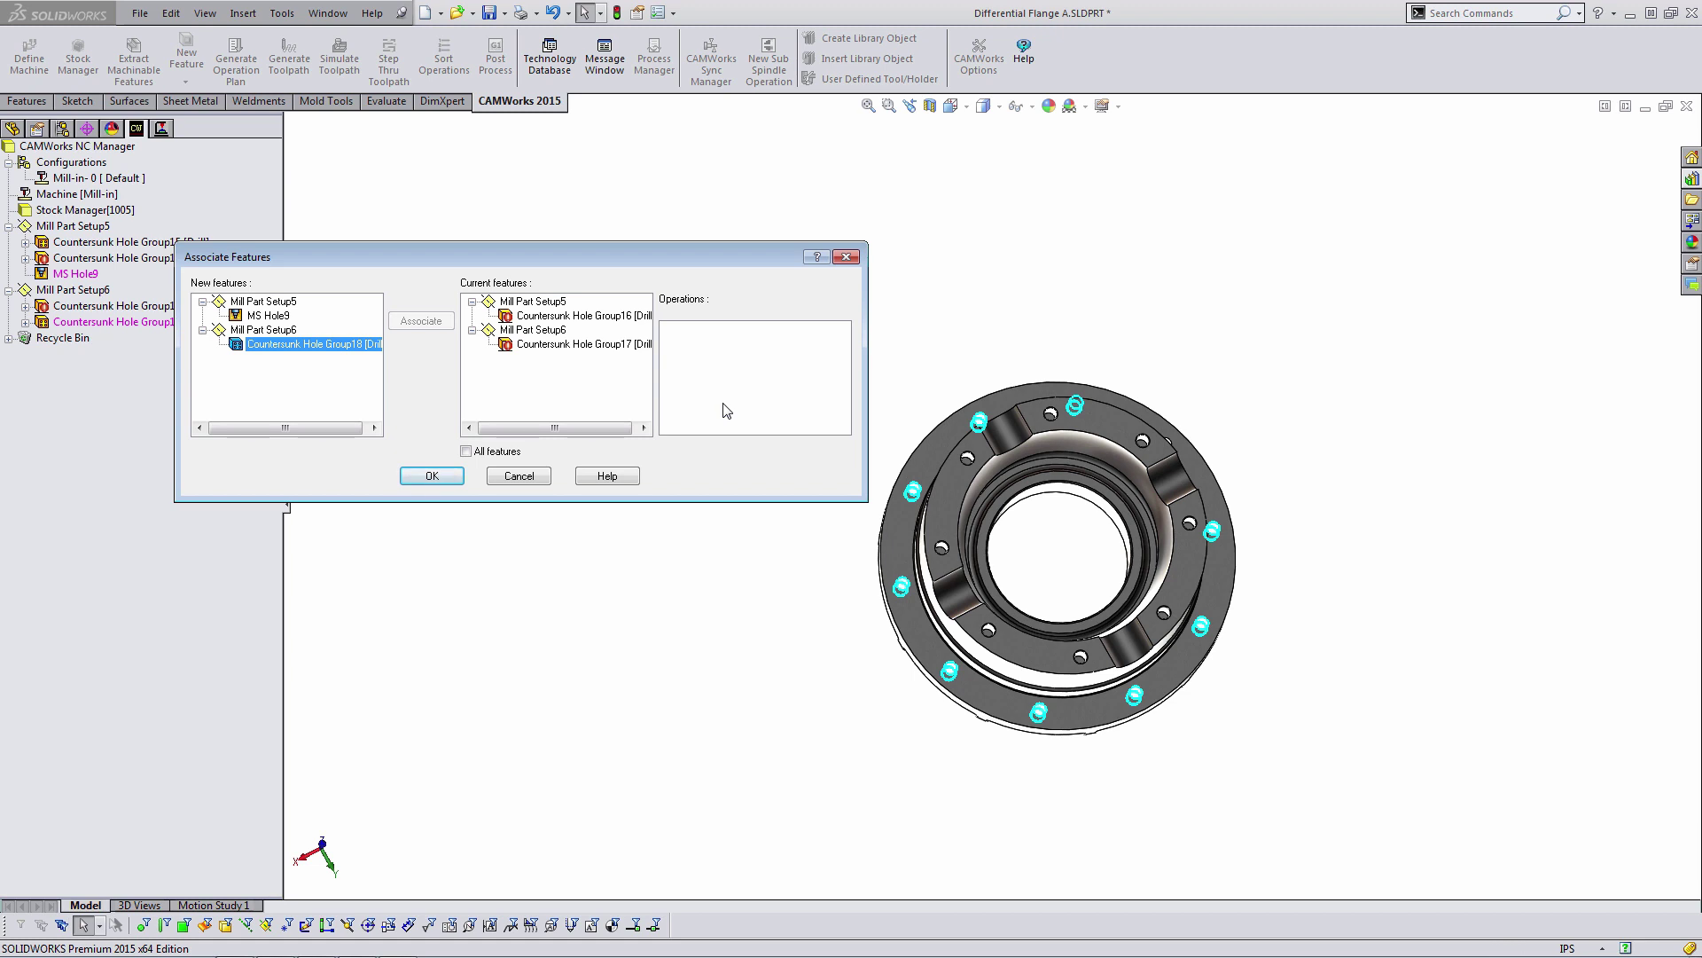
left_click(596, 318)
left_click(597, 344)
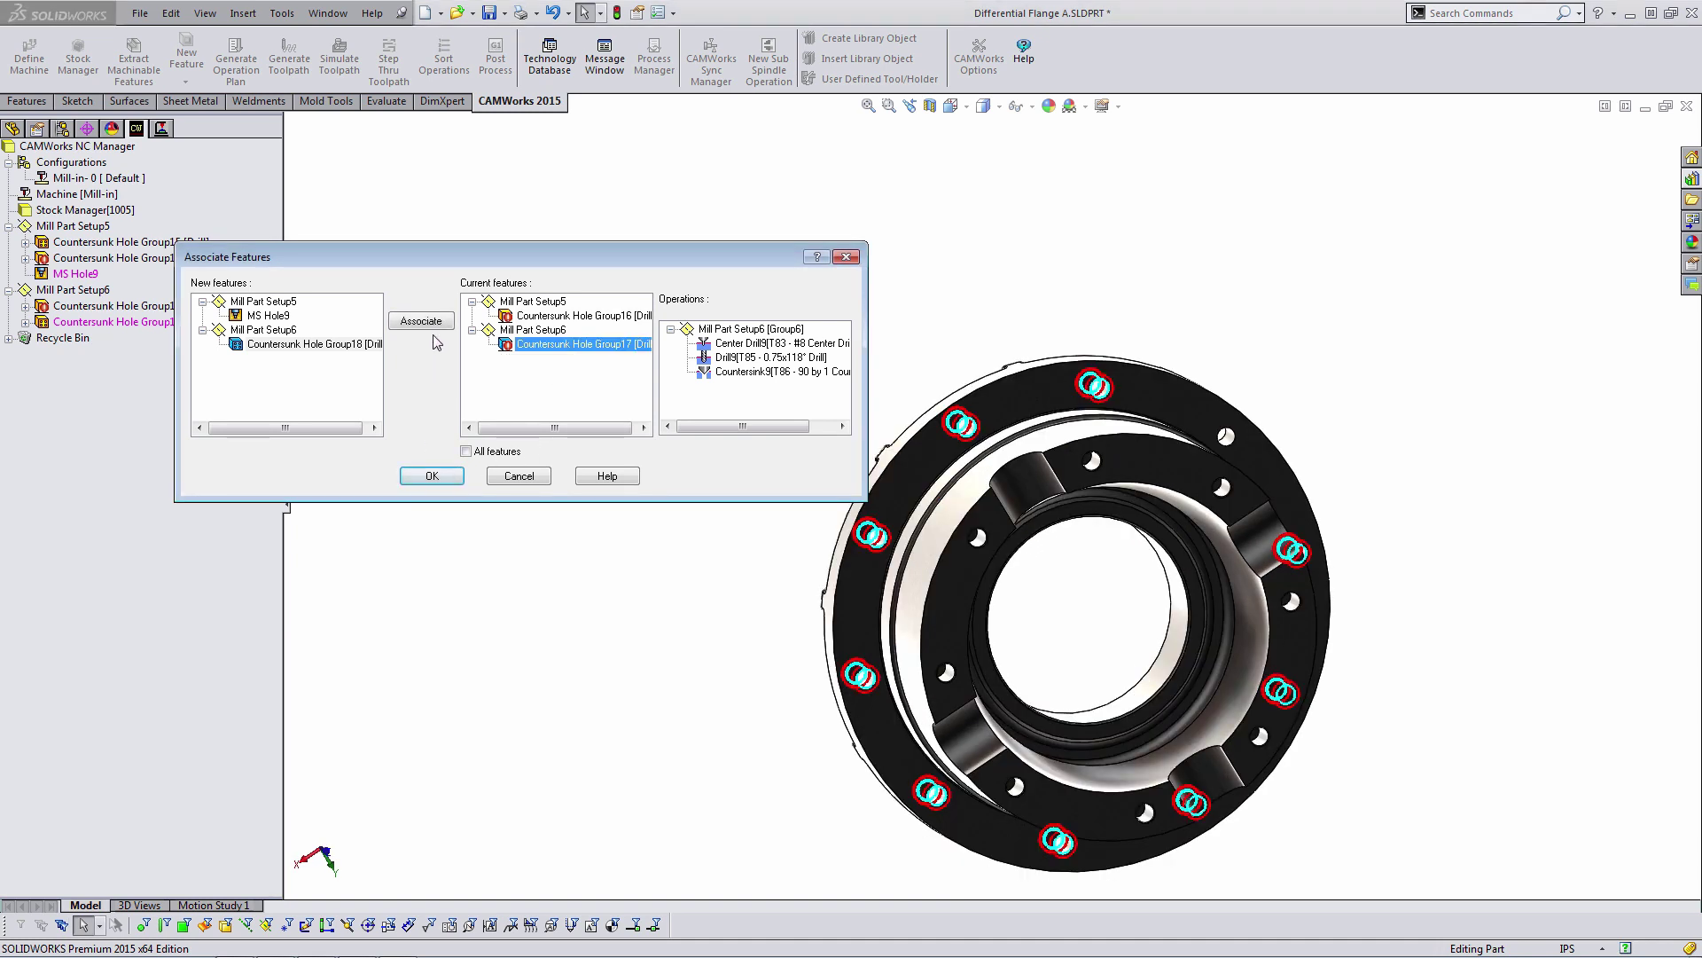
left_click(430, 325)
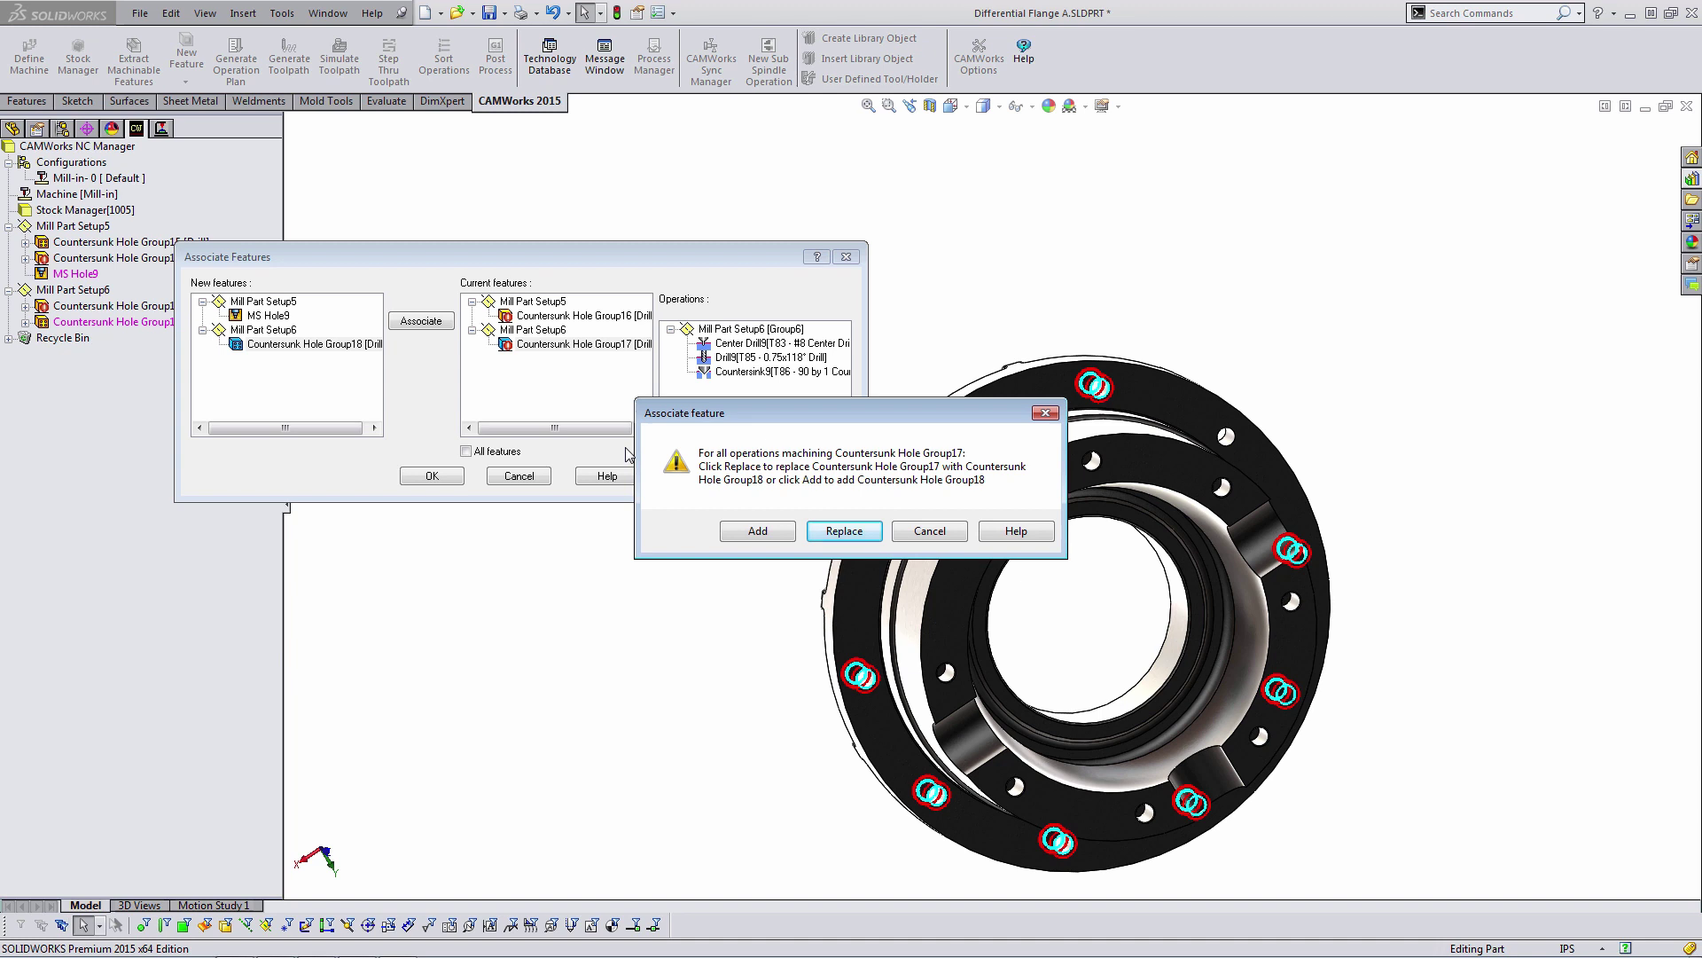
left_click(844, 530)
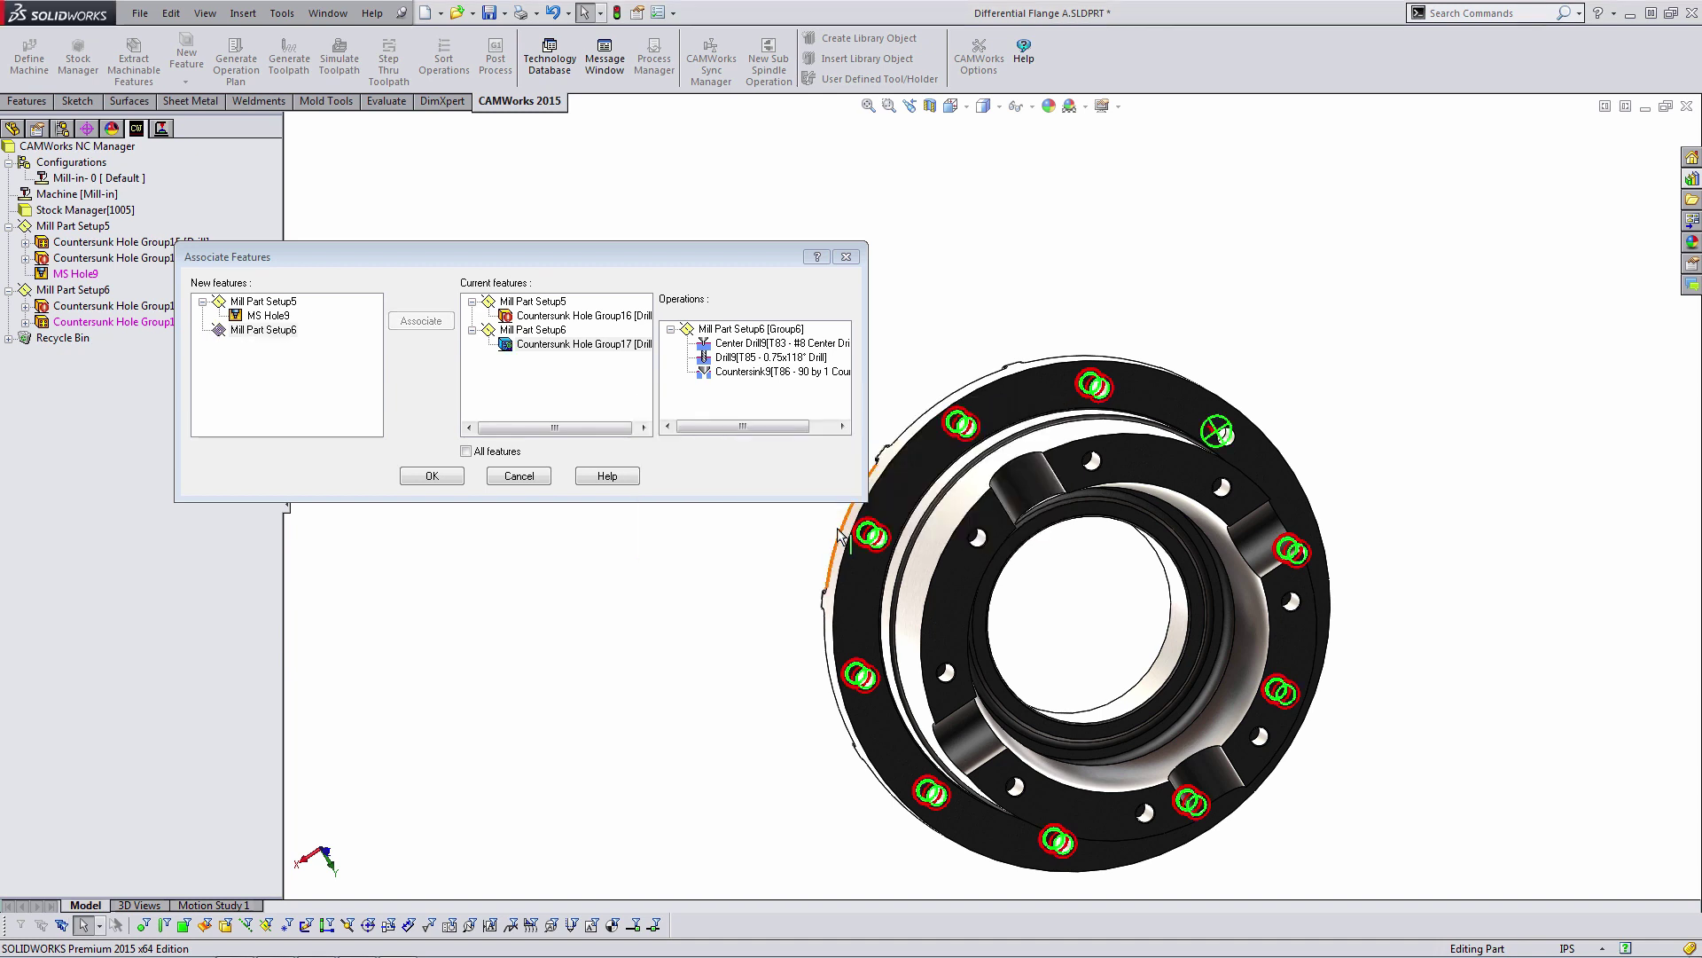
left_click(402, 481)
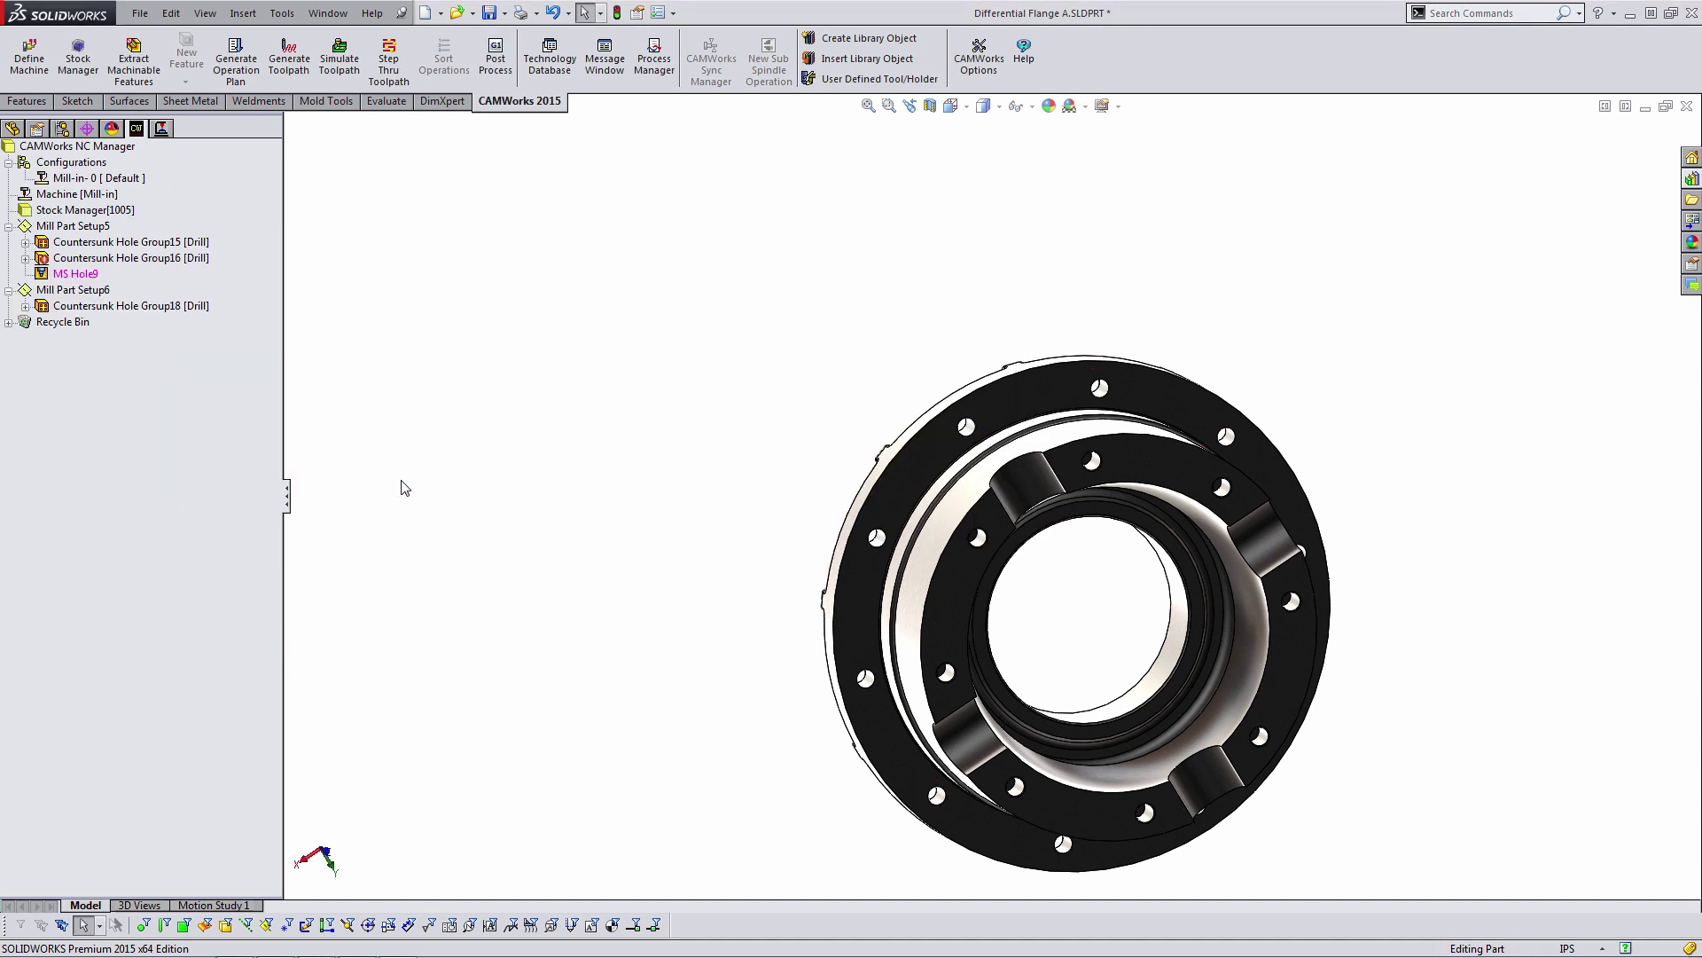
- Generate the operation plan, then the toolpaths, for both mill part setups
left_click(188, 306)
middle_click_drag(1067, 692, 1086, 555)
left_click(235, 58)
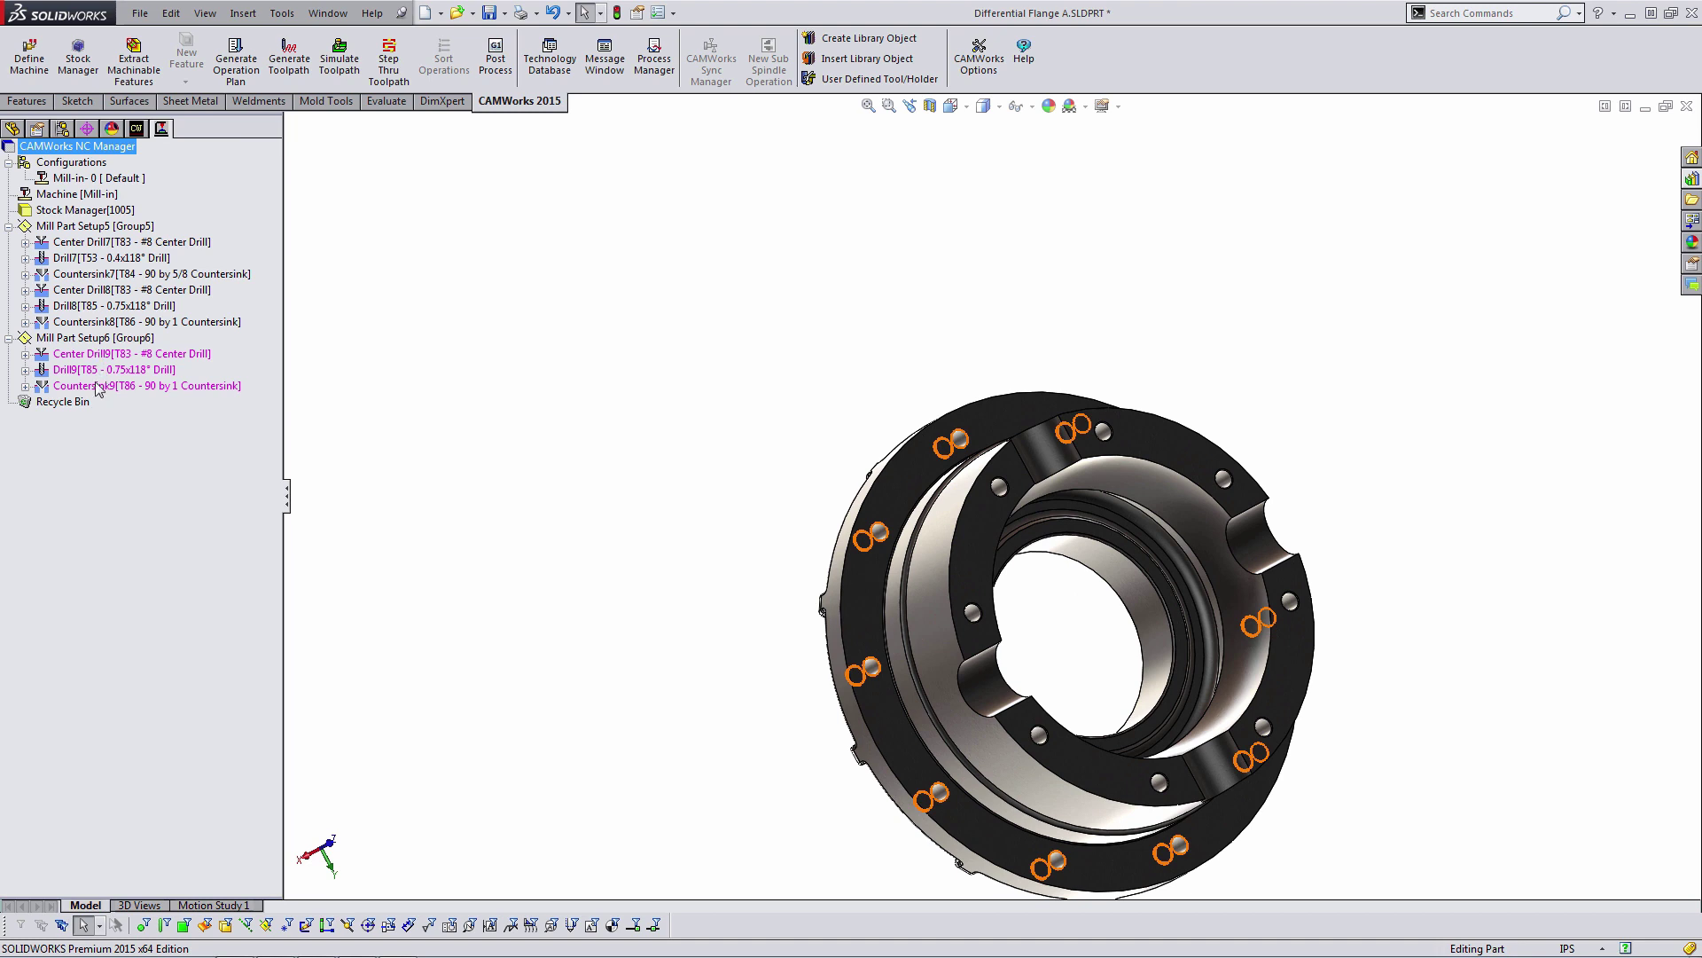
left_click(295, 69)
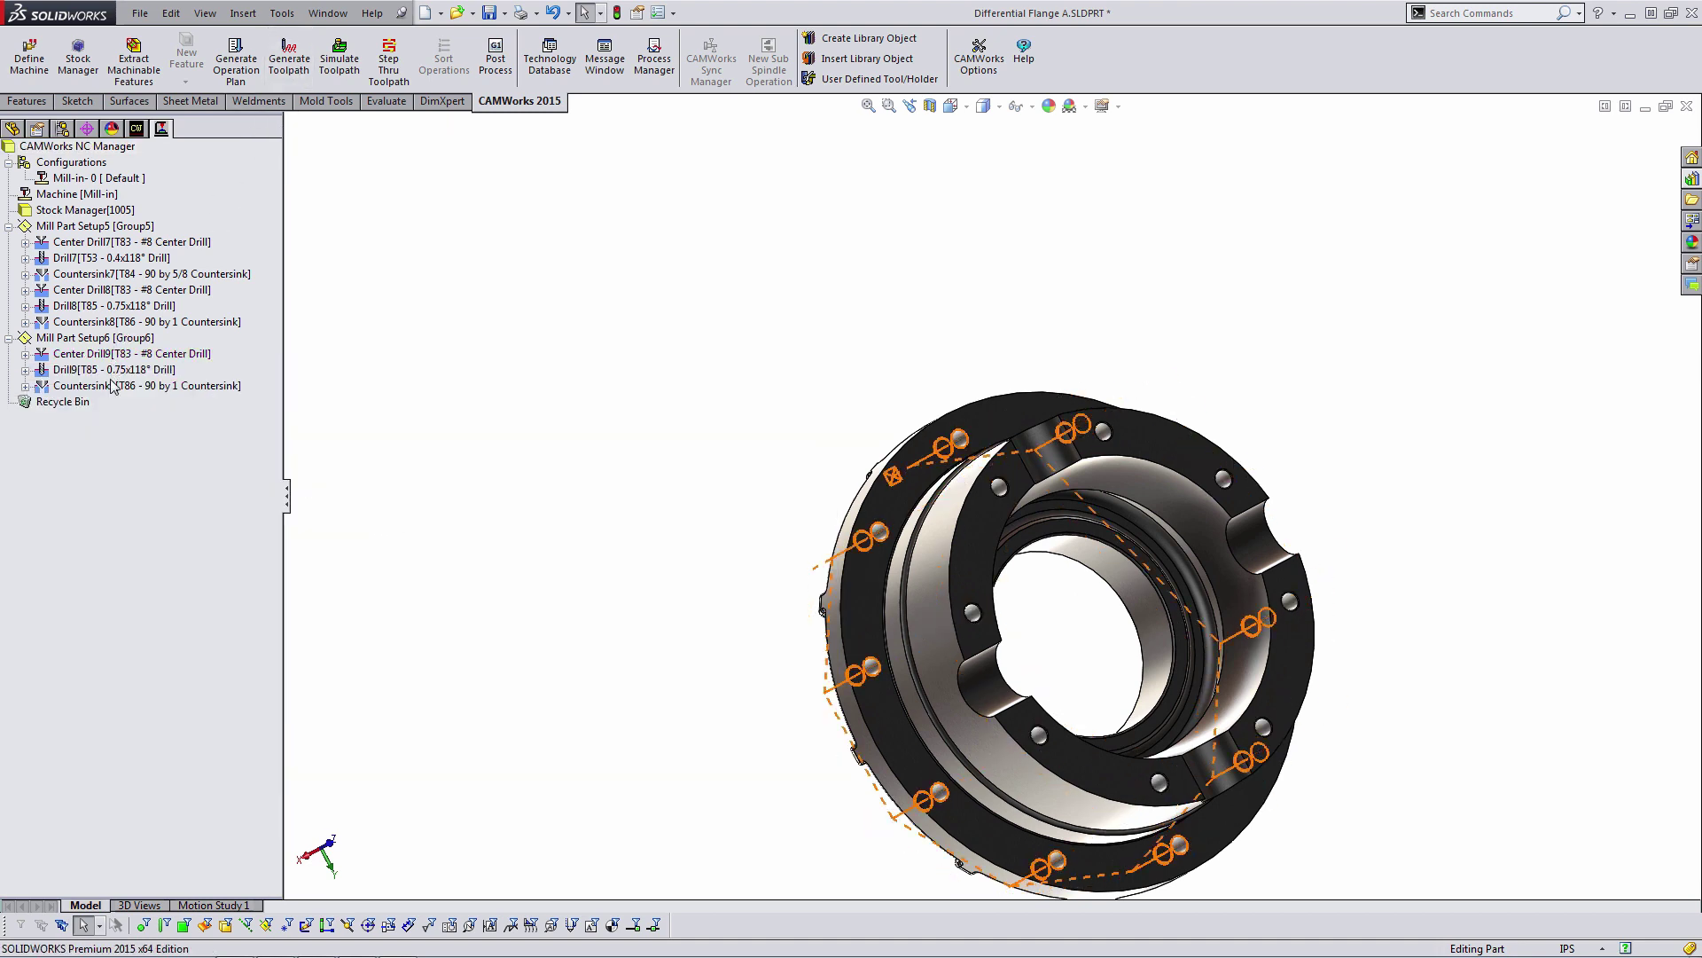
- Inspect the Countersink9 toolpaths, then return to the FeatureManager tree in a front view
left_click(113, 385)
middle_click_drag(543, 708, 622, 709)
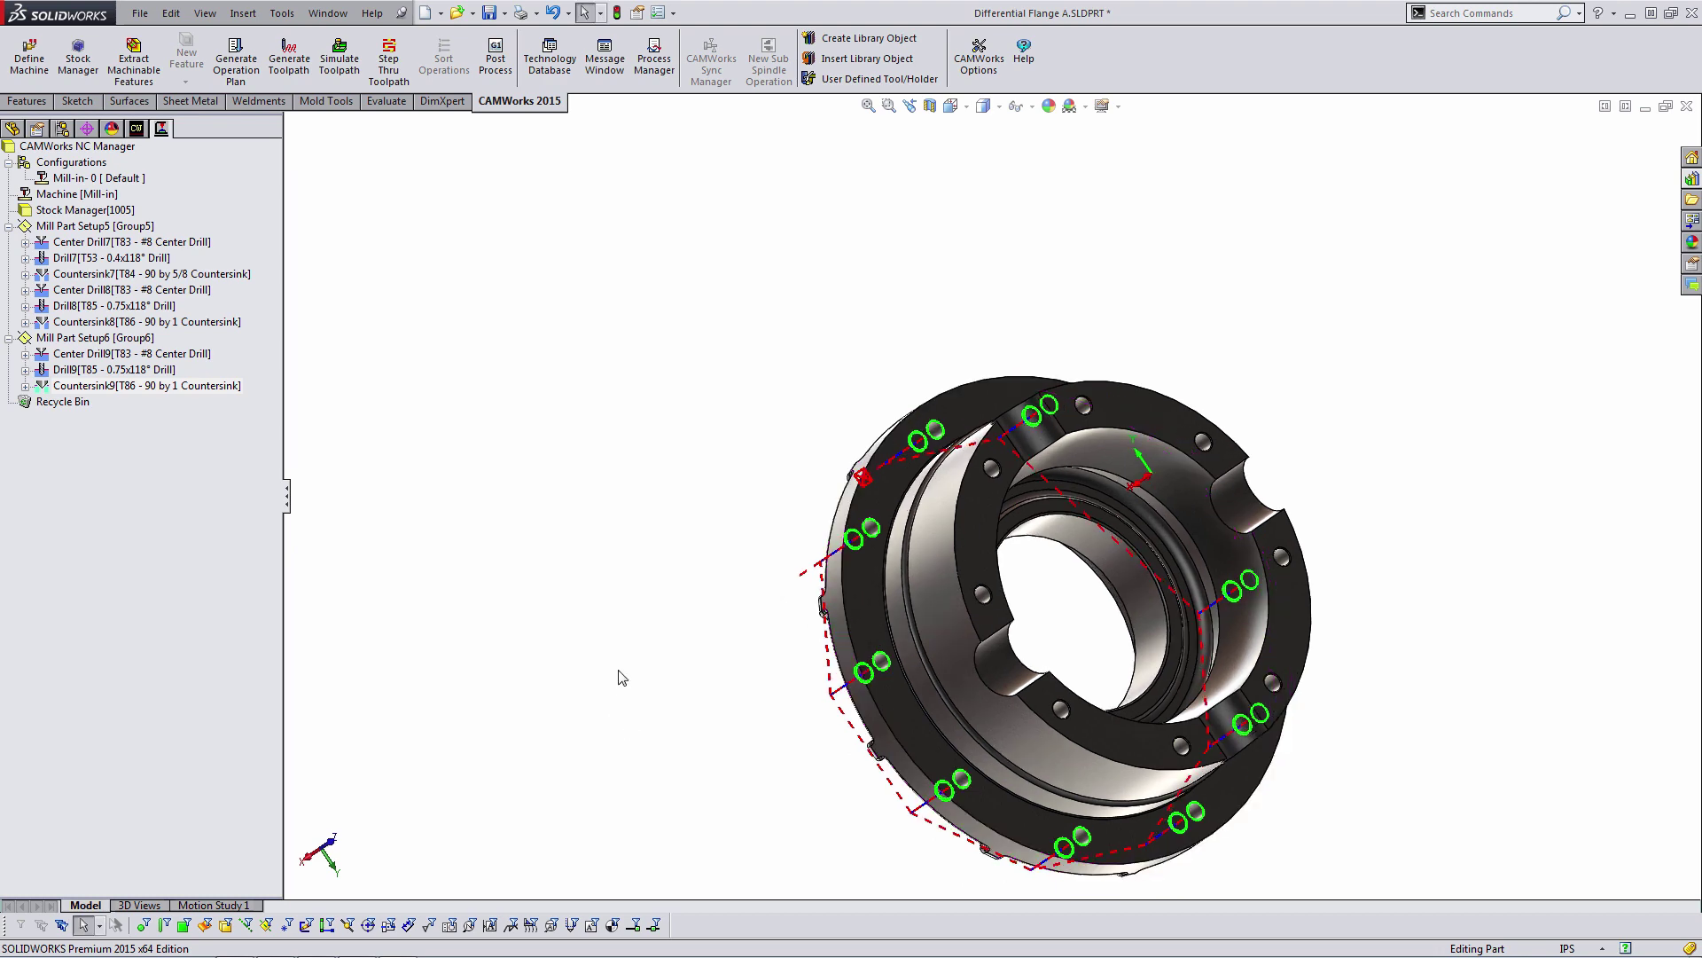
left_click(13, 129)
key("ctrl+1")
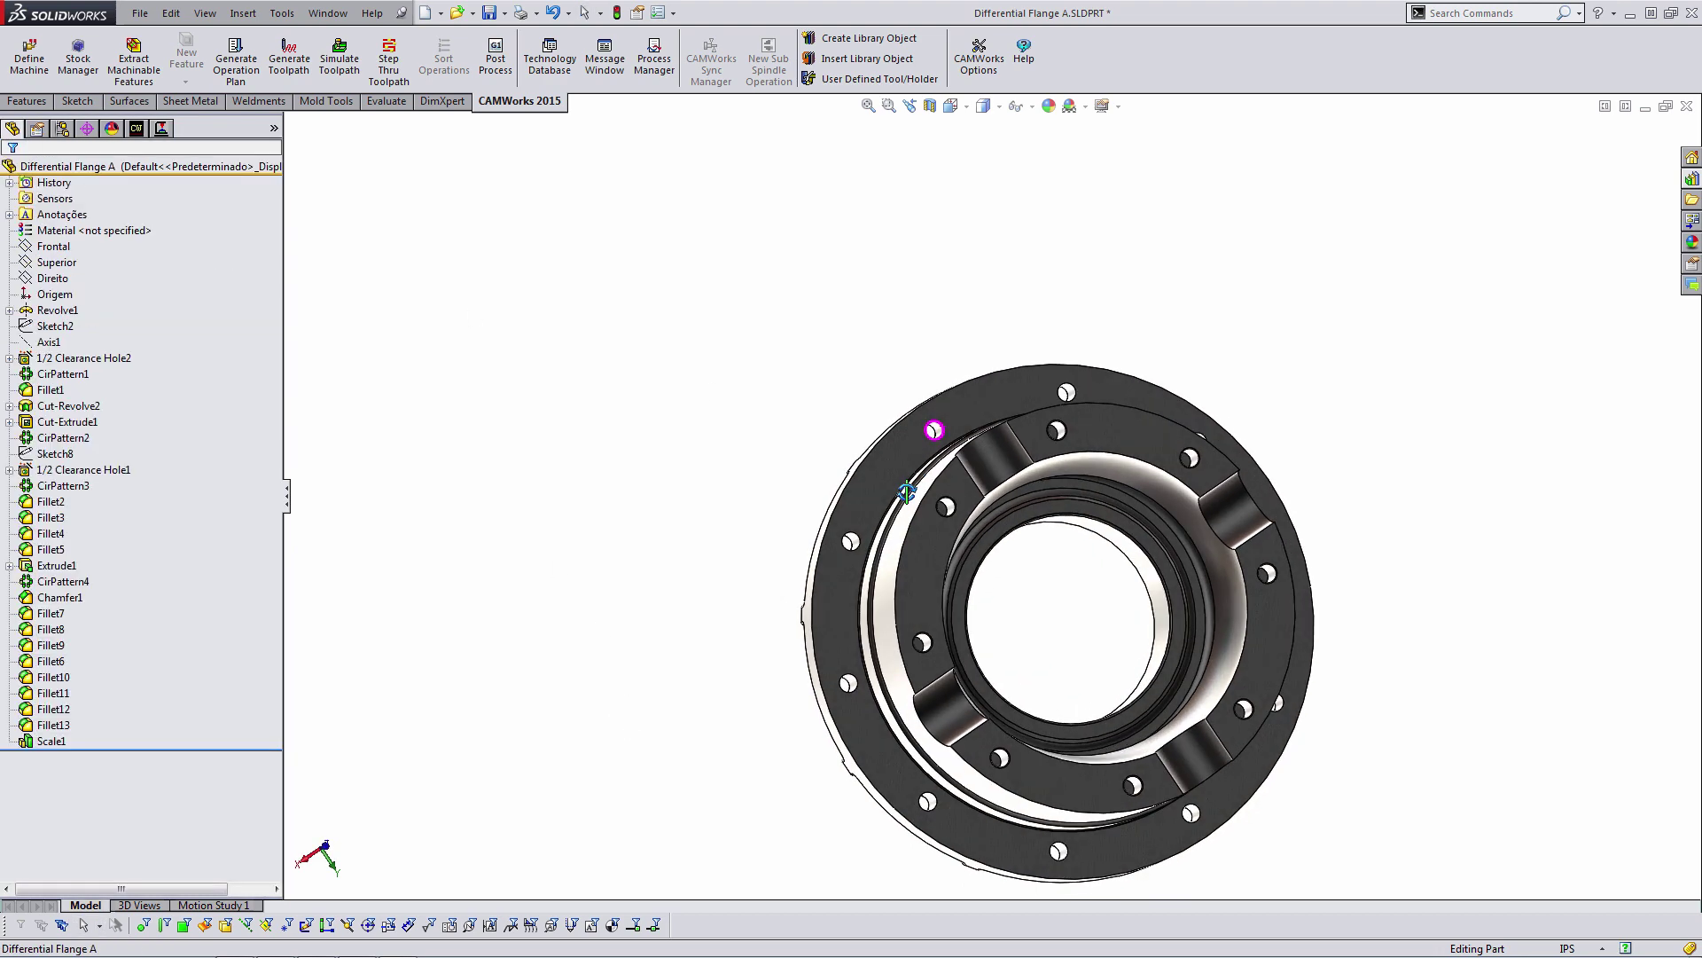
key("Escape")
- Open CirPattern1 for editing and close it without changes
left_click(62, 373)
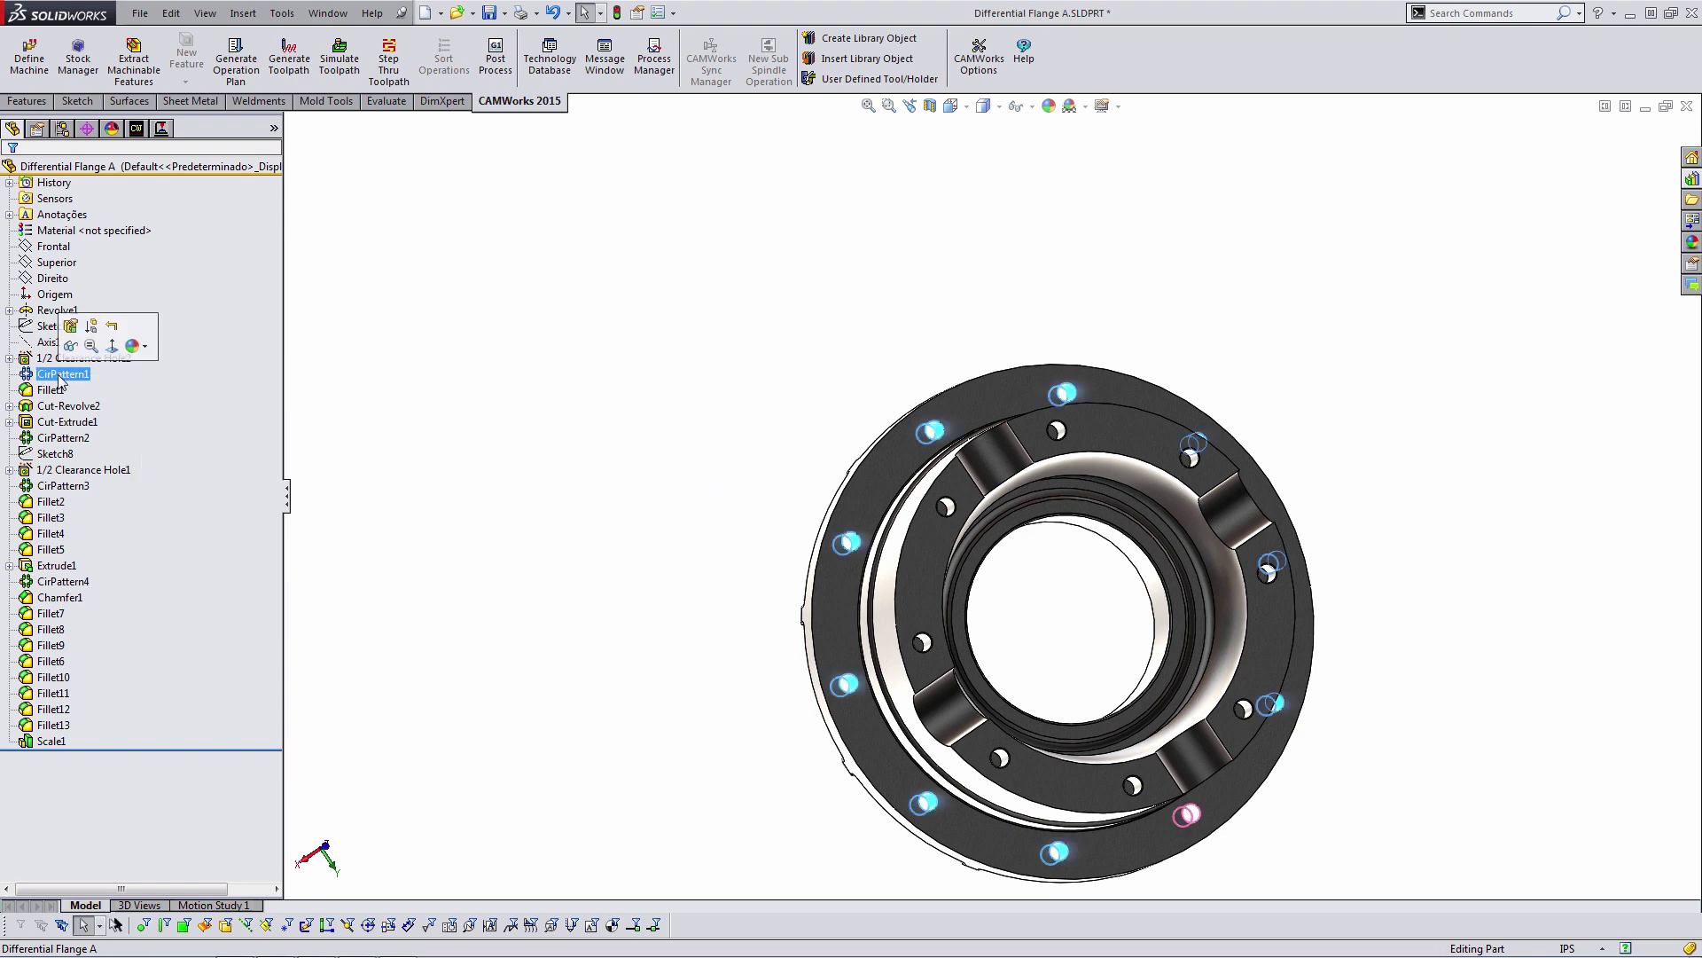
left_click(72, 327)
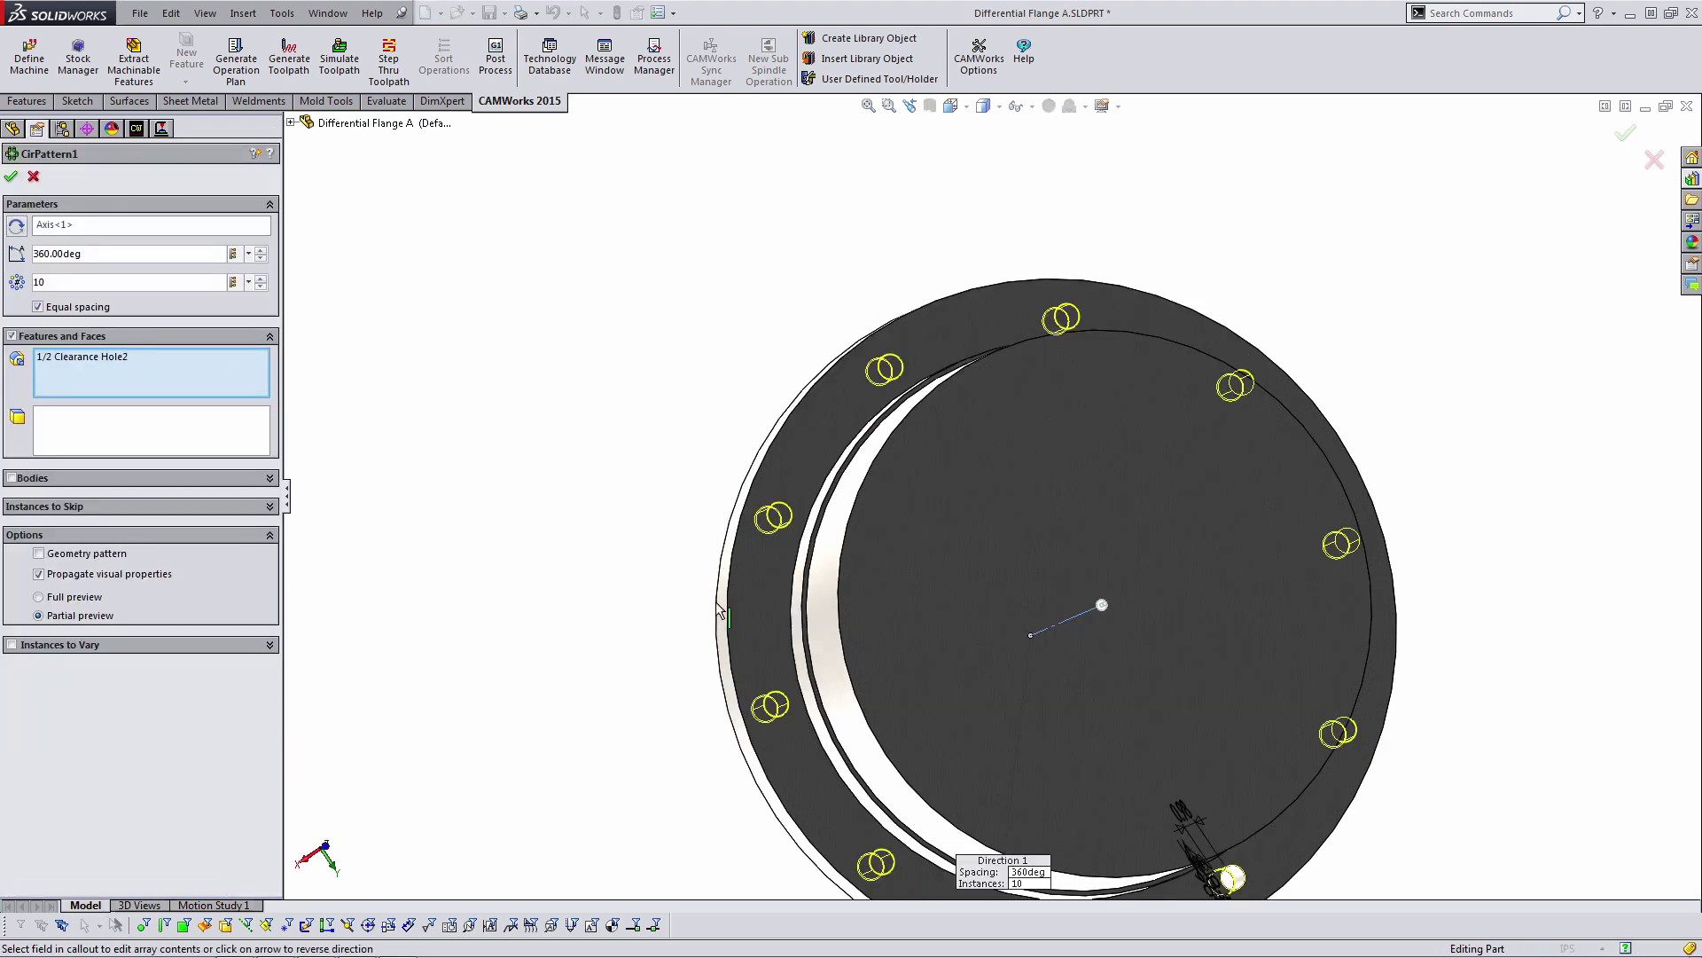
middle_click_drag(718, 610, 585, 727)
left_click(33, 176)
- Edit CirPattern3 and reduce its instances from 8 to 4
left_click(62, 485)
middle_click_drag(520, 577, 284, 611)
left_click(62, 485)
left_click(40, 432)
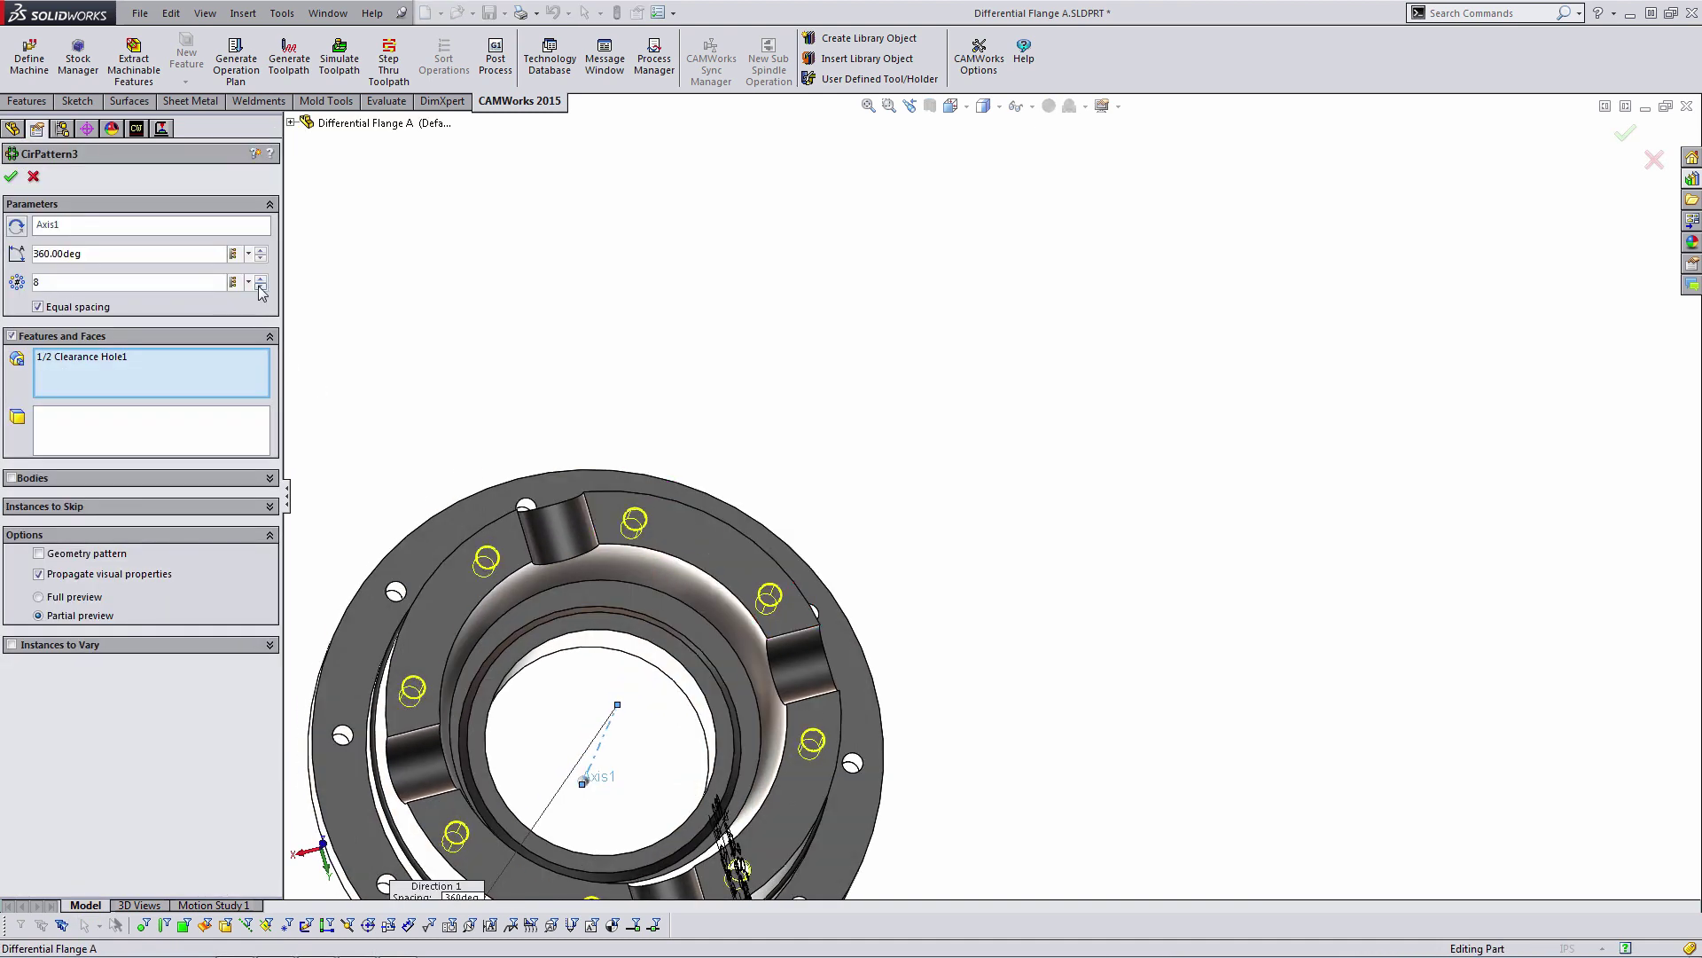
left_click(260, 287)
left_click(261, 287)
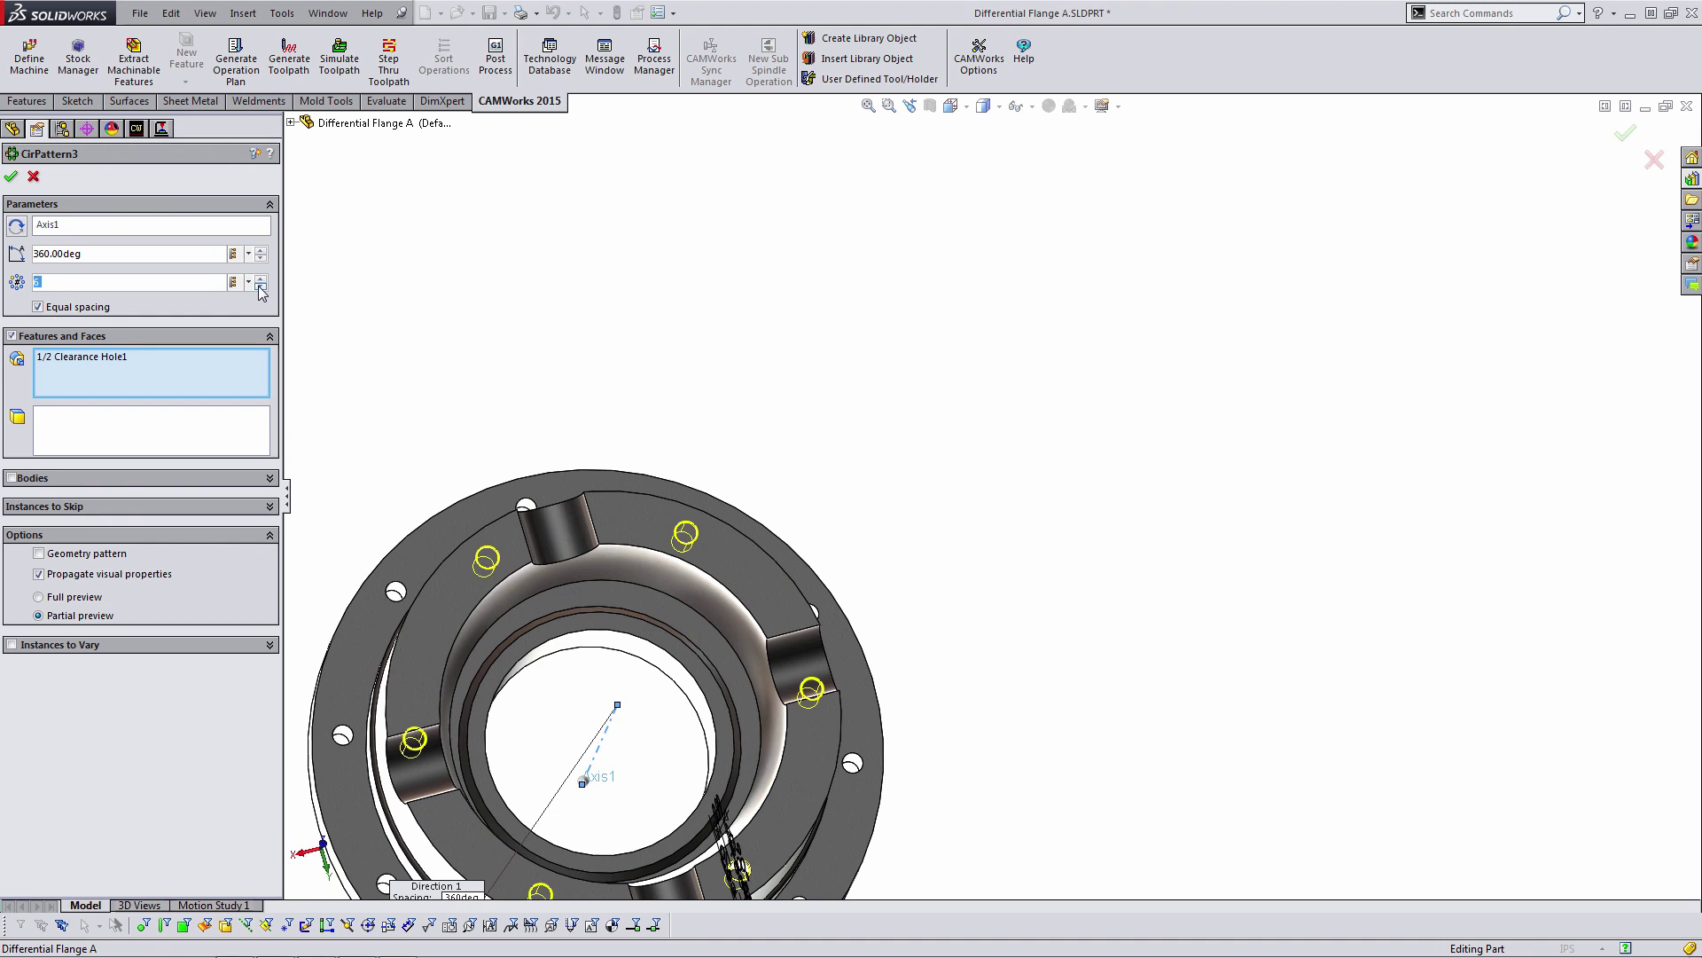
left_click(261, 286)
left_click(261, 286)
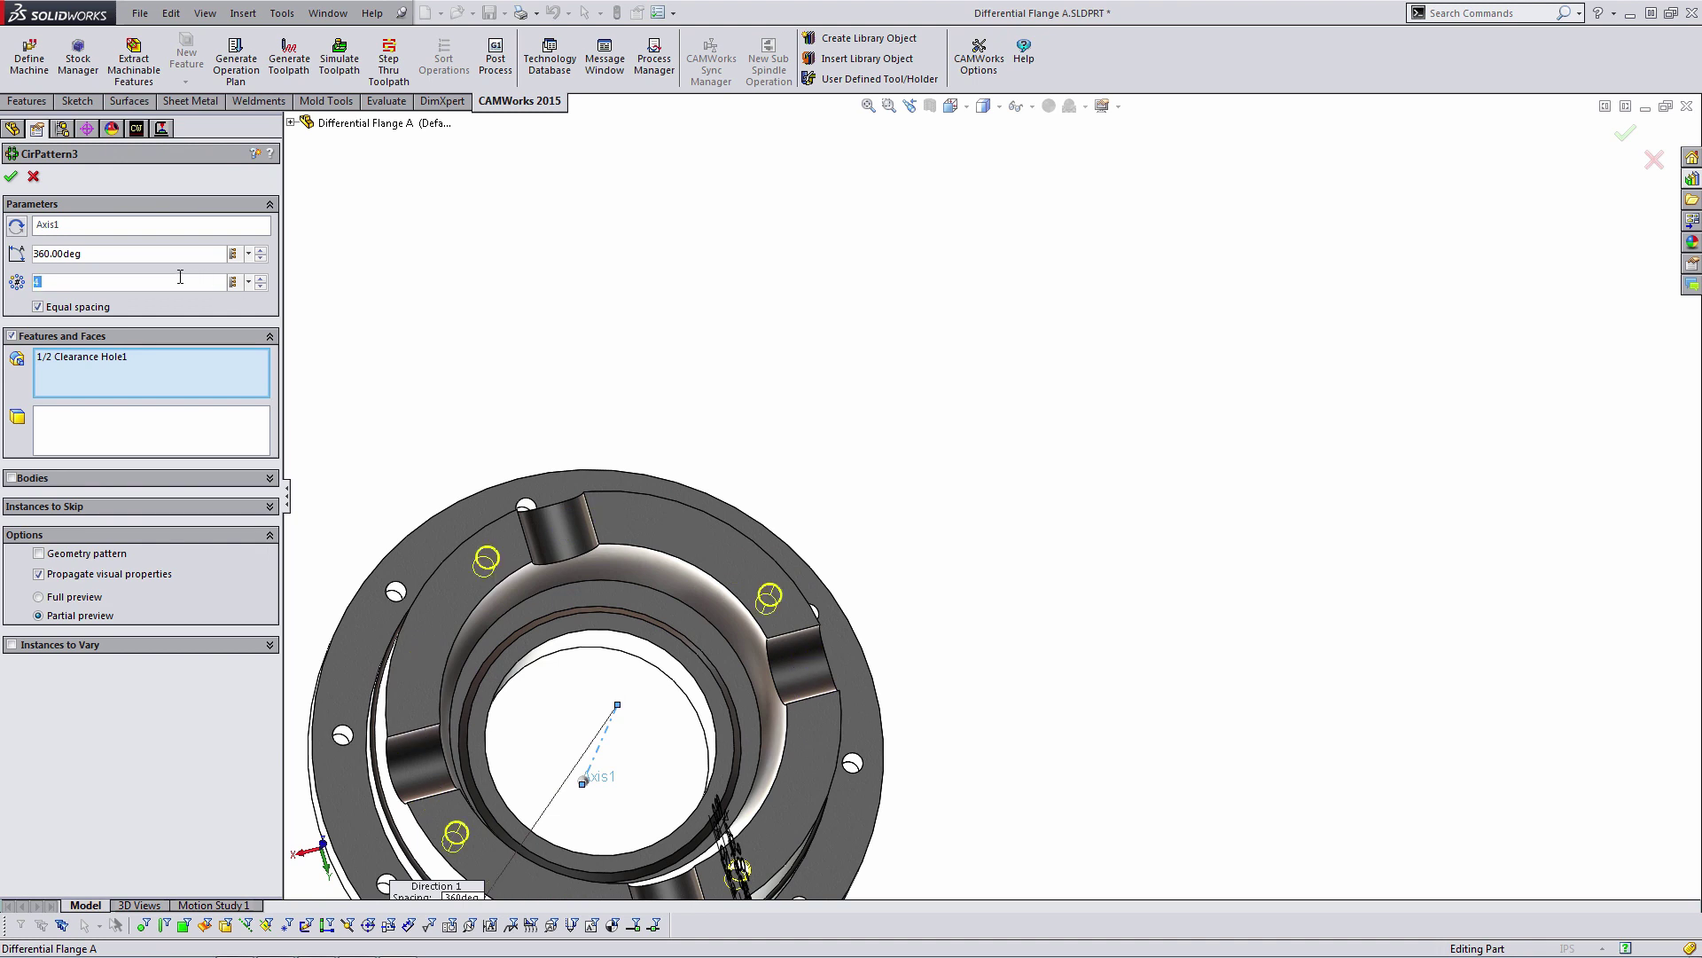
left_click(11, 177)
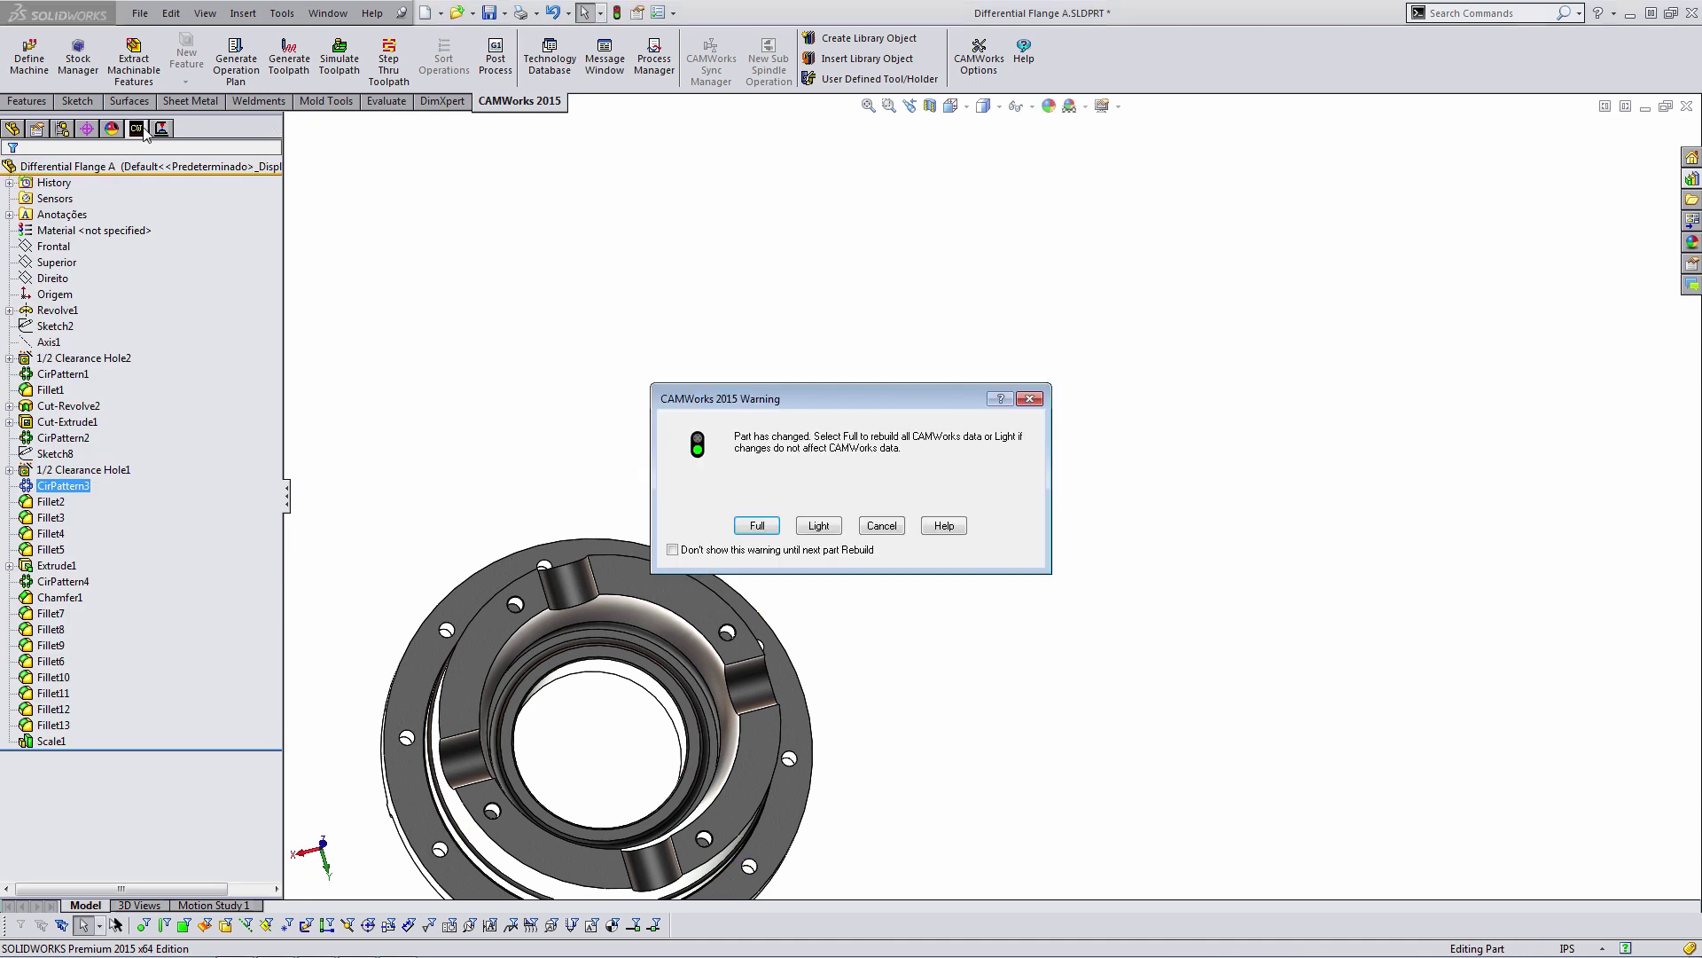
- Run a Full CAMWorks rebuild, review Group16 and MS Hole10, and cancel association
left_click(743, 525)
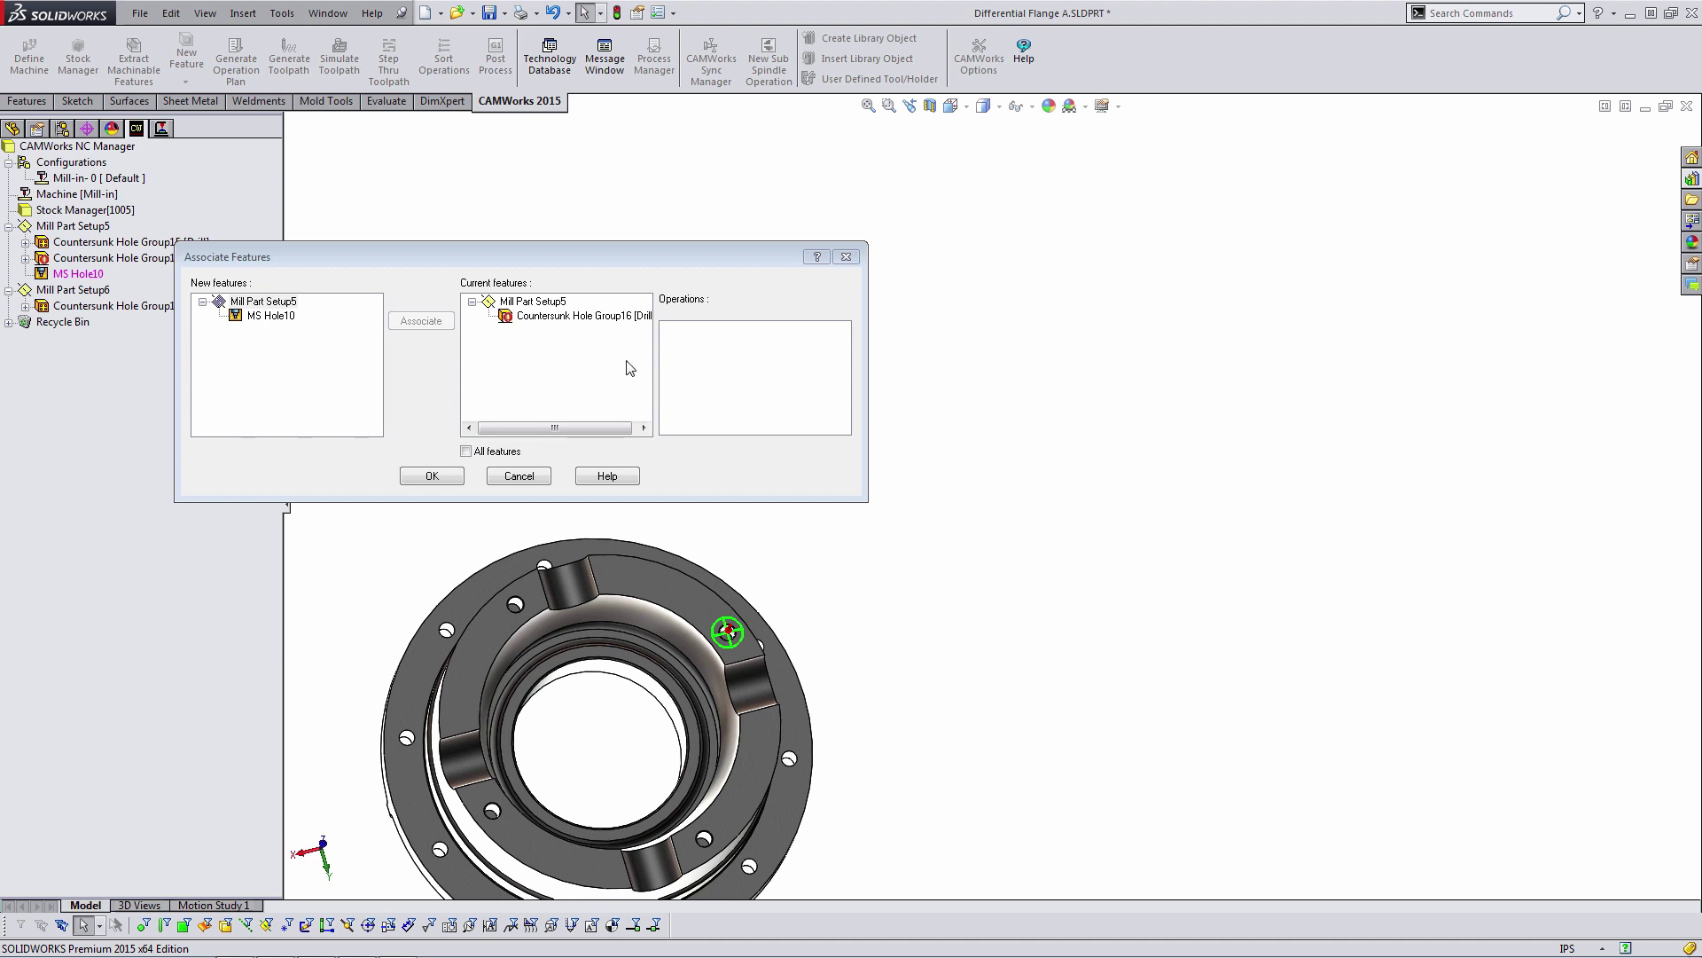
left_click(587, 317)
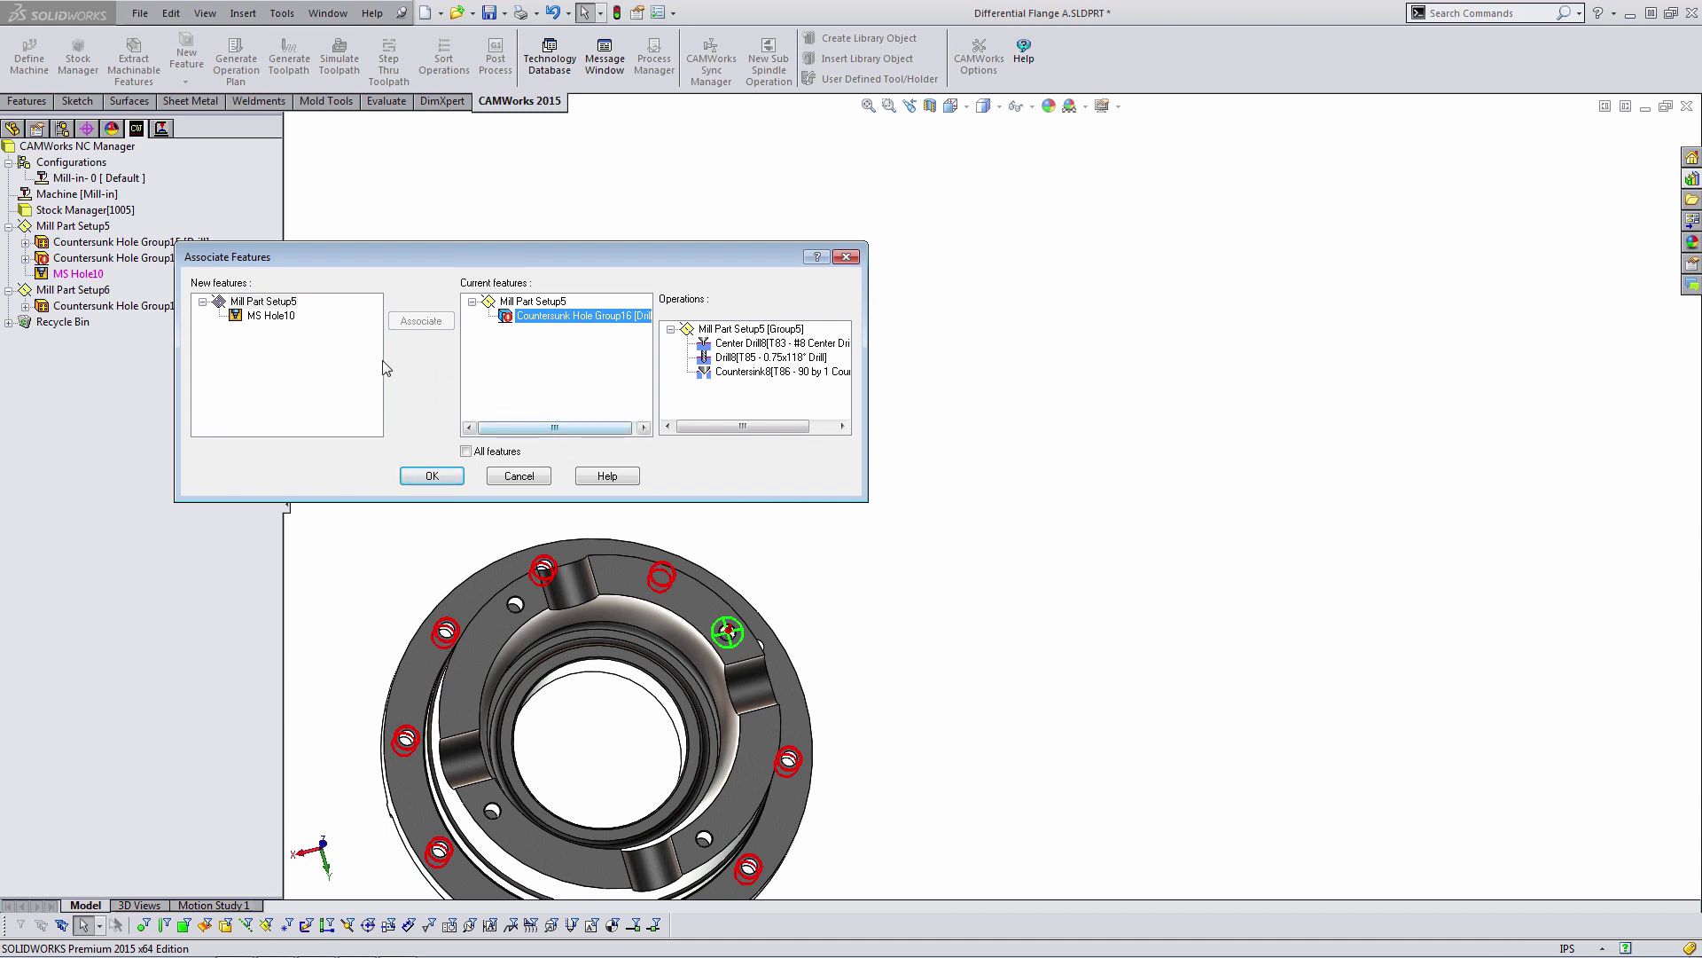
left_click(270, 315)
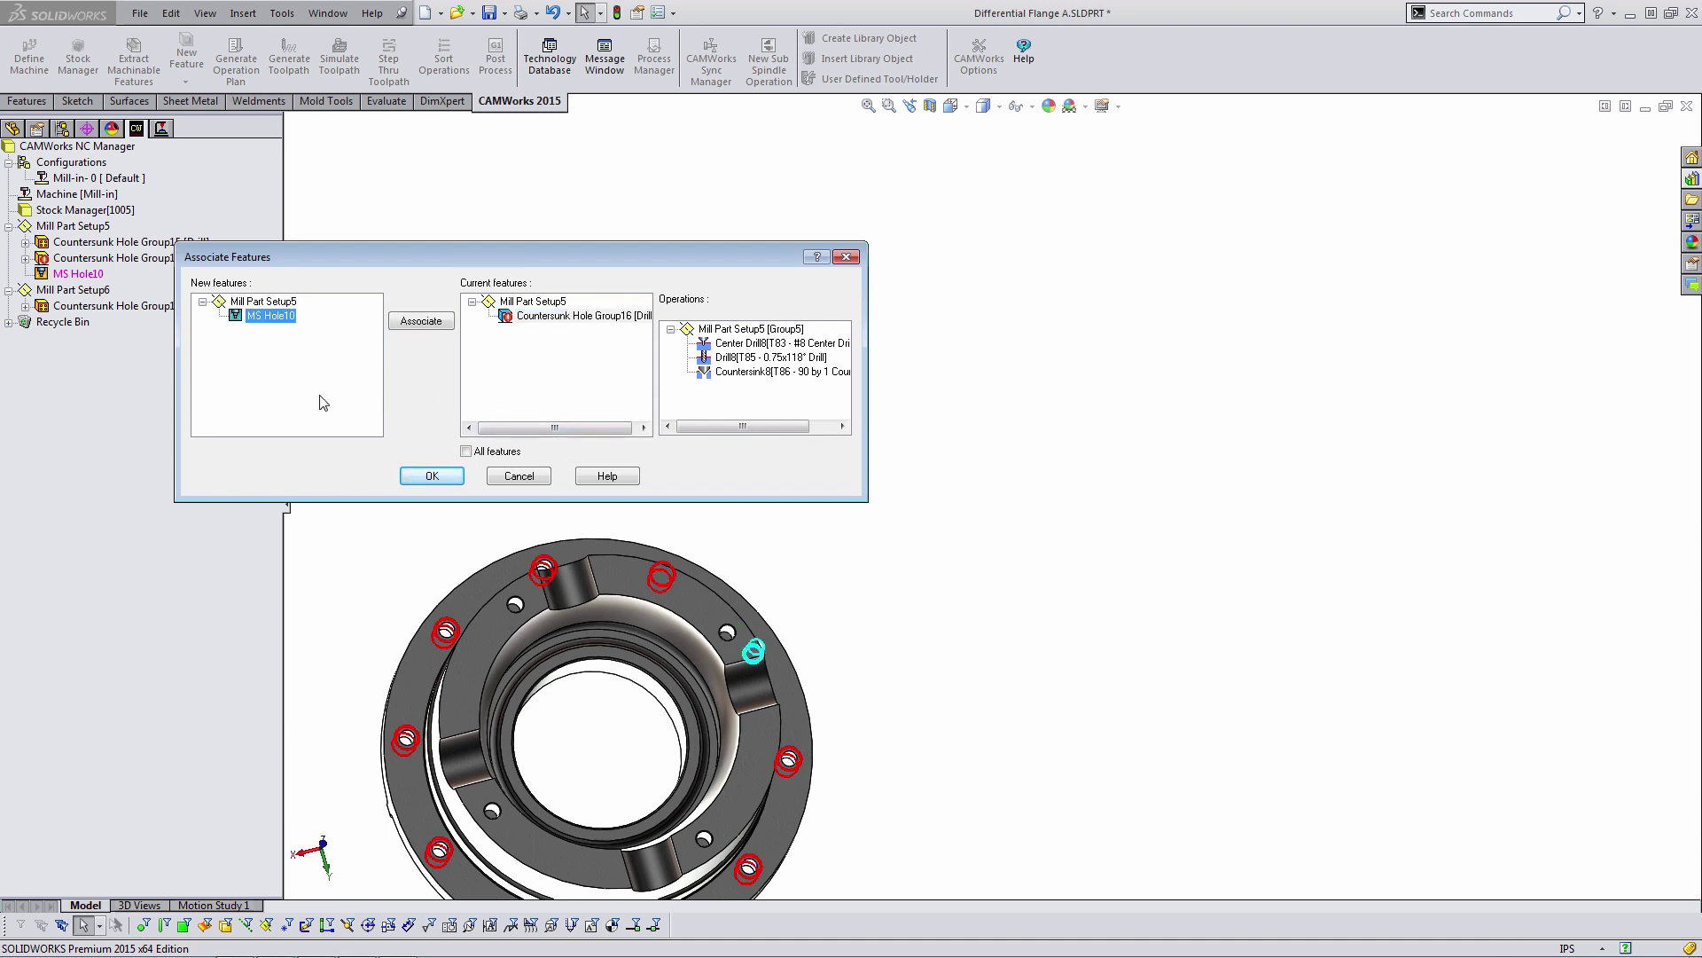
left_click(534, 476)
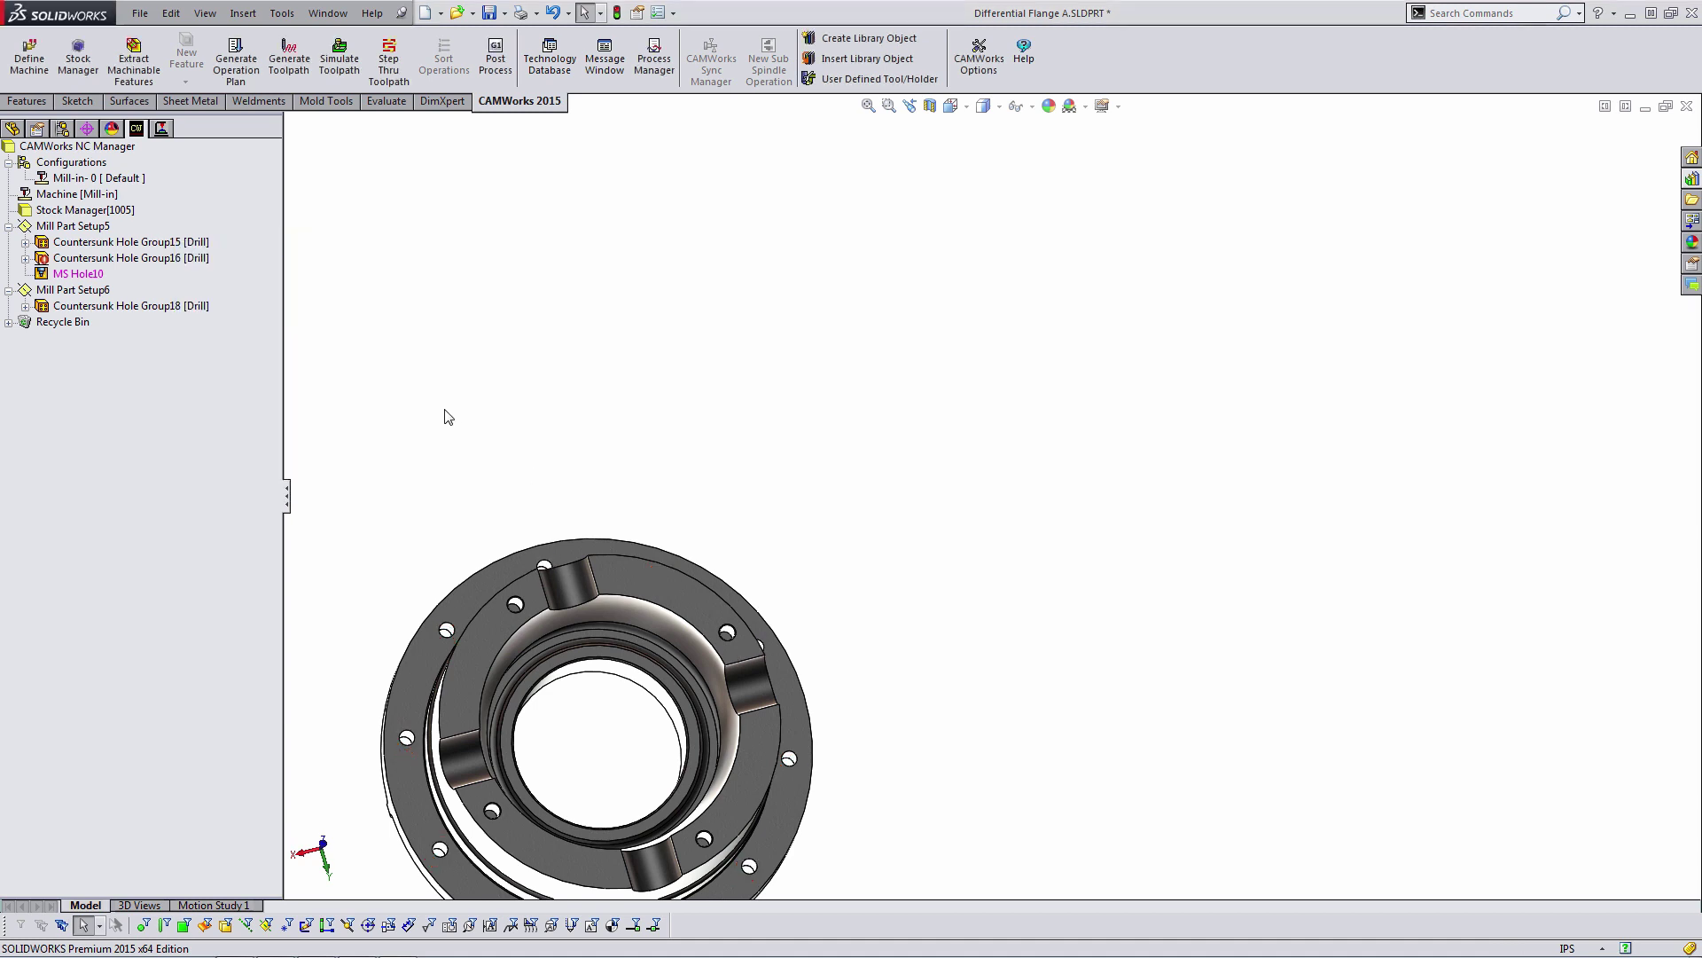
- Regenerate toolpaths, inspect the Countersink7 path, then return to the feature tree at Fillet13
left_click(162, 128)
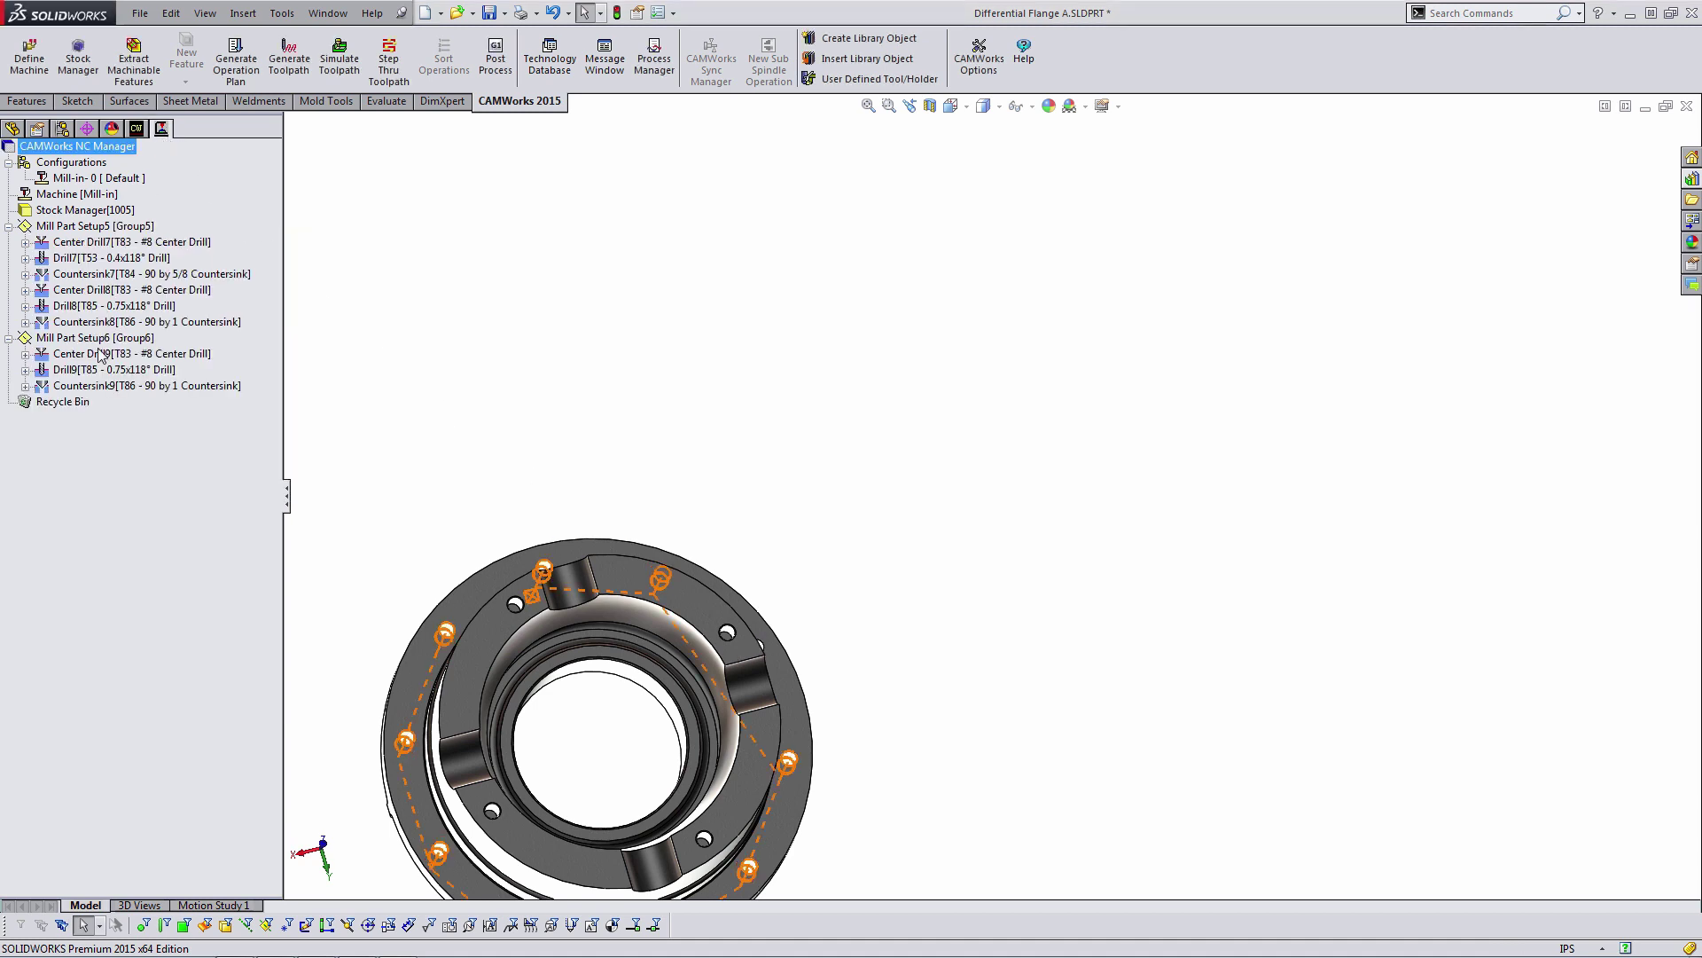
left_click(95, 274)
middle_click_drag(472, 564, 796, 602)
scroll(893, 591, "down", 4)
middle_click_drag(882, 555, 880, 551)
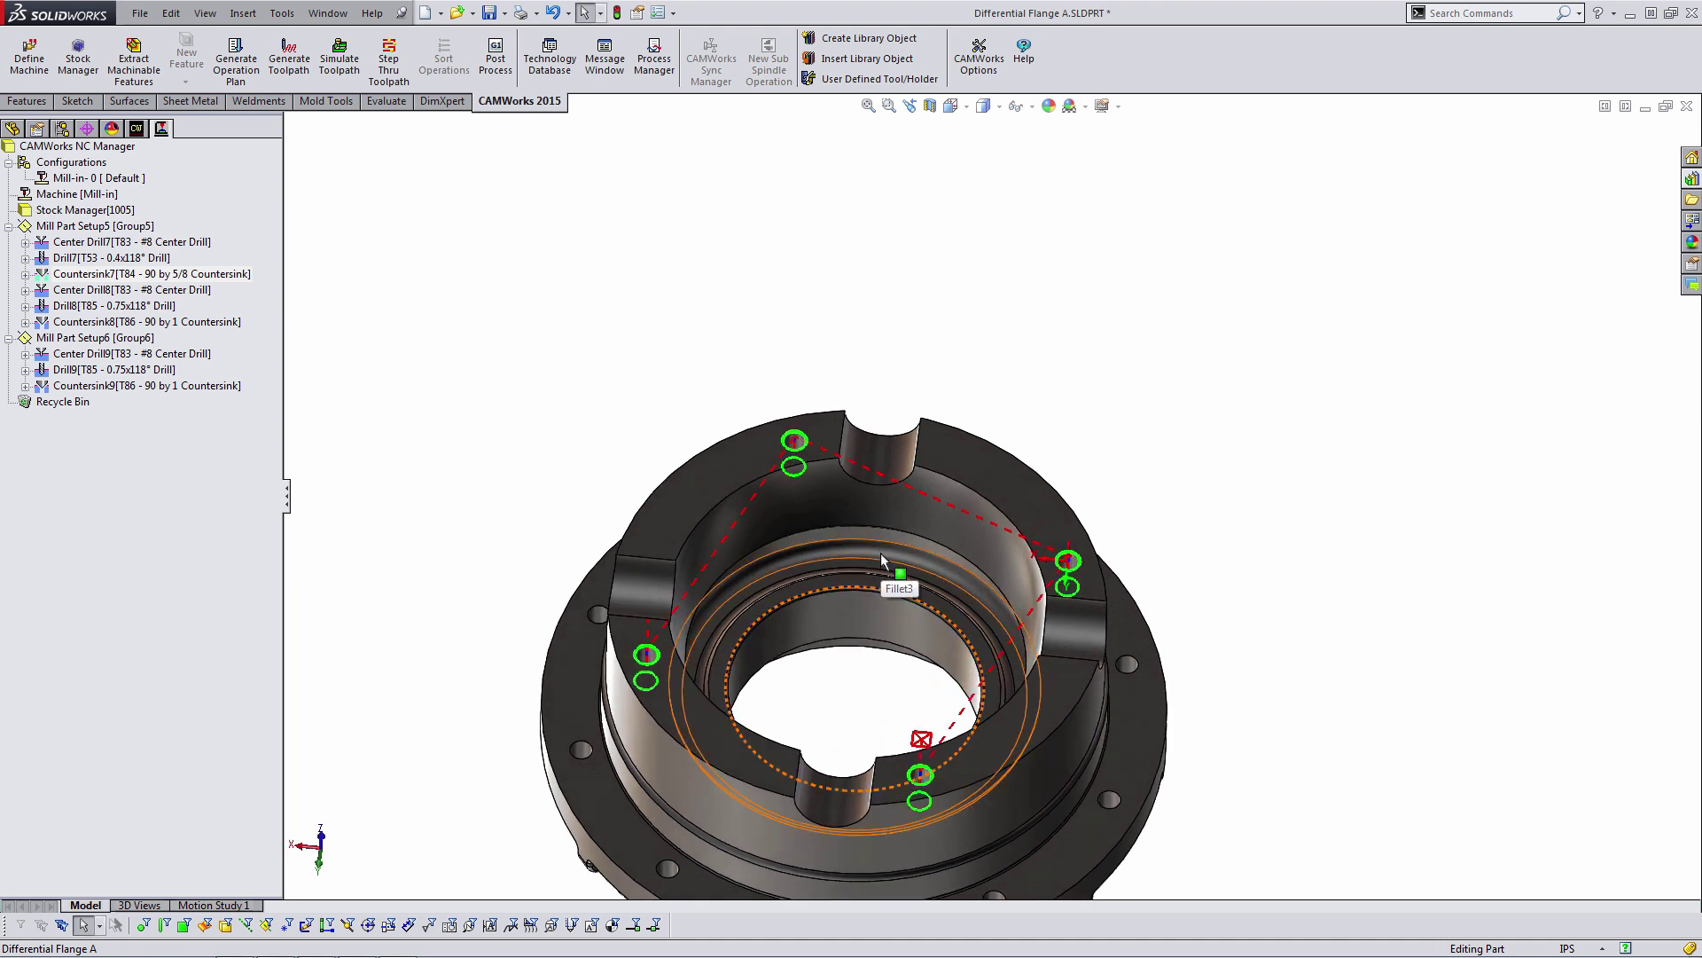
left_click(12, 129)
left_click(55, 725)
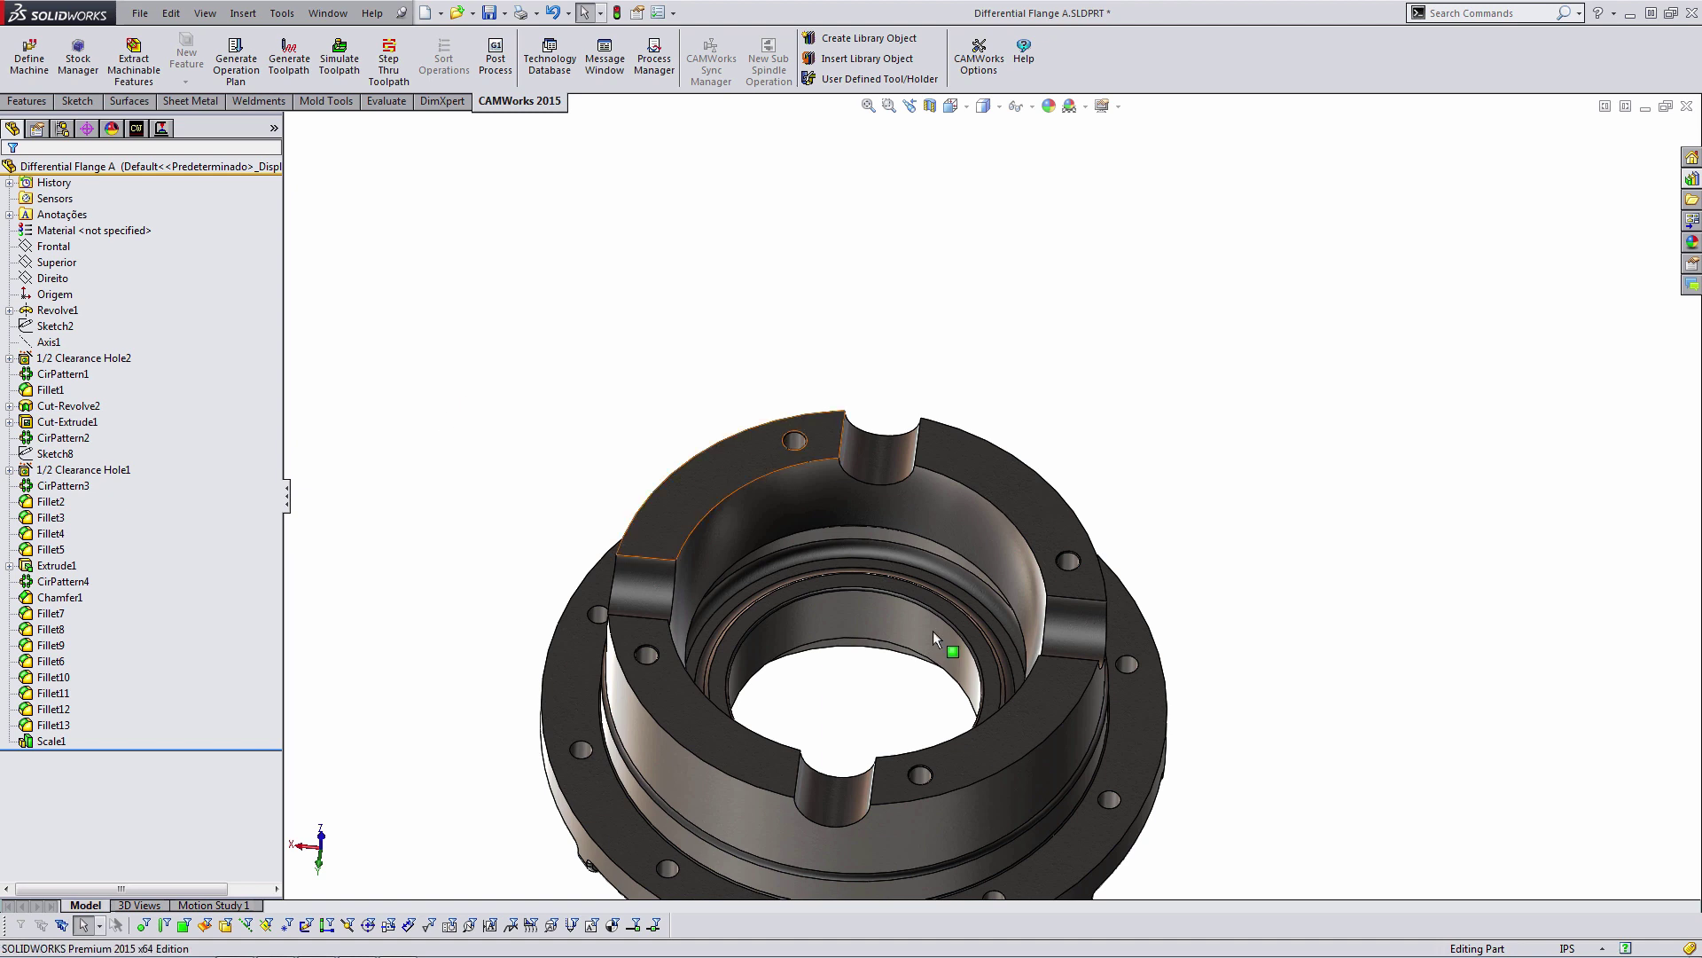
- Create a part configuration named '8 Hole' through Add Configuration in the ConfigurationManager
scroll(988, 653, "up", 3)
middle_click_drag(987, 656, 990, 683)
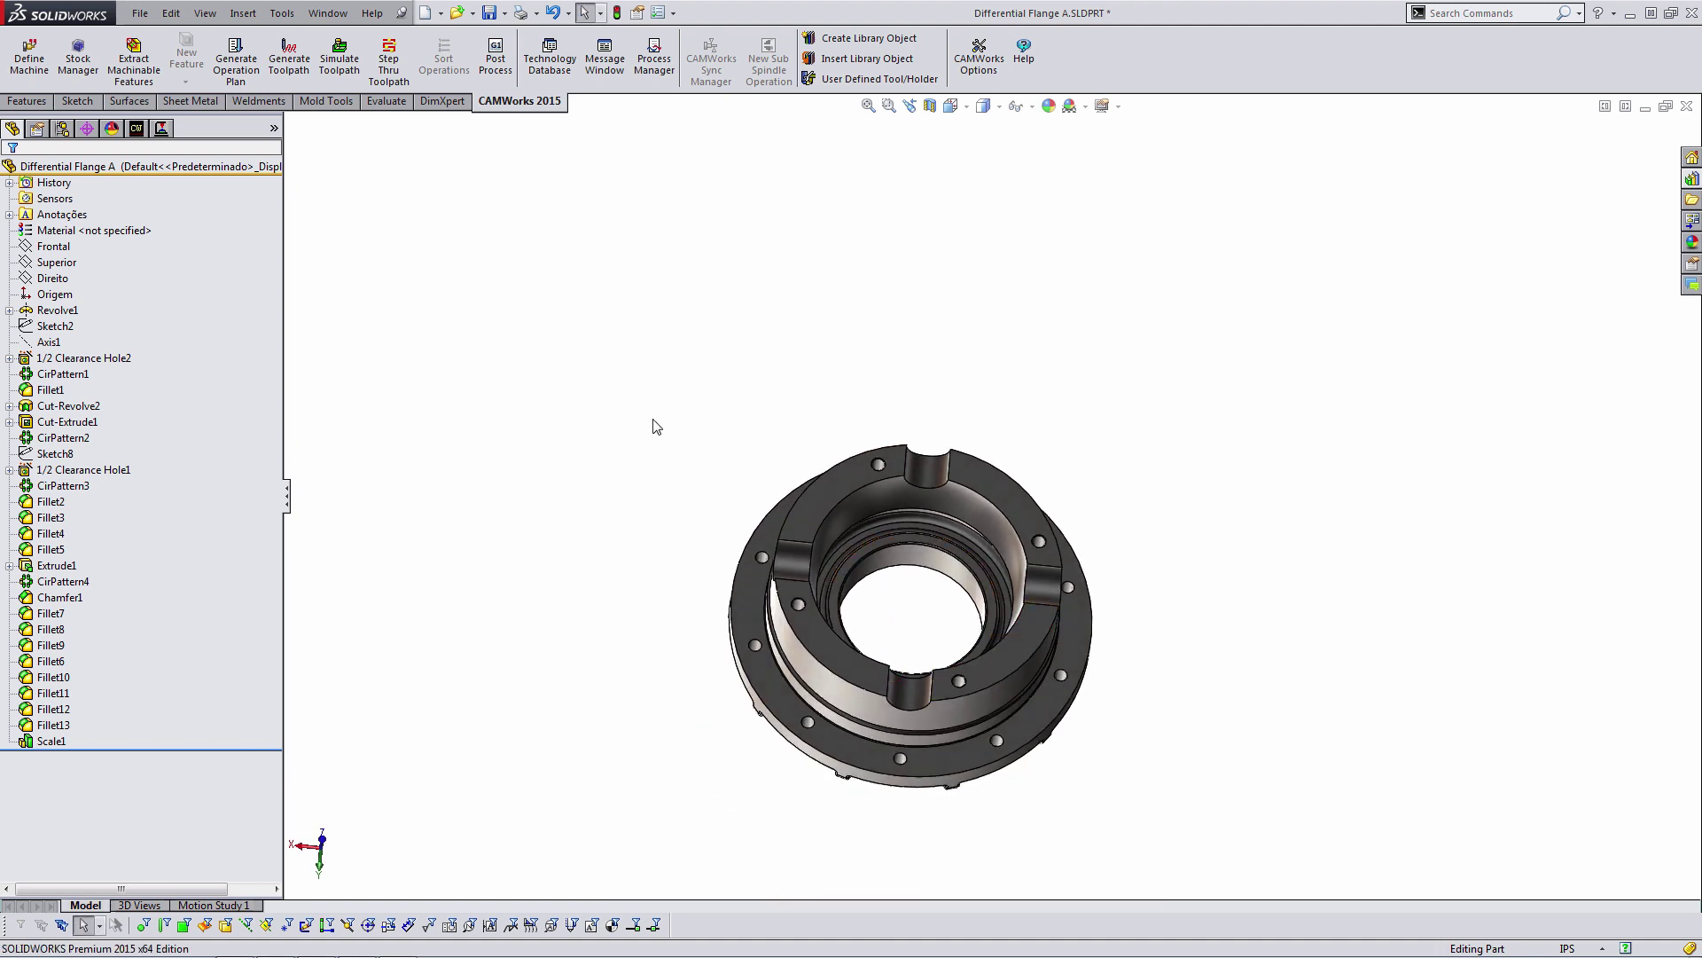
left_click(63, 130)
right_click(78, 170)
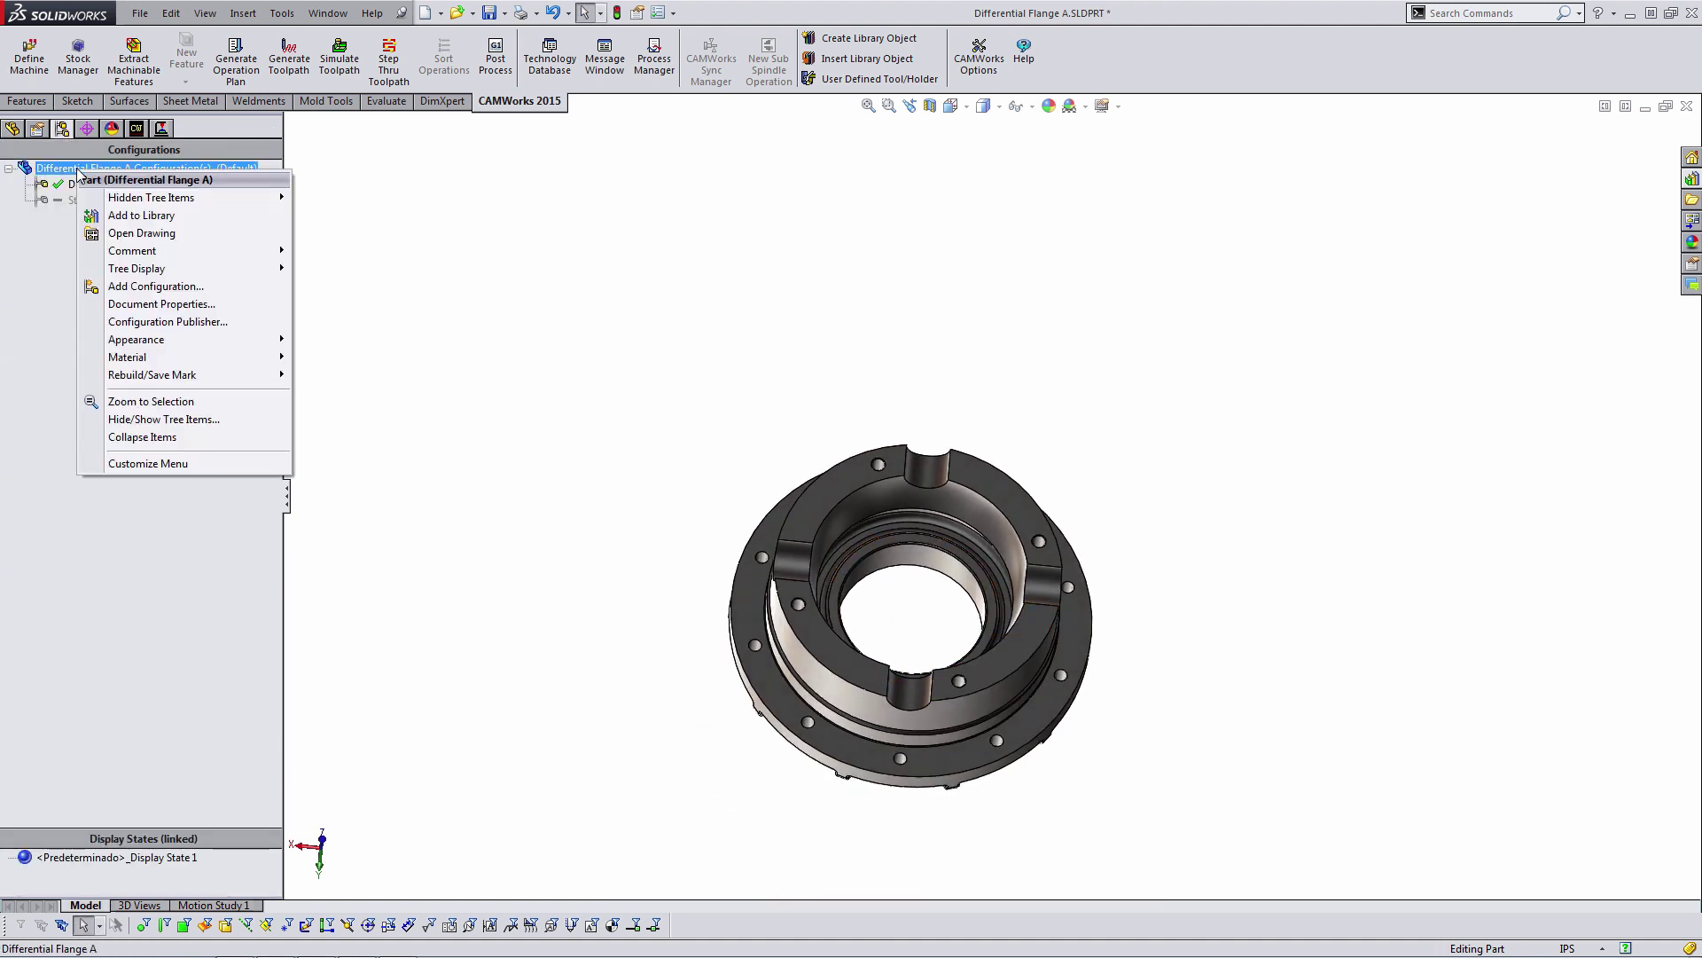
left_click(145, 287)
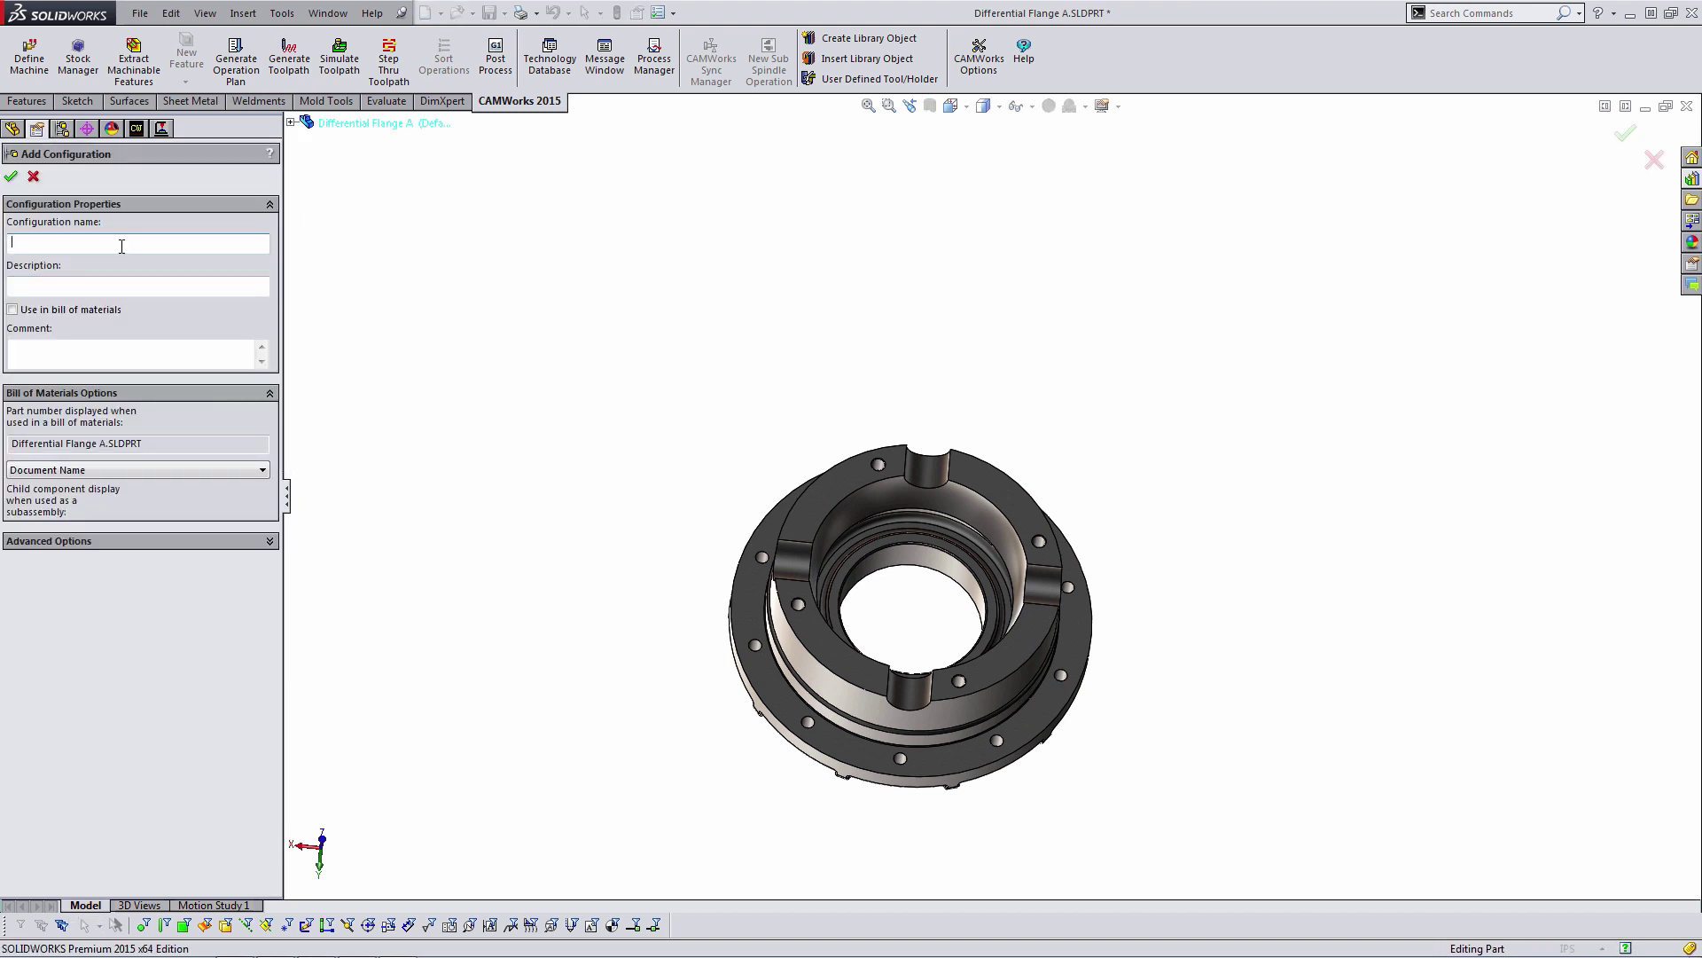
type("*")
key("BackSpace")
type("8 Hole")
- Suppress the CirPattern3 clearance-hole pattern
left_click(12, 175)
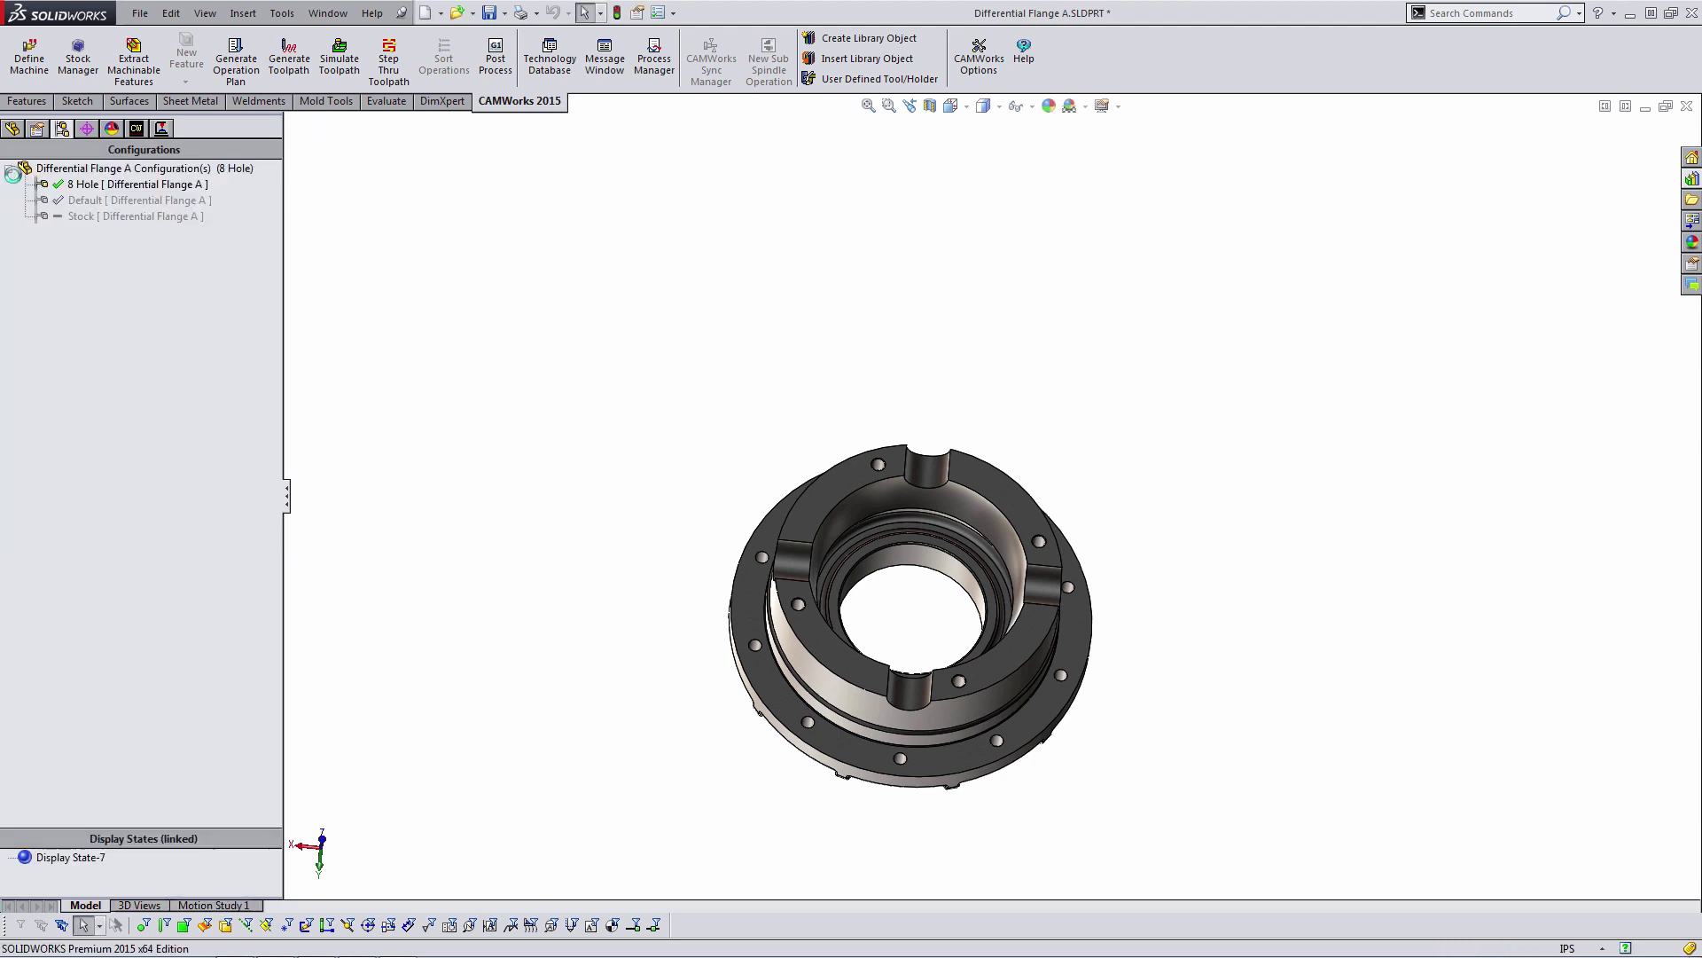
left_click(13, 127)
left_click(58, 581)
left_click(61, 485)
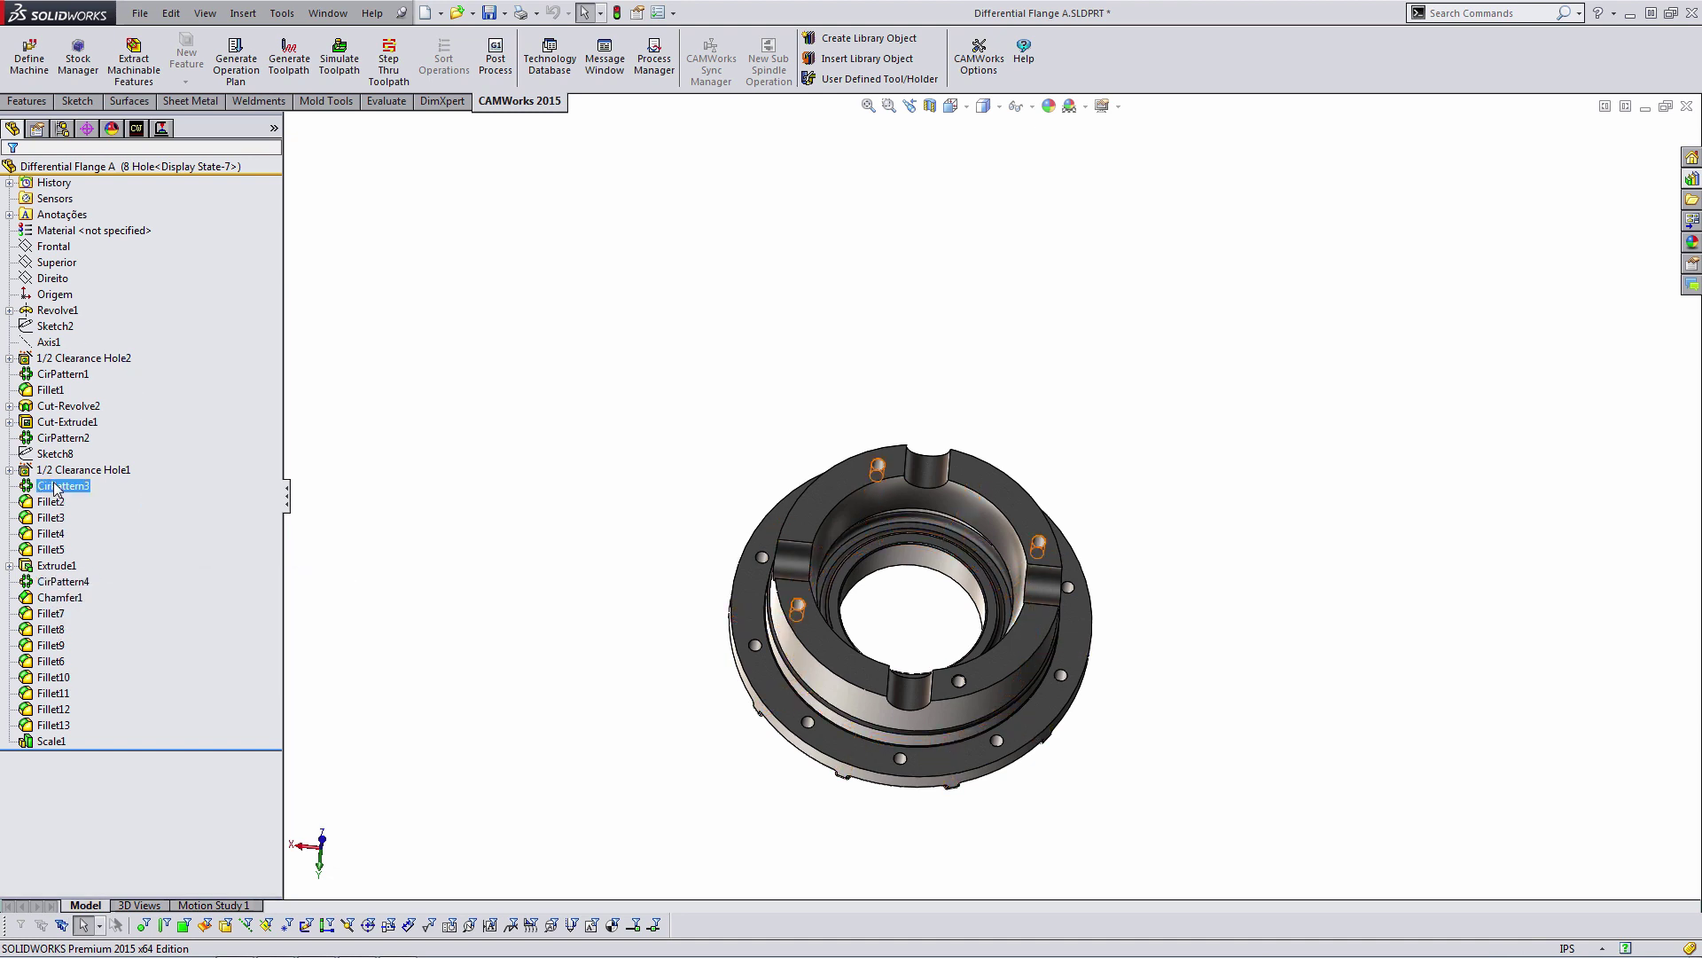
middle_click_drag(727, 510, 762, 497)
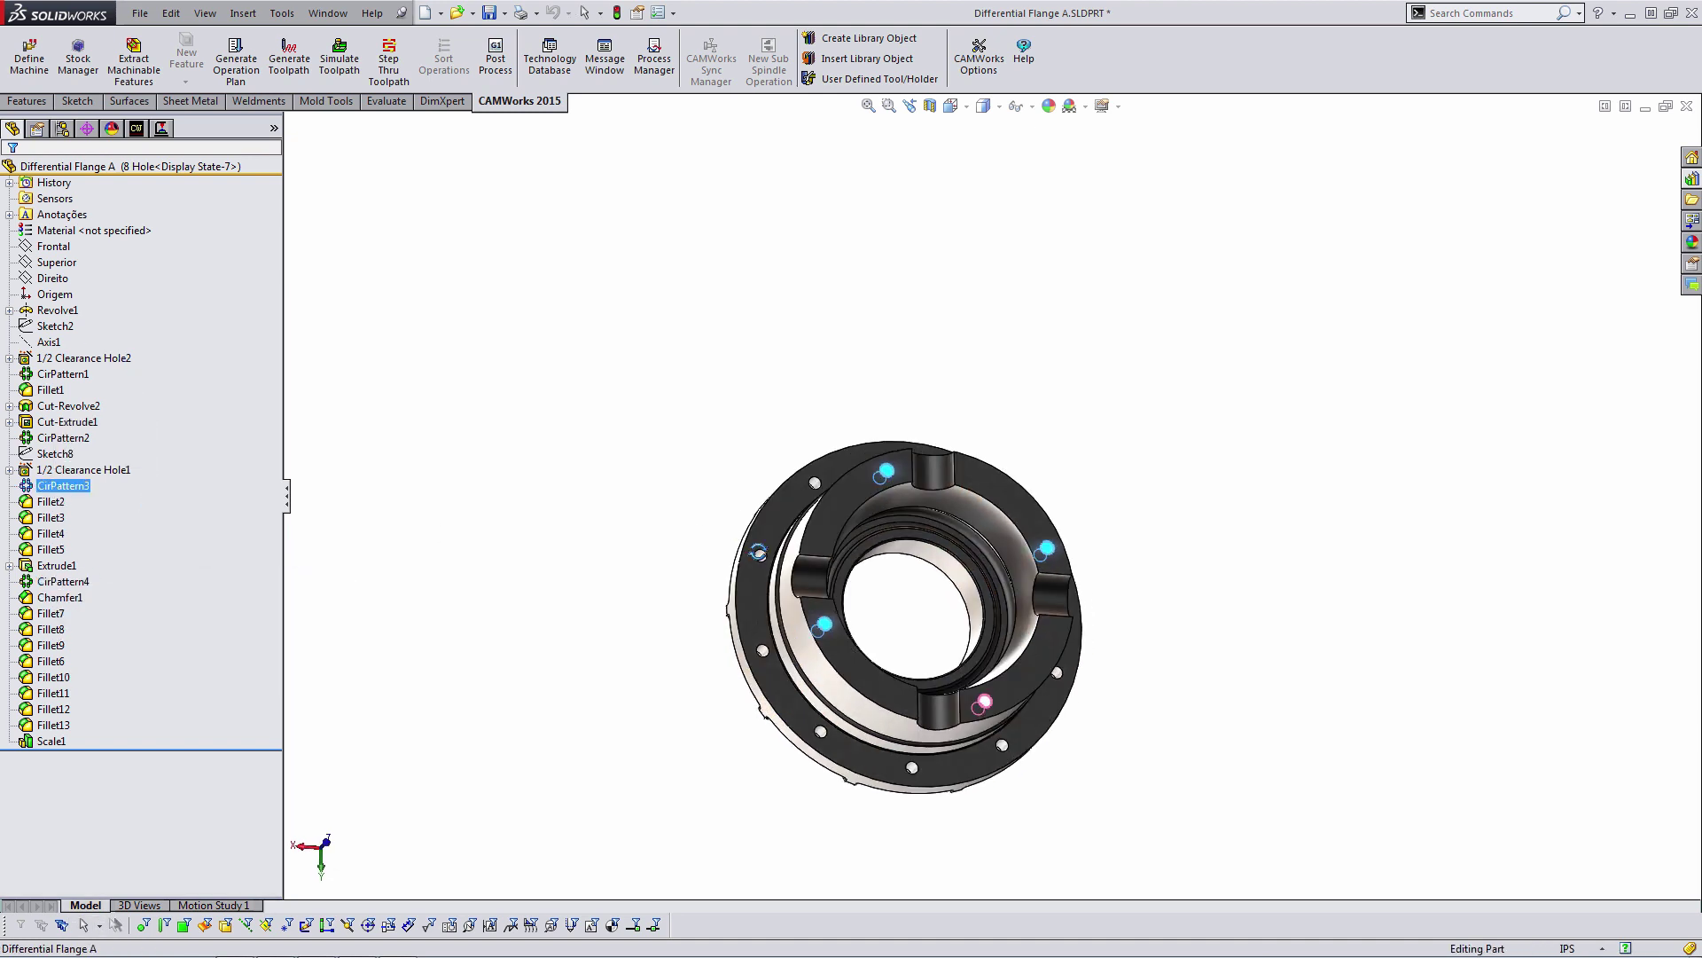
right_click(44, 487)
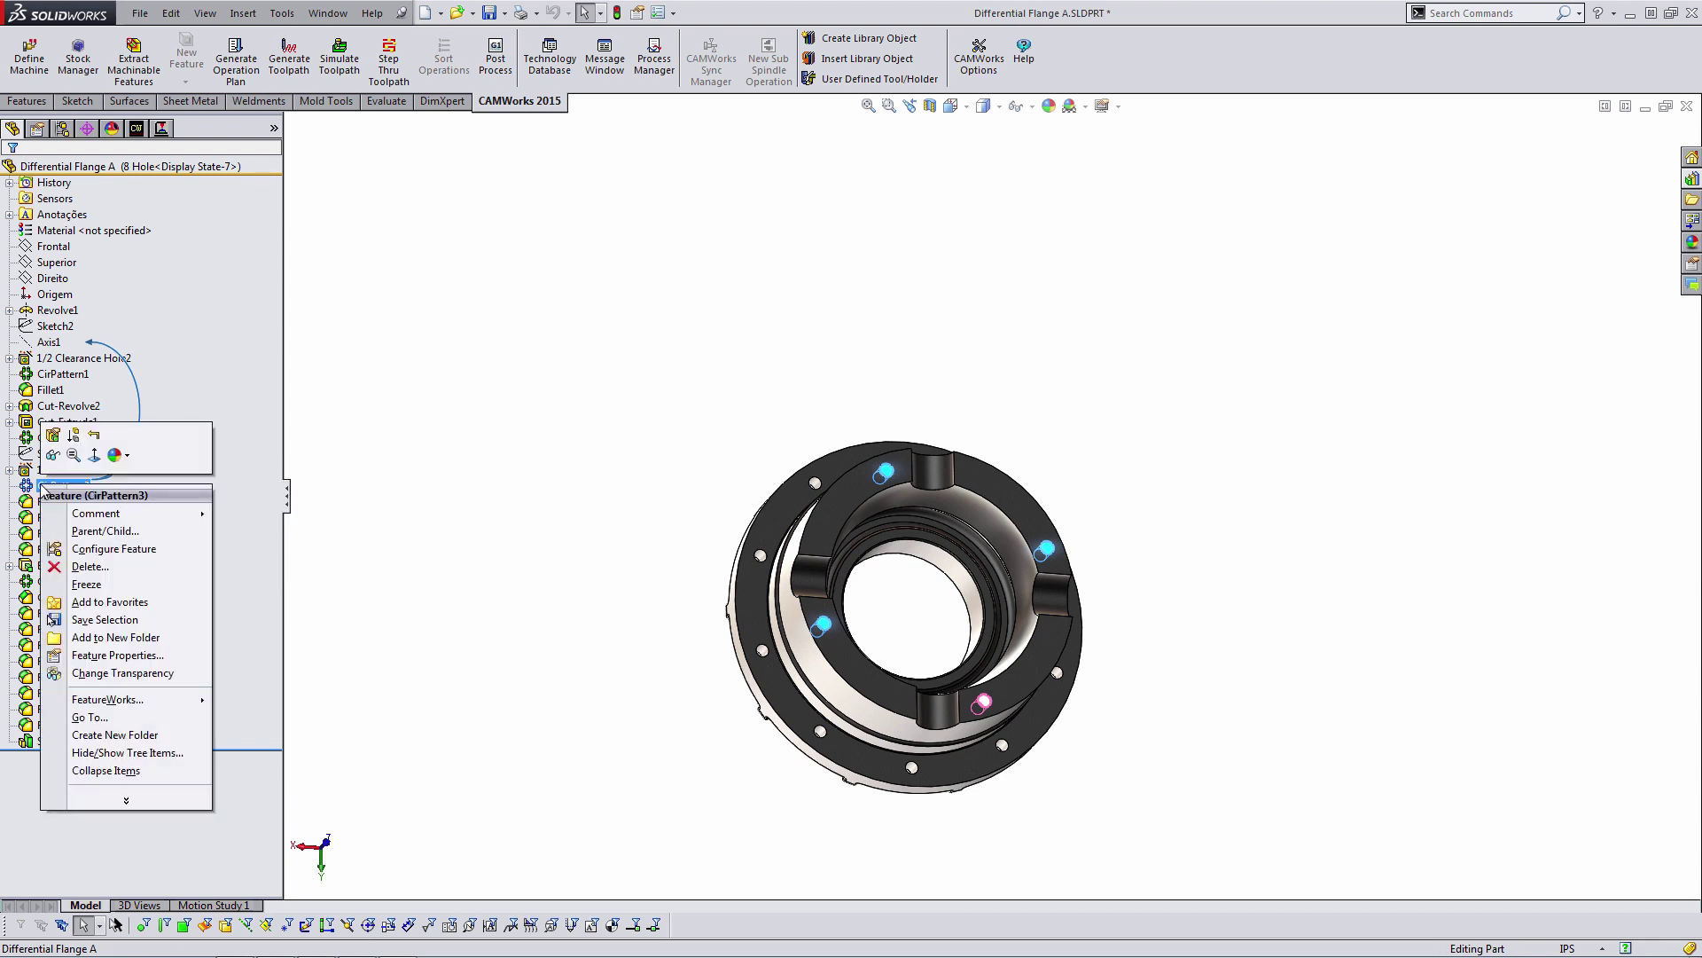
left_click(74, 435)
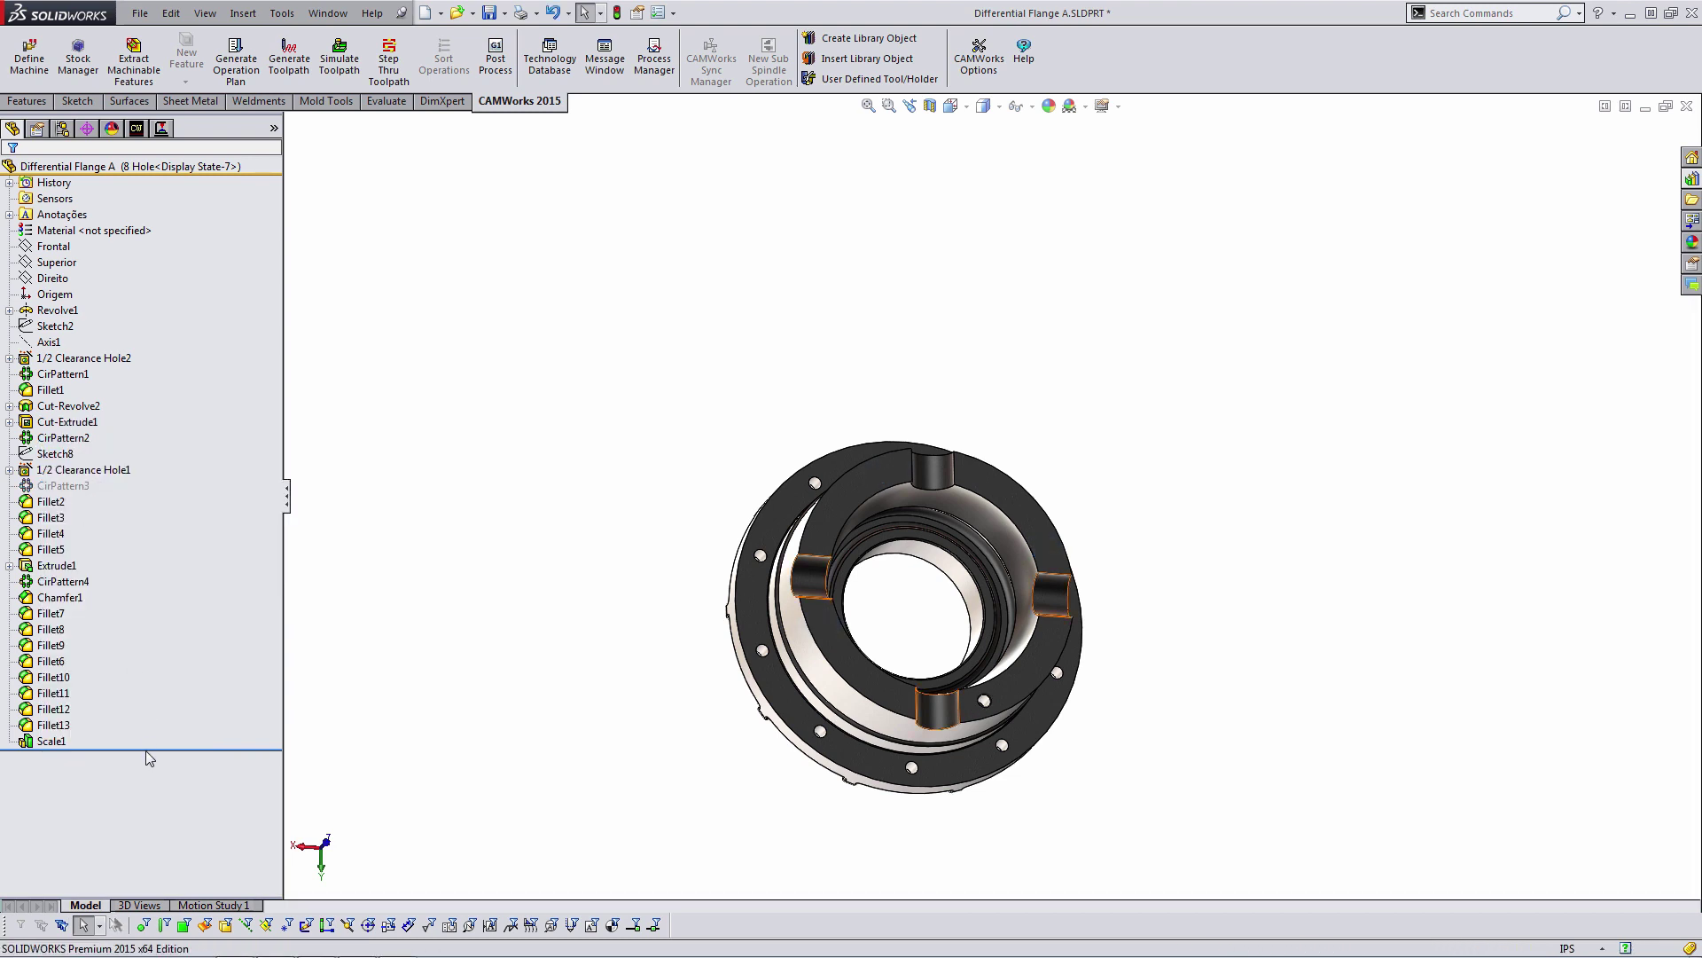
- Add a circular pattern of 1/2 Clearance Hole1 with 8 instances
left_click(85, 470)
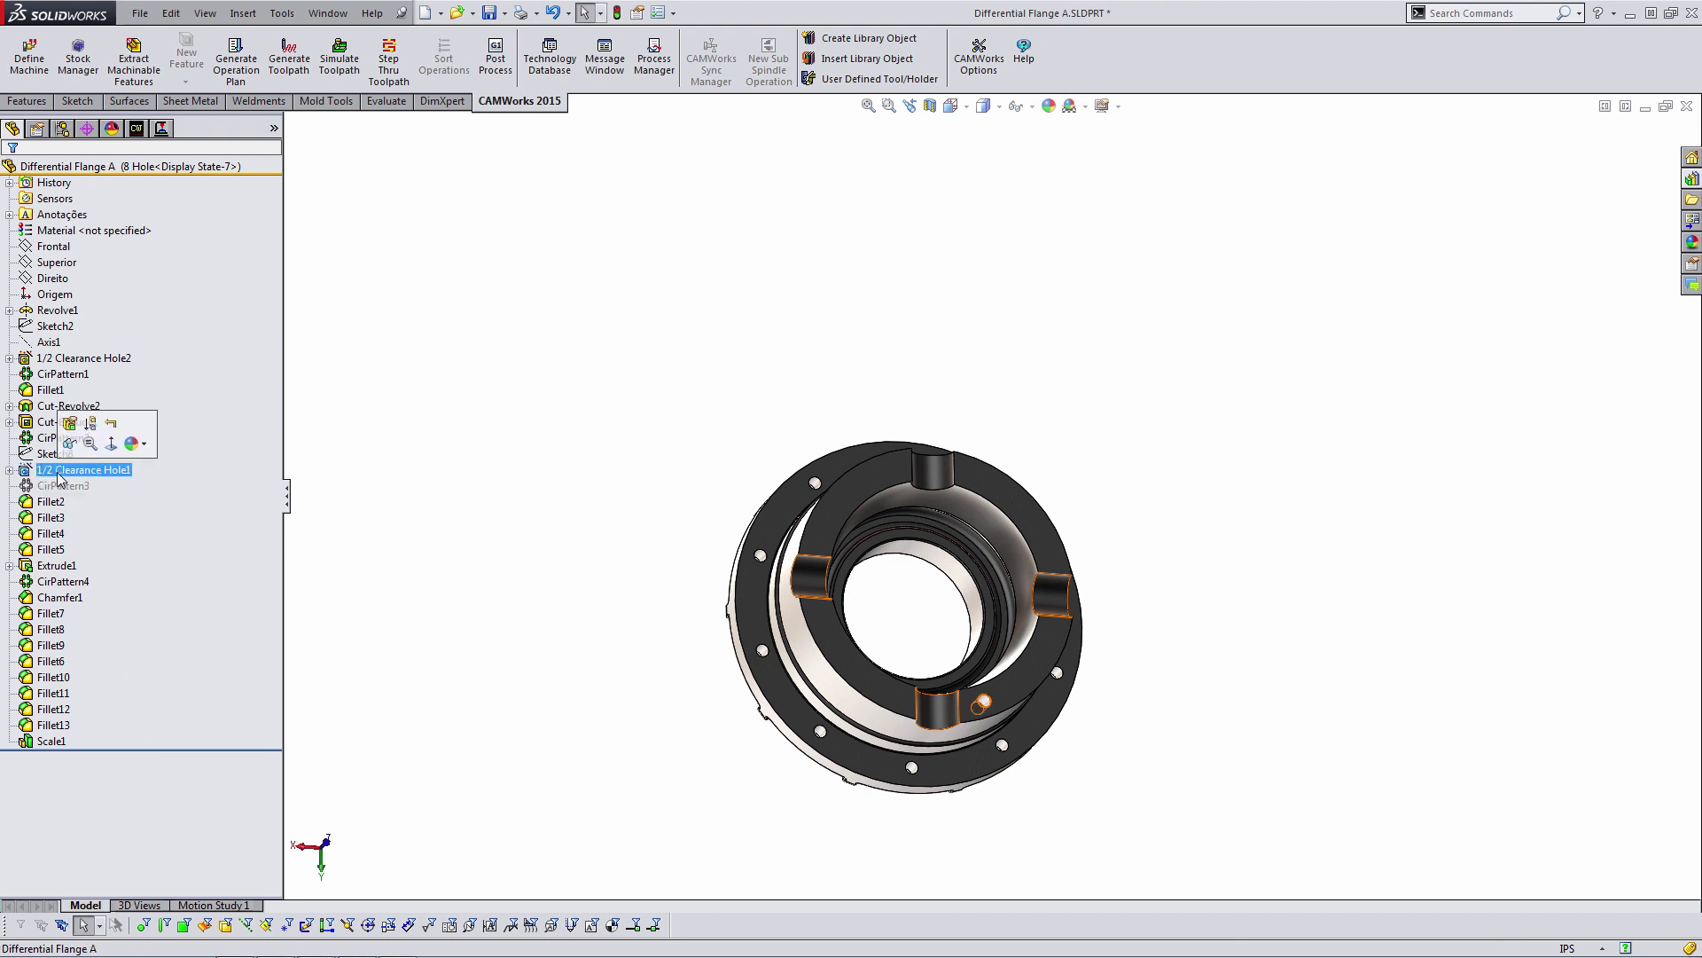
left_click(26, 100)
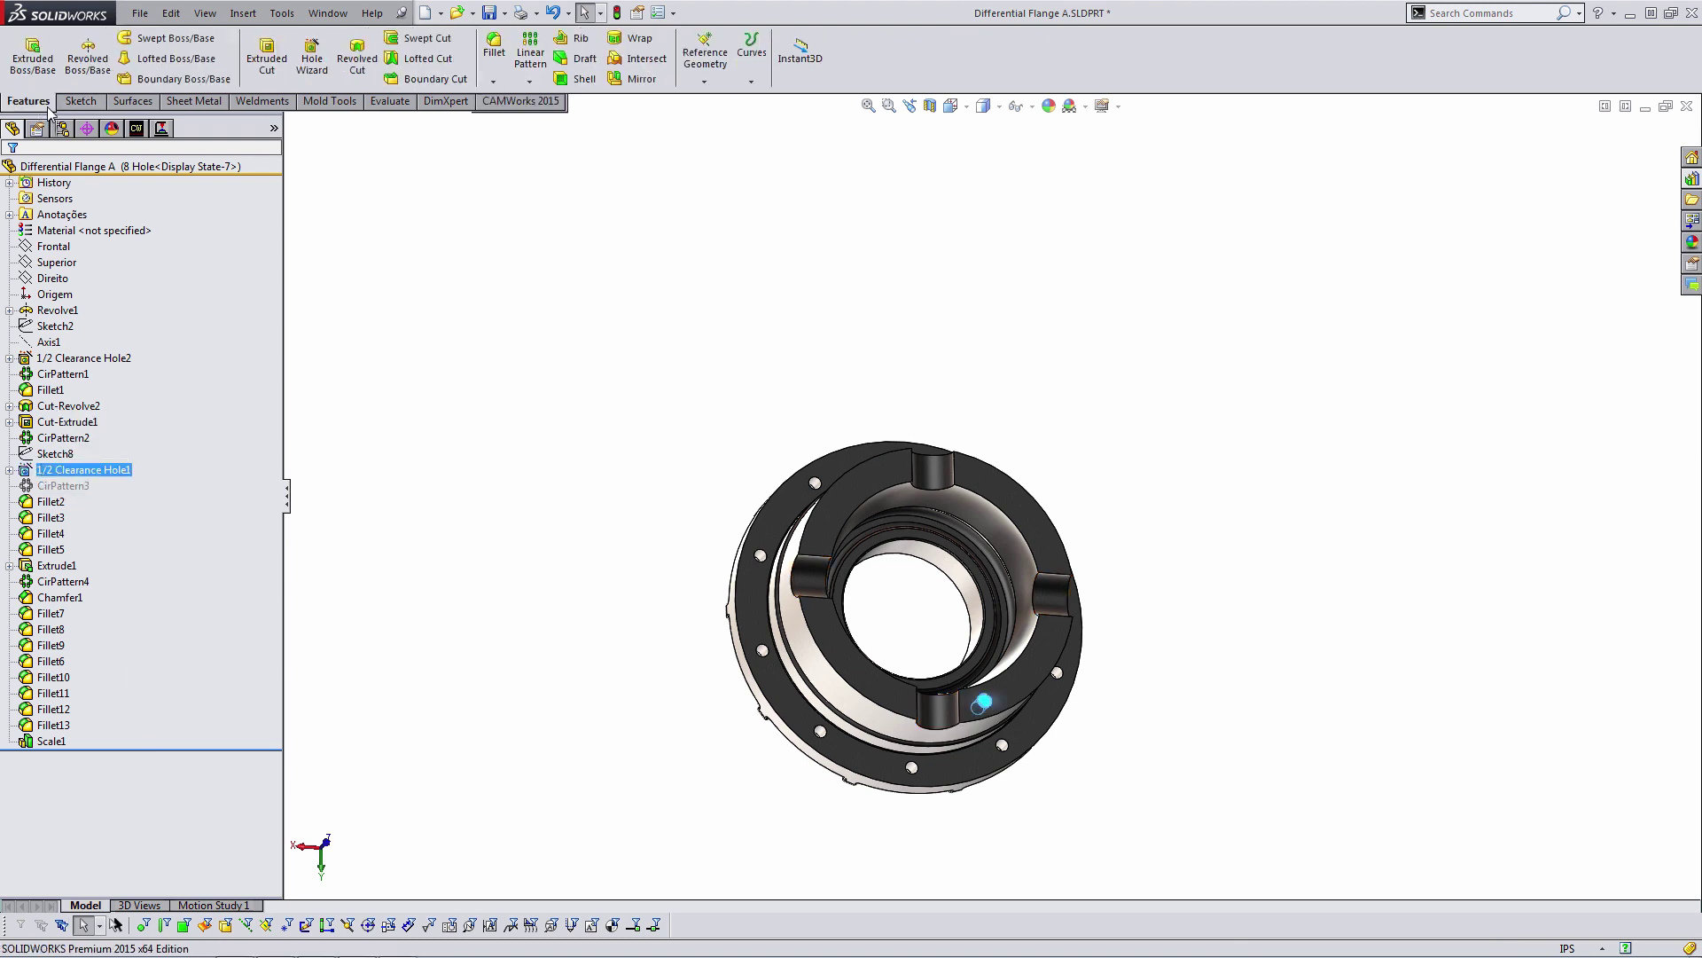
left_click(530, 81)
left_click(547, 117)
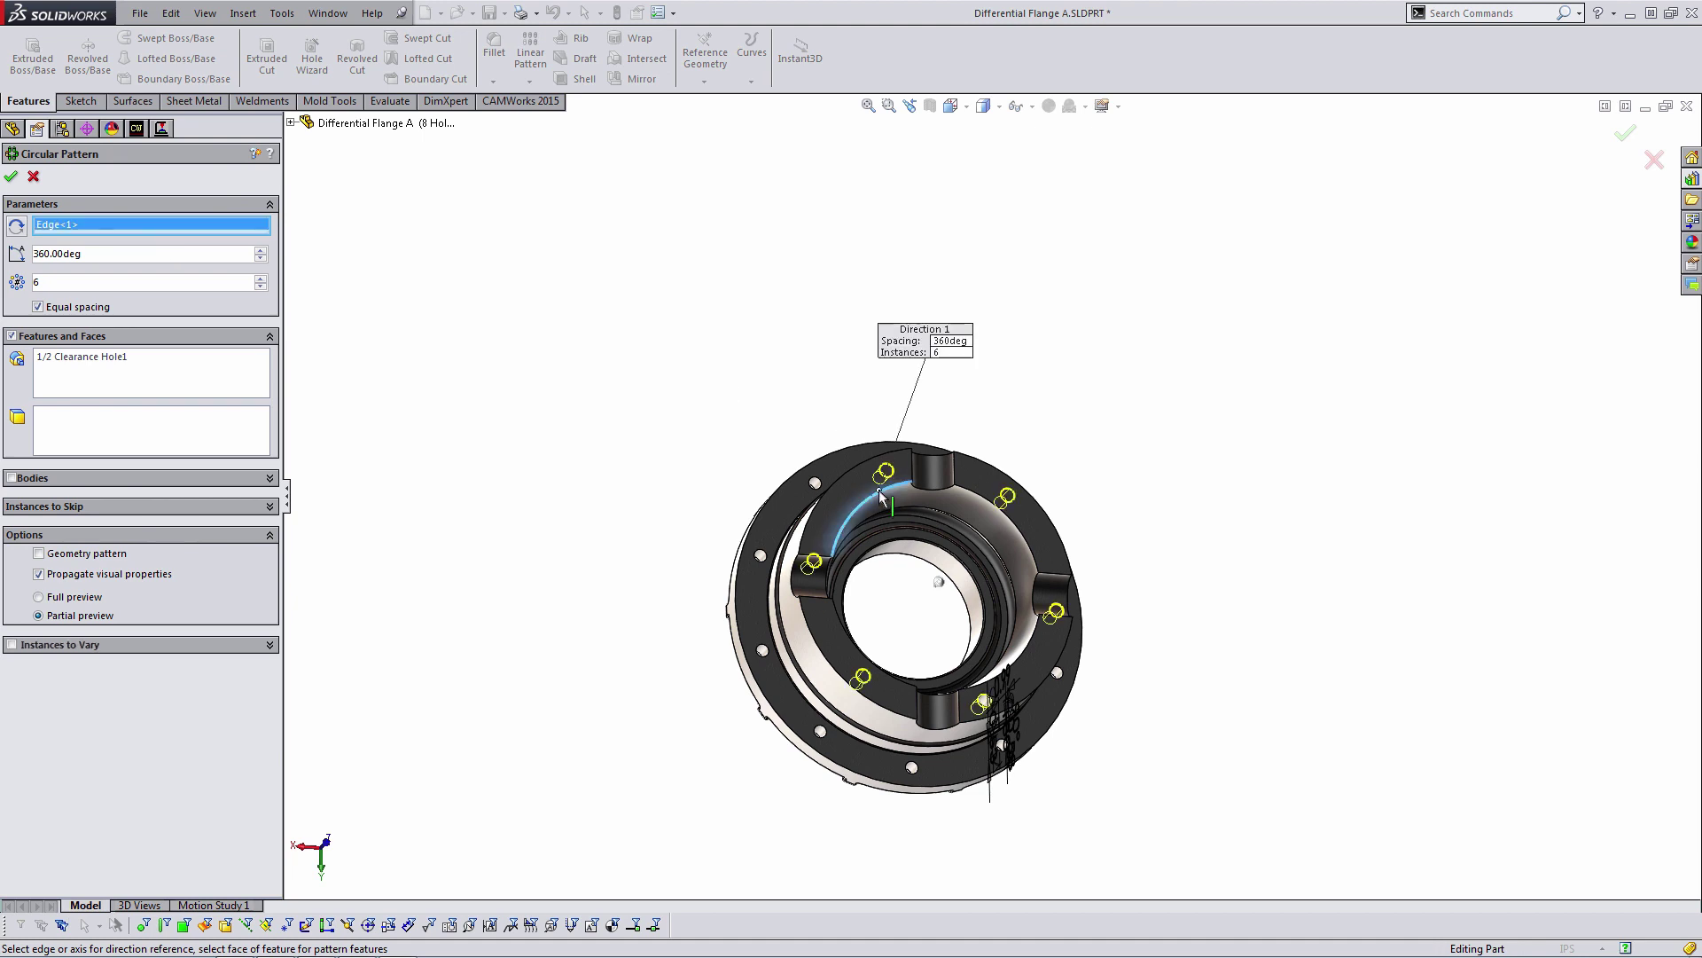
left_click(260, 278)
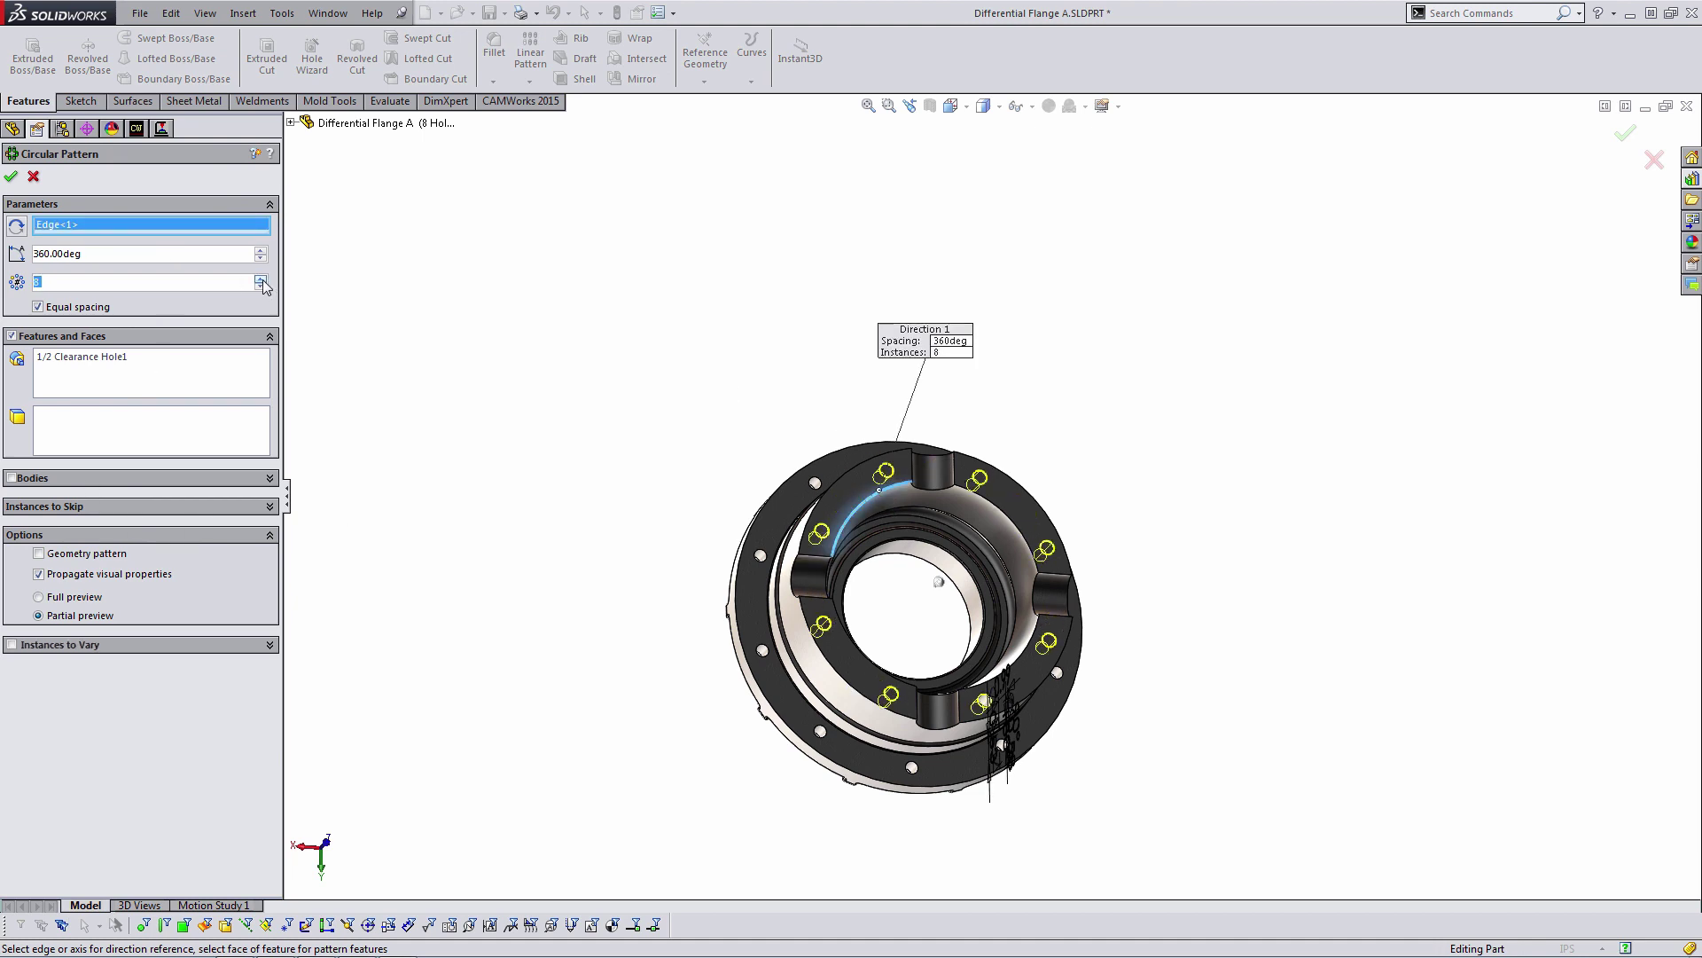
left_click(11, 175)
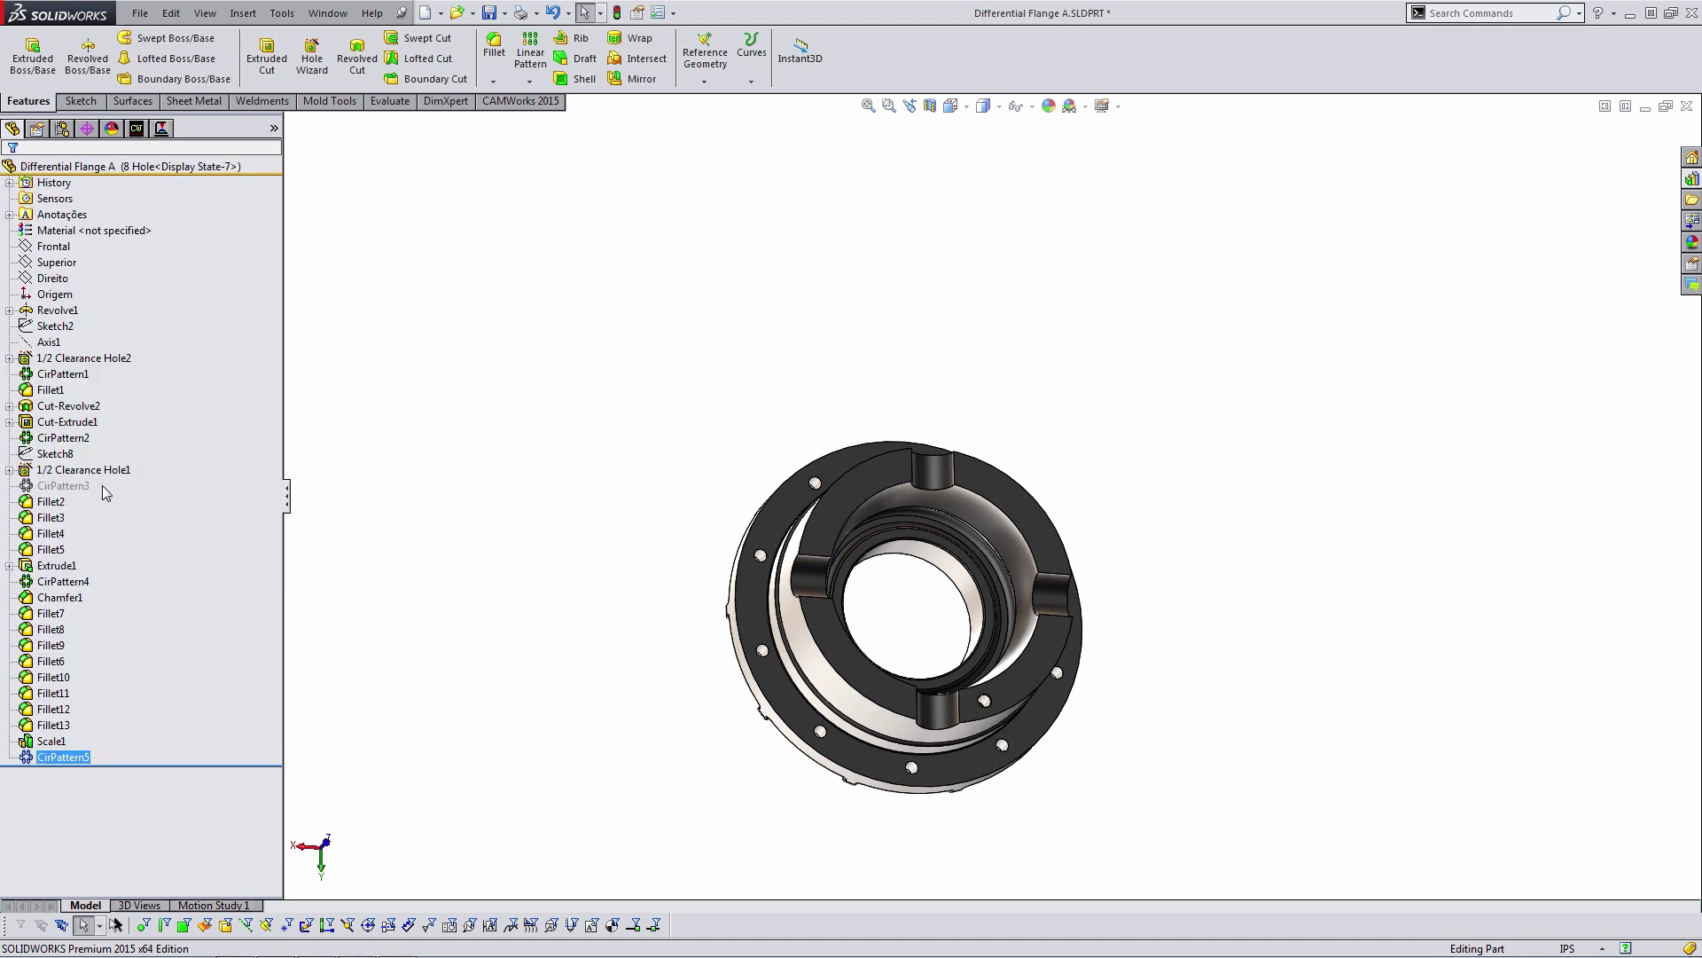
- Edit CirPattern5 and clear all its Instances to Skip
mouse_move(71, 588)
left_click(64, 486)
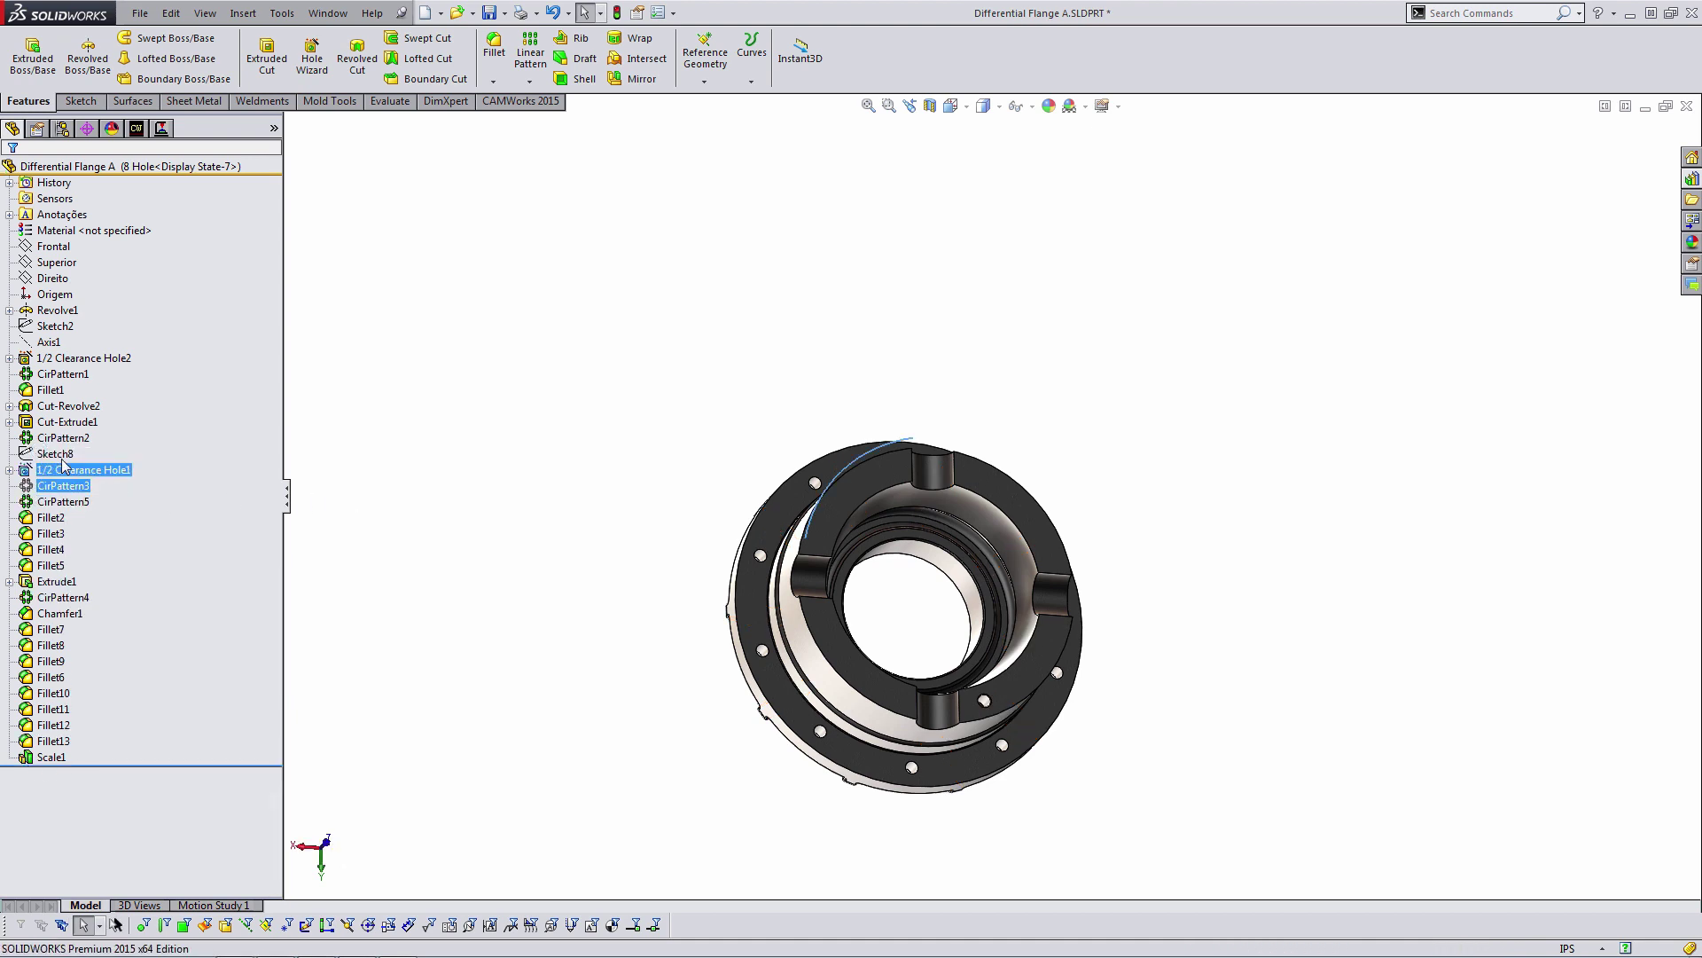
left_click(125, 474)
left_click(69, 539)
right_click(67, 537)
left_click(106, 552)
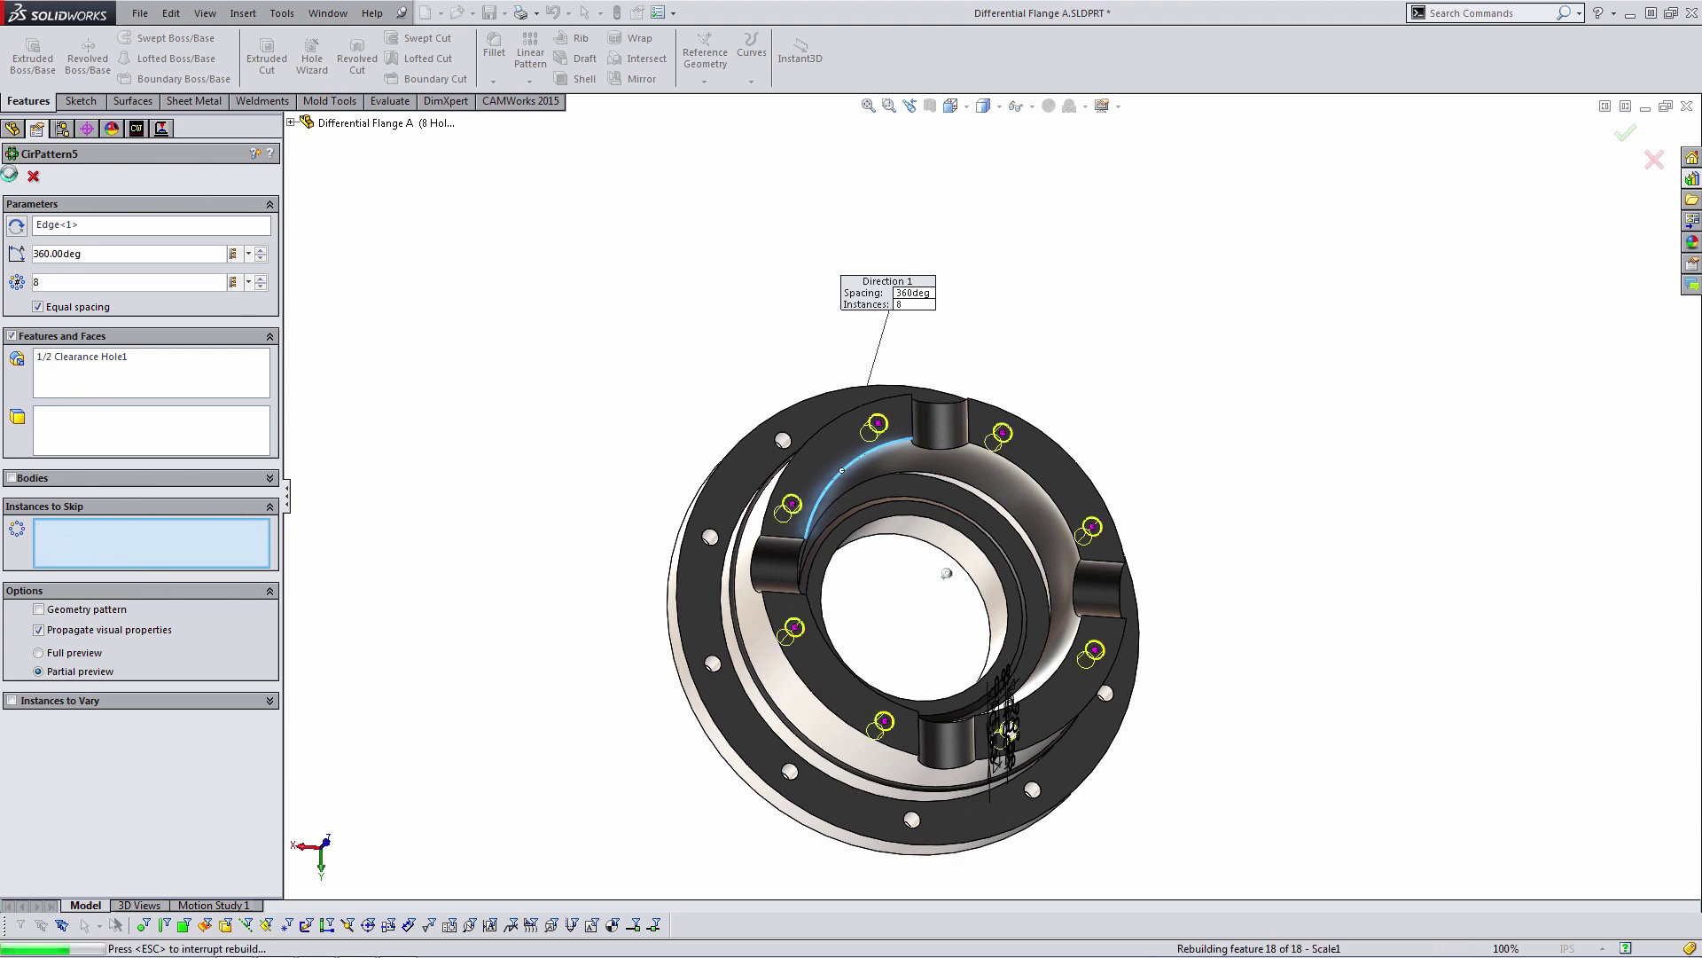
key("Return")
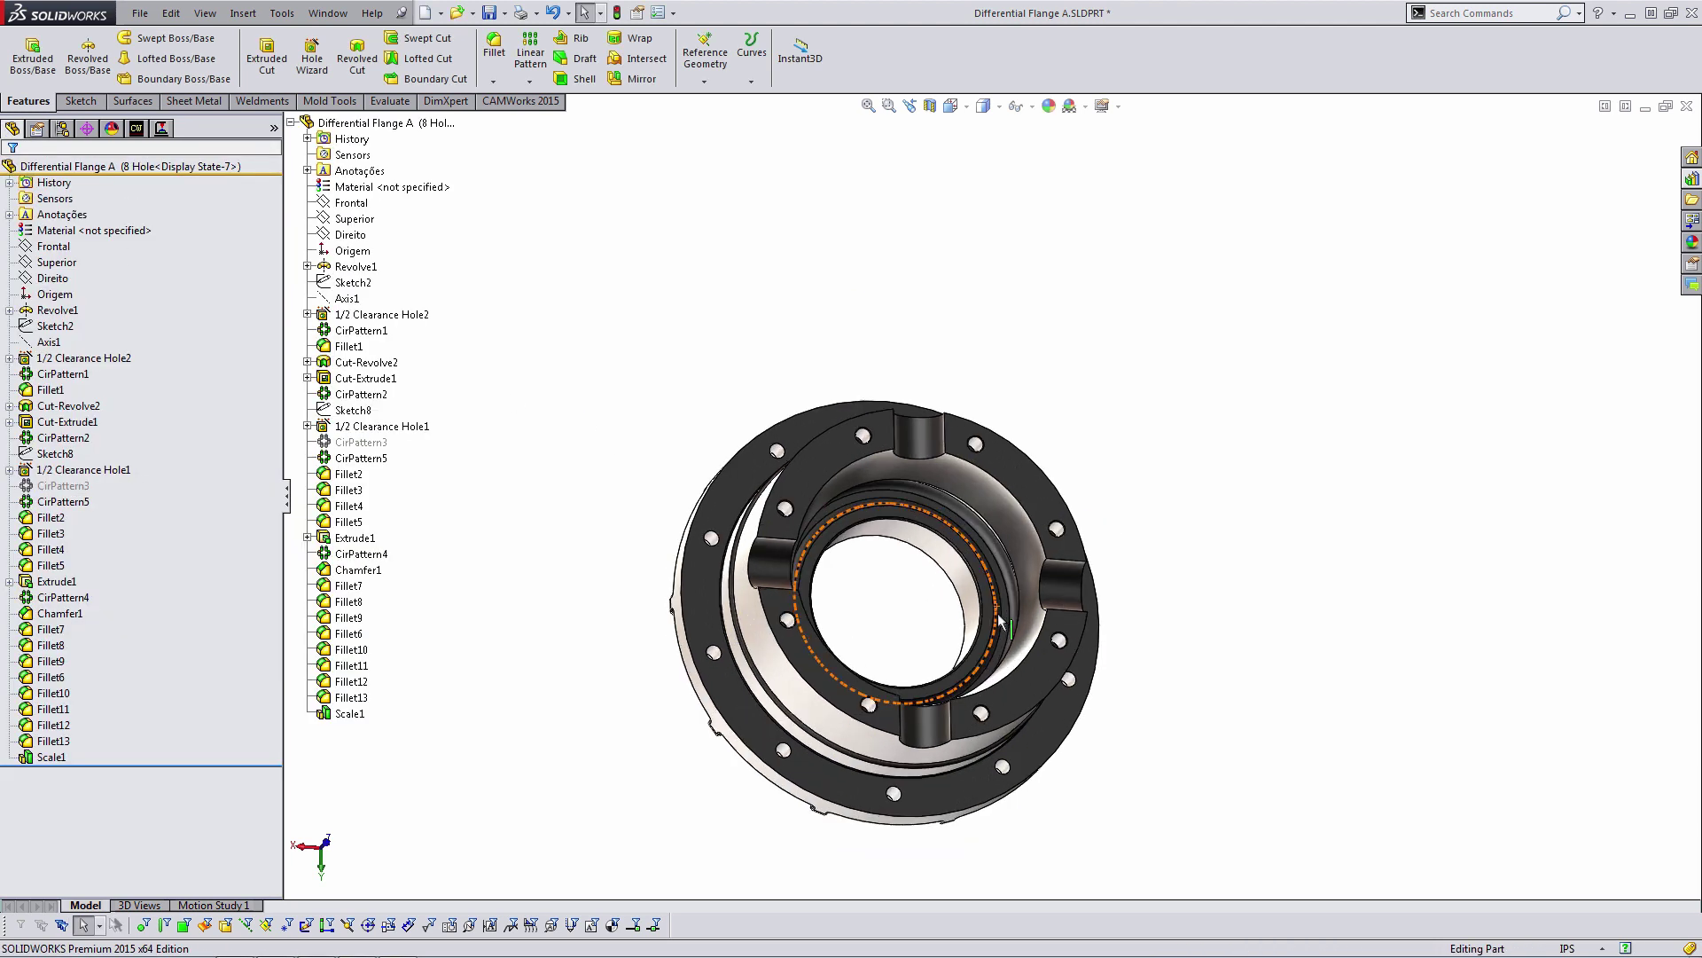
- Activate Default and then 8 Hole, then switch to the CAMWorks tree to get the configuration prompt
left_click(62, 129)
left_click(99, 203)
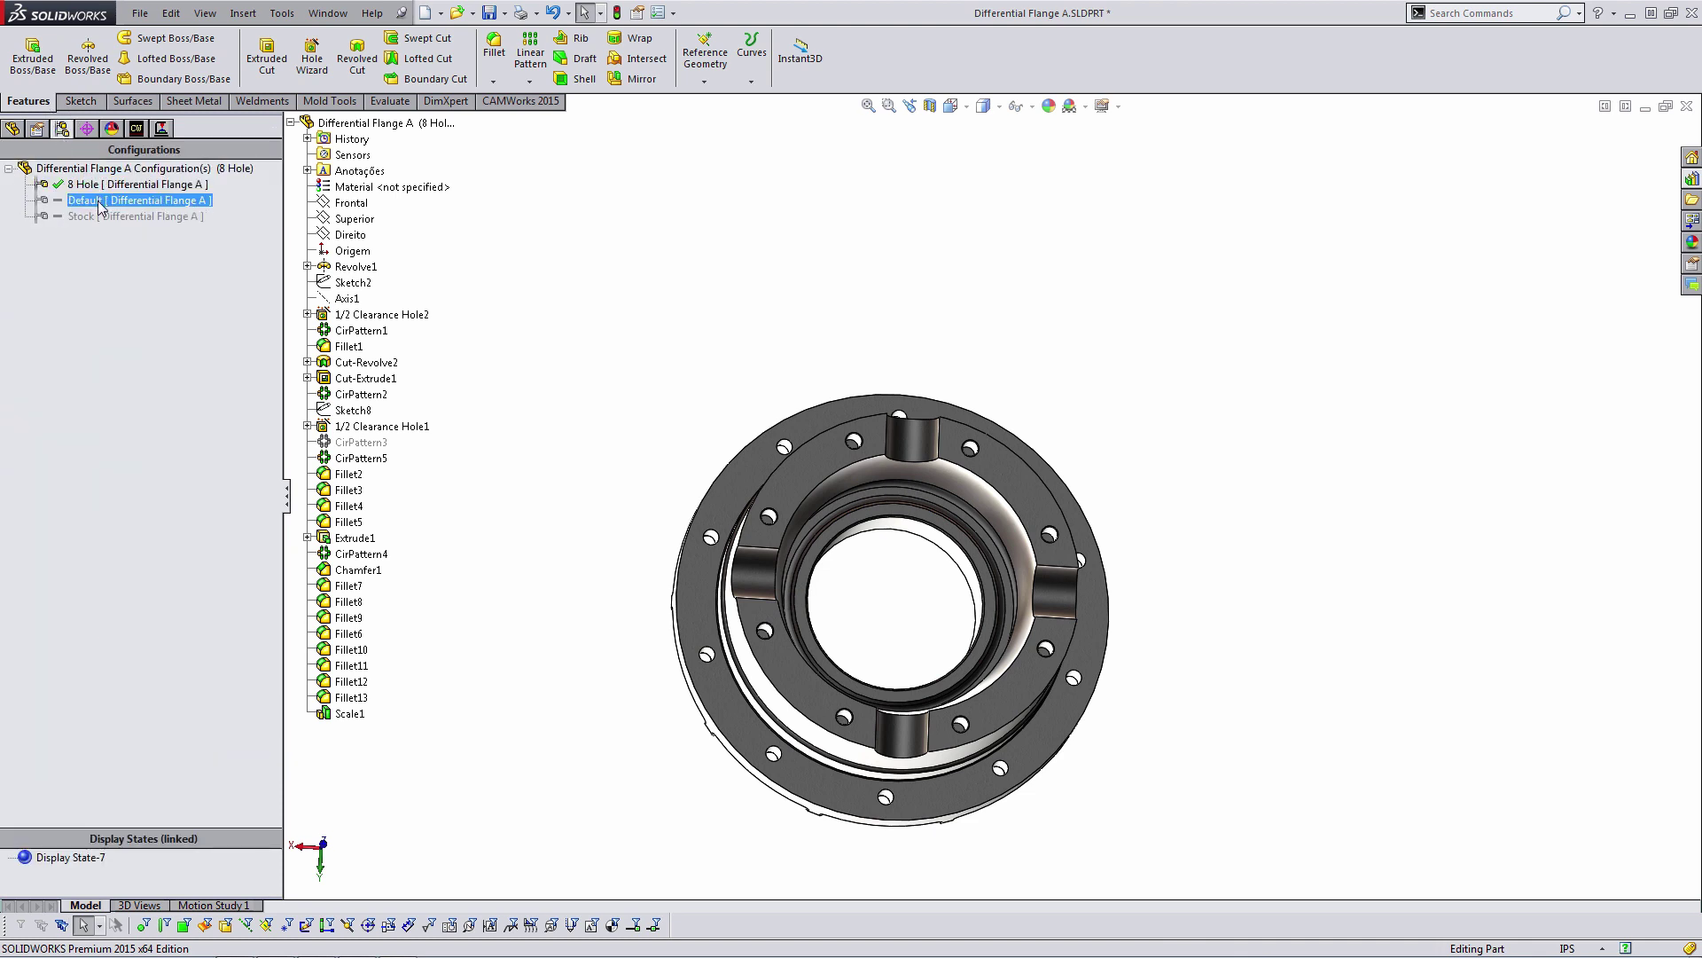
double_click(100, 203)
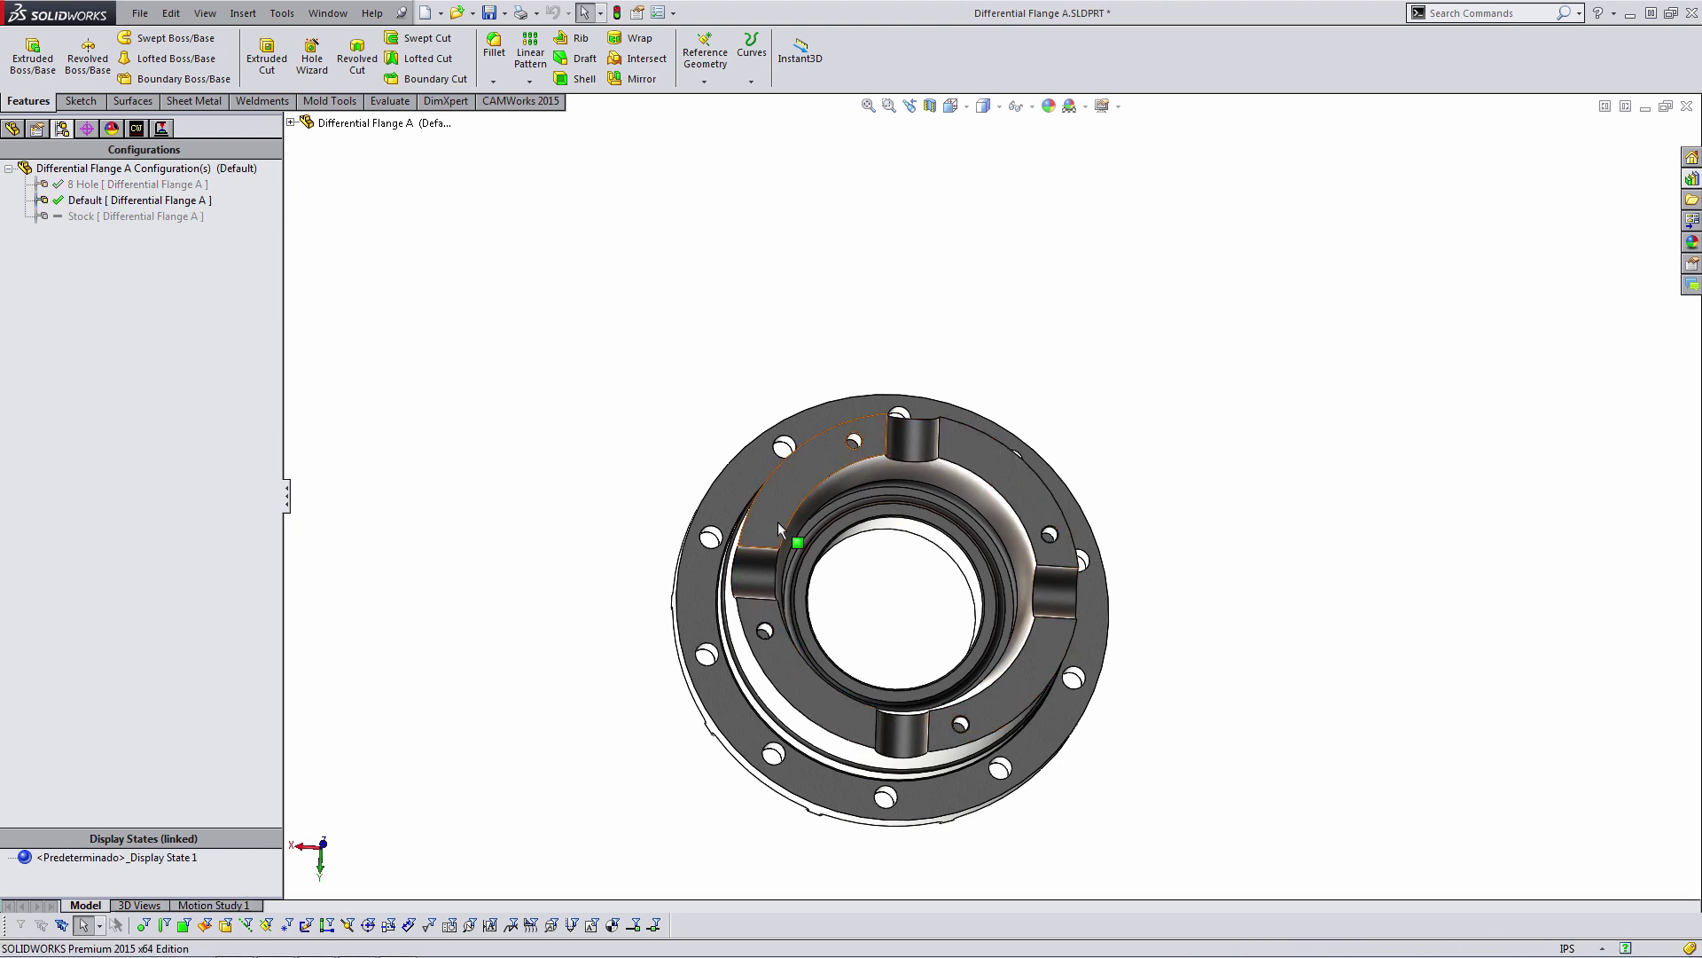
left_click(123, 186)
double_click(122, 186)
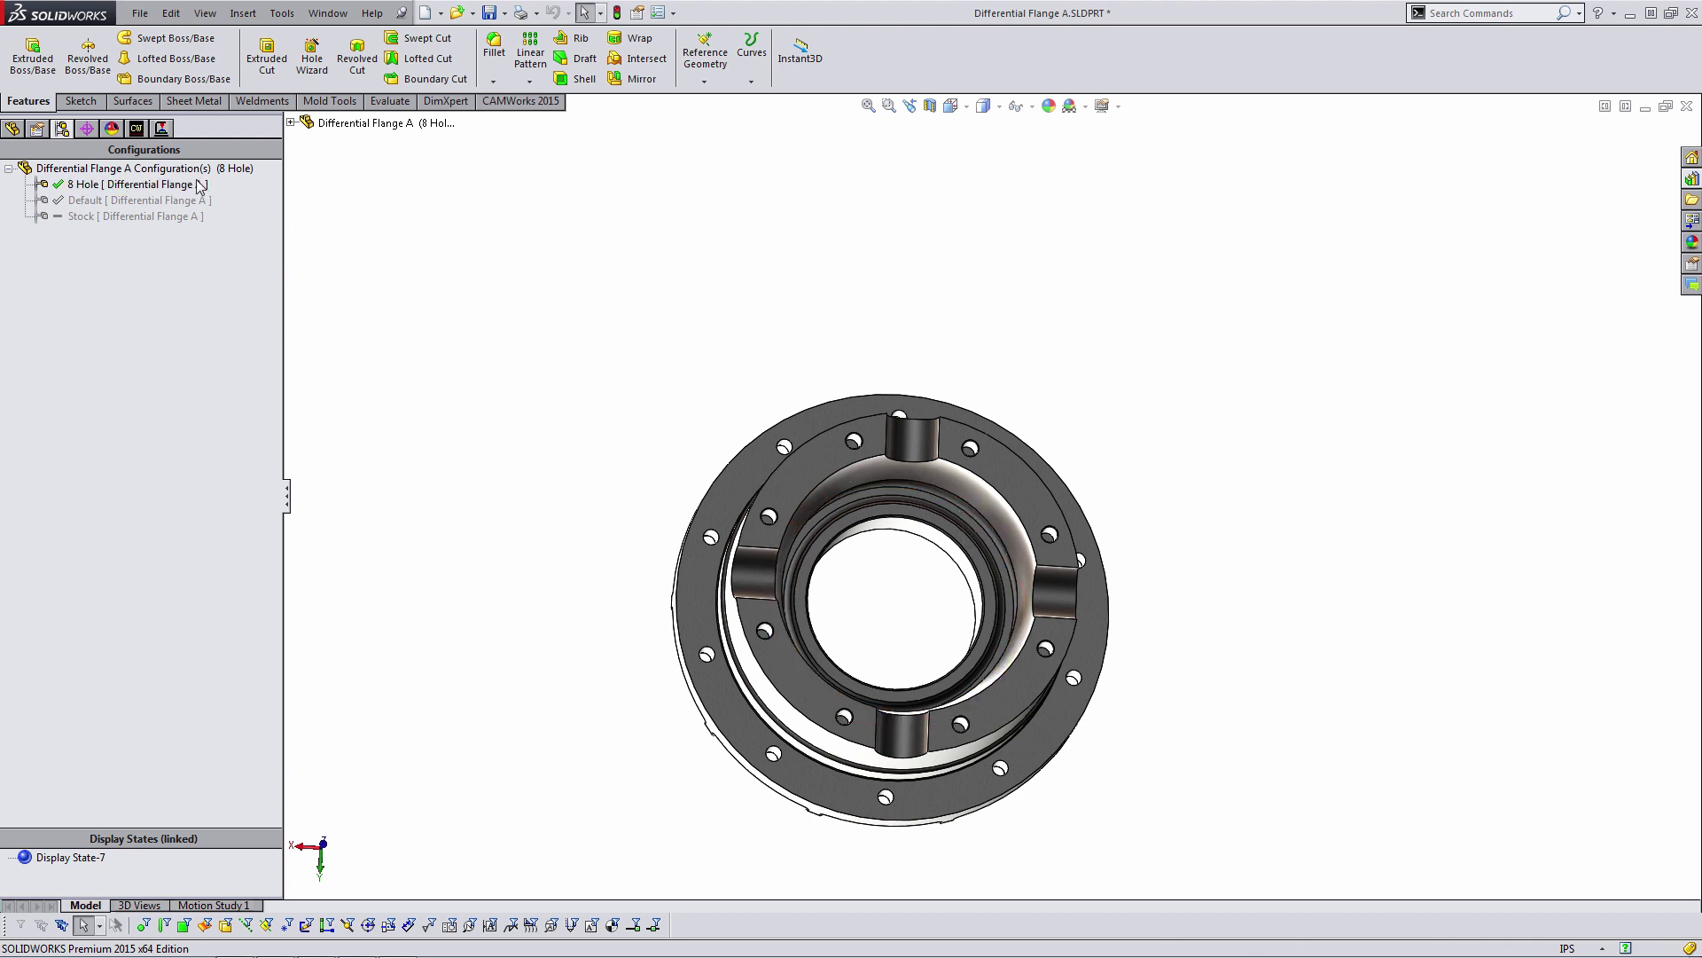
left_click(165, 202)
left_click(136, 130)
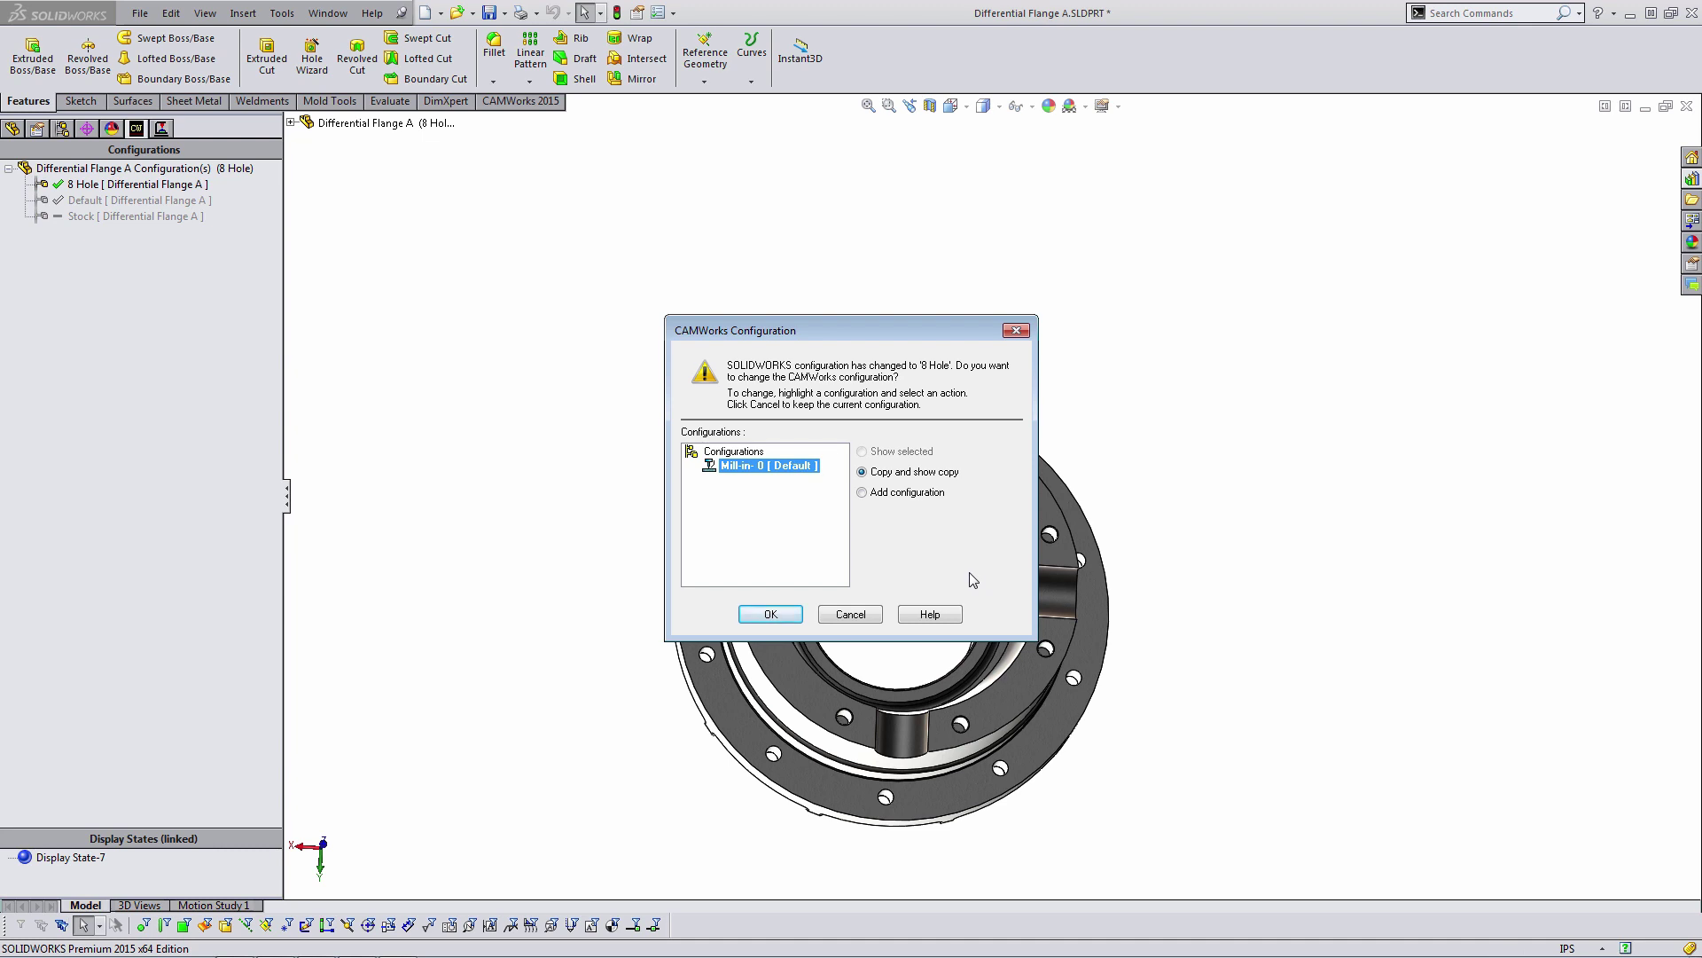
- Copy the CAM configuration as Mill-in-5 [8 Hole], run a Full rebuild, and cancel Associate Features
left_click(775, 610)
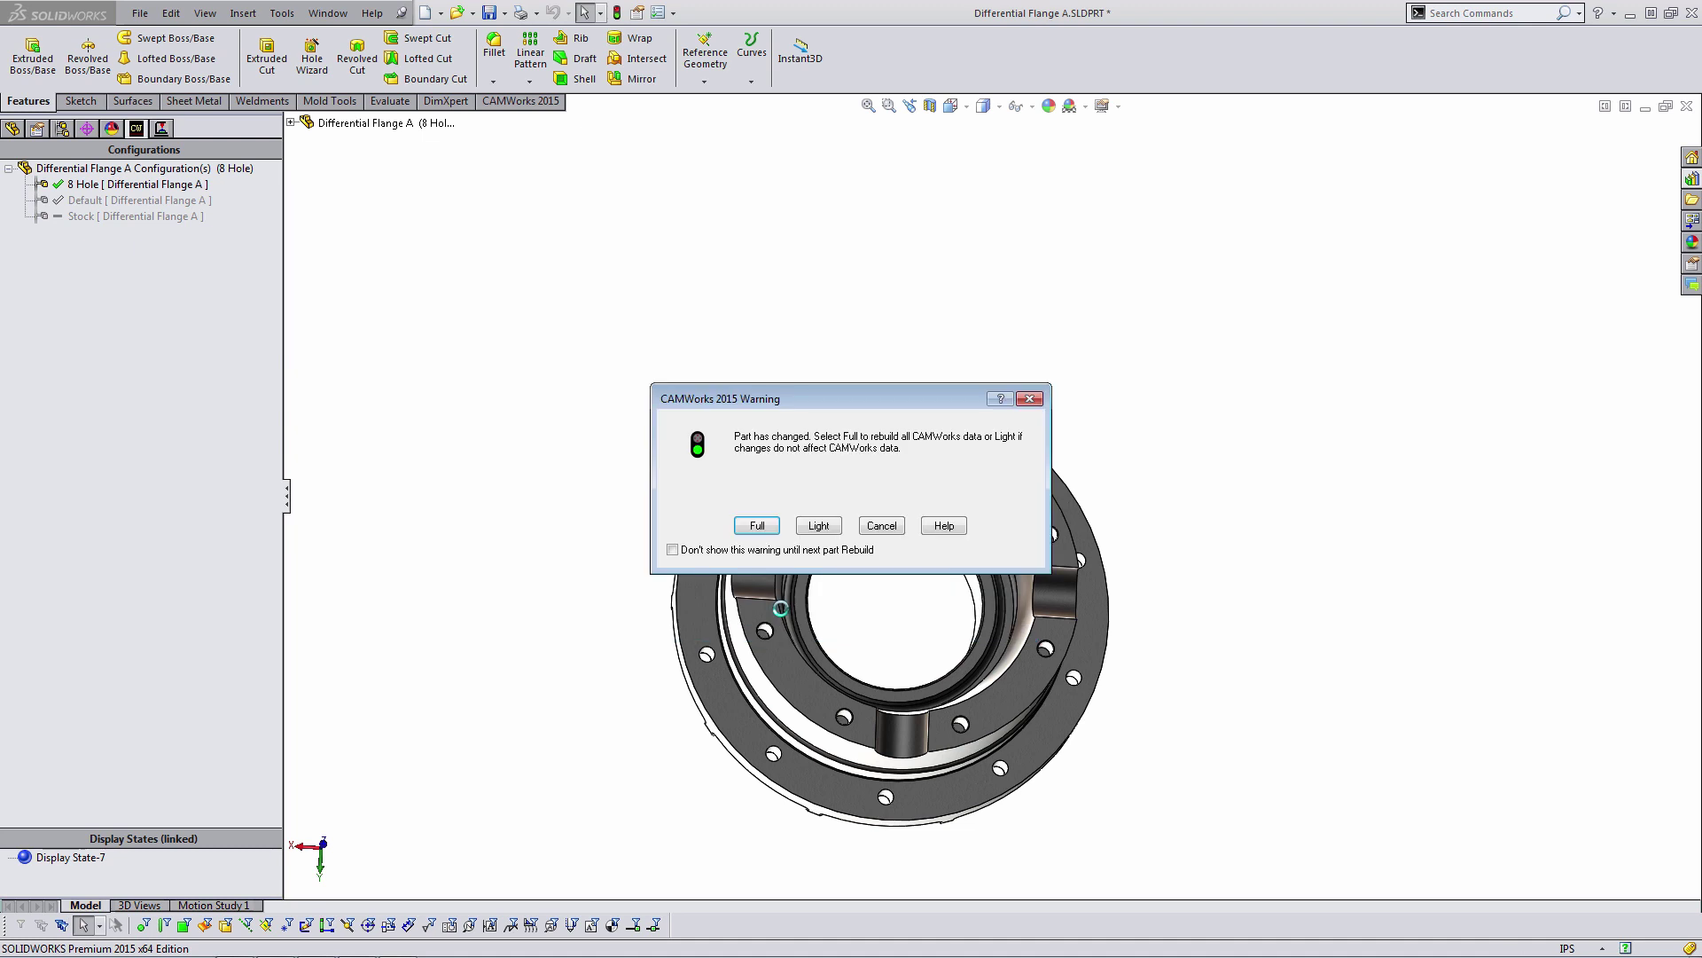
left_click(757, 525)
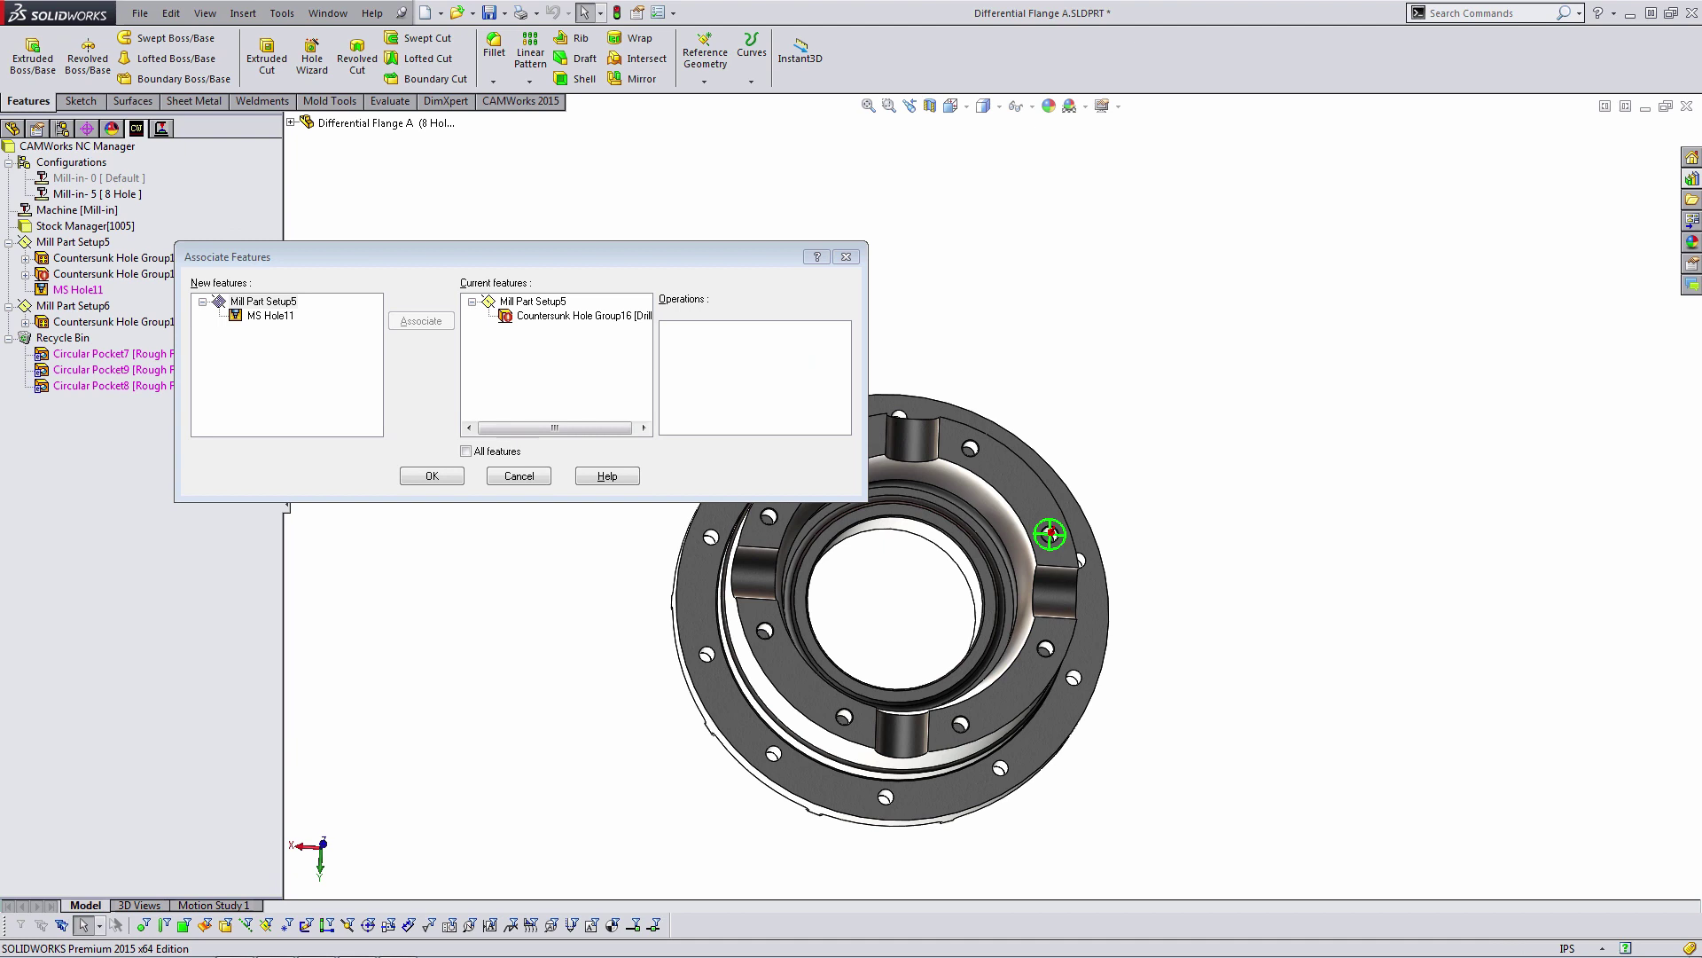
left_click(380, 258)
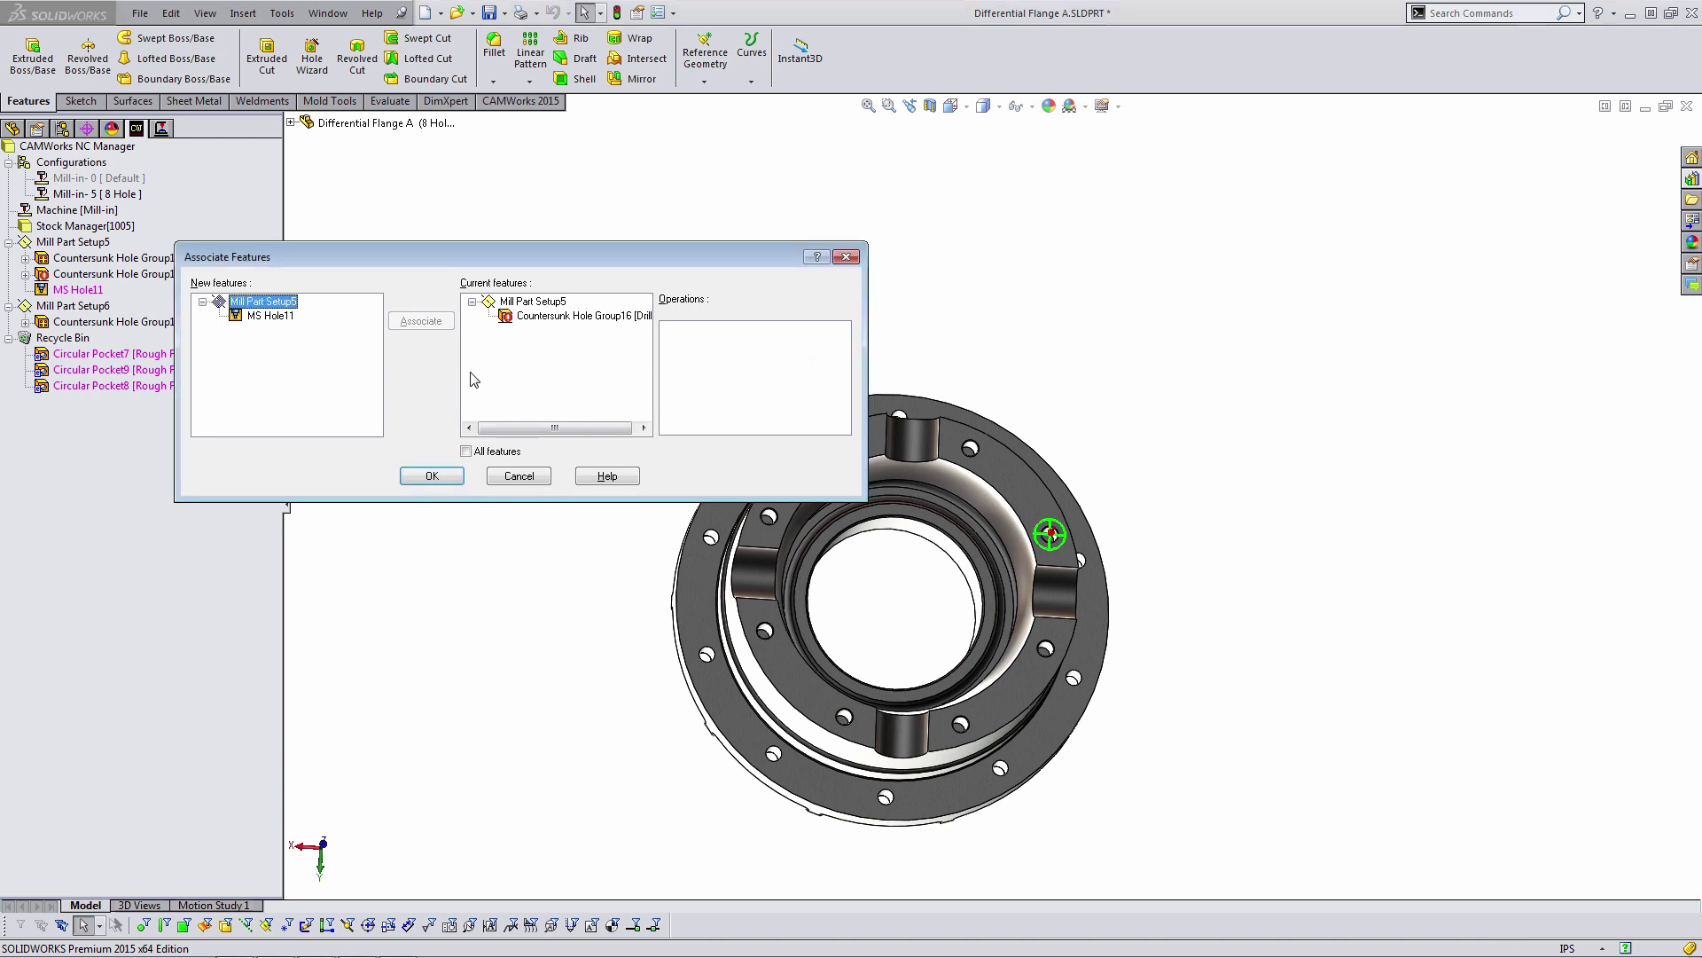
left_click(520, 477)
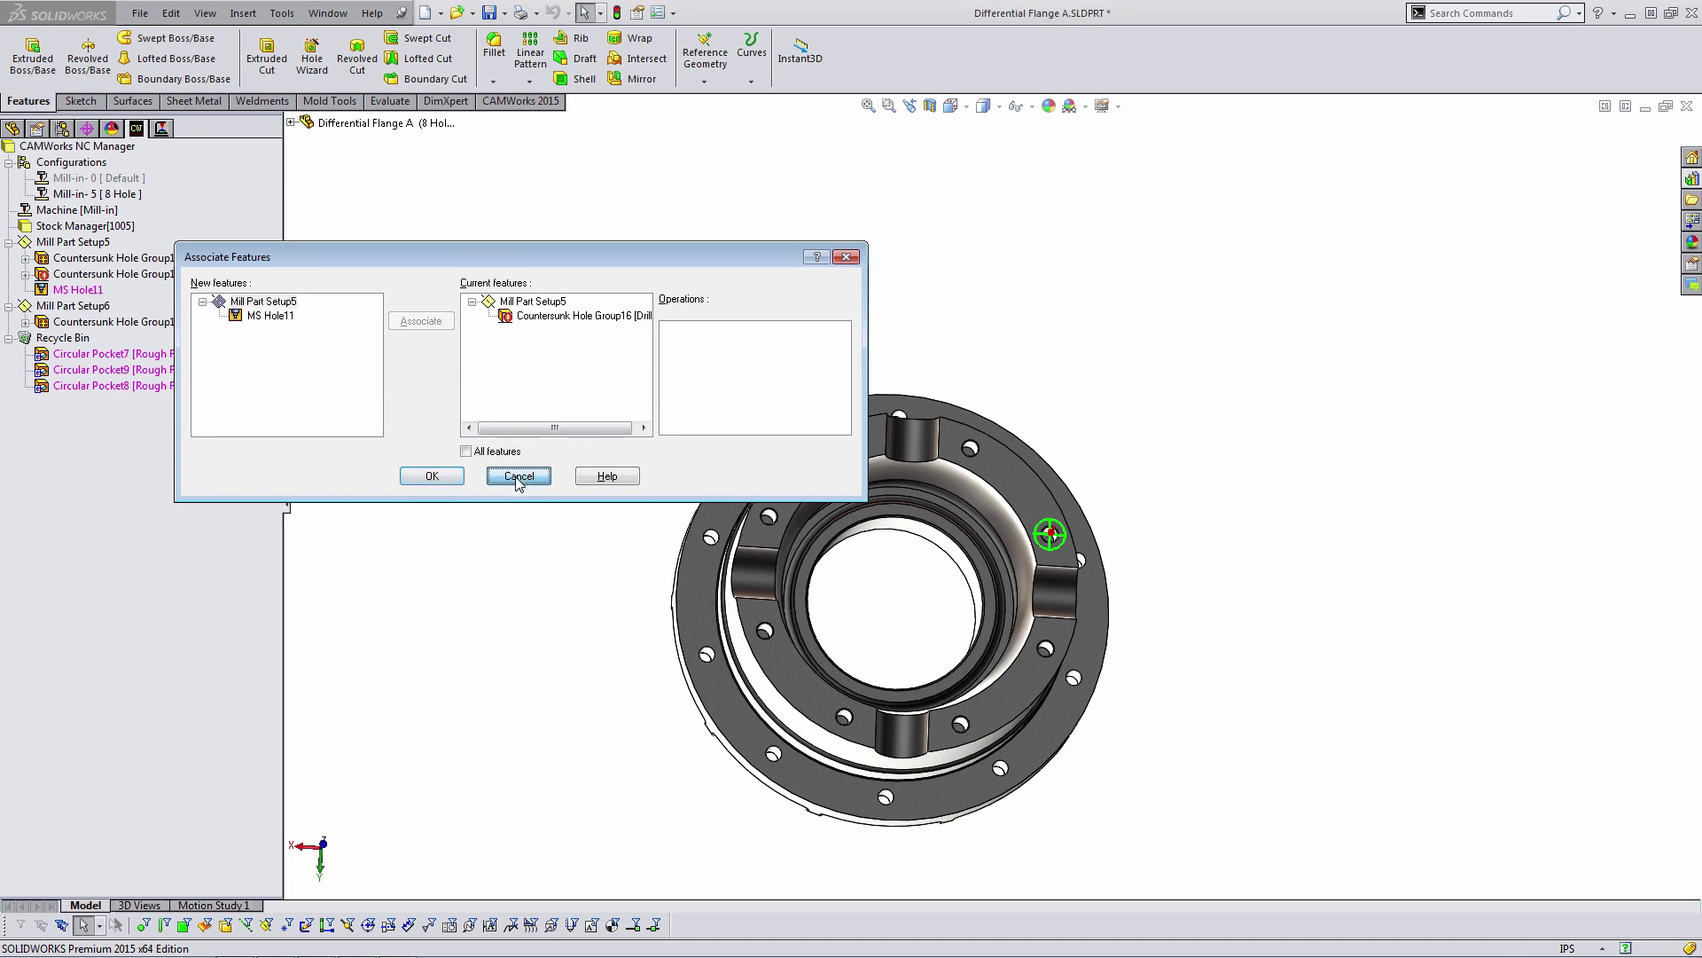
left_click(8, 338)
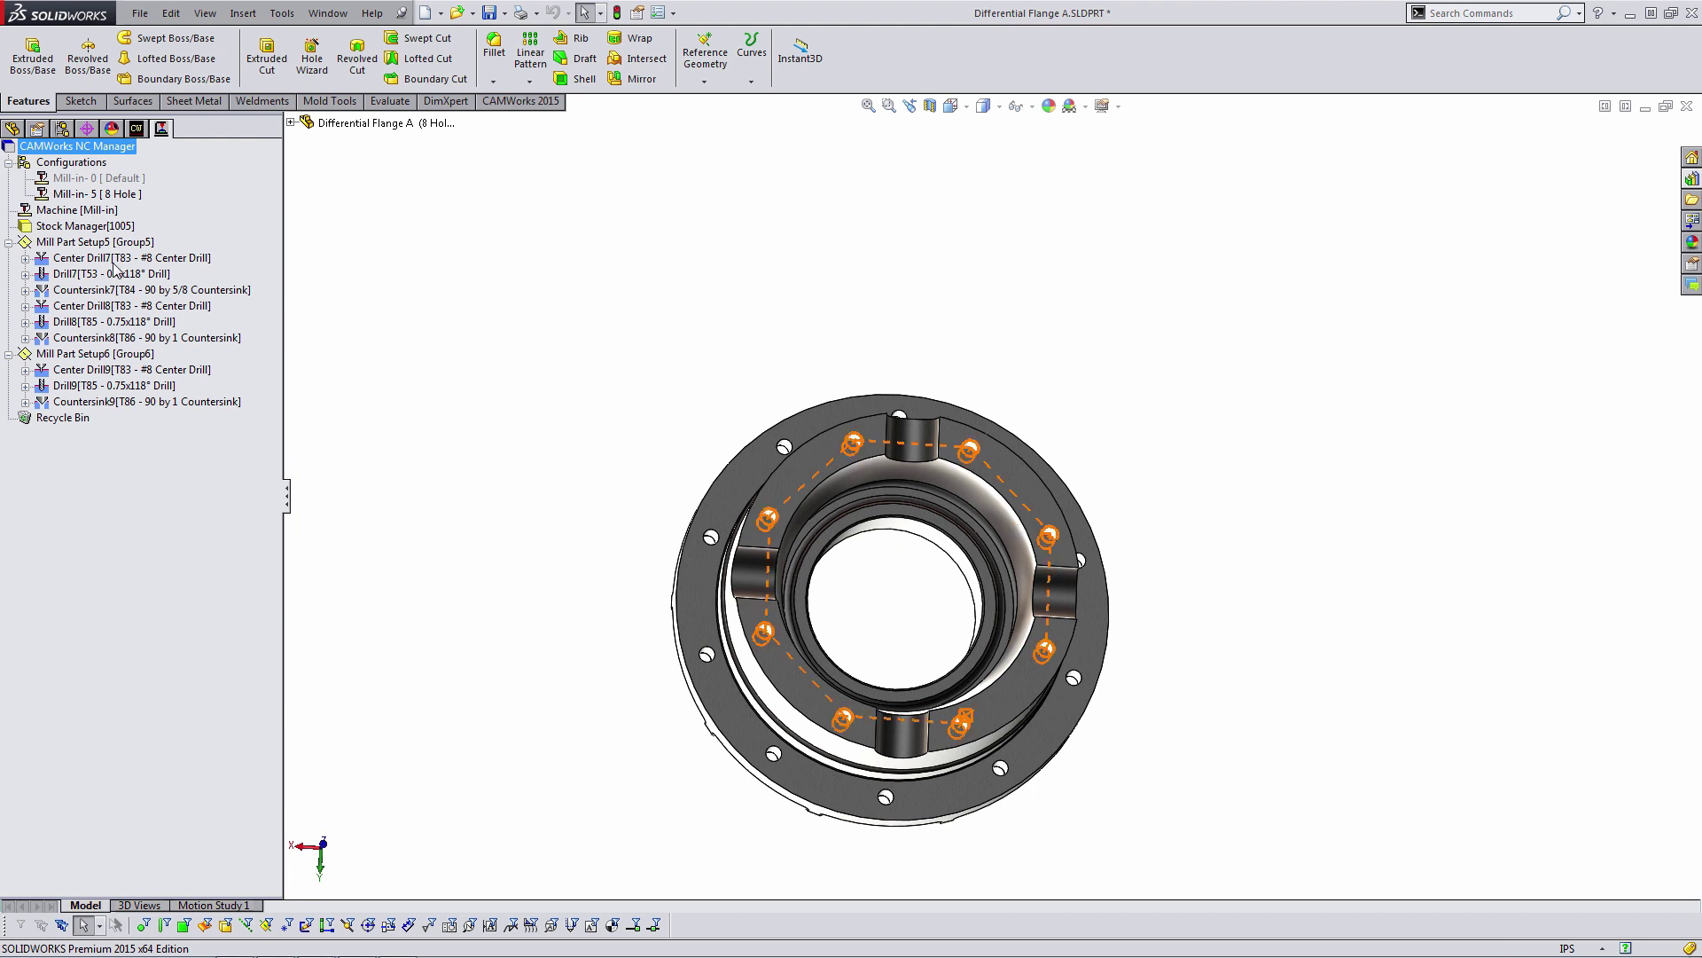
- Display the Drill7 toolpath and rotate the flange to check it covers all eight holes
left_click(115, 268)
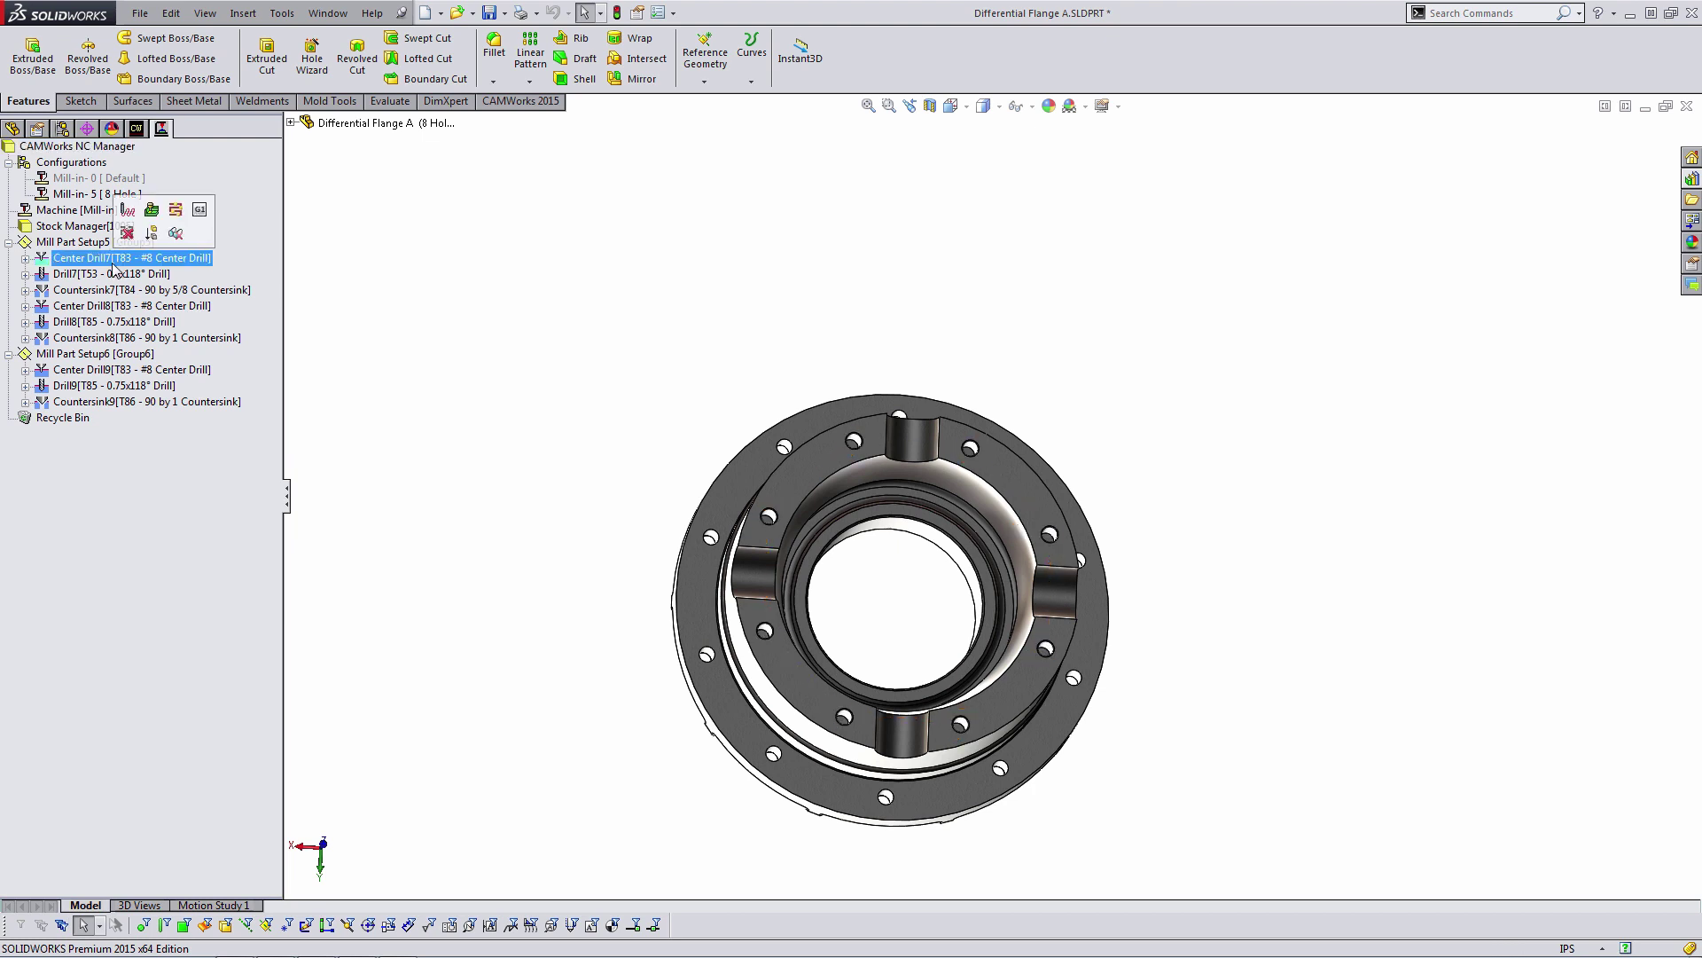
mouse_move(484, 427)
middle_mouse_down()
mouse_move(457, 354)
mouse_move(480, 375)
mouse_move(482, 429)
middle_mouse_up()
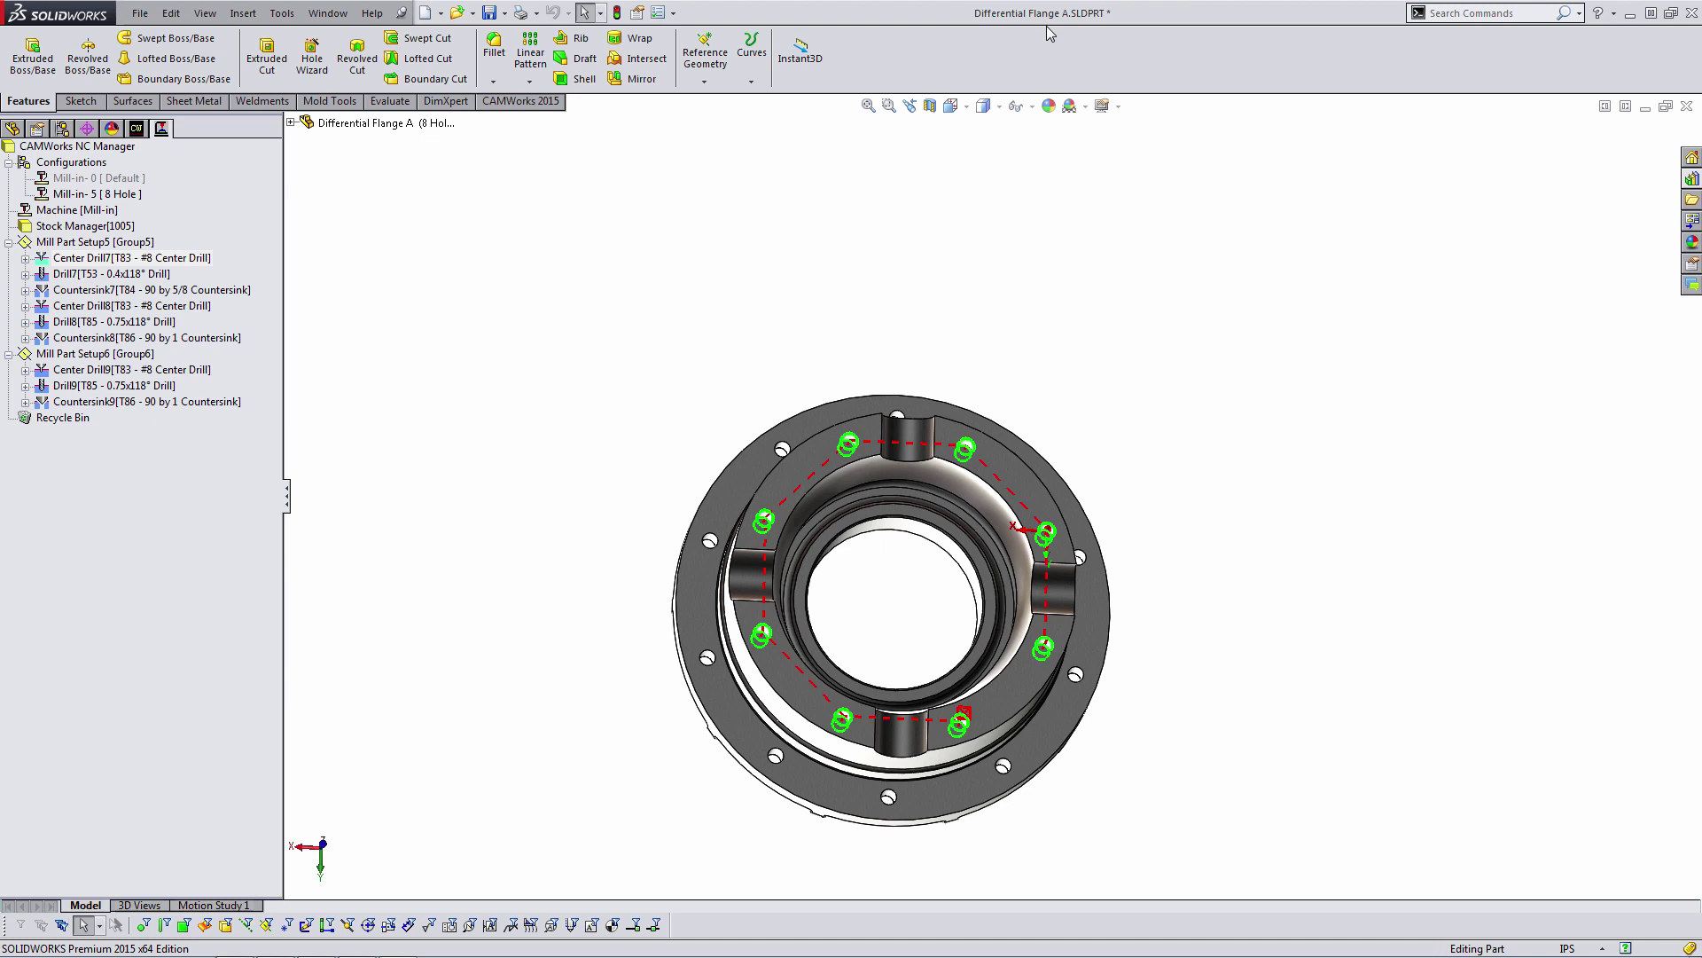
- Activate the Default configuration from the ConfigurationManager list
left_click(62, 129)
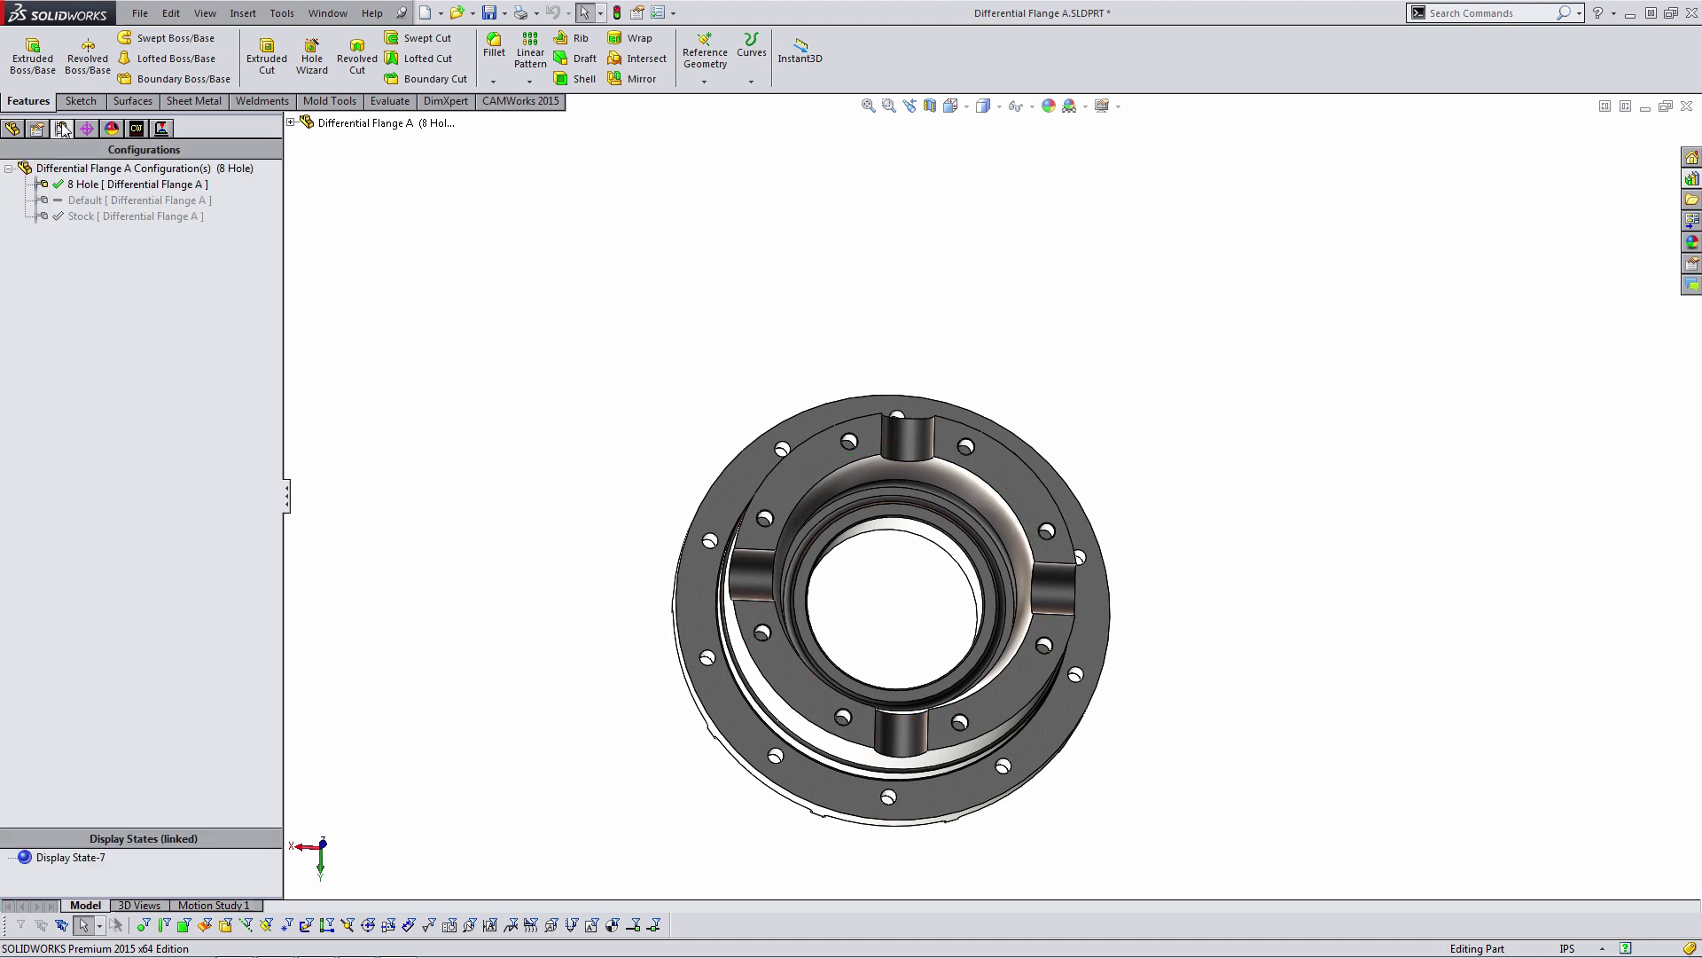
left_click(112, 203)
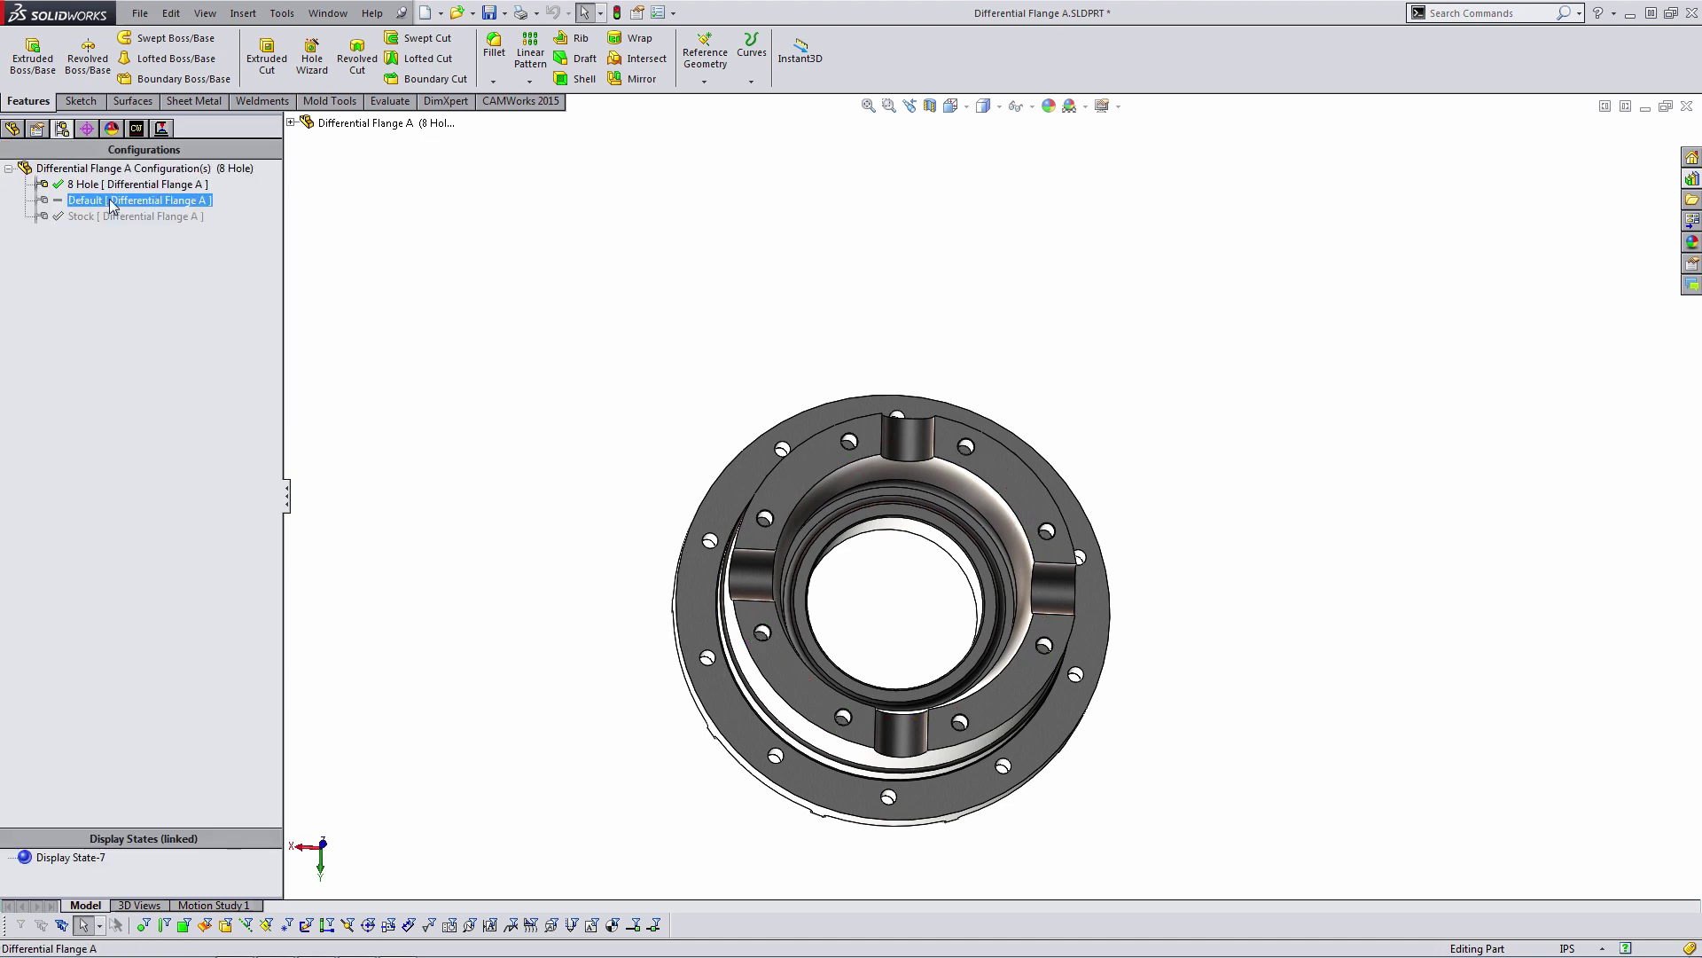
double_click(111, 203)
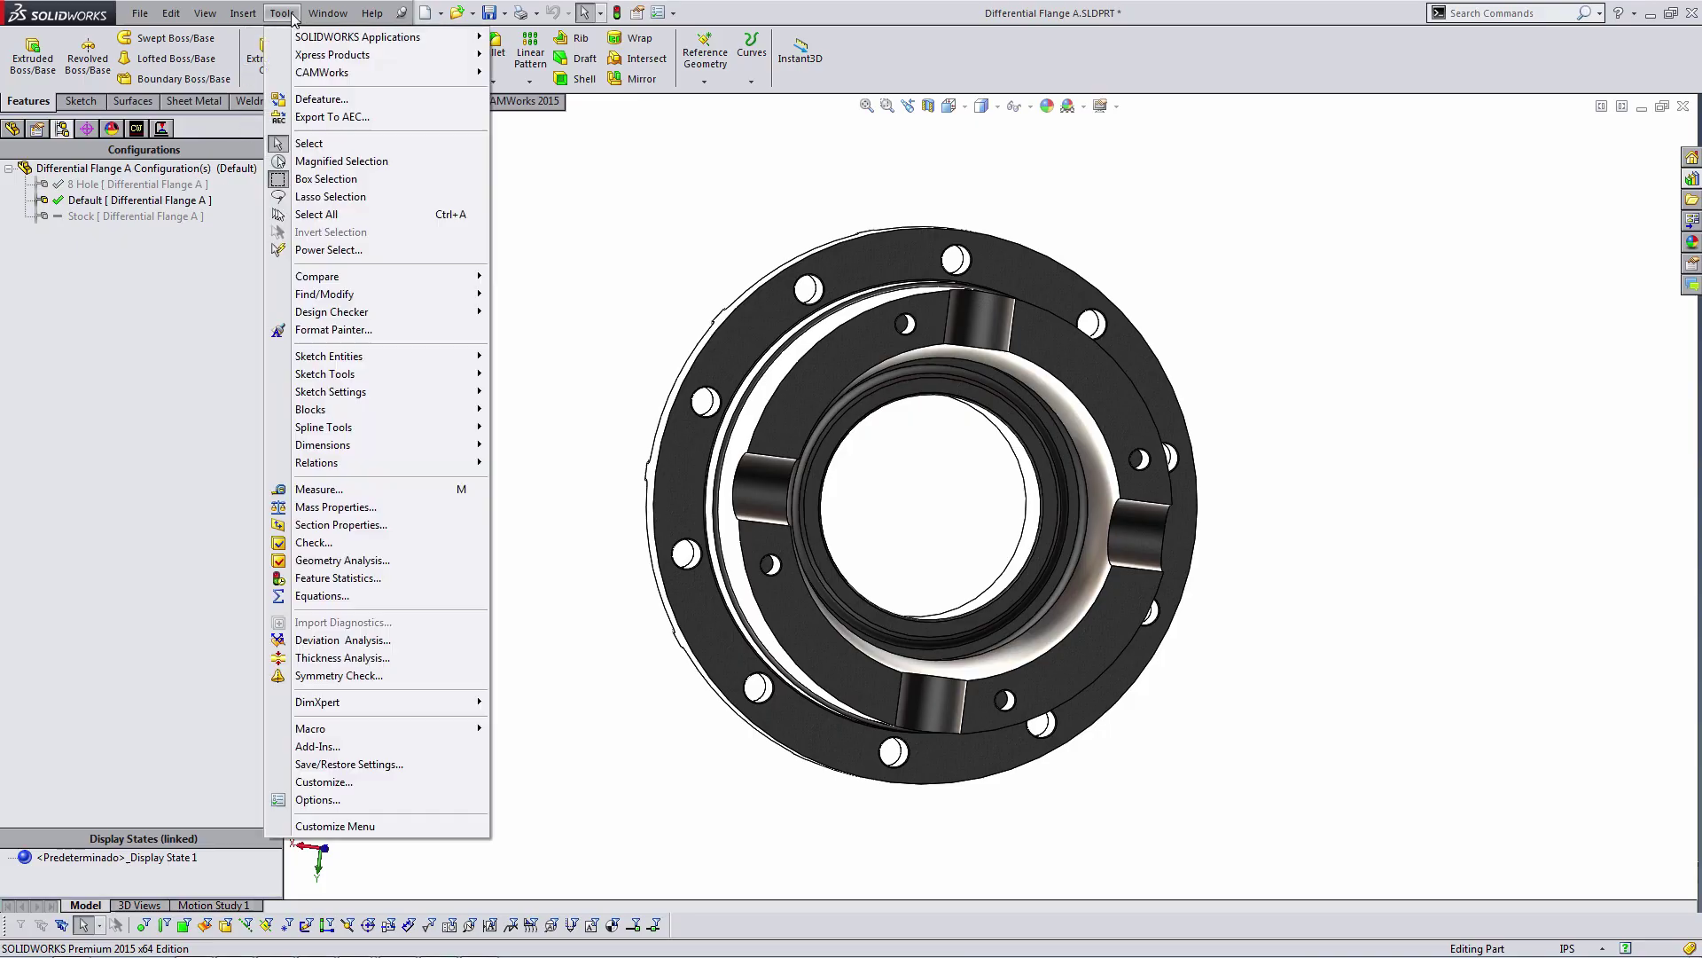
mouse_move(313, 75)
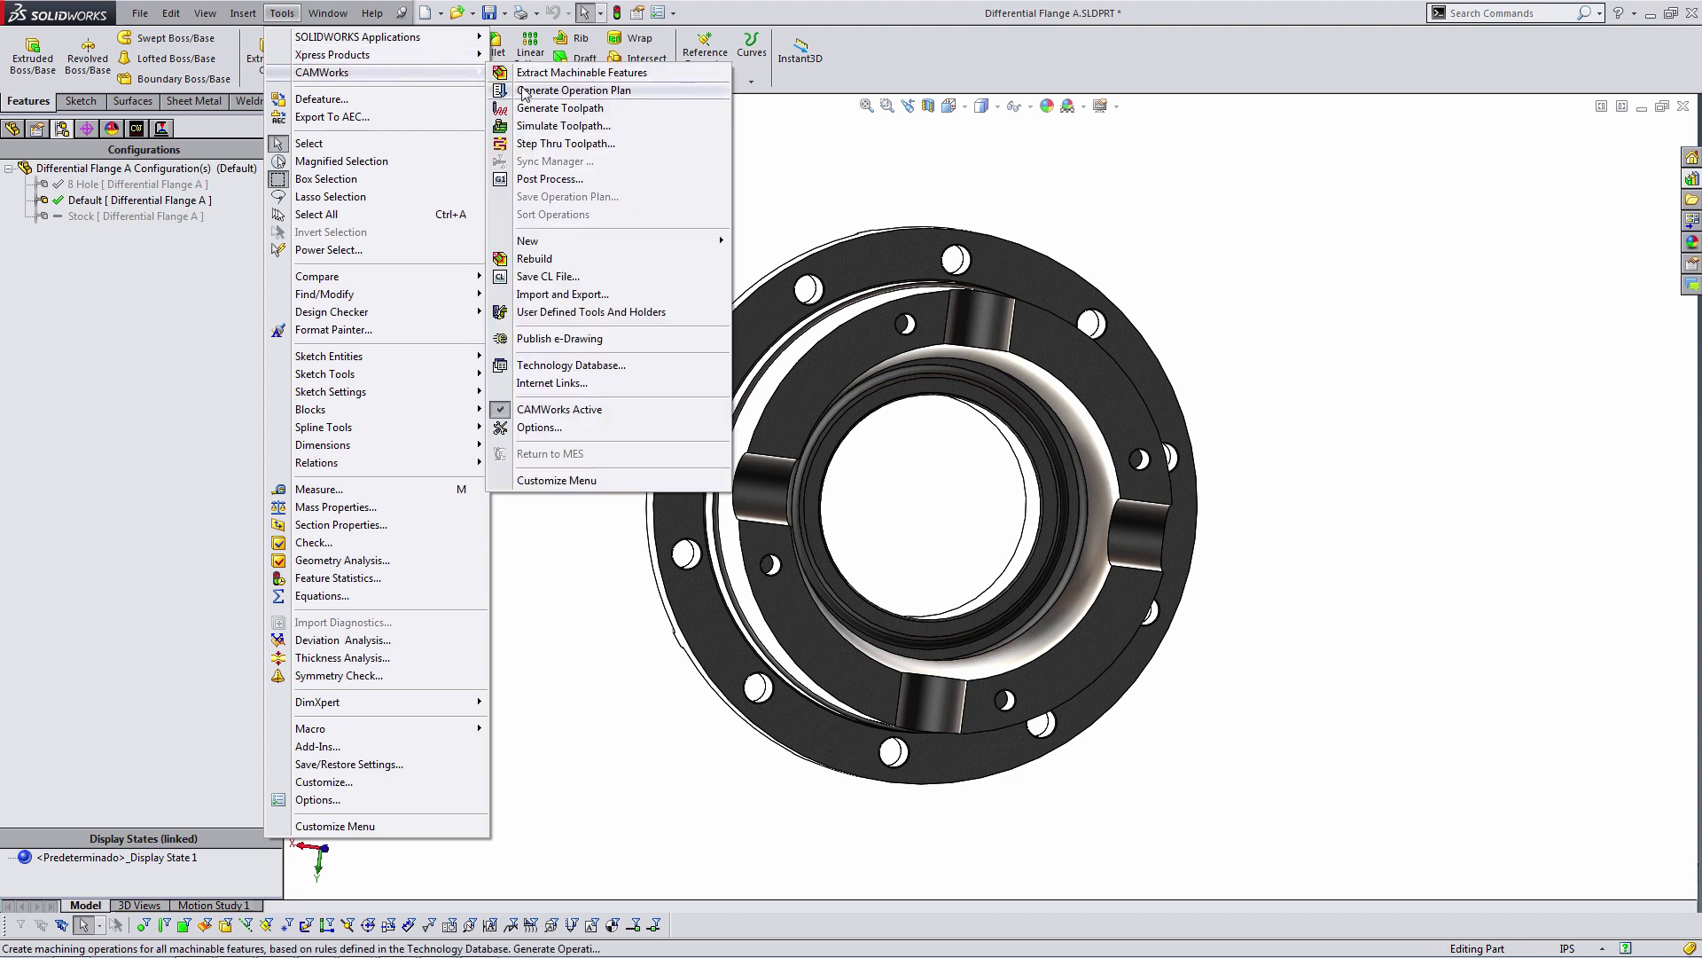
- Export the CAM data to the Desktop as Differential Flange A.prtcam, then show the configuration list
left_click(558, 297)
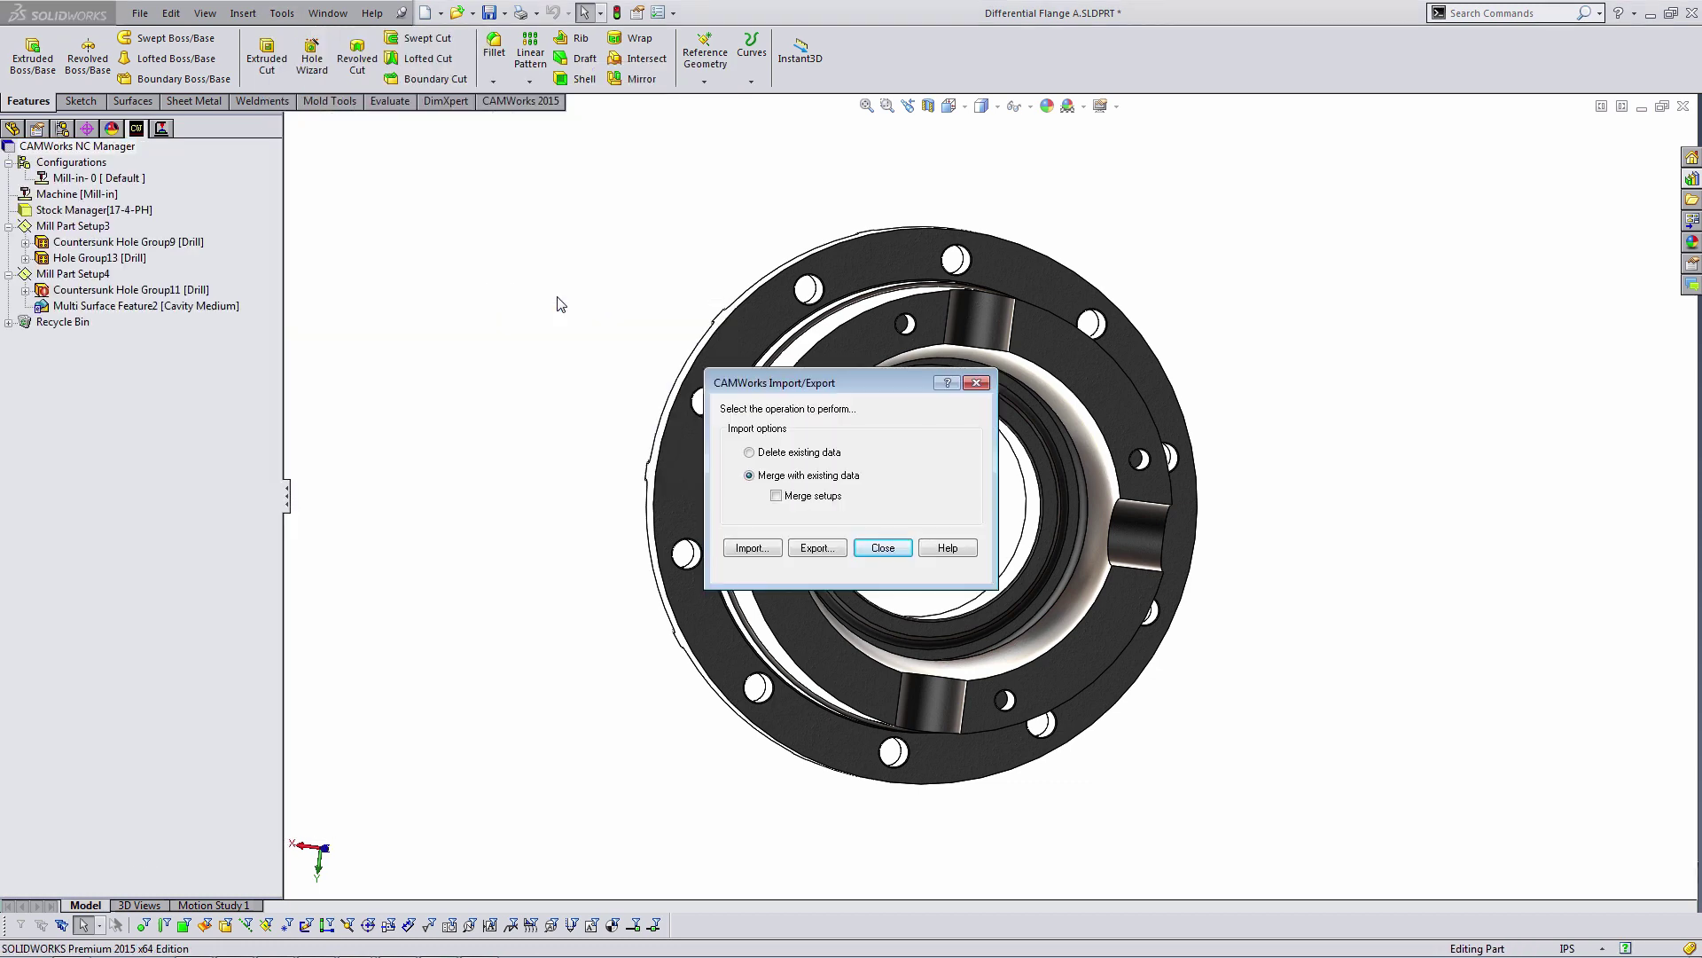
left_click(816, 547)
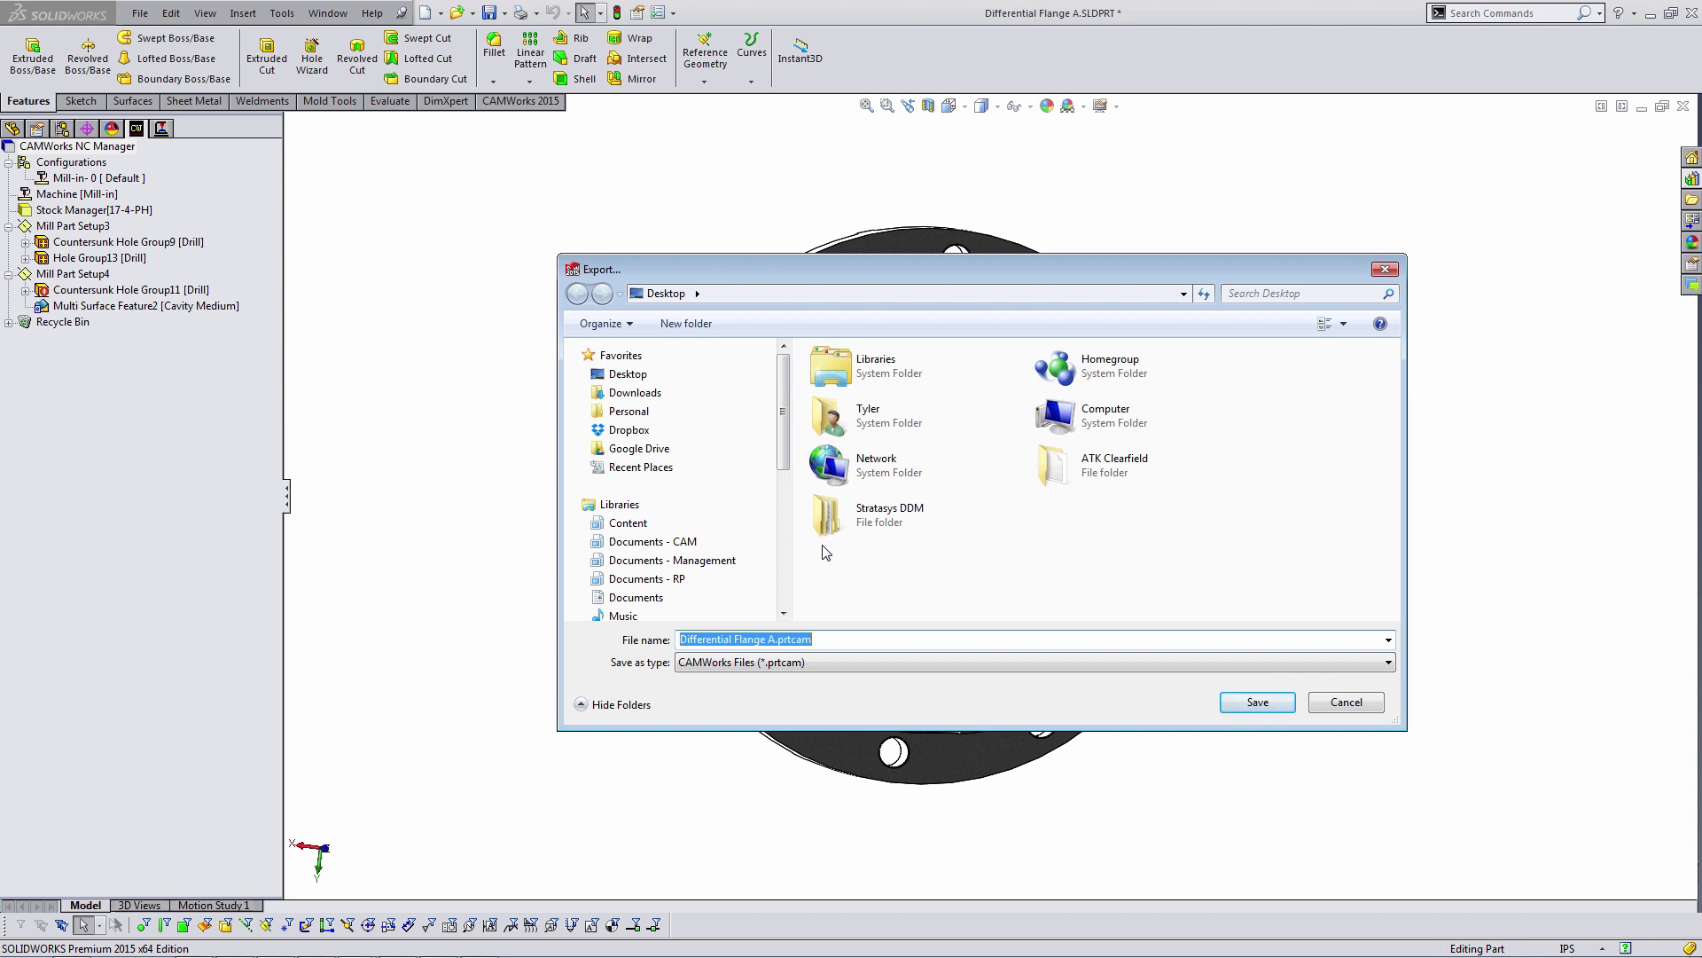
left_click(1258, 701)
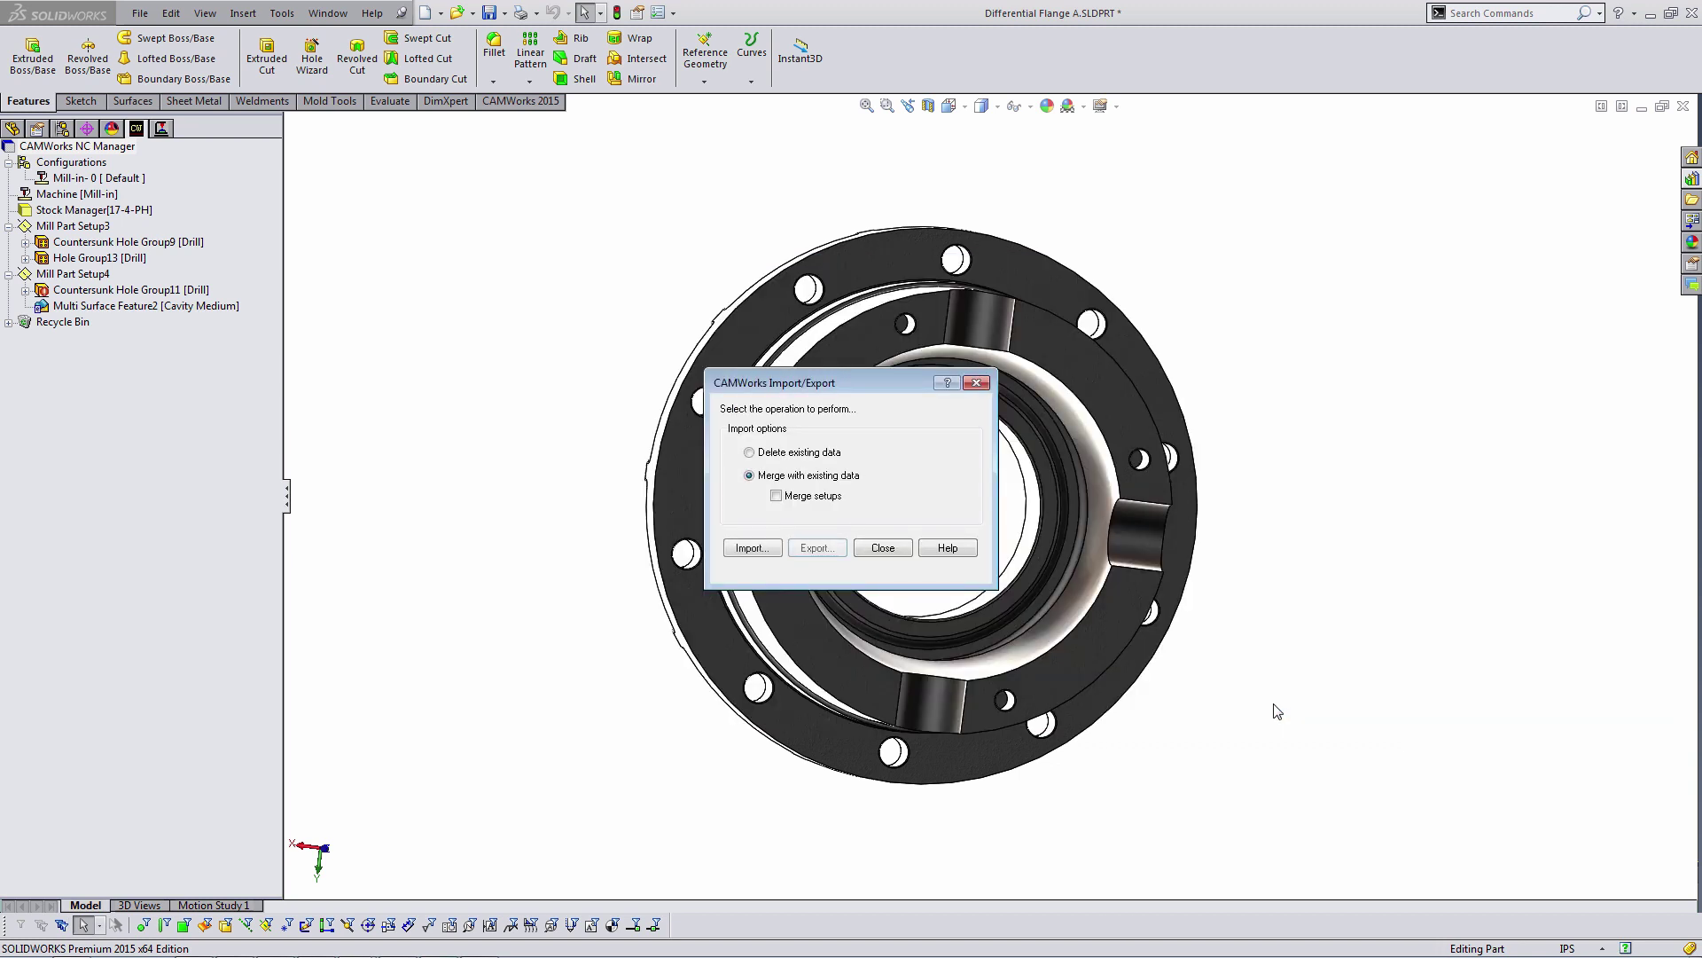
left_click(875, 547)
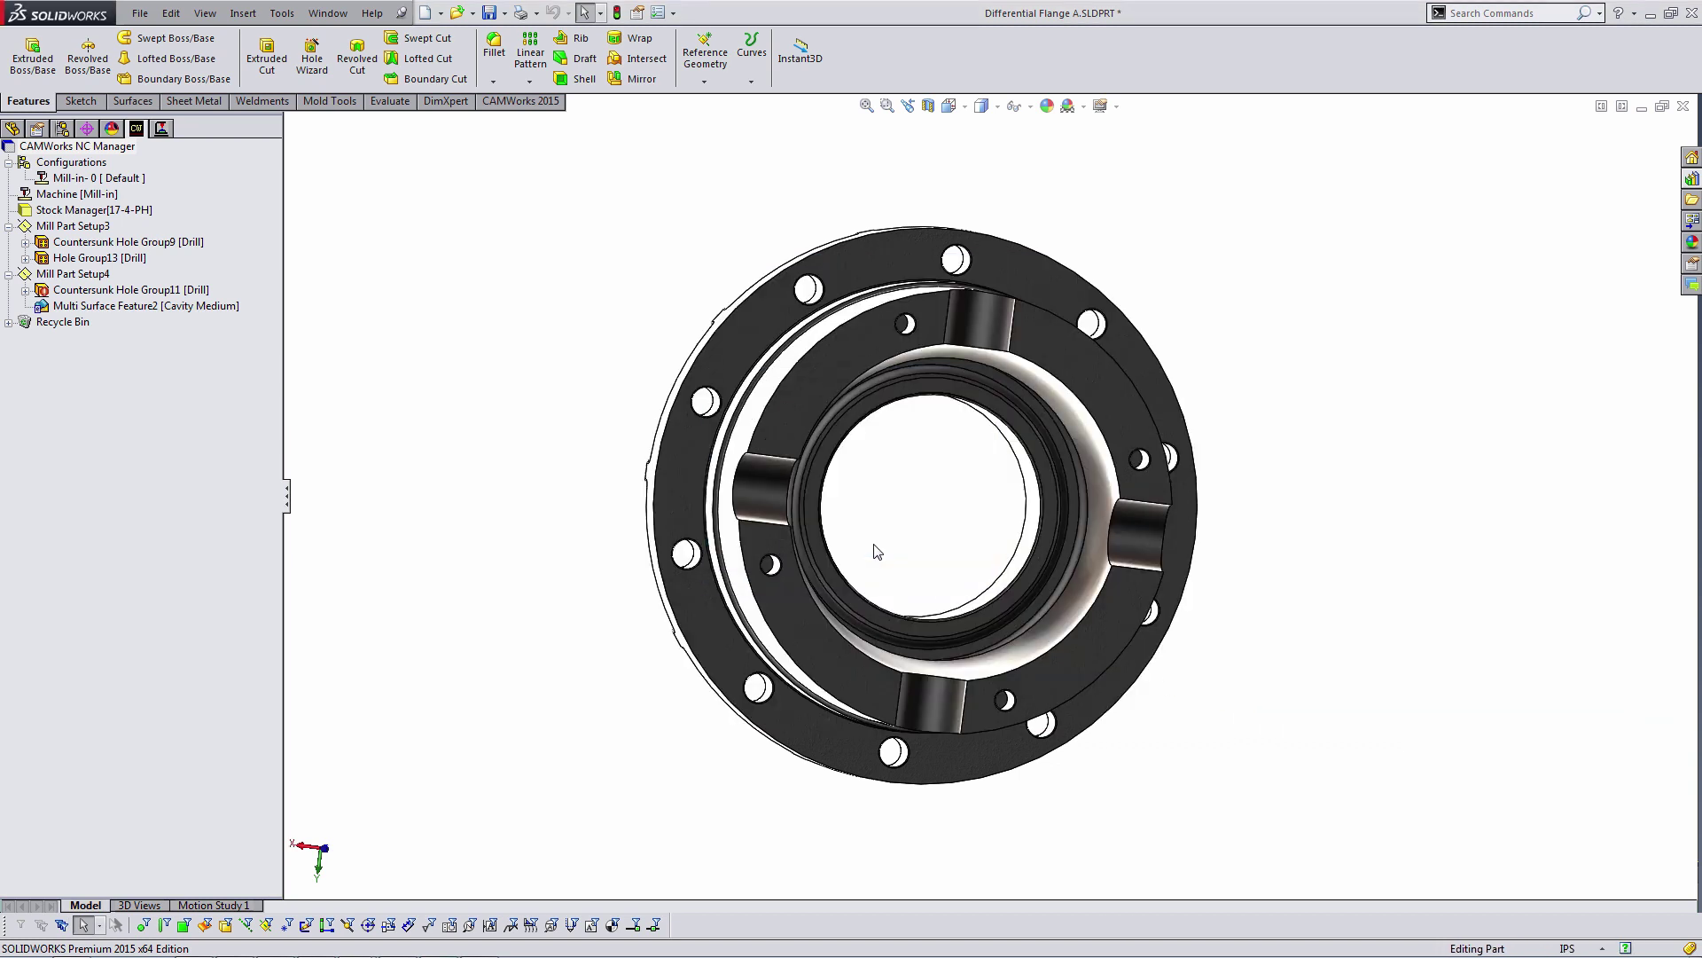
left_click(62, 128)
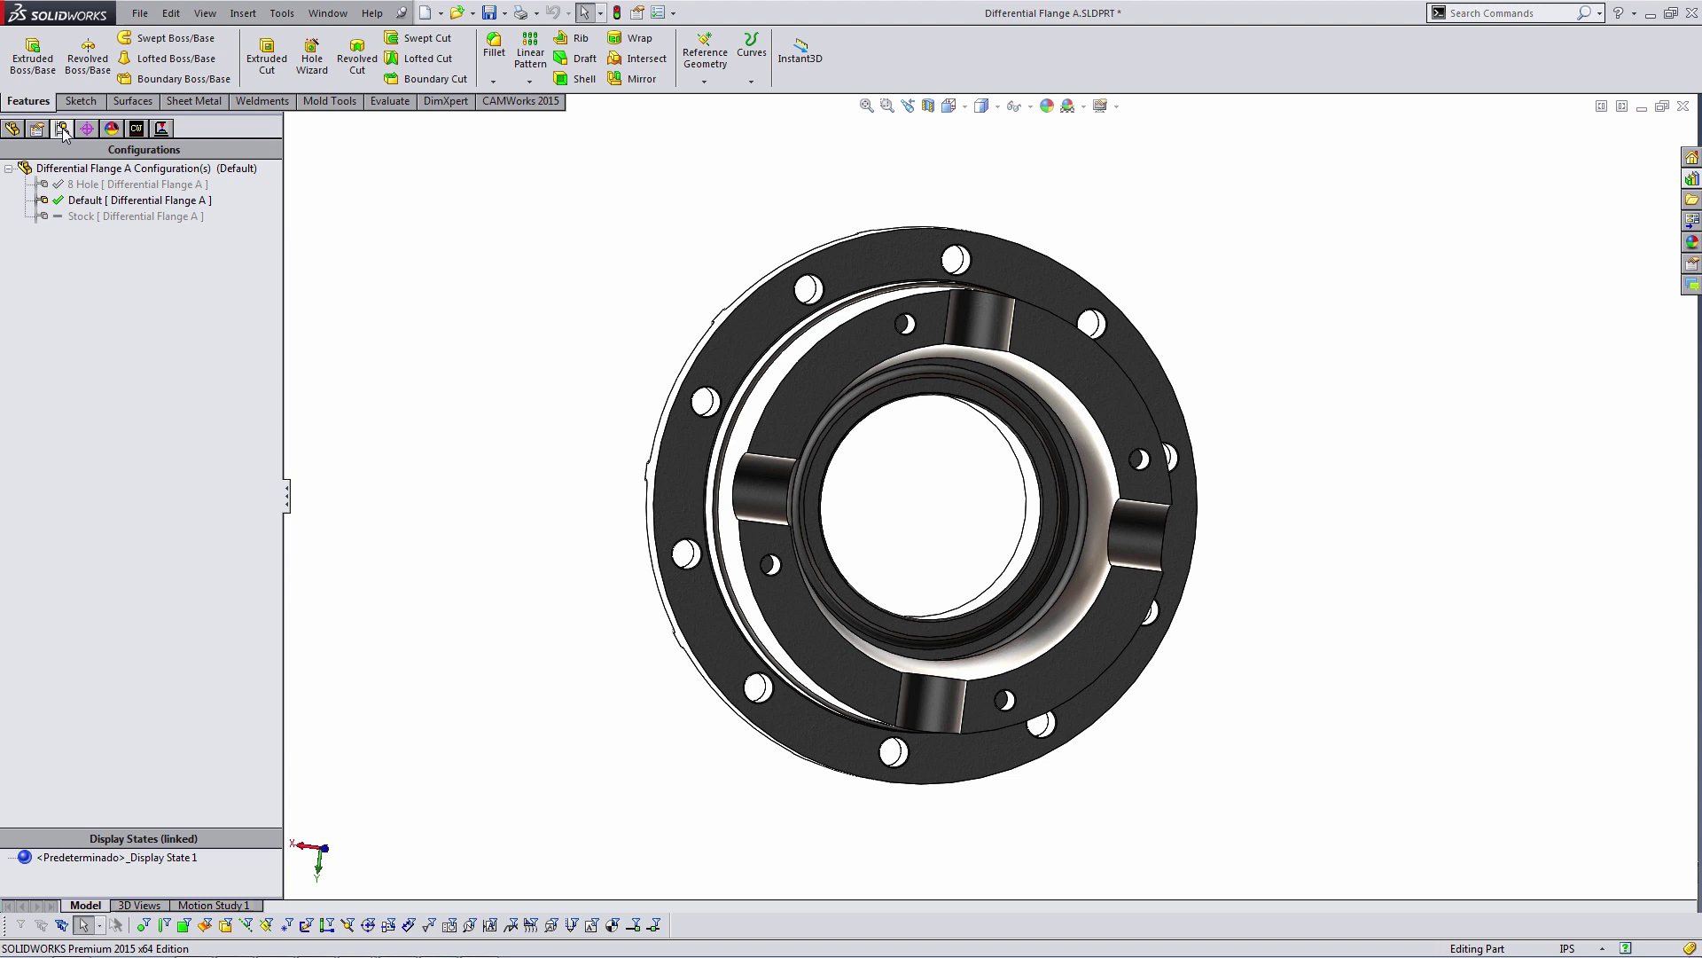
- Activate the 8 Hole configuration and save the flange body as Part 2.sldprt with Save Bodies
double_click(71, 187)
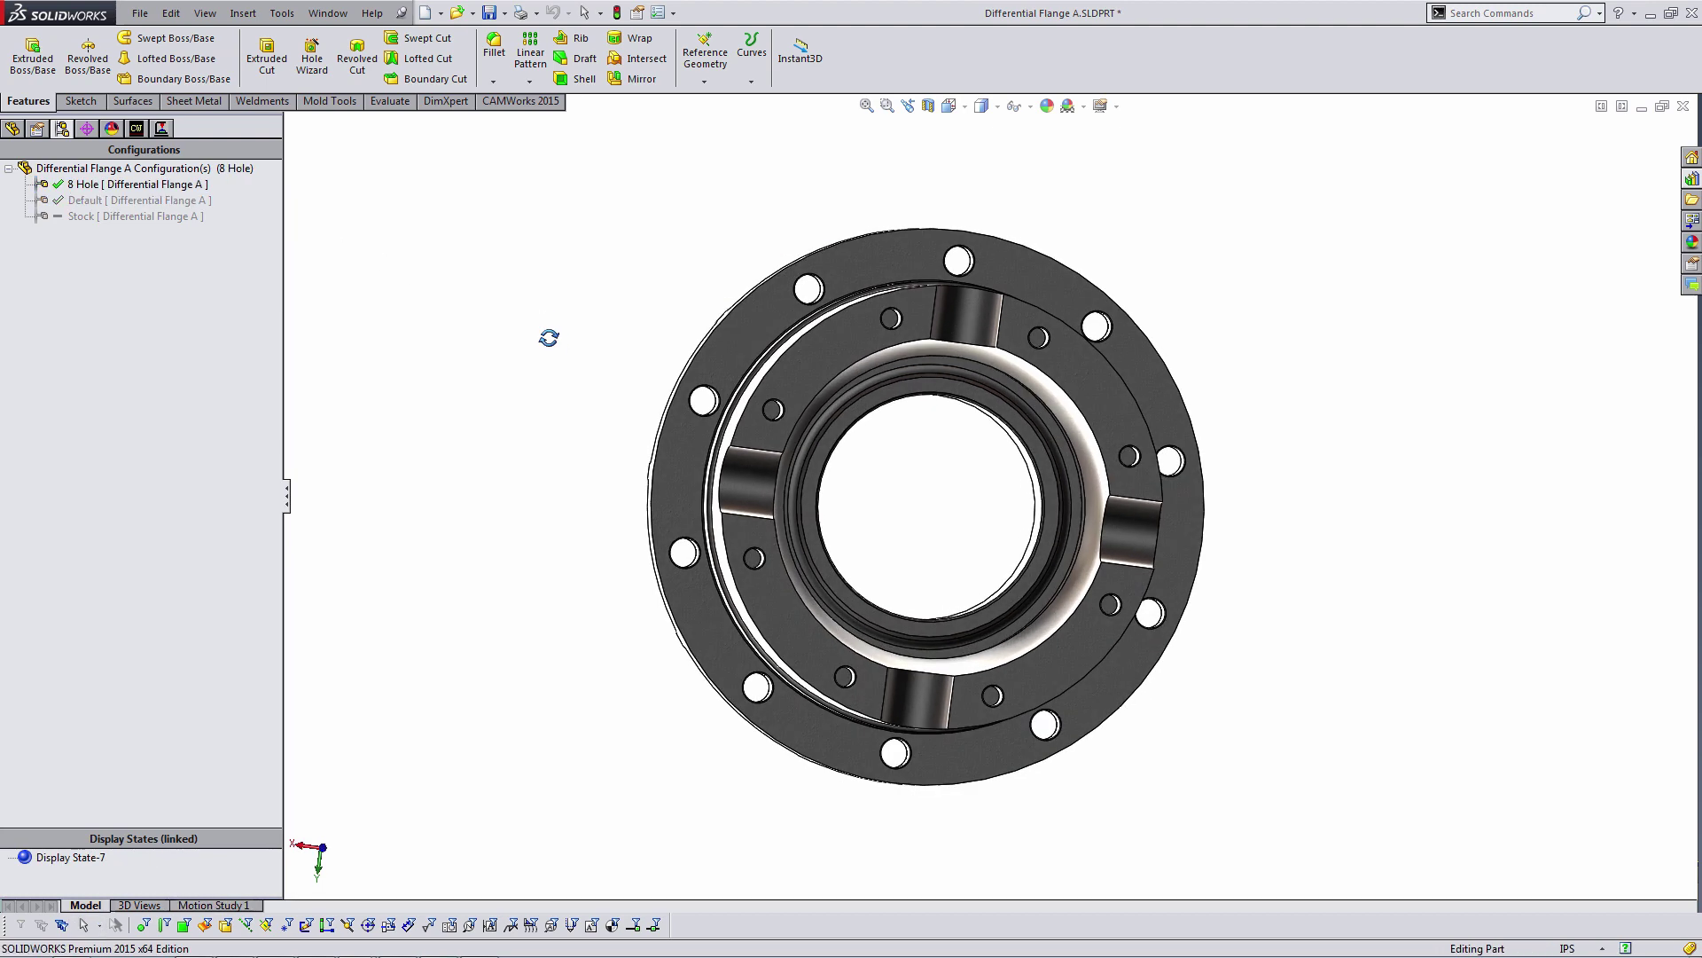
left_click(13, 129)
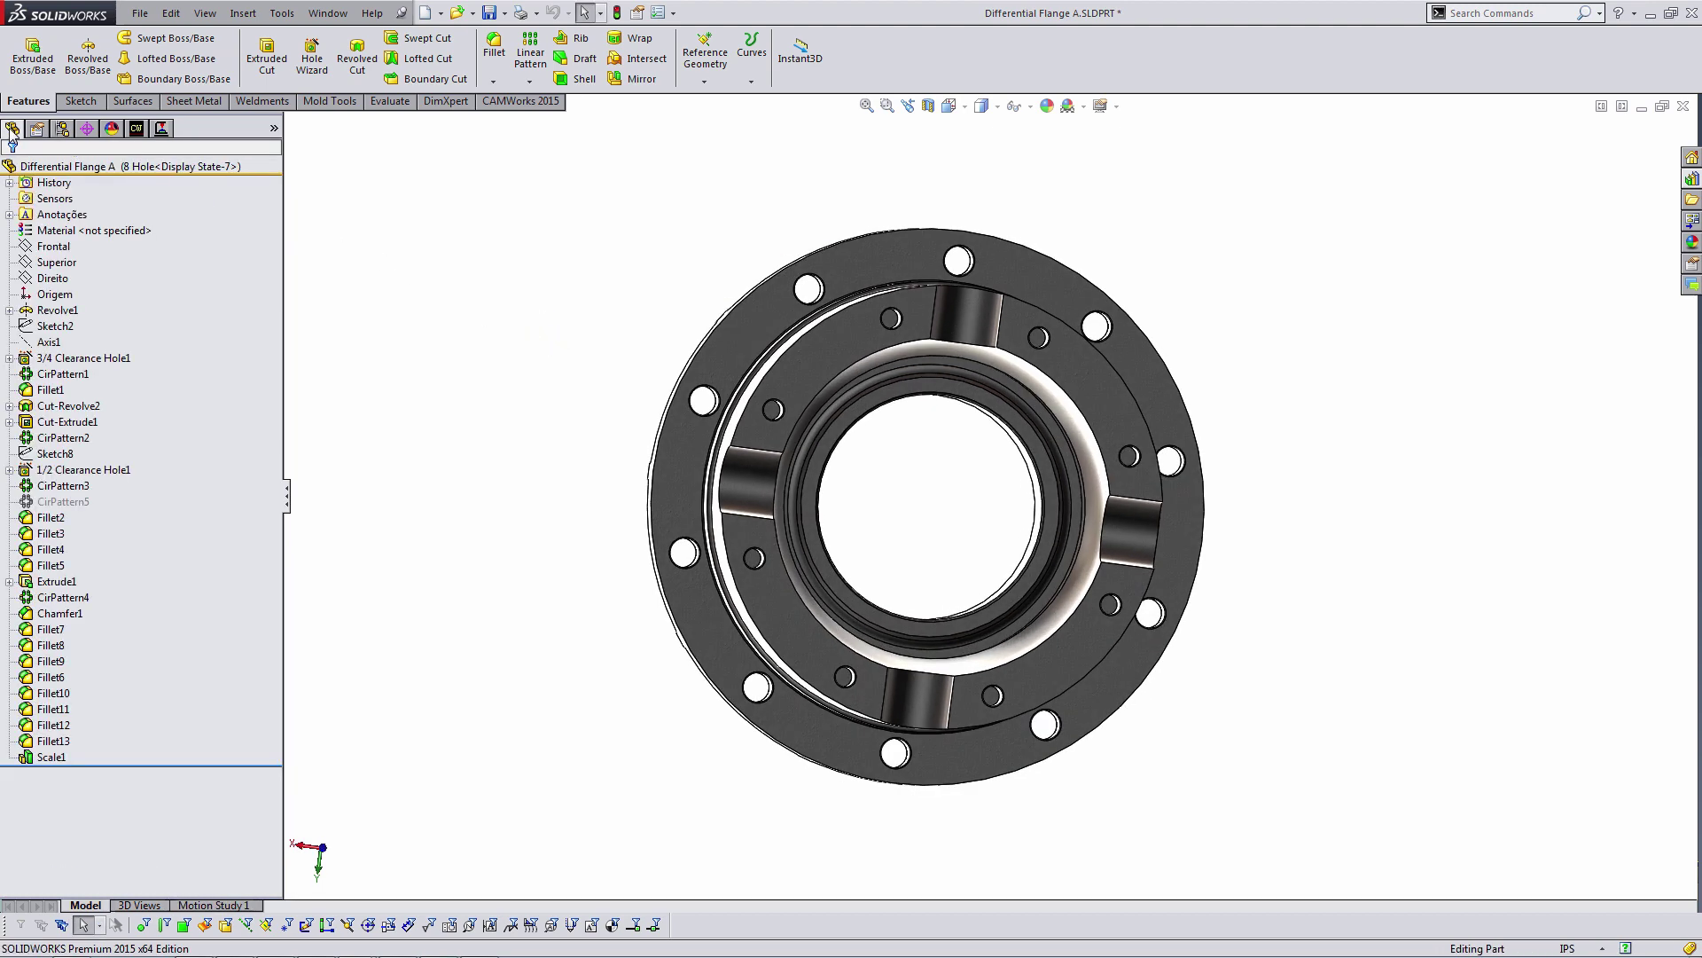
left_click(1500, 8)
type("save")
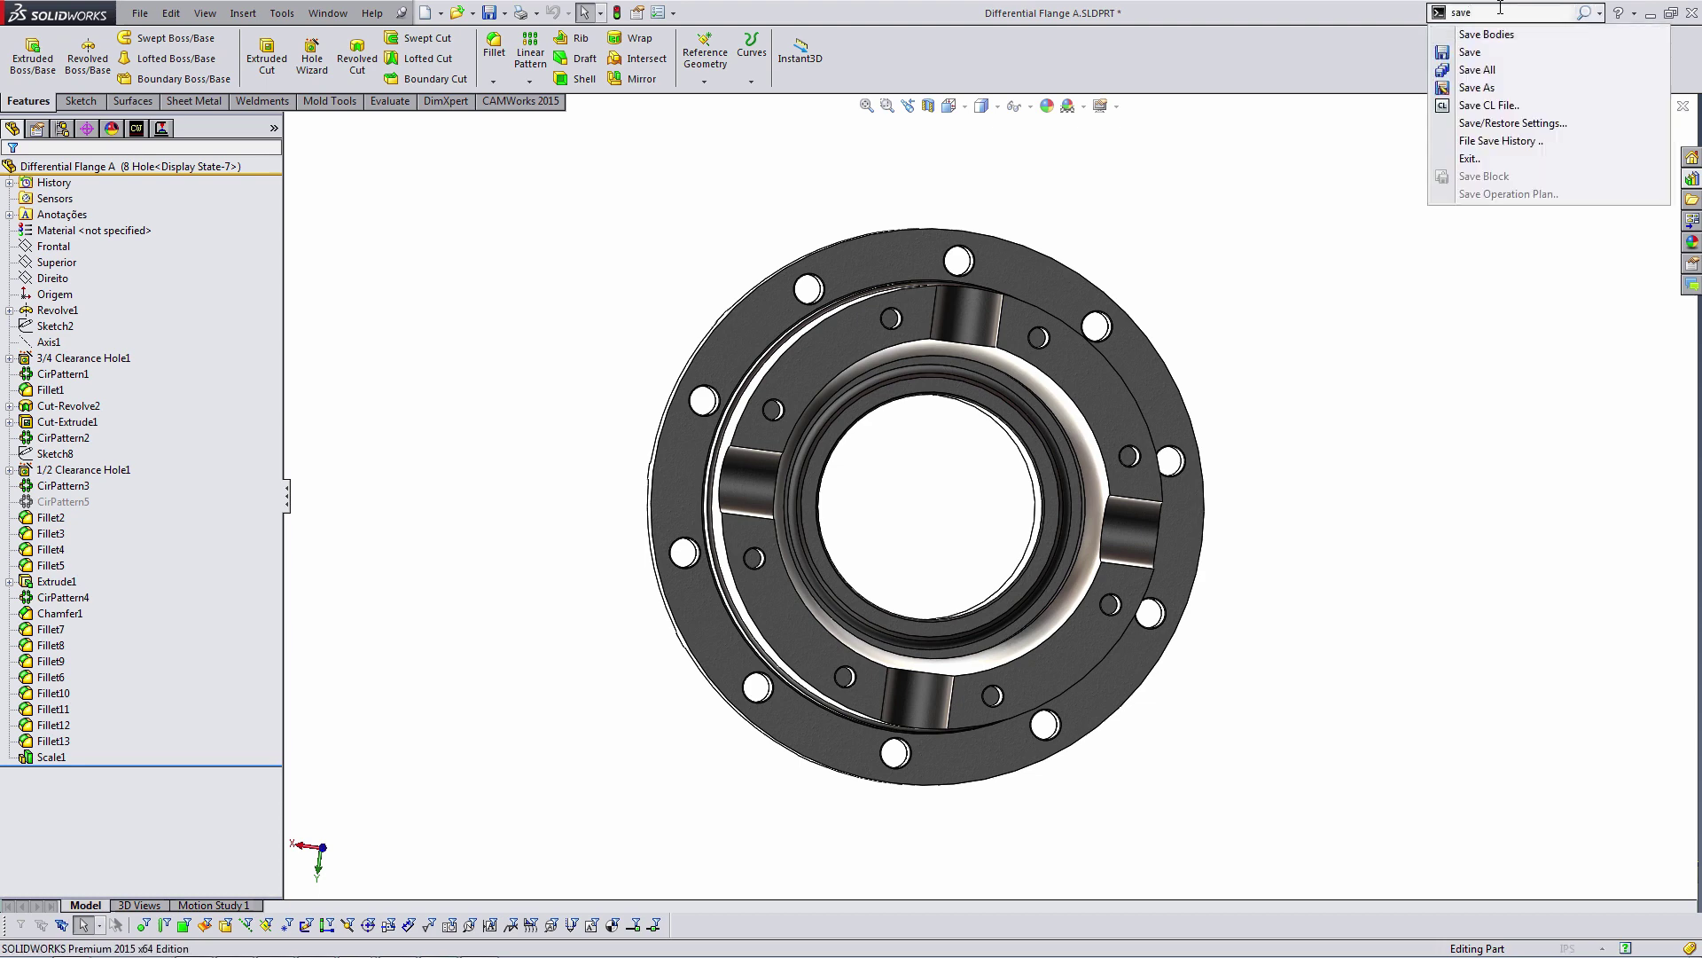
left_click(1483, 38)
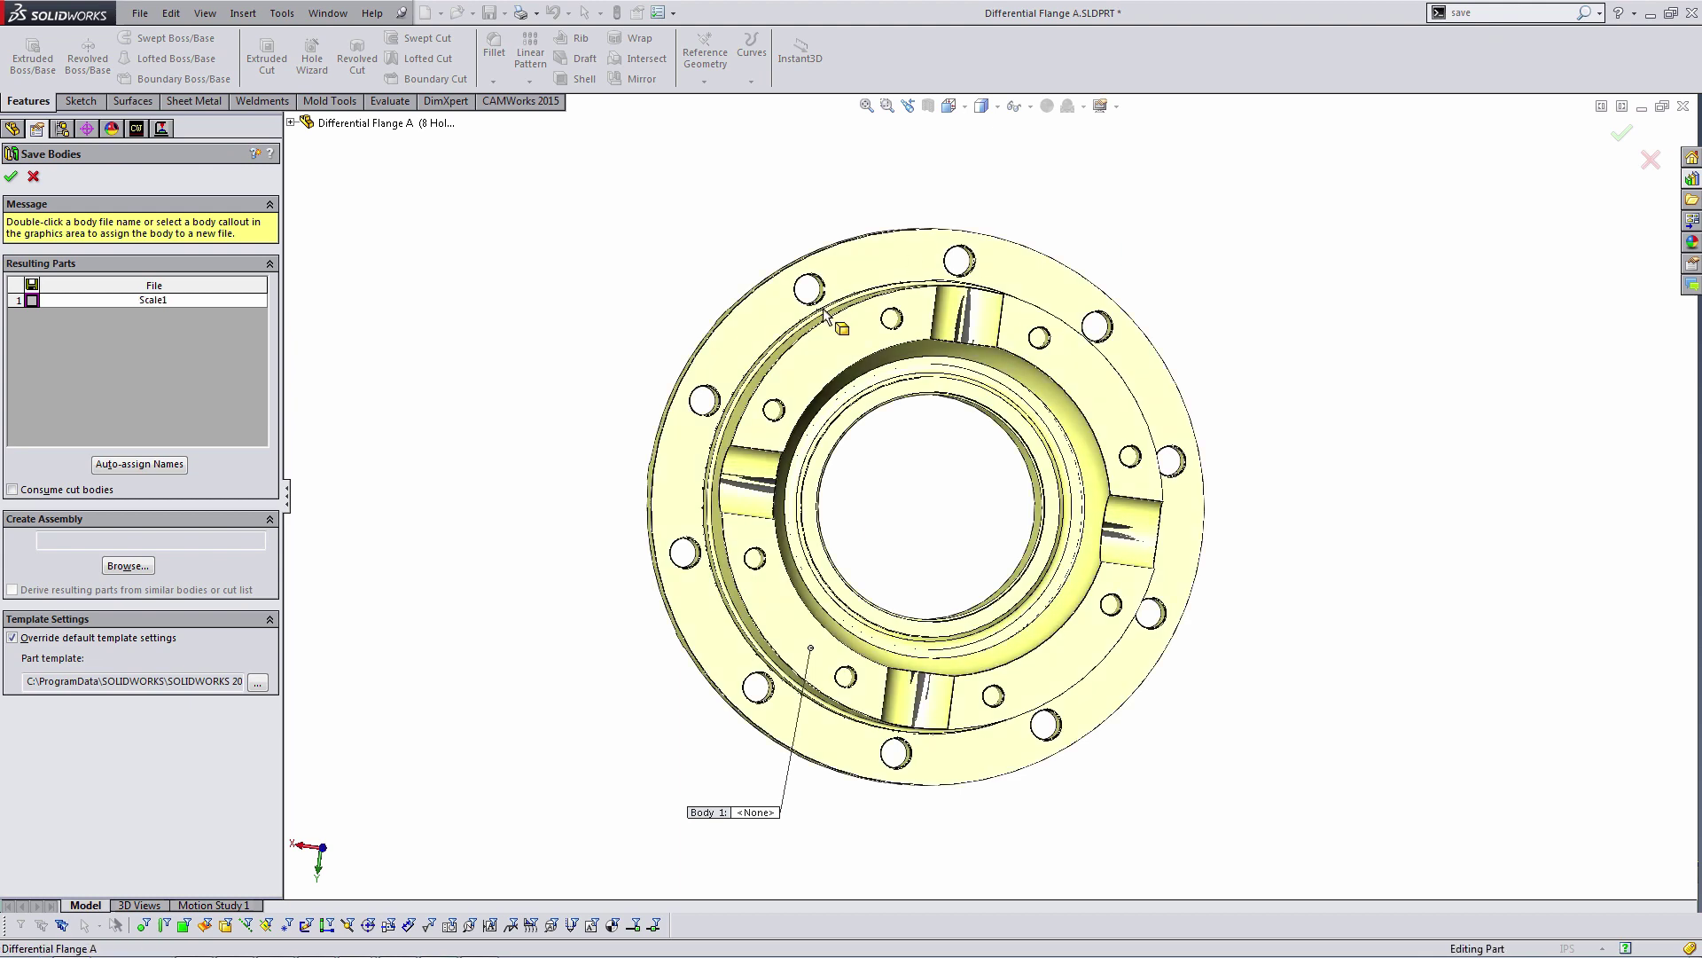
left_click(824, 311)
middle_click_drag(593, 330, 665, 354)
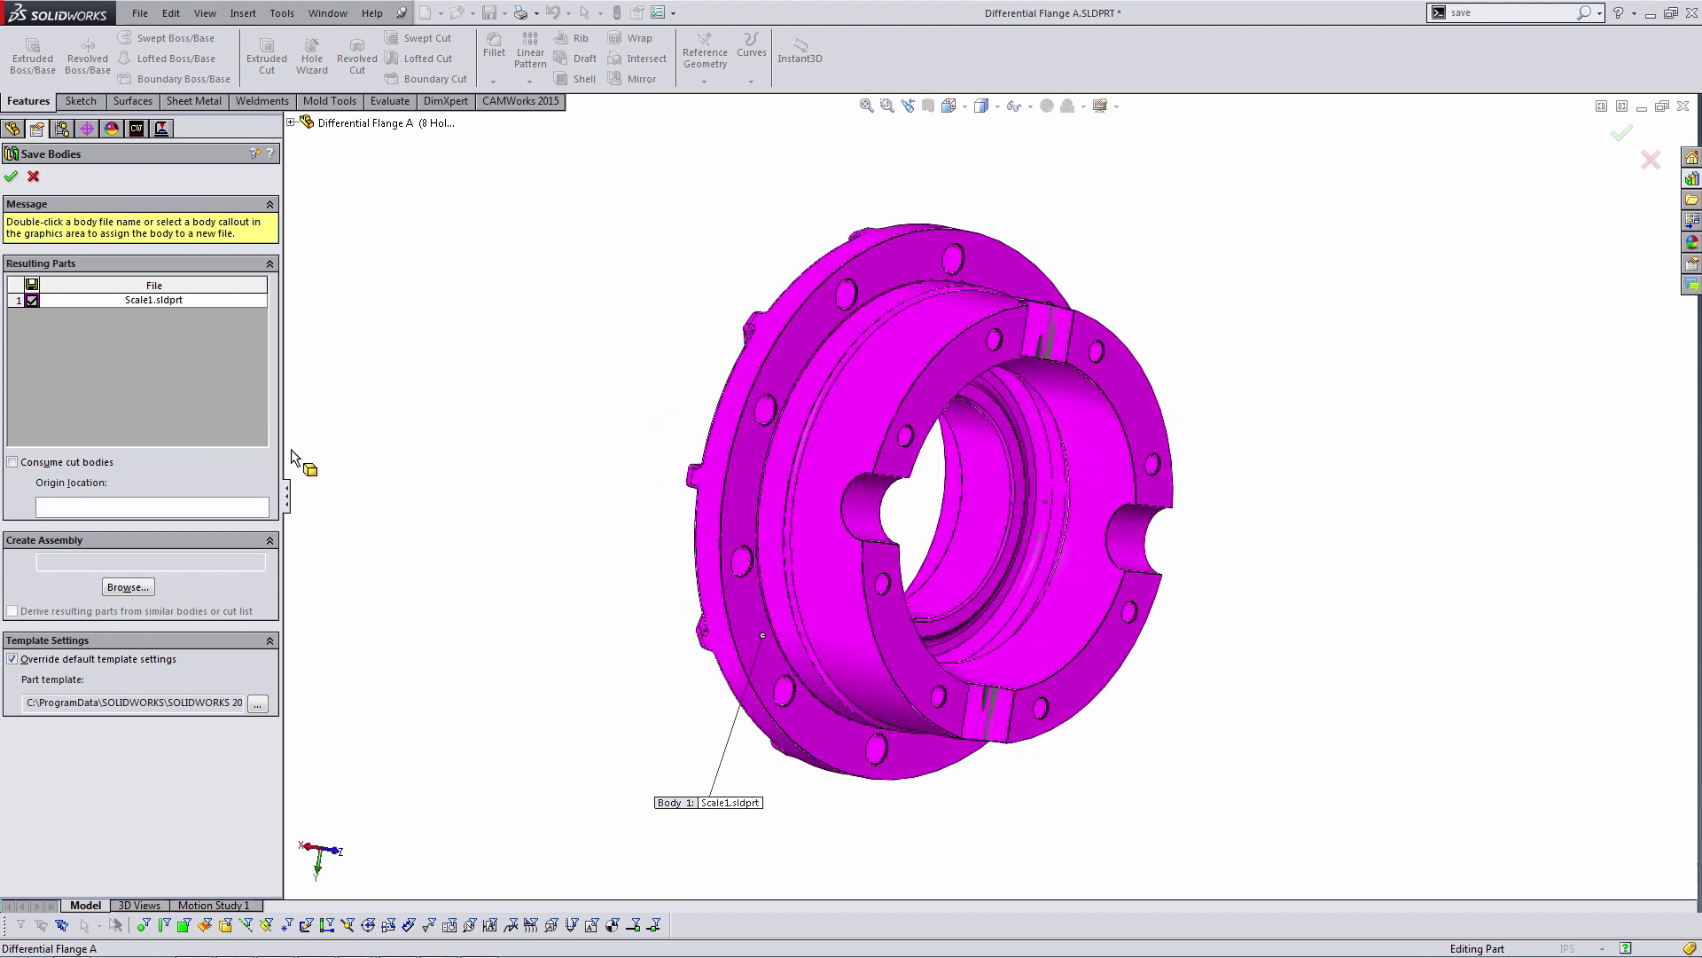
double_click(153, 299)
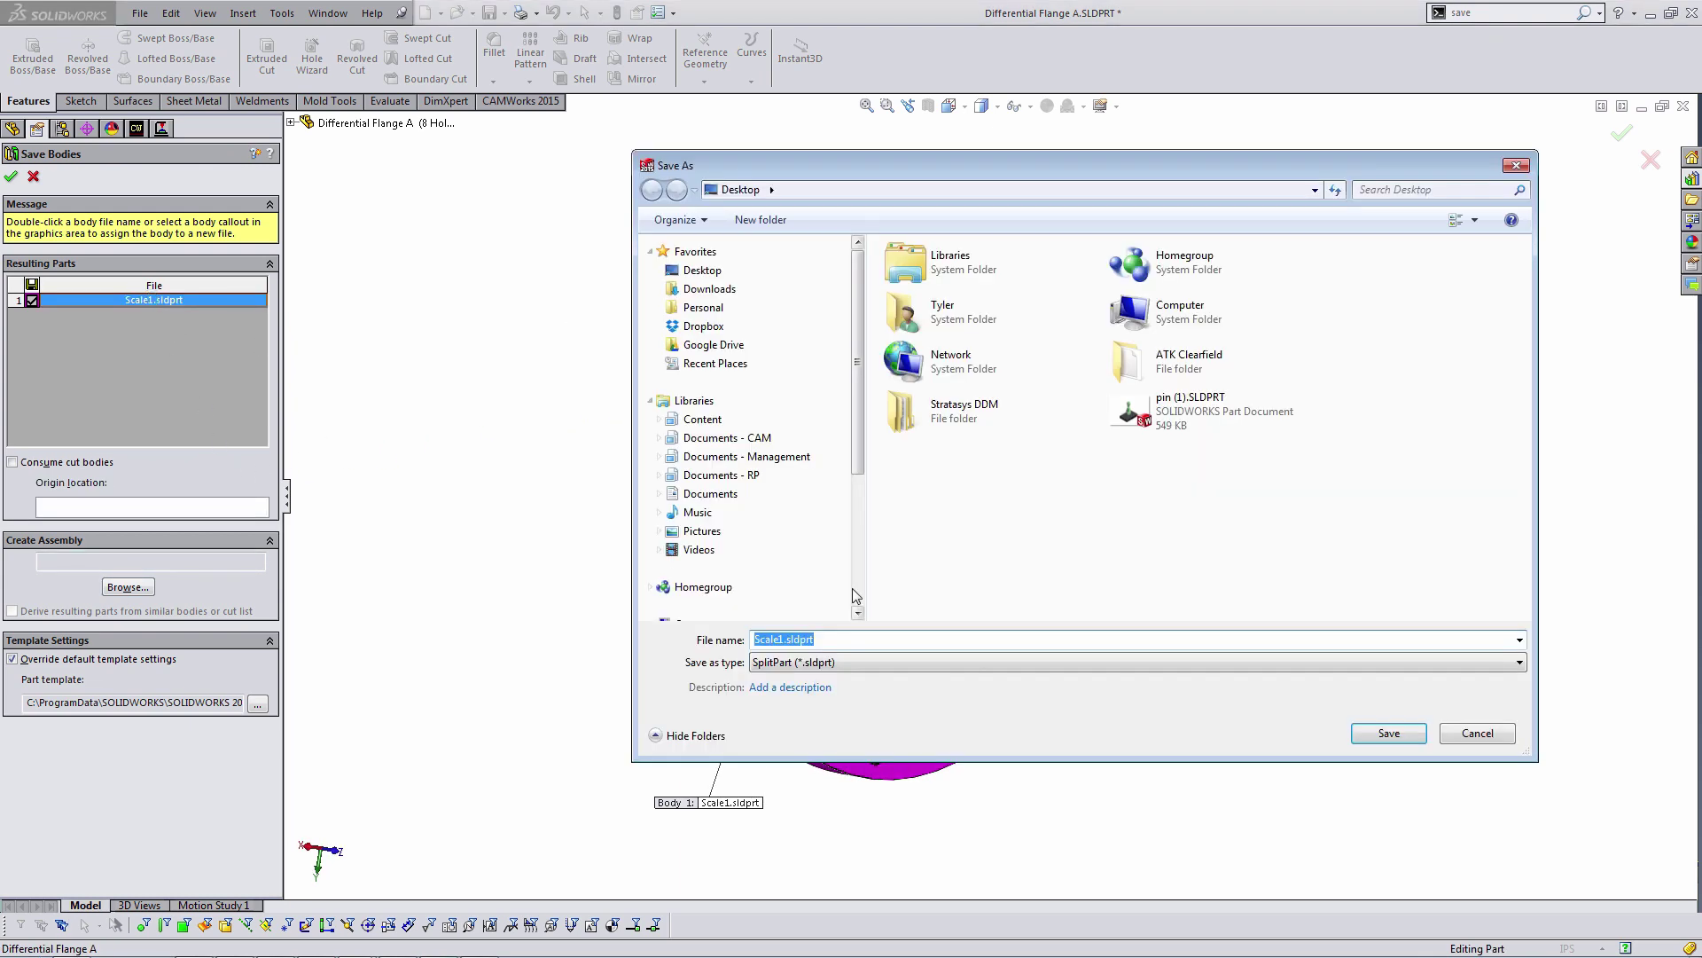
type("Part 2")
left_click(1389, 733)
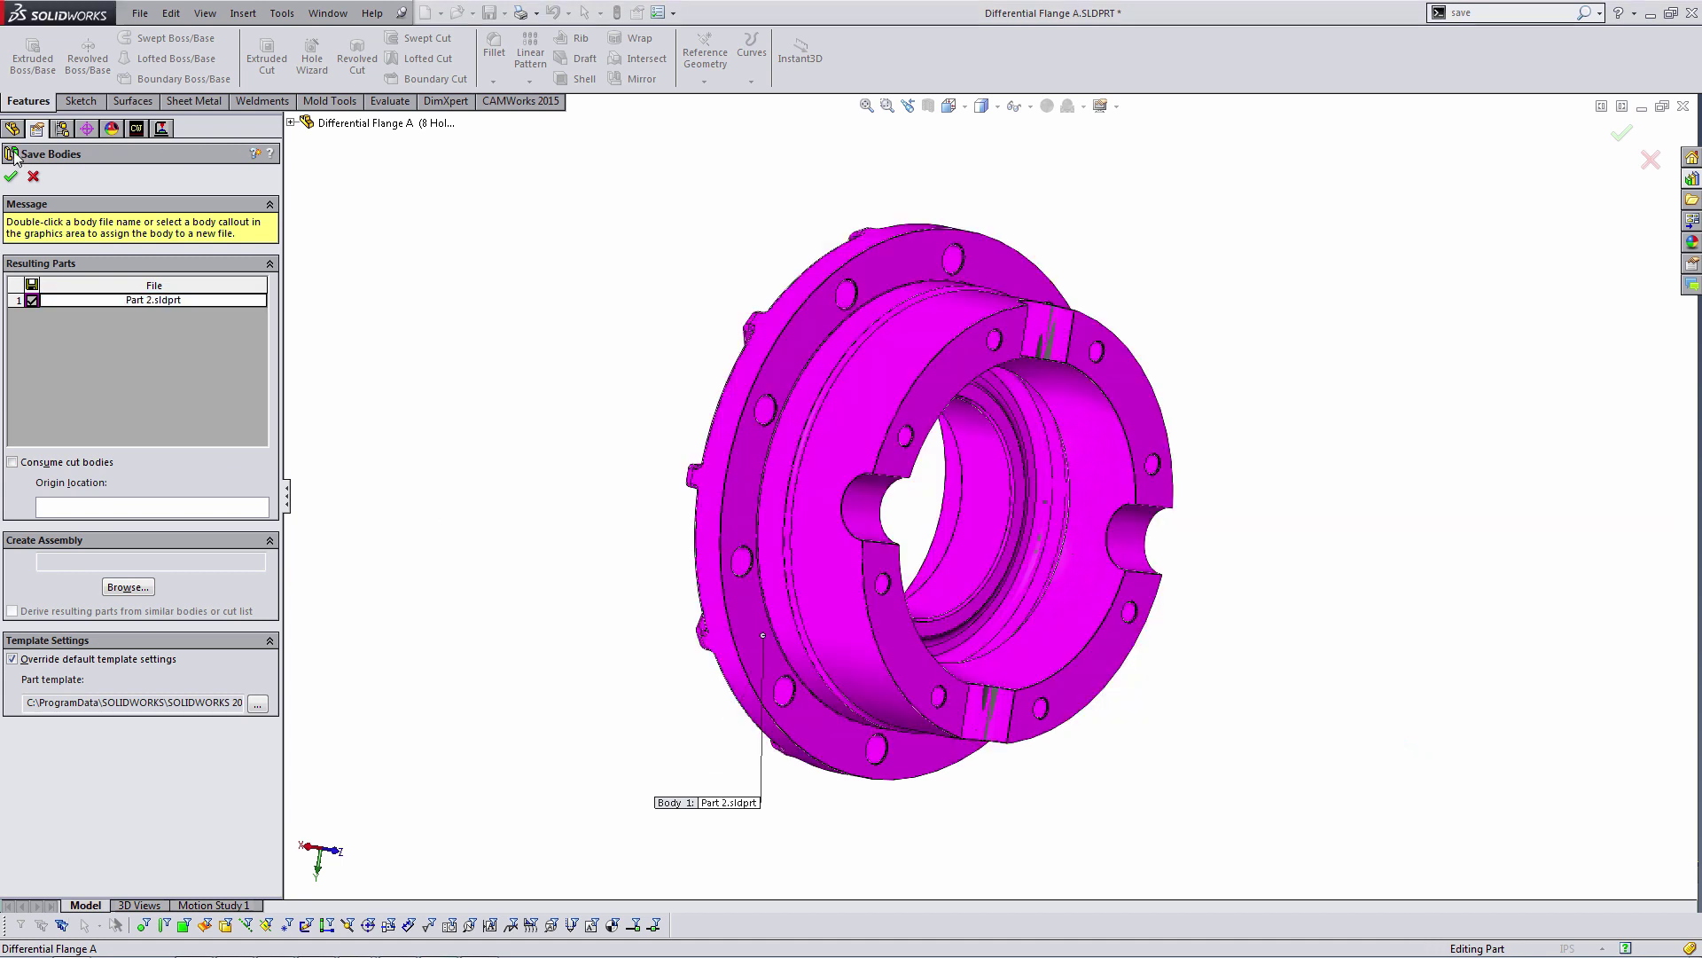
- Finish Save Bodies, keep the existing CAM data without rebuilding, and show the CAMWorks tree
left_click(11, 179)
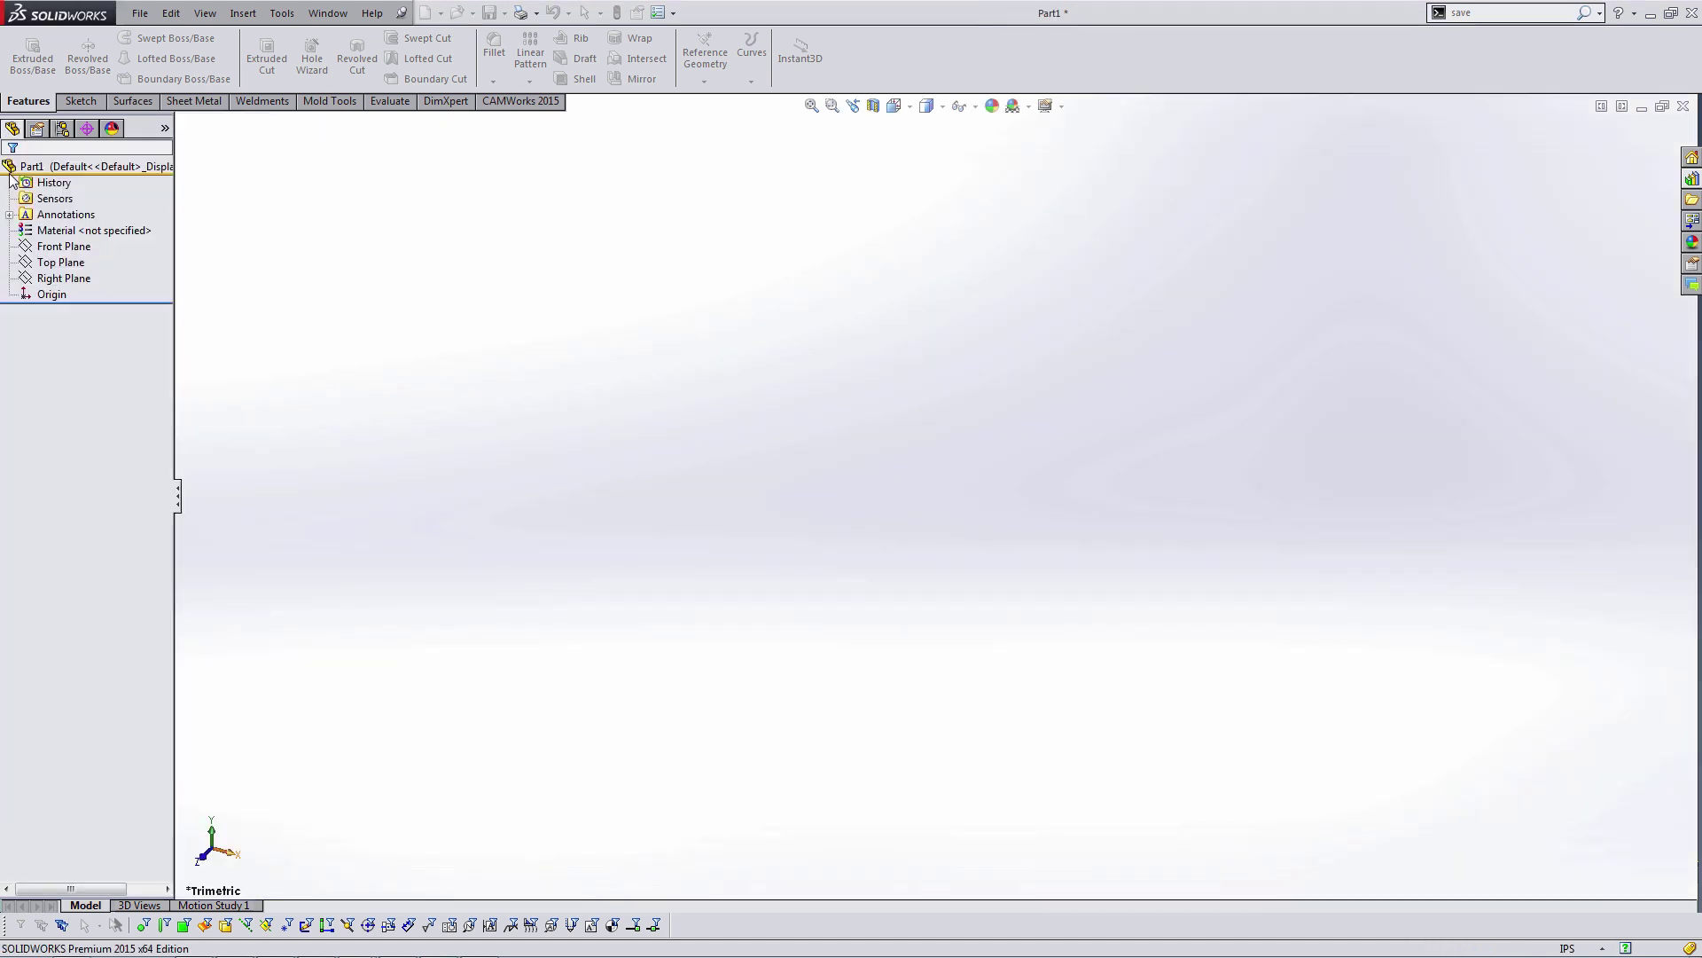
left_click(974, 525)
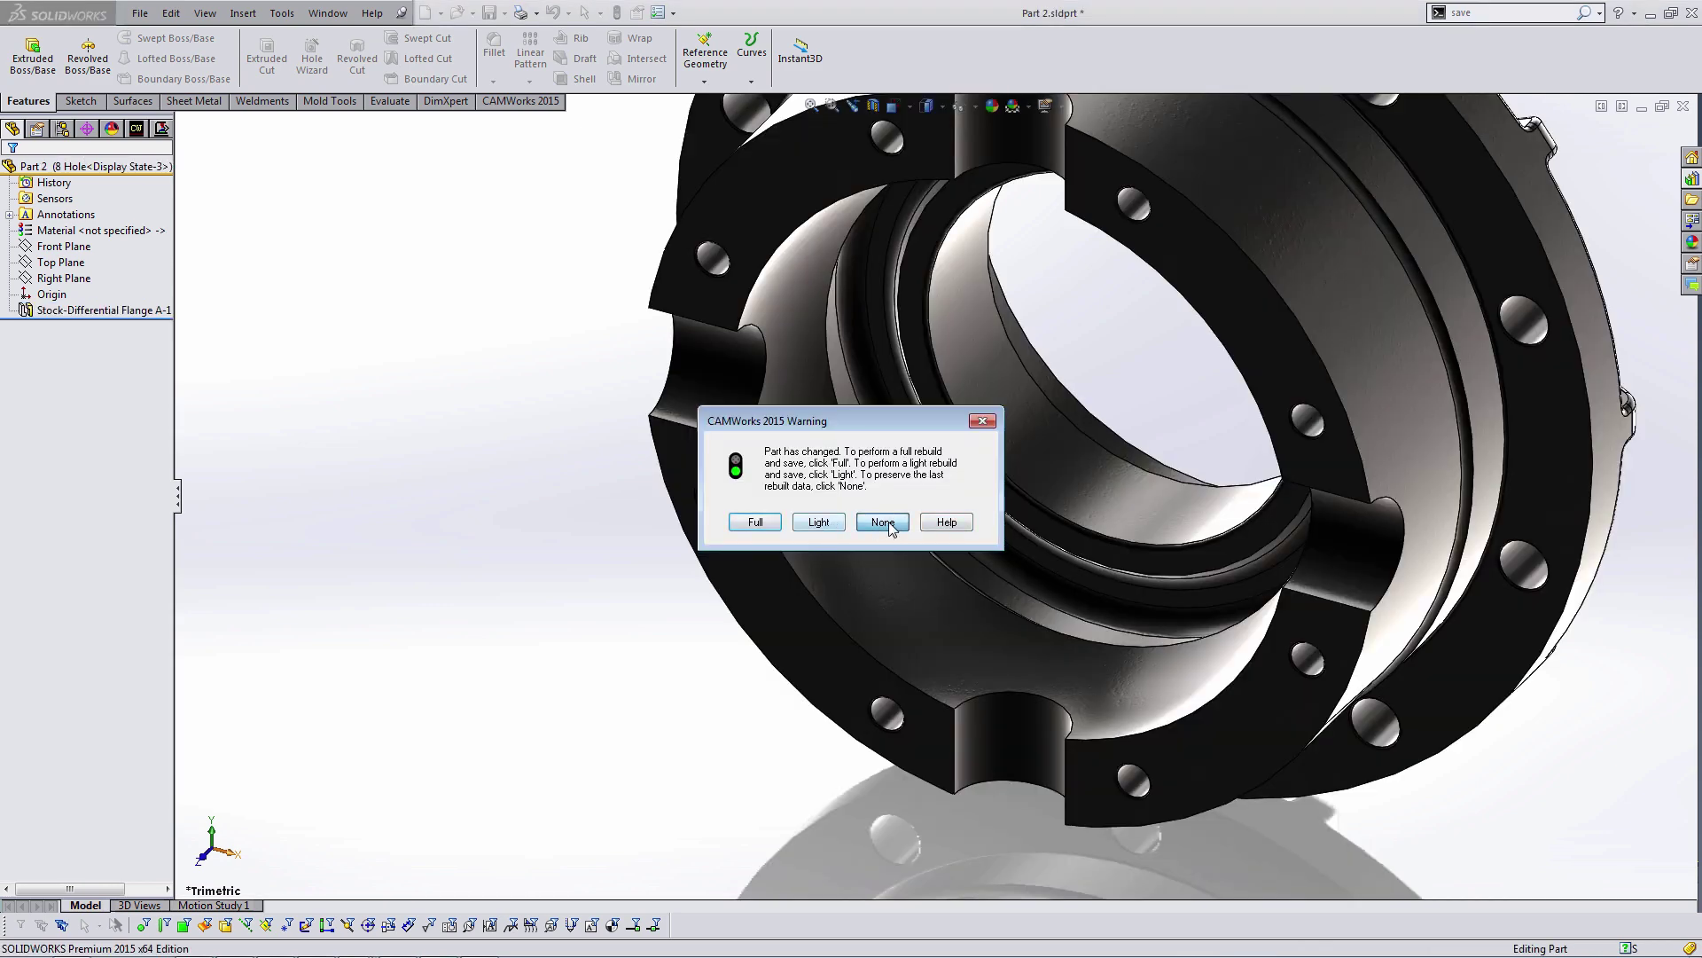
left_click(883, 523)
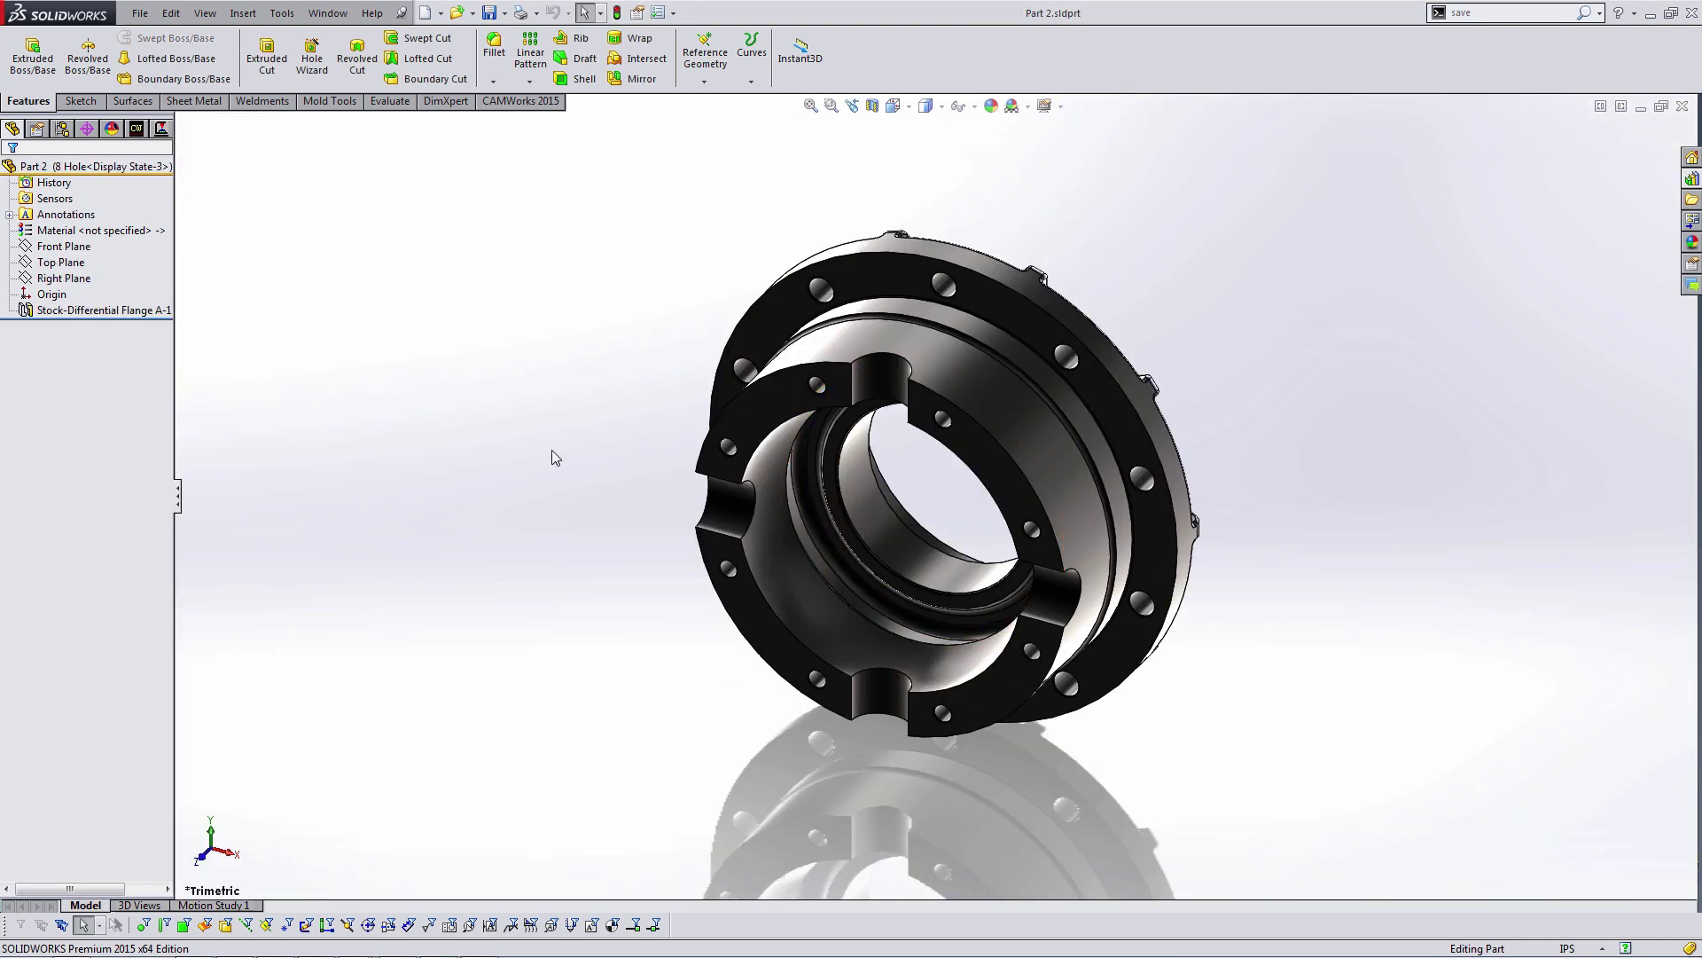
middle_click_drag(759, 483, 846, 461)
scroll(846, 461, "down", 3)
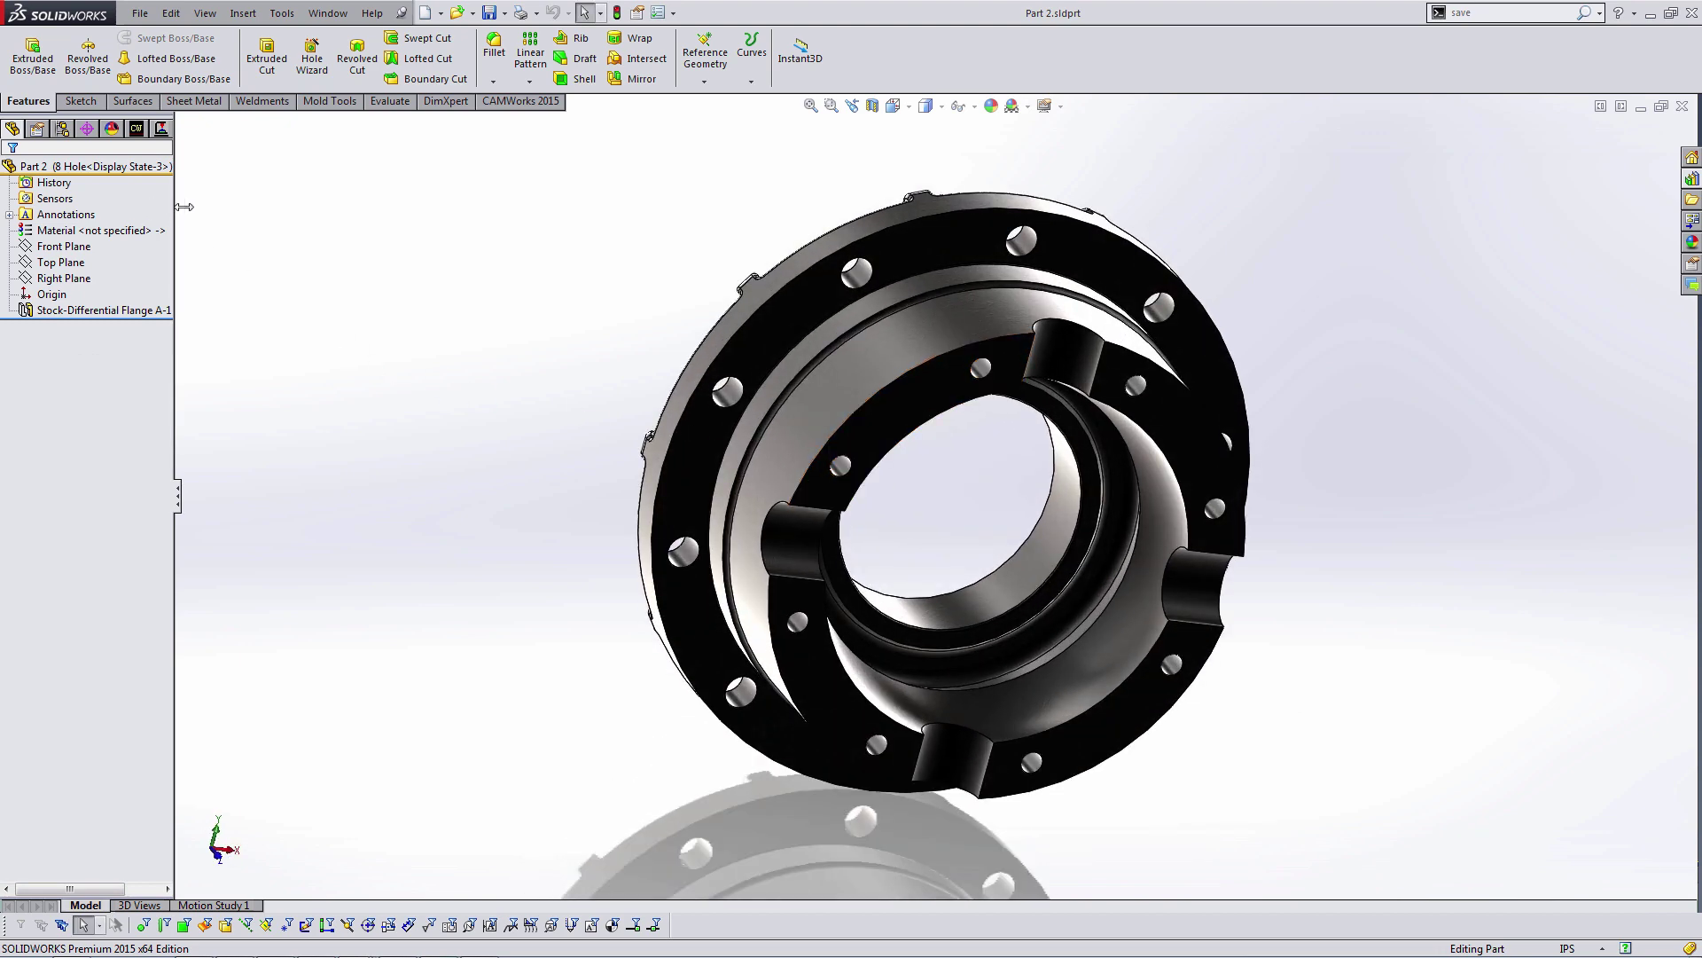
left_click_drag(188, 206, 217, 208)
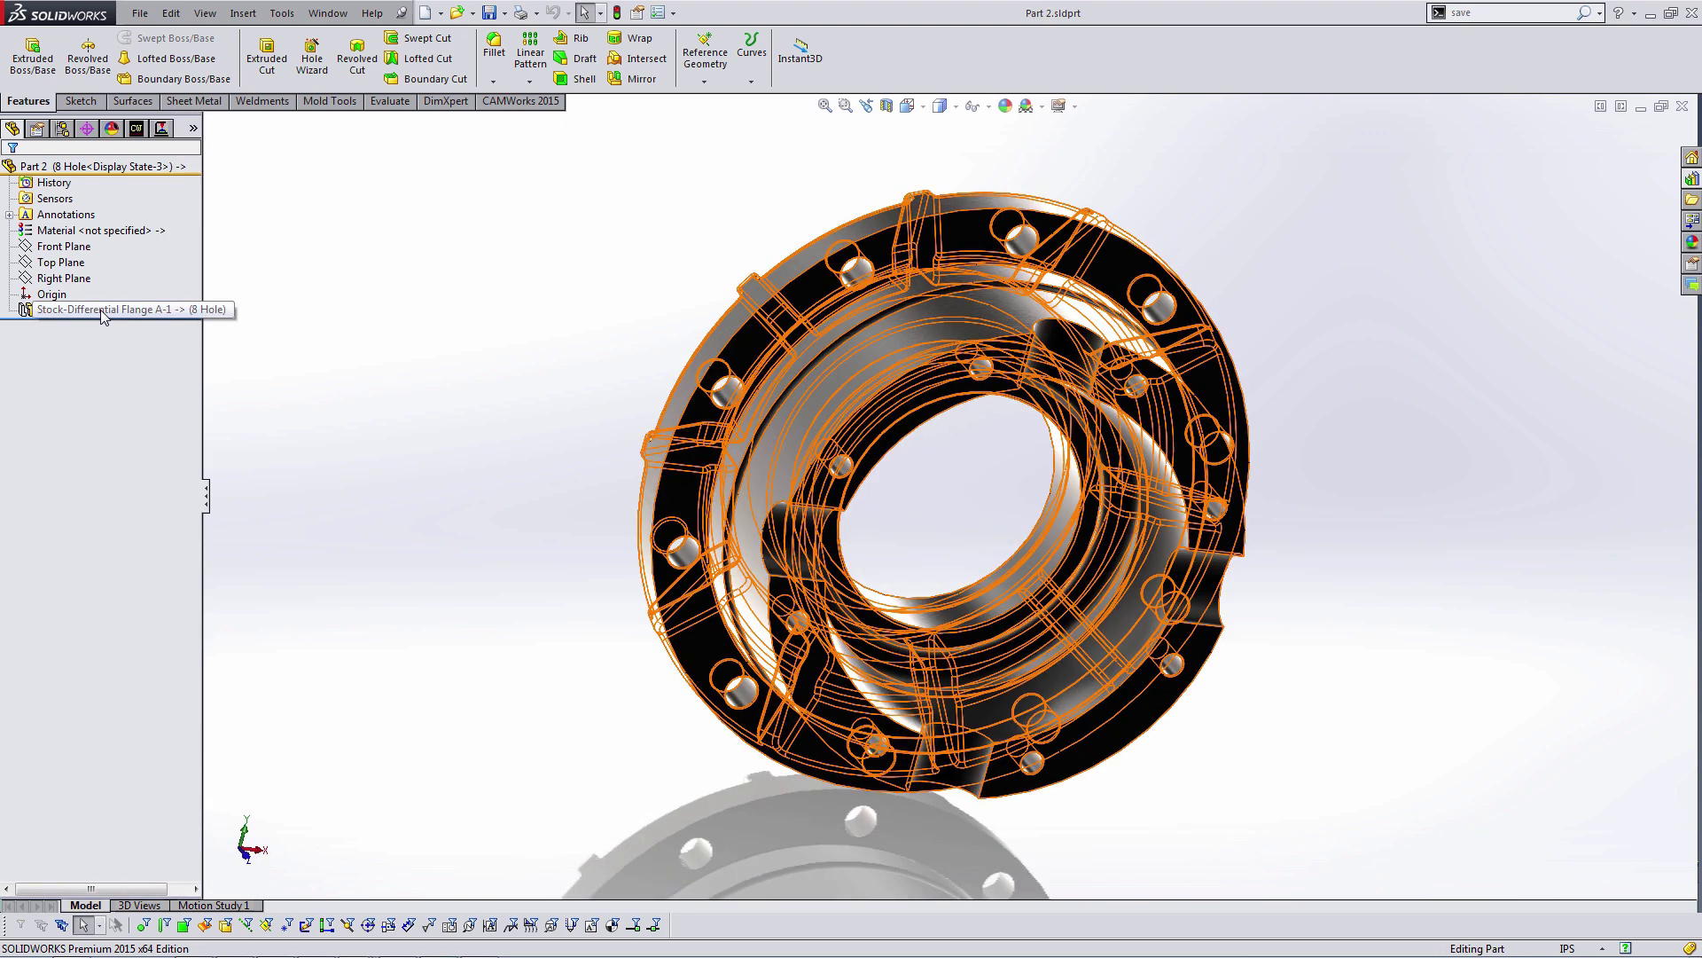
left_click(136, 128)
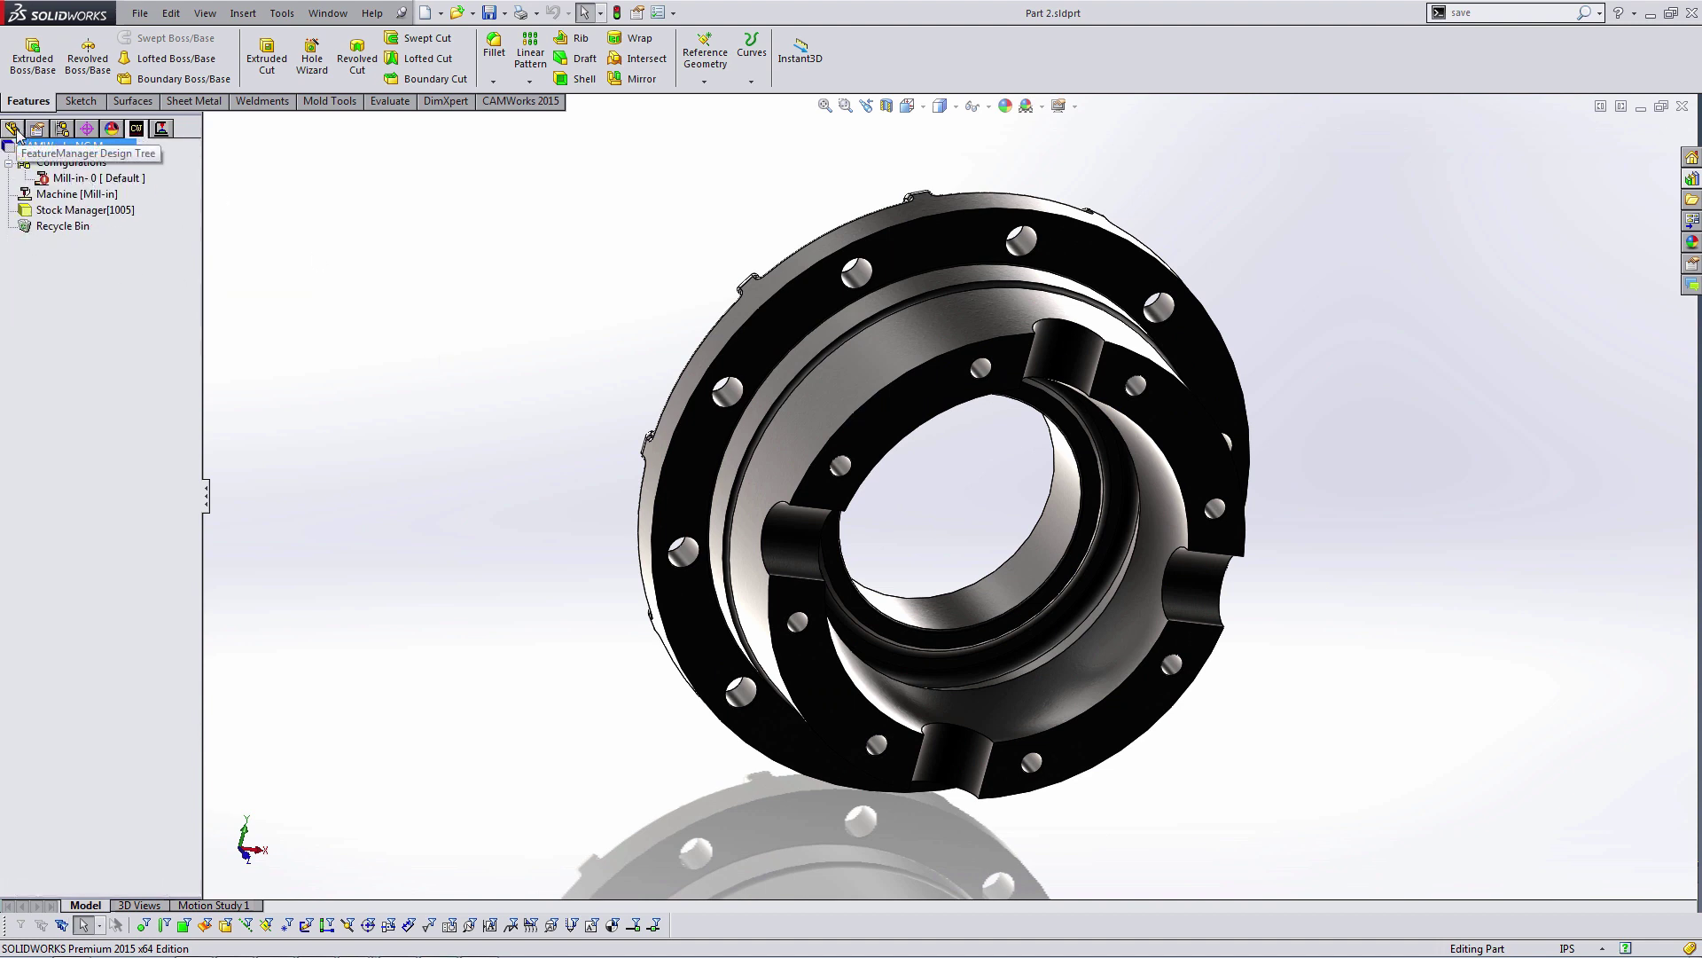
- Import the CAM data from Differential Flange A.prtcam into Part 2
left_click(282, 13)
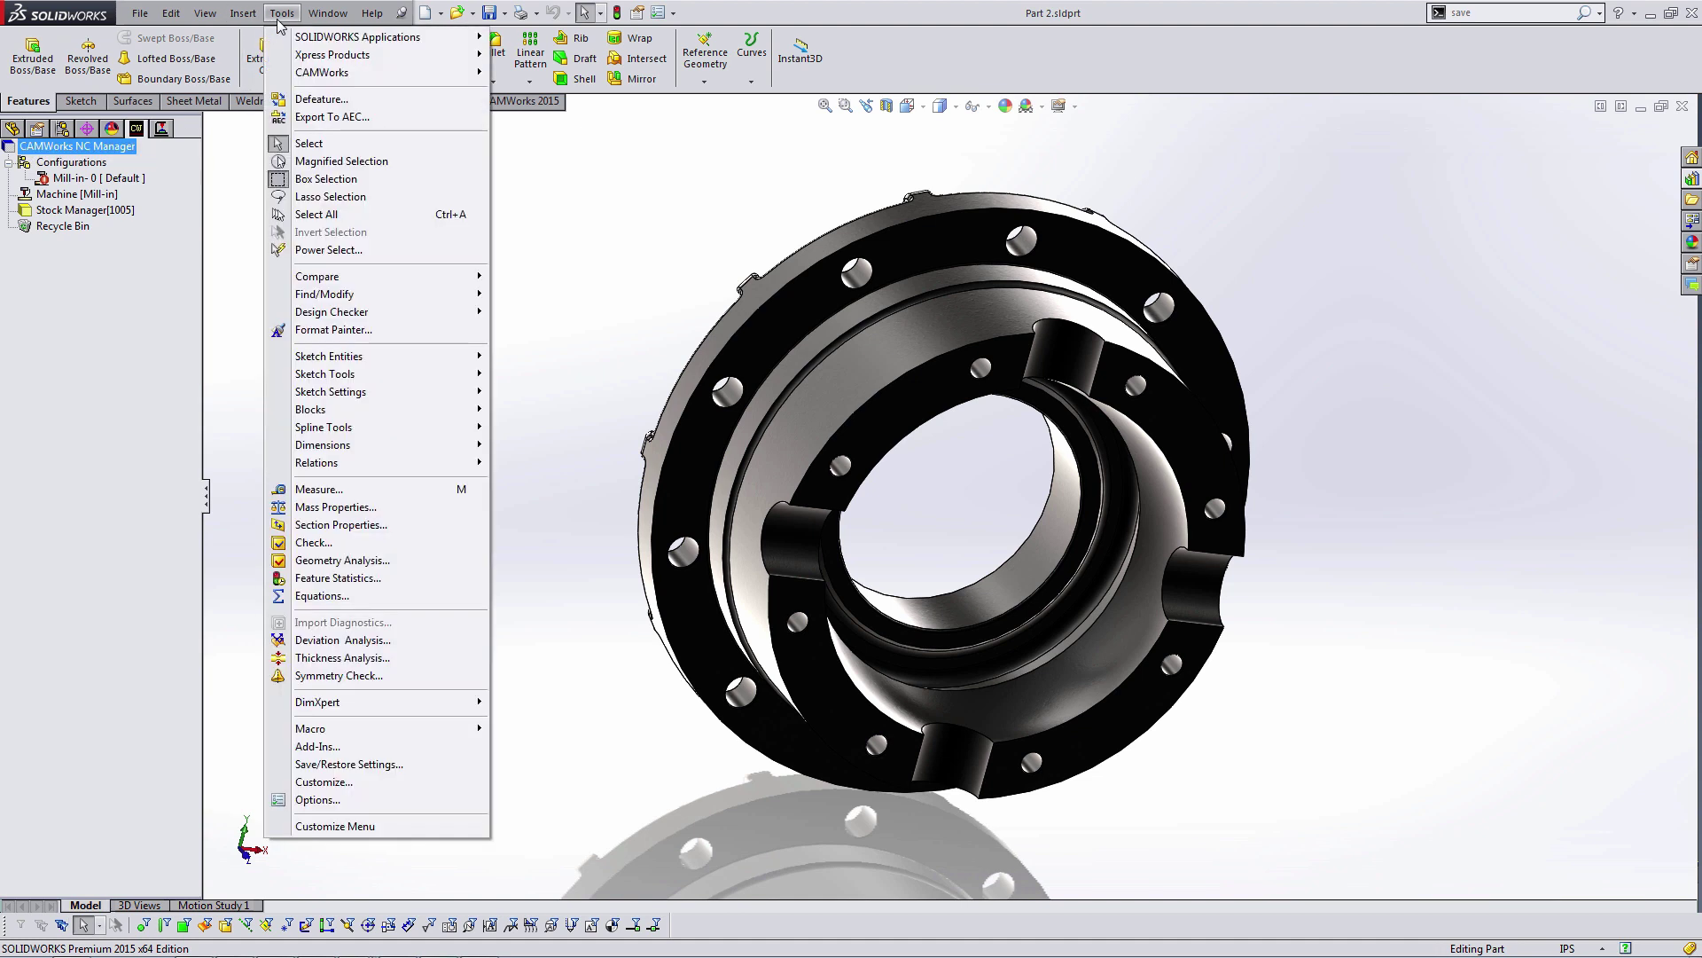
mouse_move(321, 72)
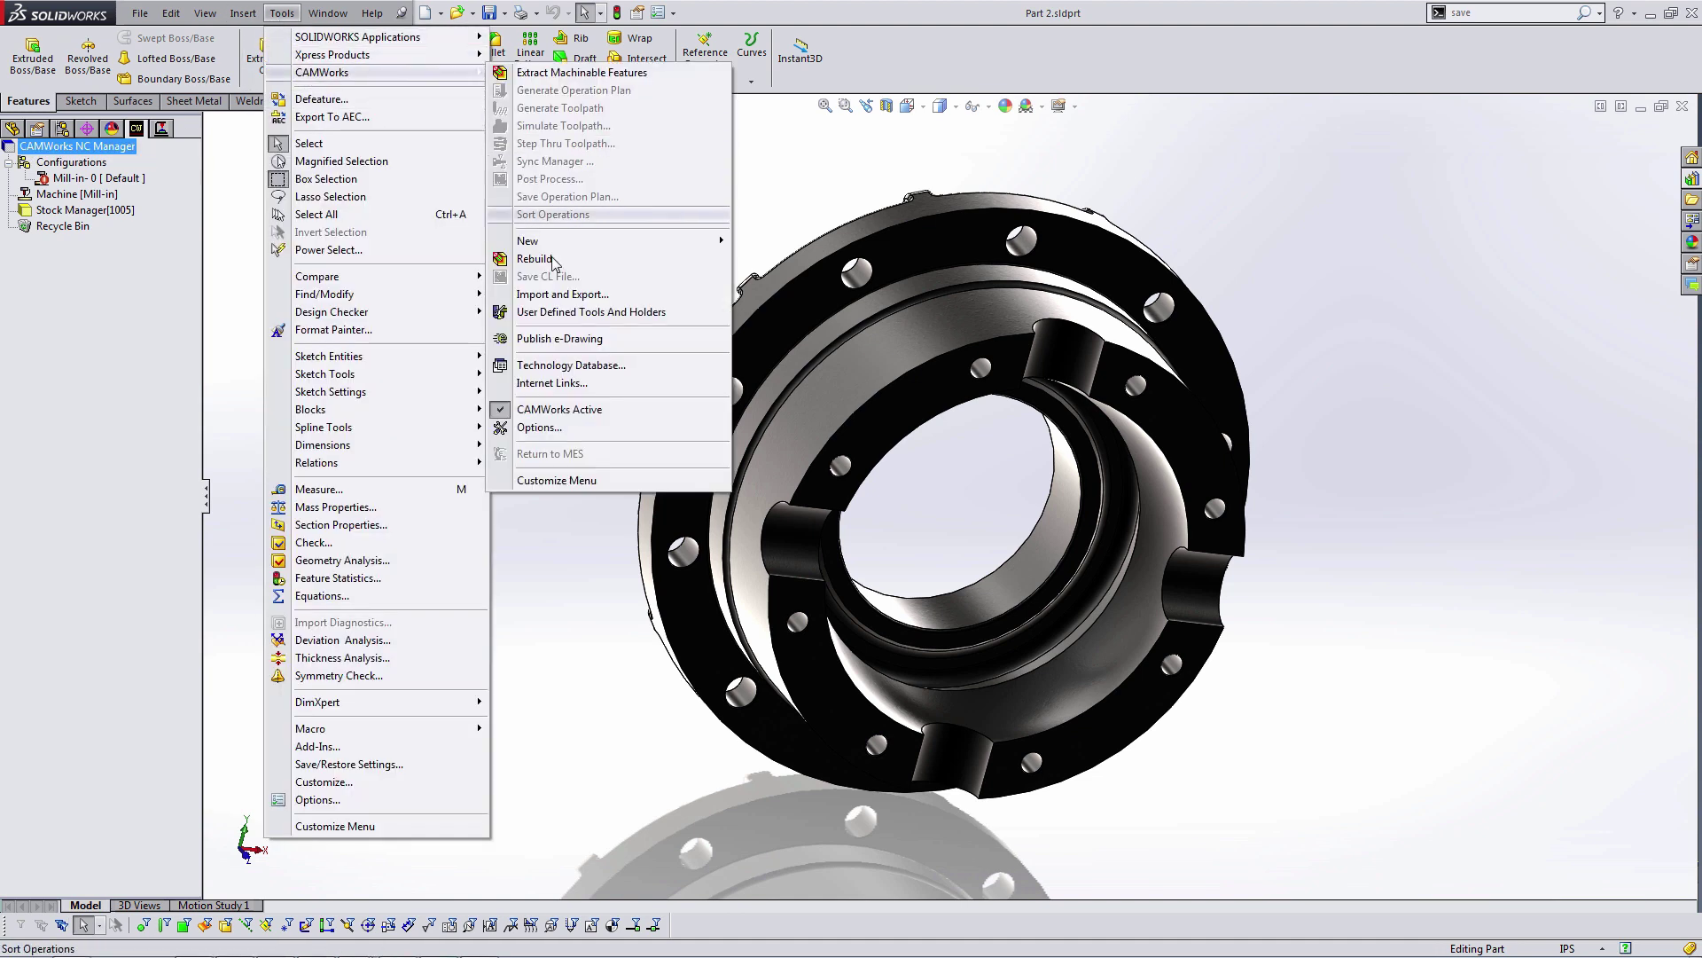
left_click(564, 294)
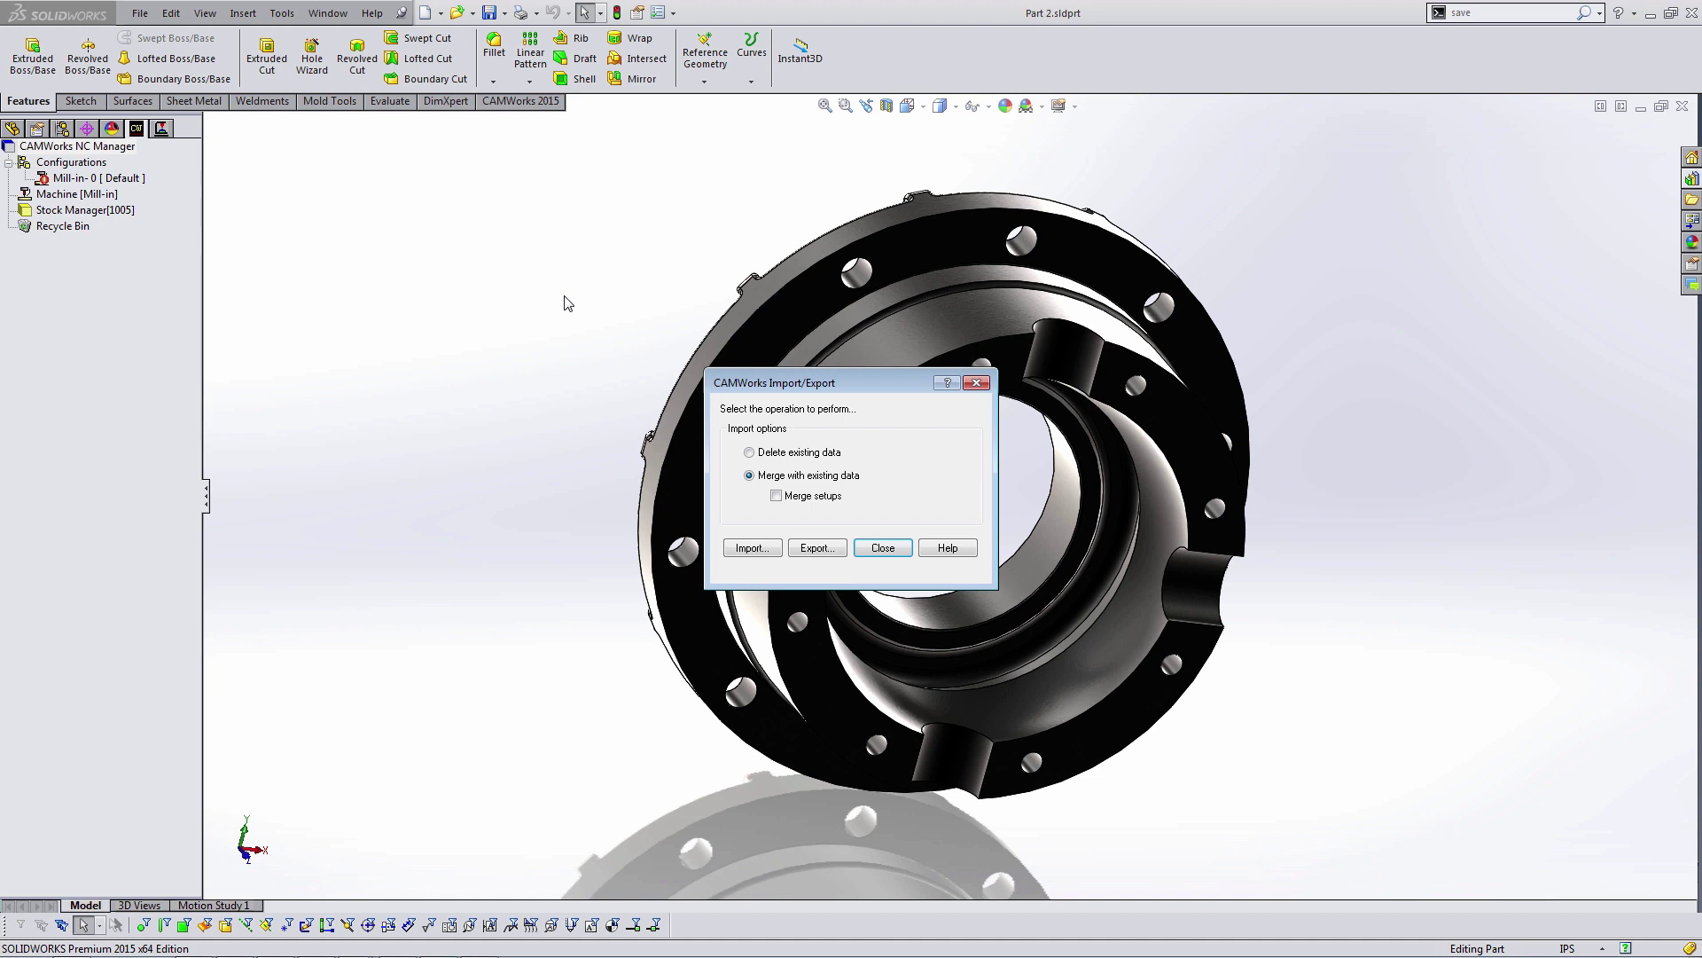
left_click(752, 548)
left_click(1055, 530)
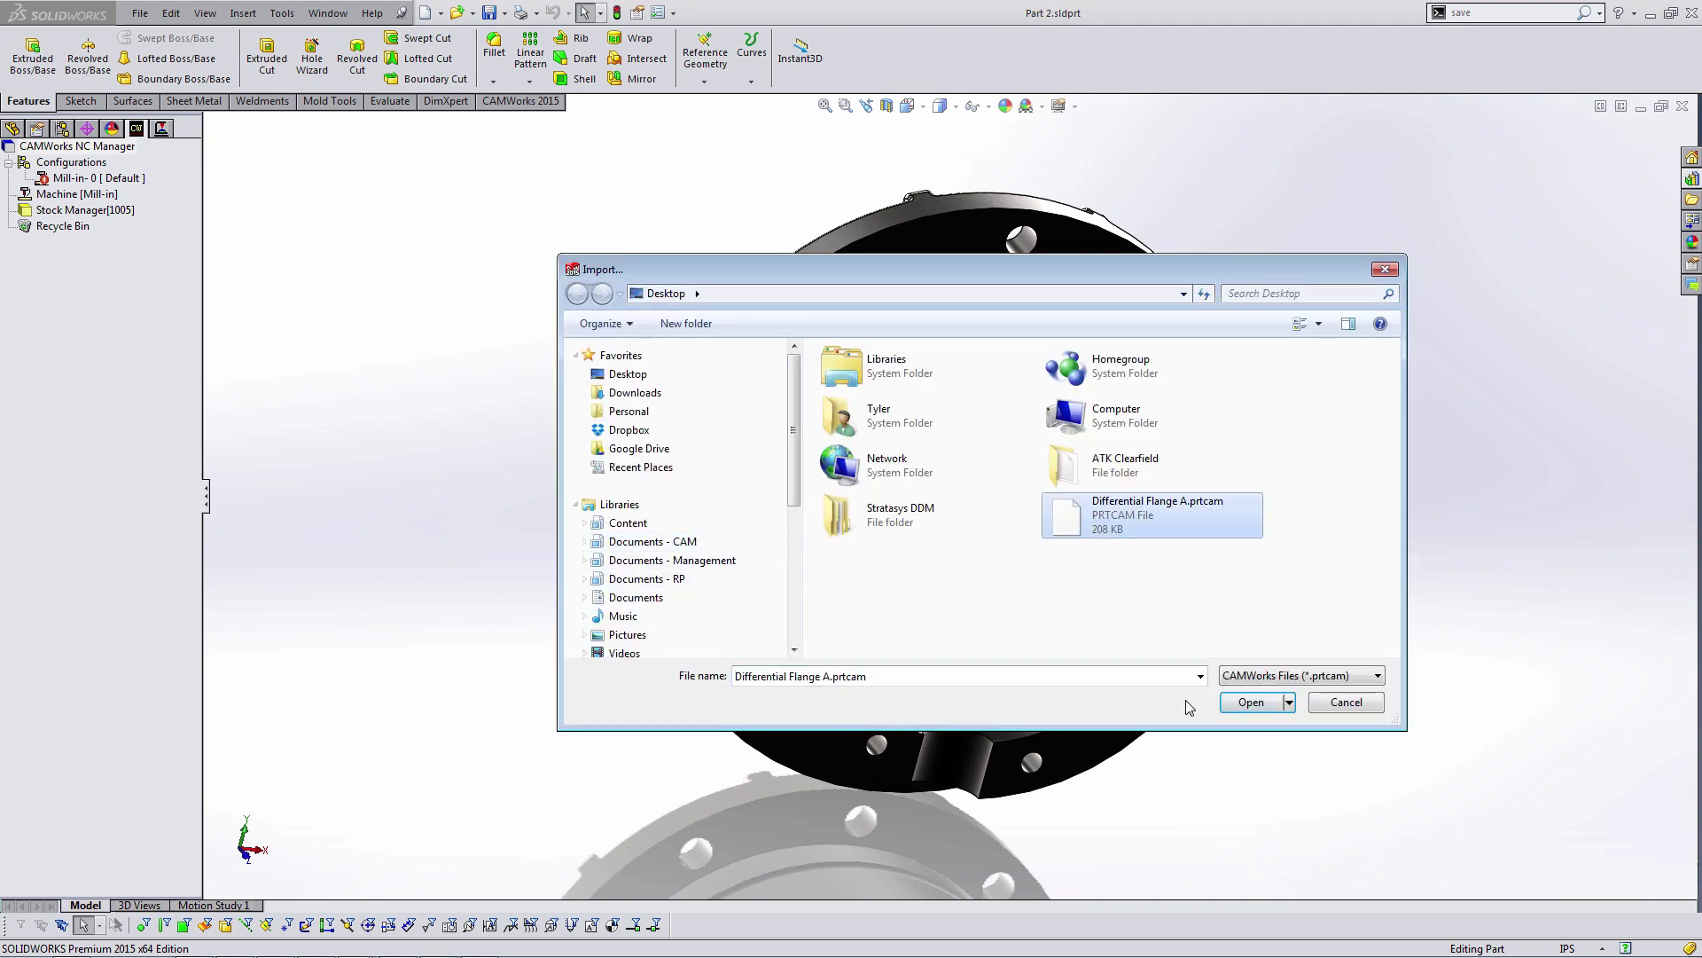
left_click(1241, 708)
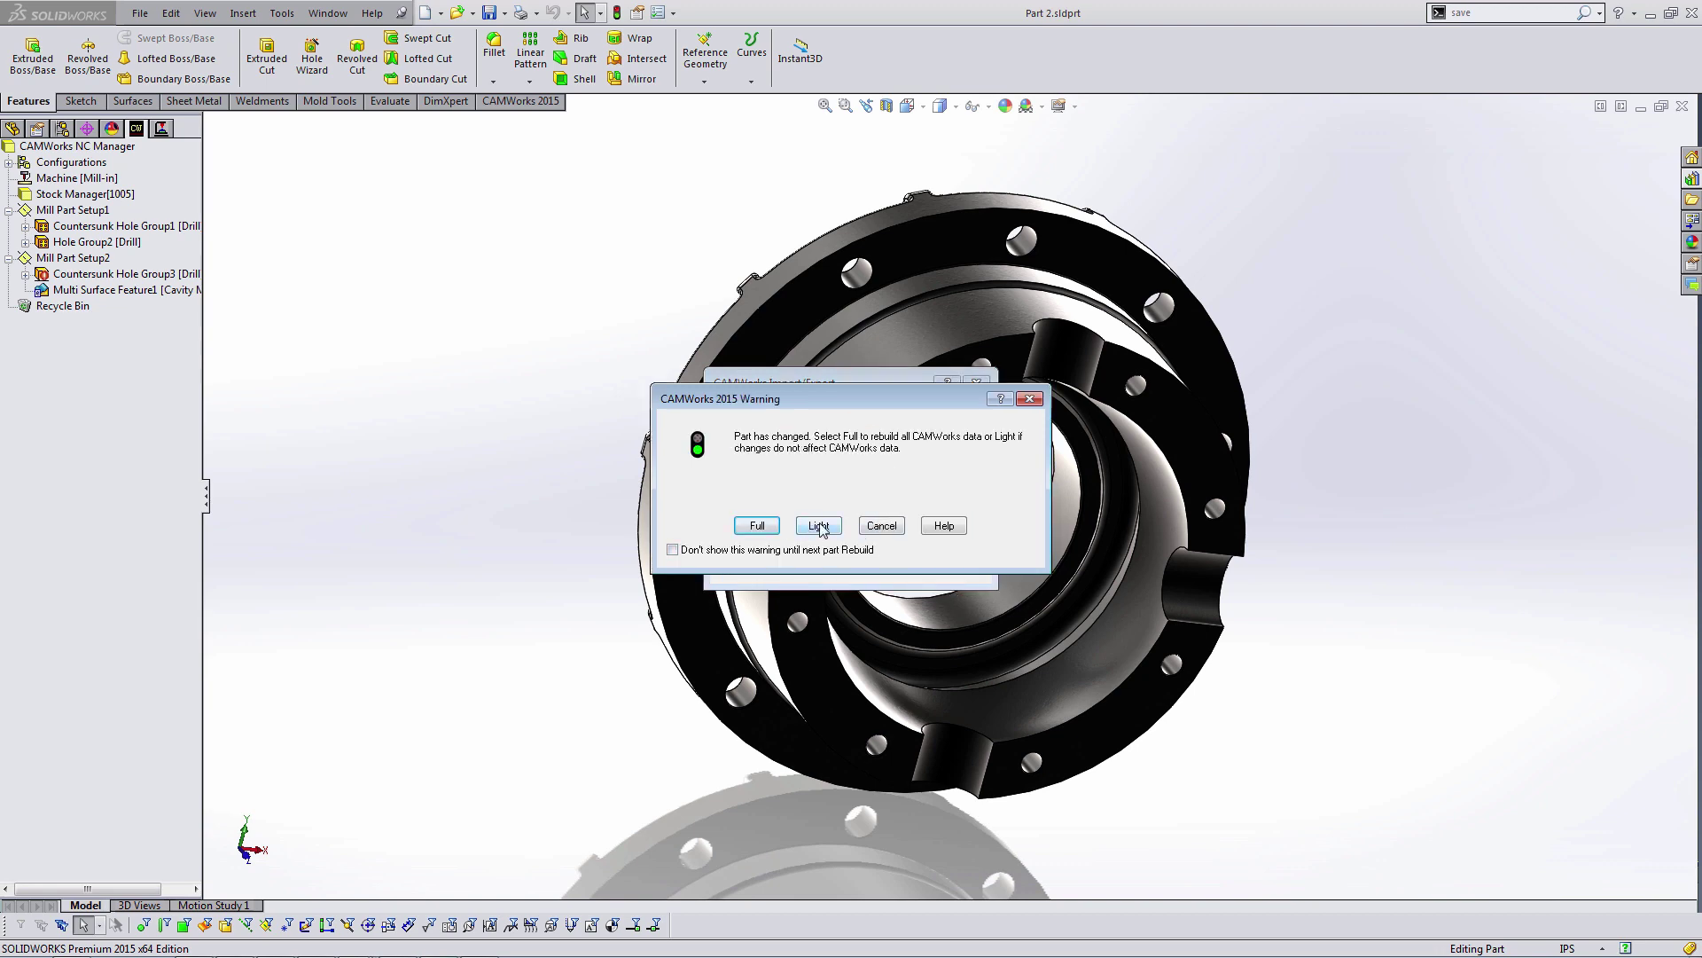
- Light-rebuild the imported CAM data, view a drilling toolpath, then switch to the 10 inch 6 jaw chuck
left_click(818, 526)
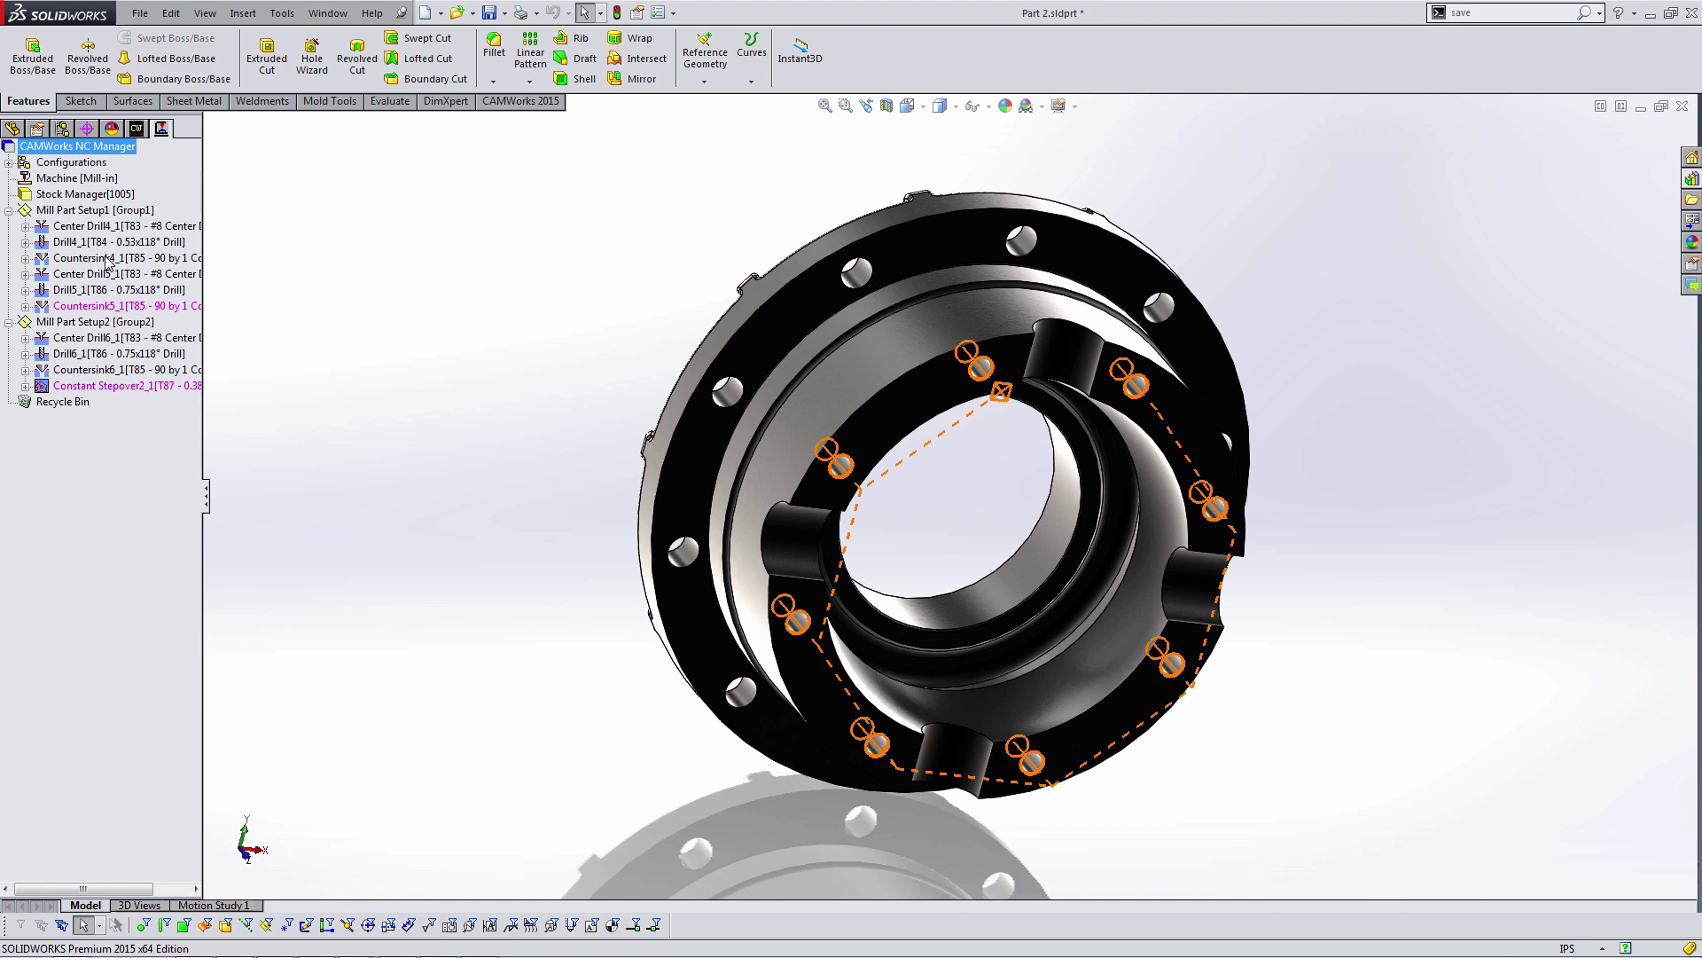
left_click(106, 242)
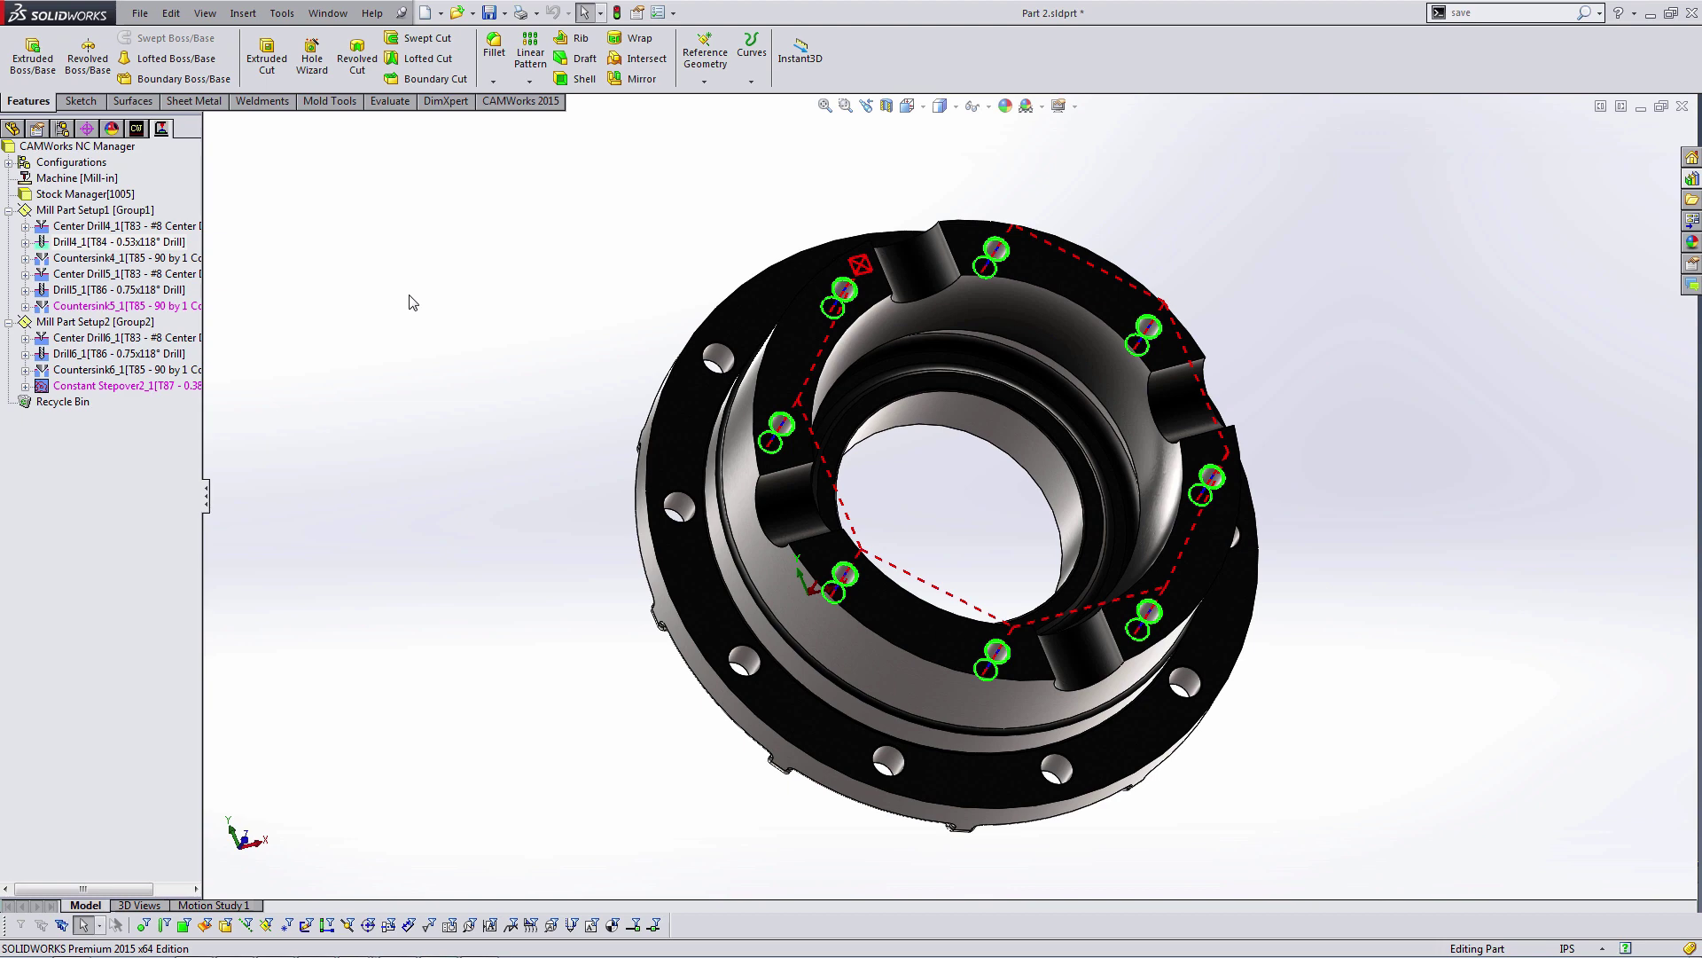
key("ctrl+Tab")
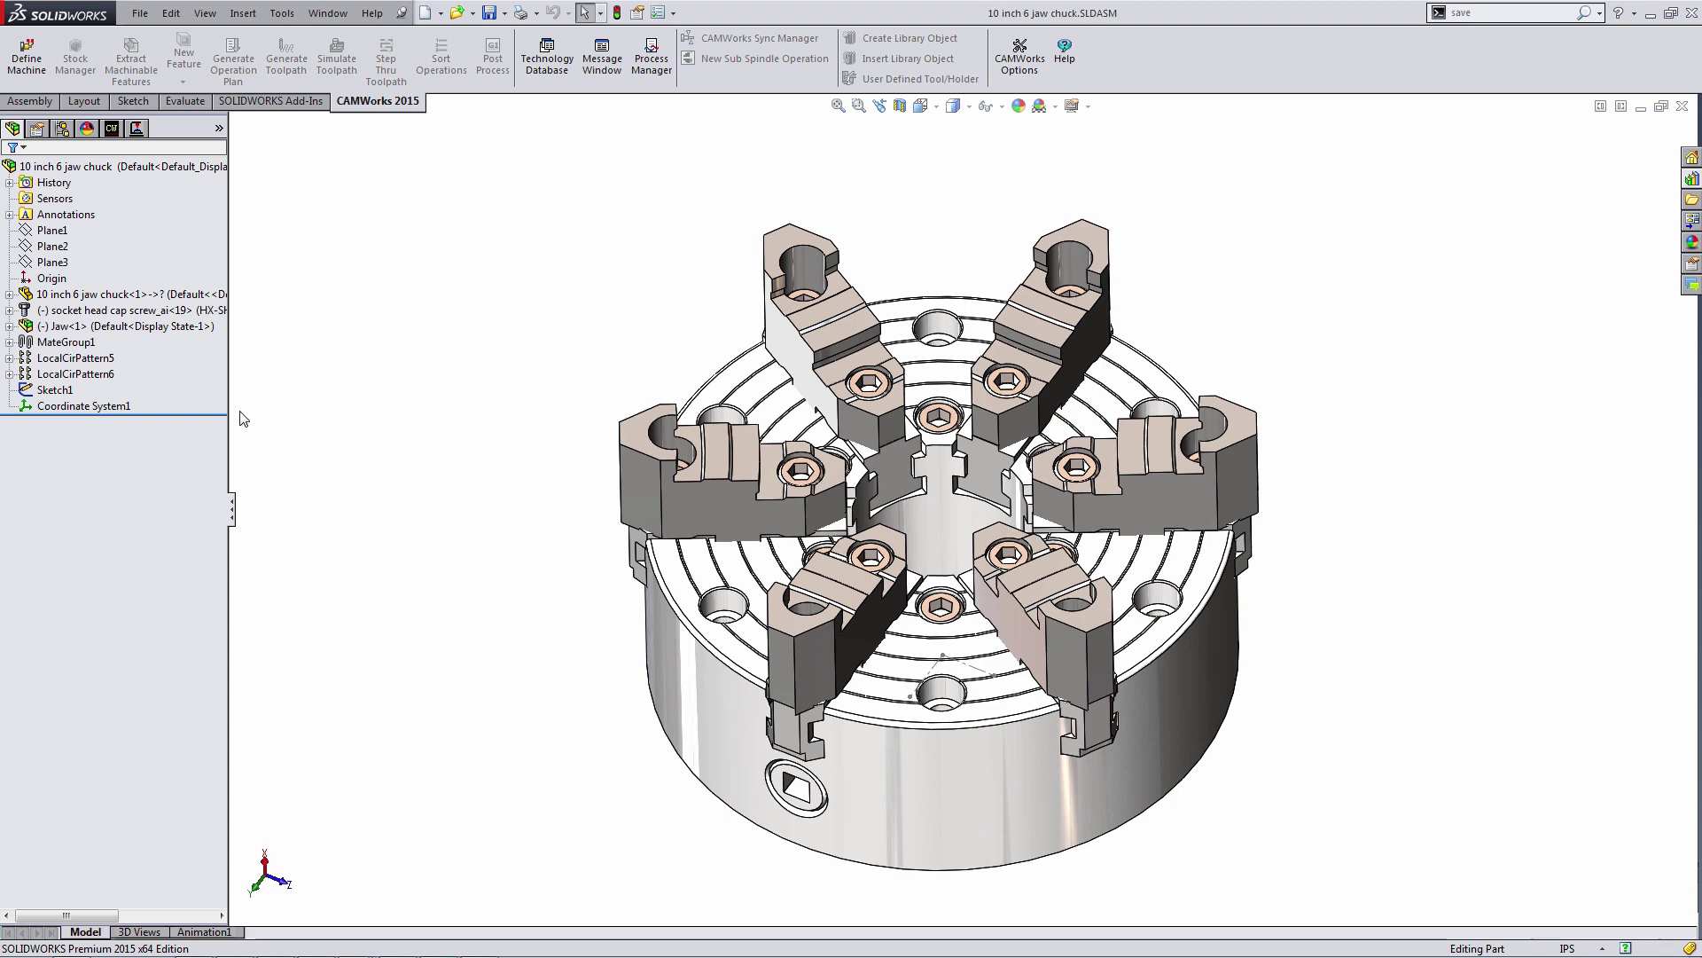
- Insert Part 2 into the chuck assembly, placing the flange beside the chuck
mouse_move(656, 488)
left_mouse_down()
mouse_move(605, 482)
mouse_move(687, 486)
mouse_move(638, 481)
left_mouse_up()
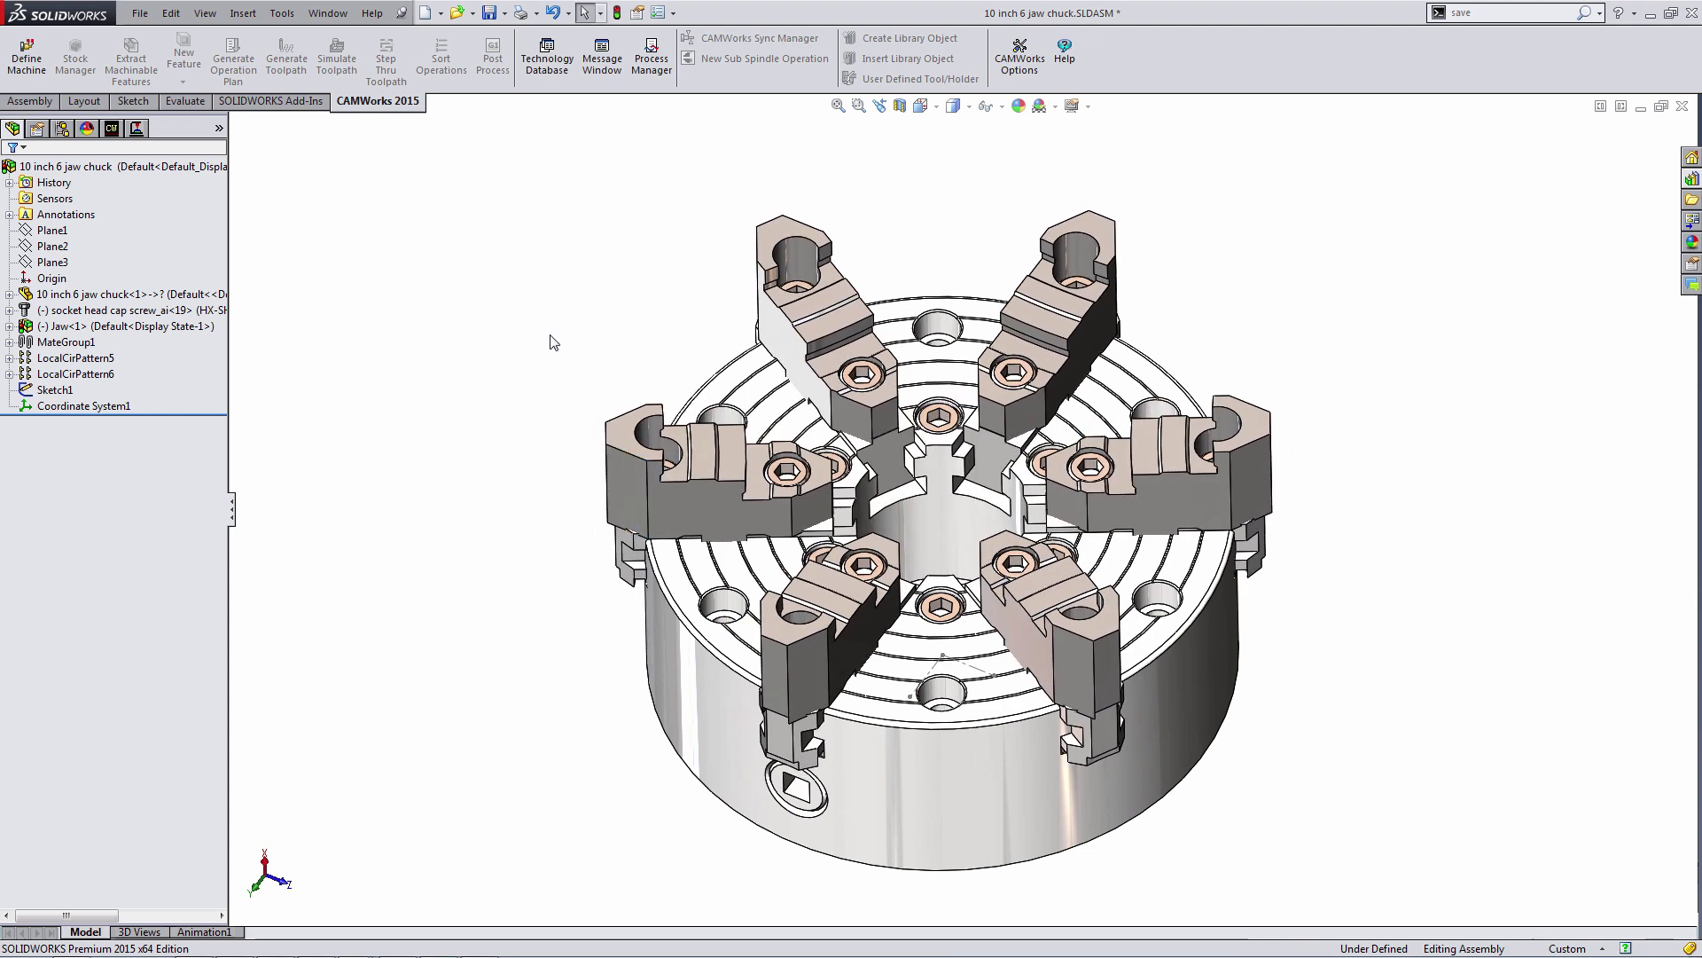
key("ctrl+z")
left_click(45, 103)
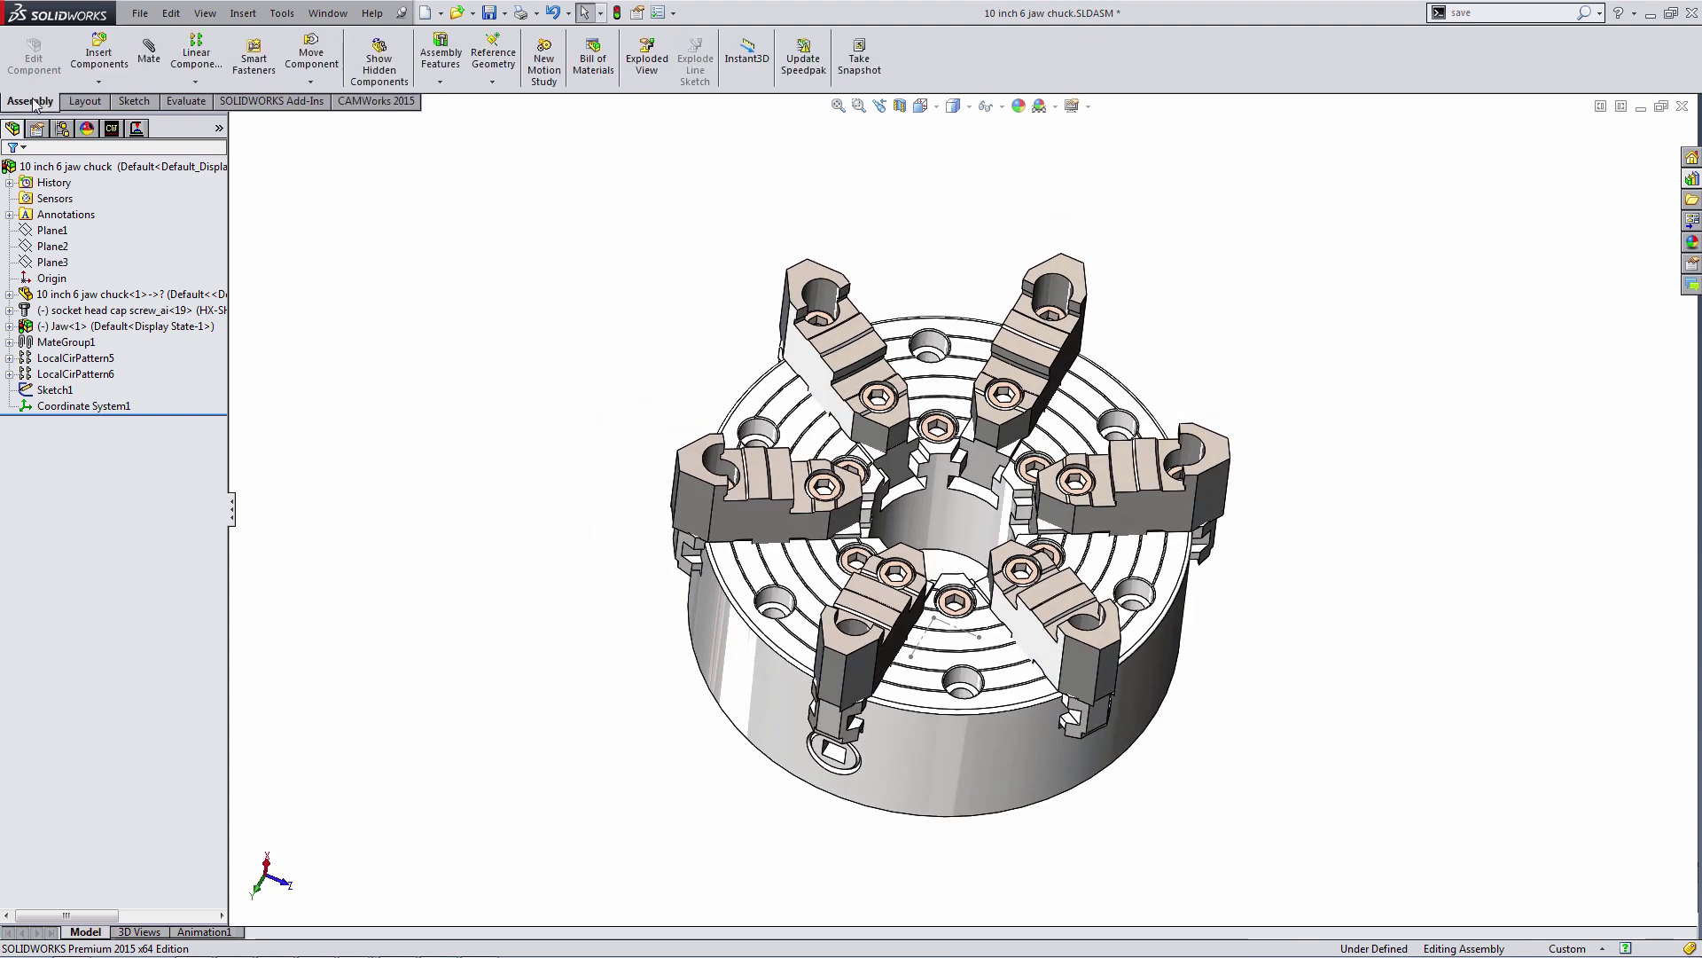
left_click(98, 55)
left_click(62, 389)
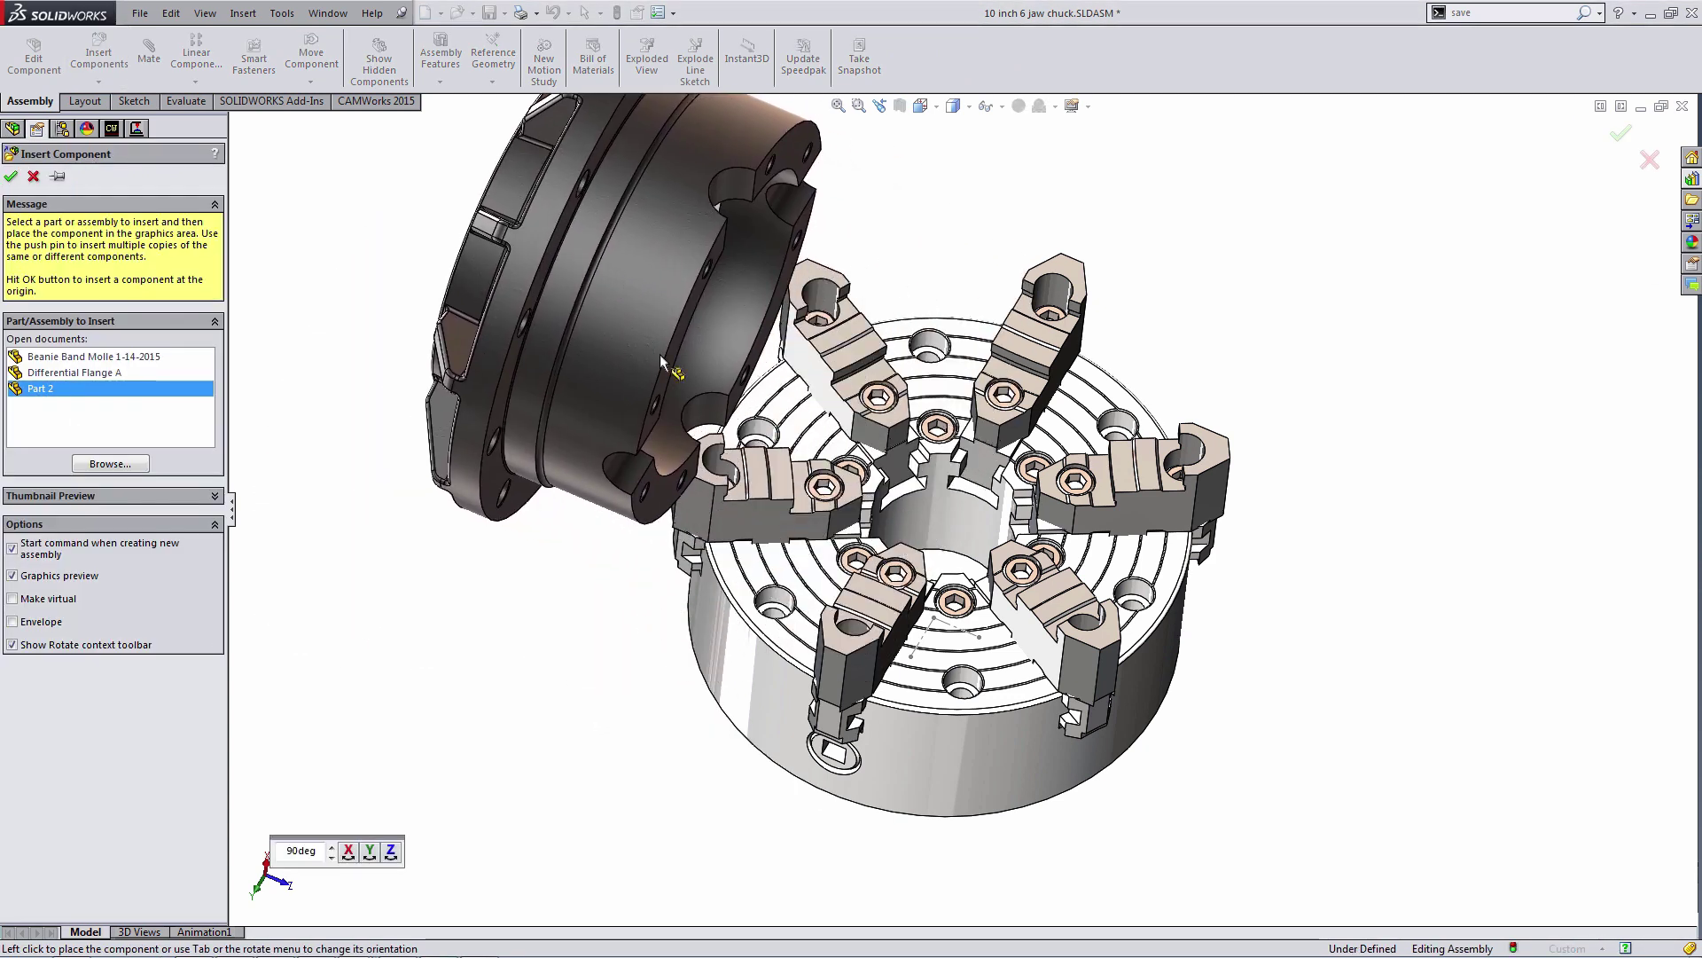
left_click(648, 430)
middle_click_drag(648, 430, 776, 338)
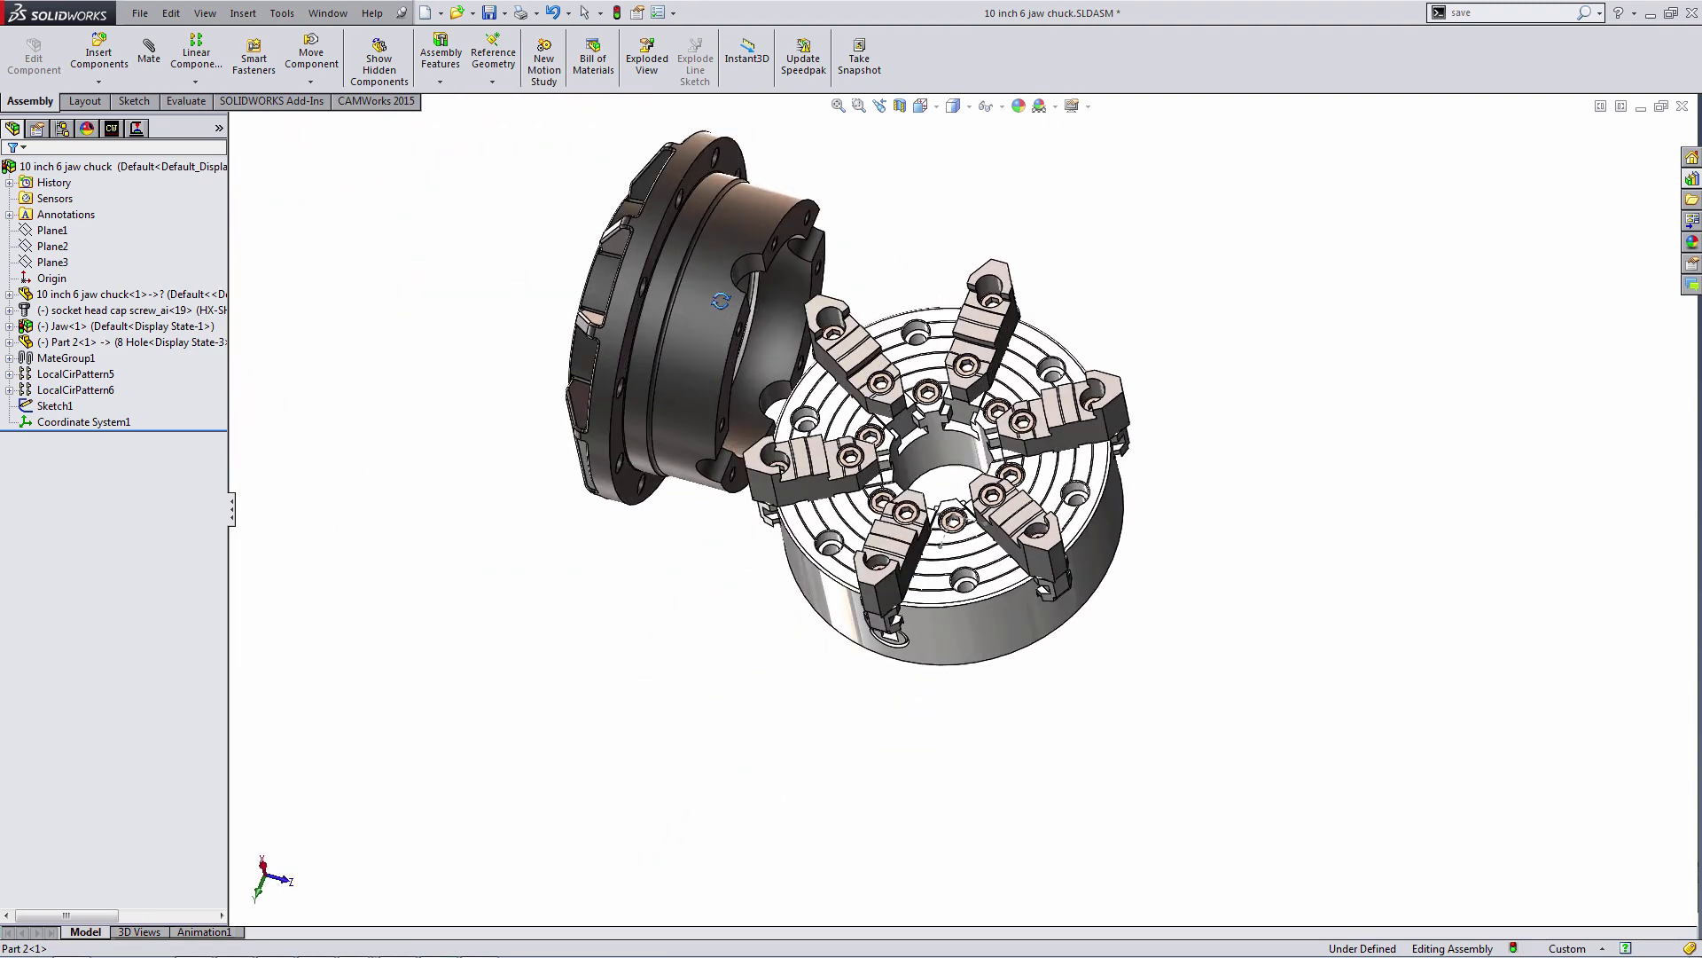
scroll(805, 348, "down", 5)
- Mate the flange bore concentric with the chuck's centre bore (Concentric6)
left_click(826, 353)
left_click(1081, 583, "ctrl")
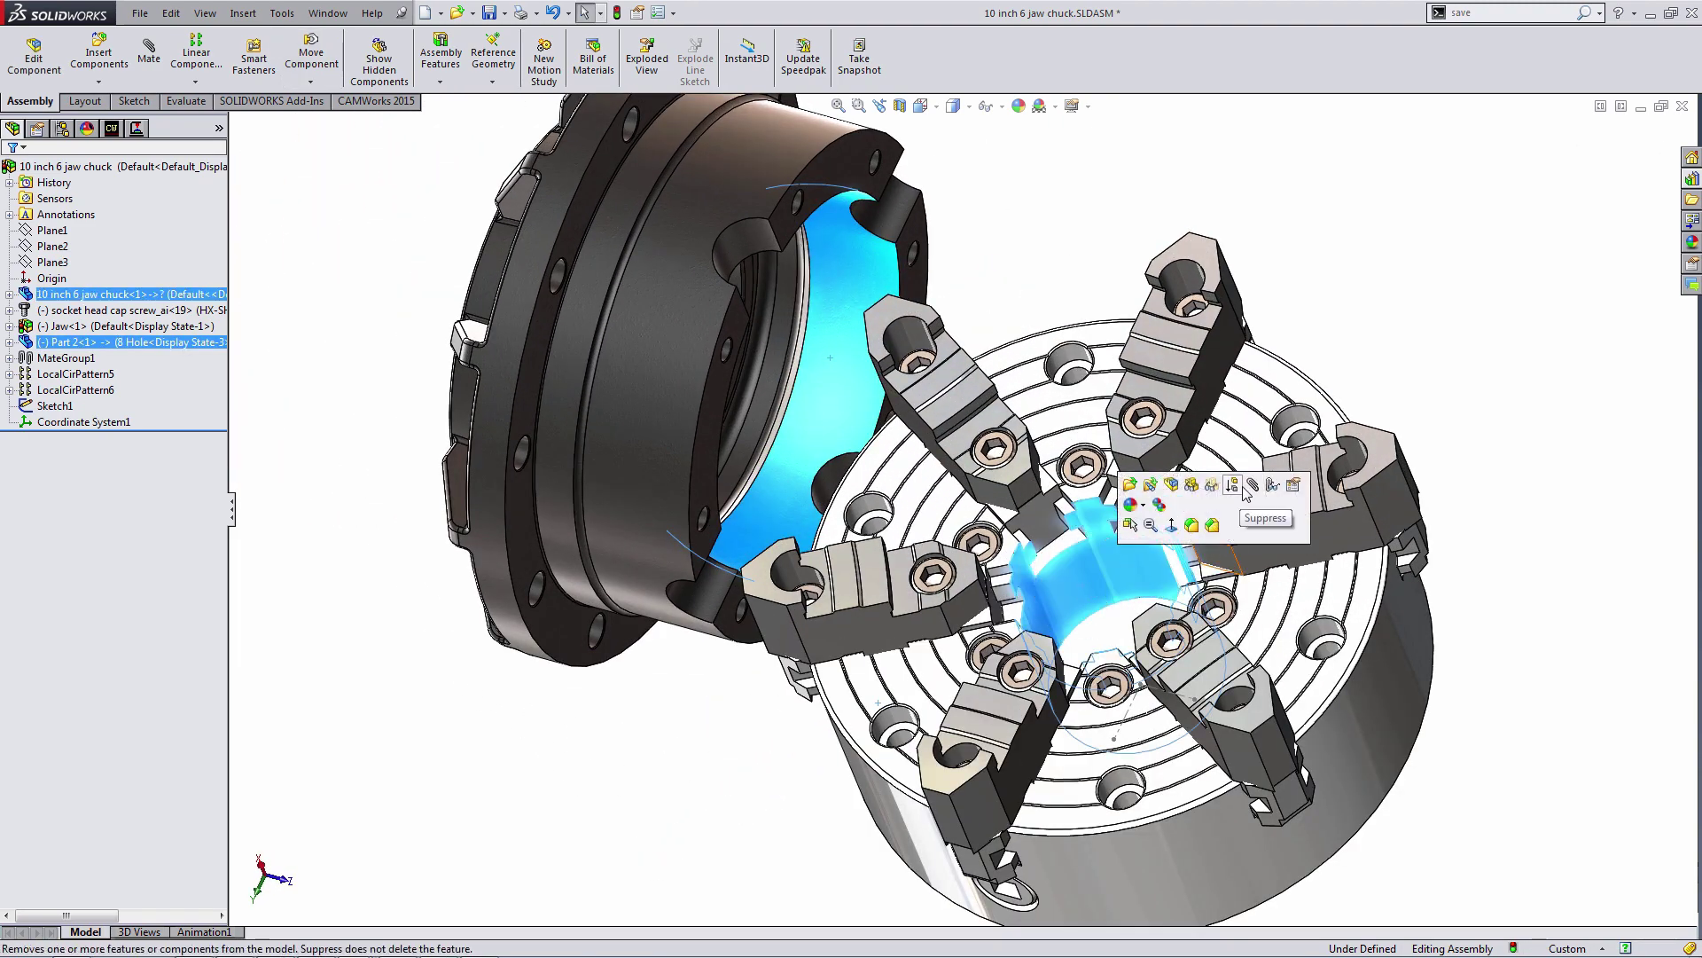
left_click(1252, 484)
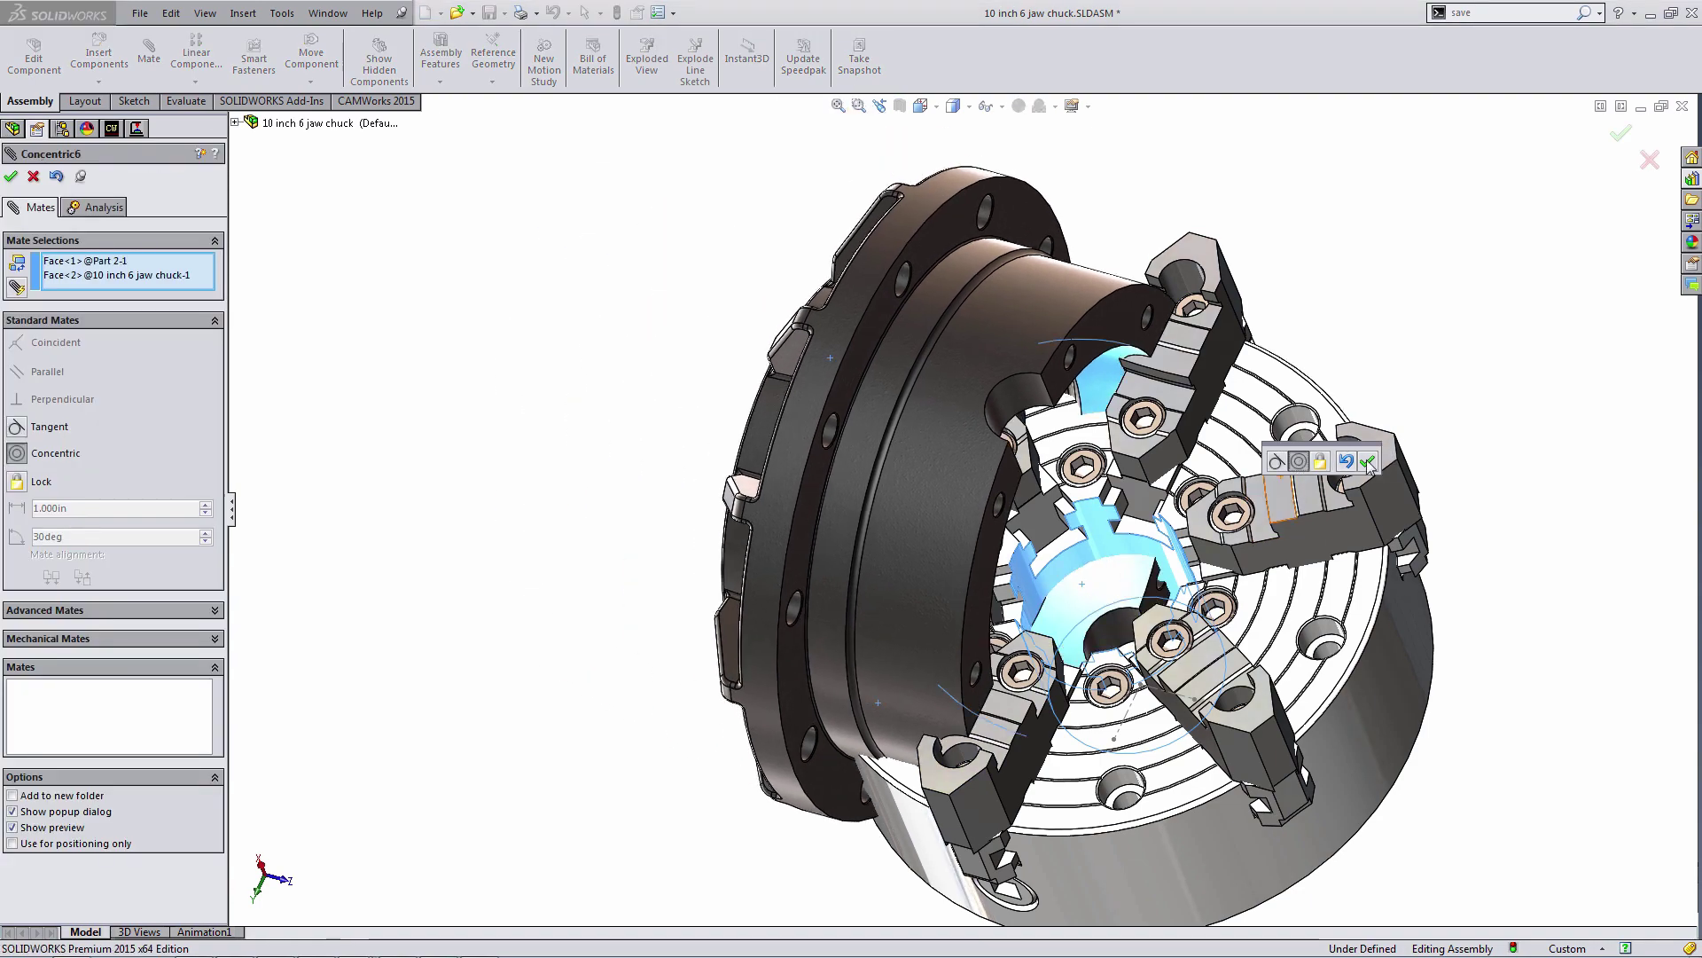
left_click(1368, 461)
left_click_drag(845, 459, 644, 192)
left_click(935, 388)
left_click(1143, 562)
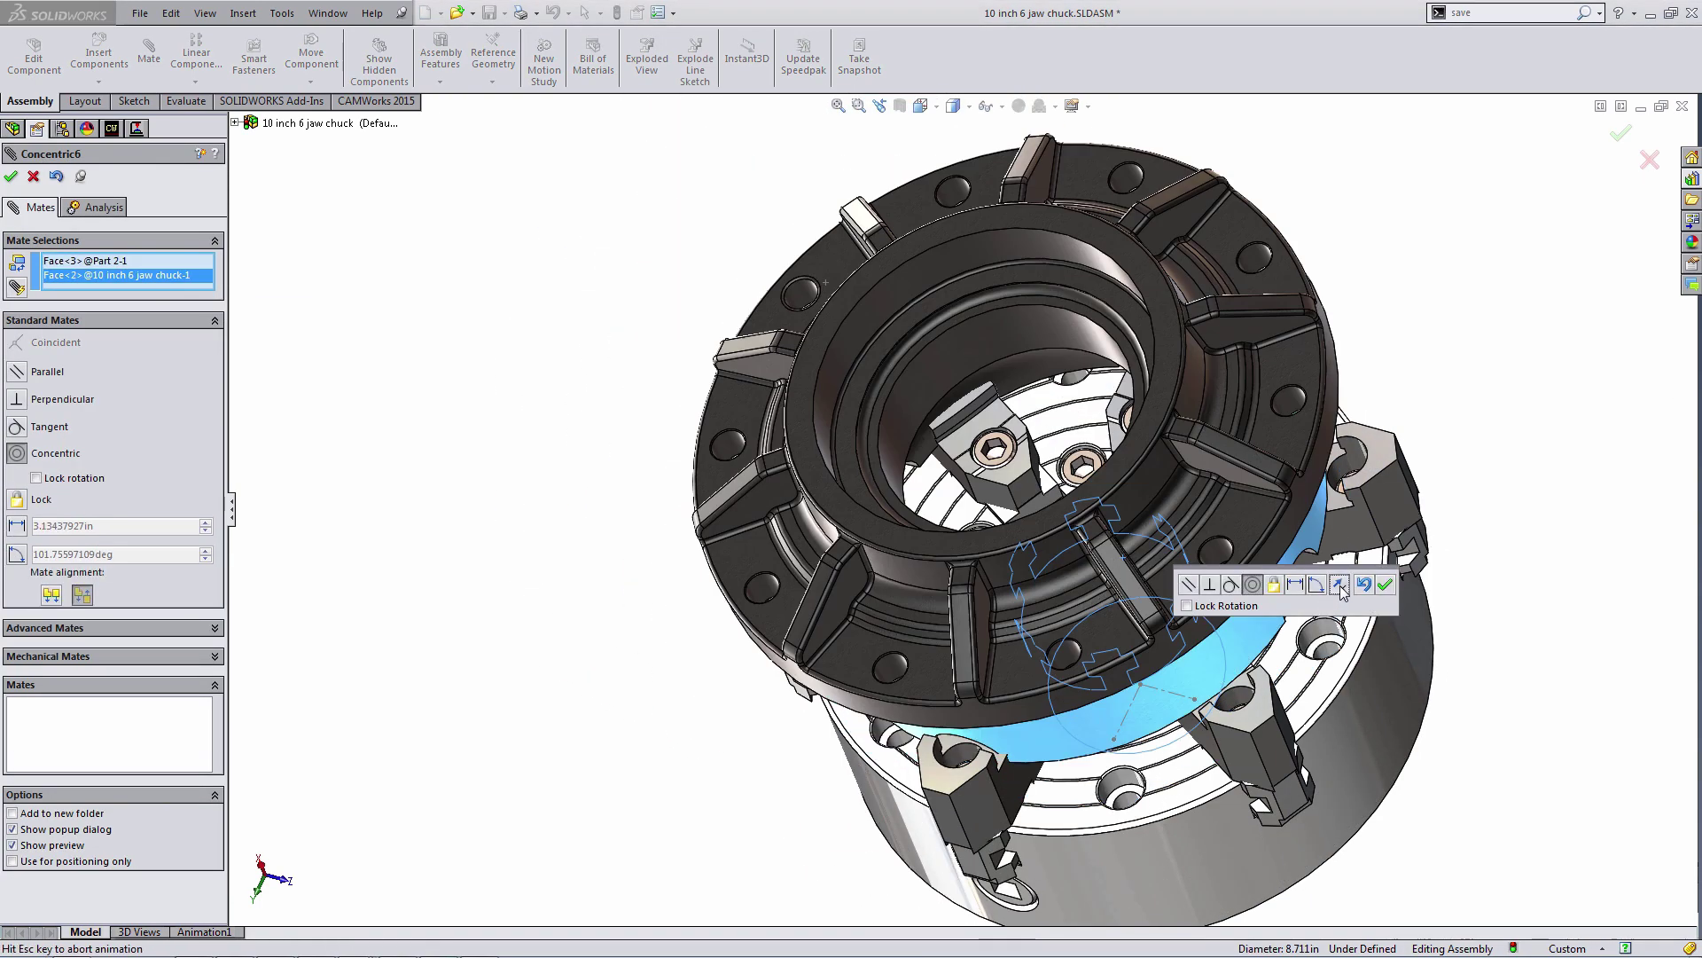
left_click(1385, 584)
- Add two coincident mates between the flange faces and the jaw edges
scroll(1030, 638, "down", 10)
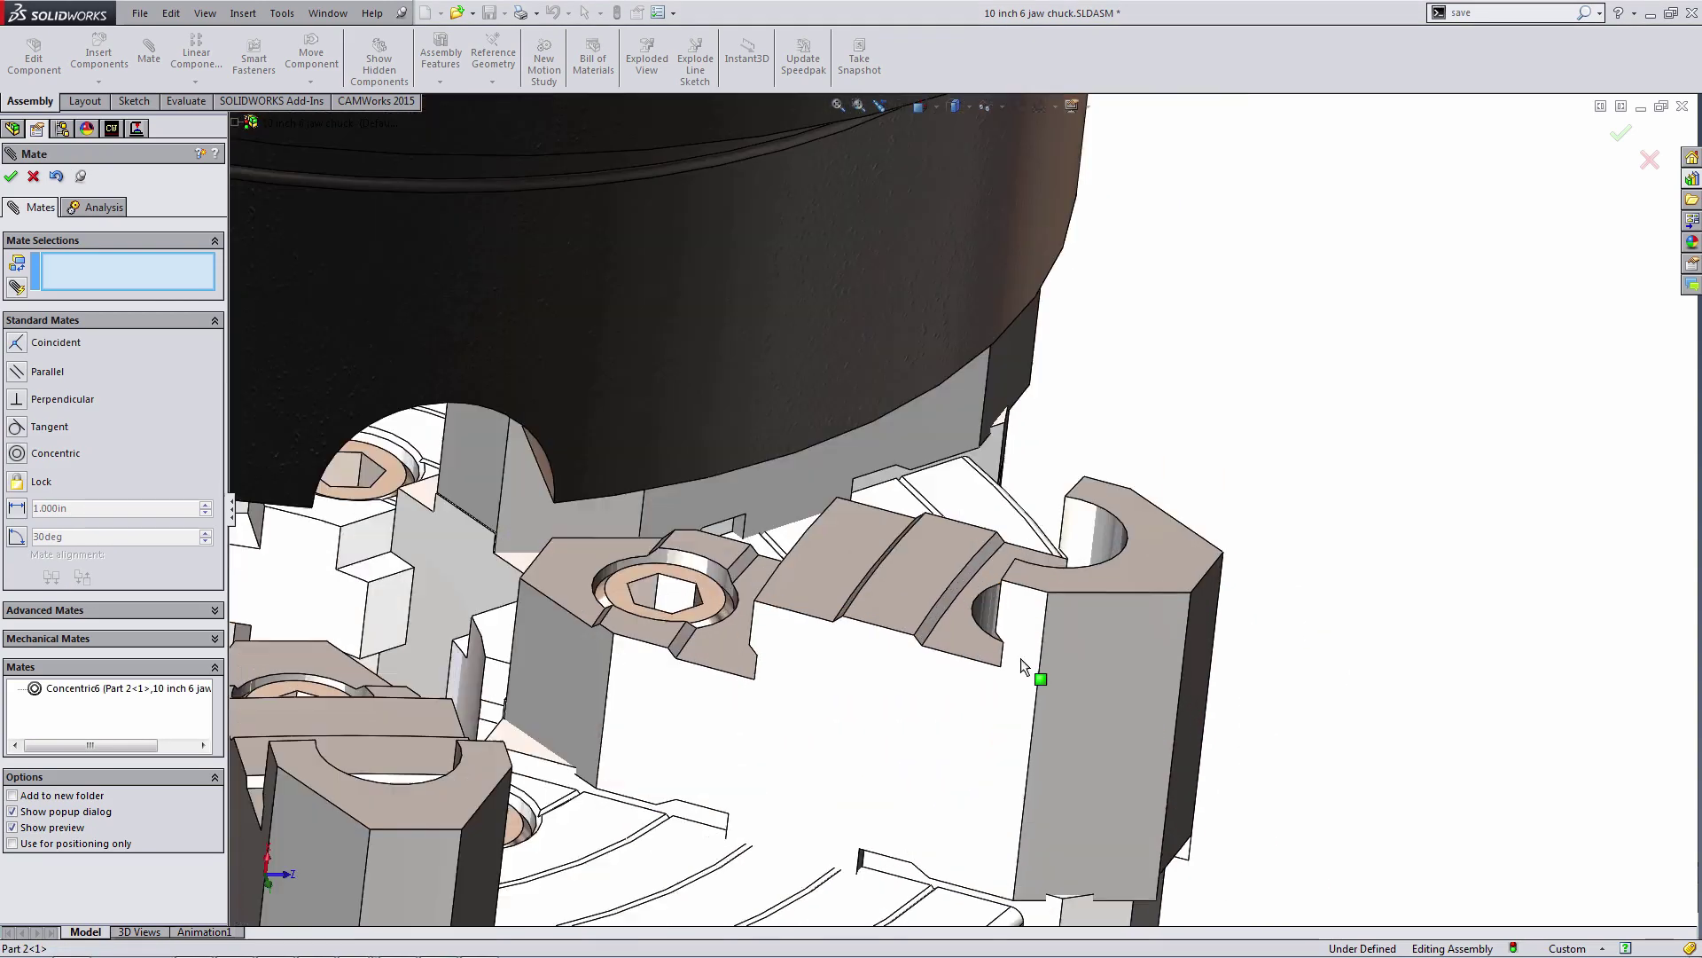
left_click(922, 514)
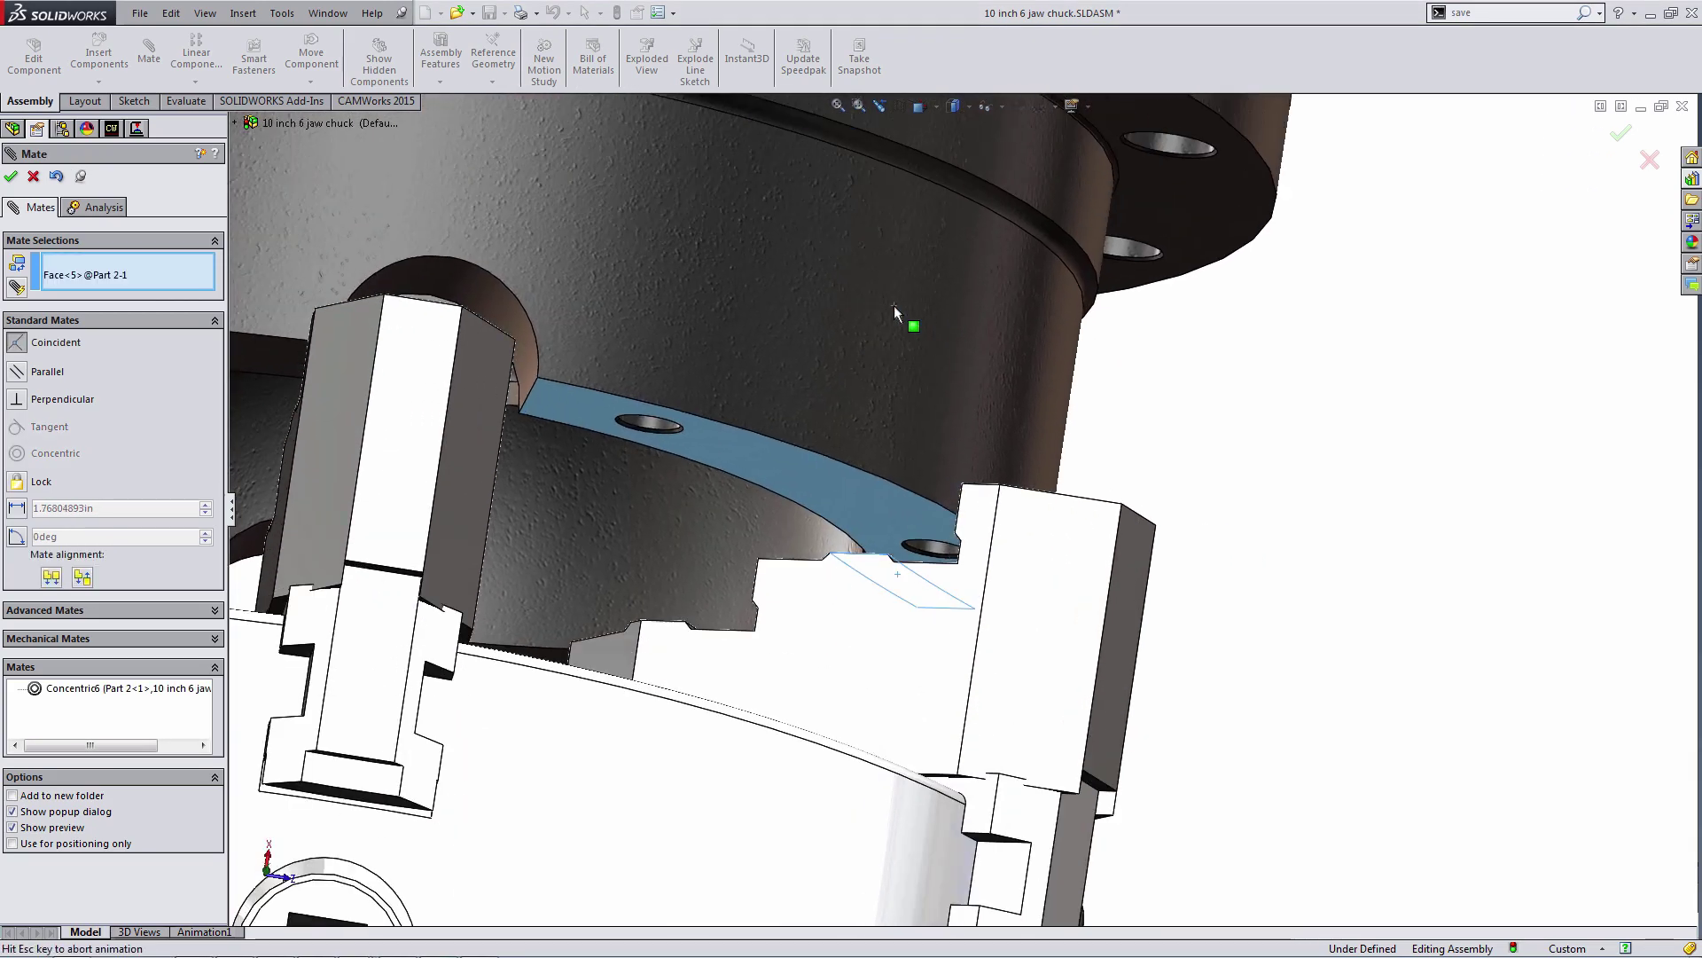
left_click(893, 305)
left_click(919, 270)
scroll(1034, 582, "down", 8)
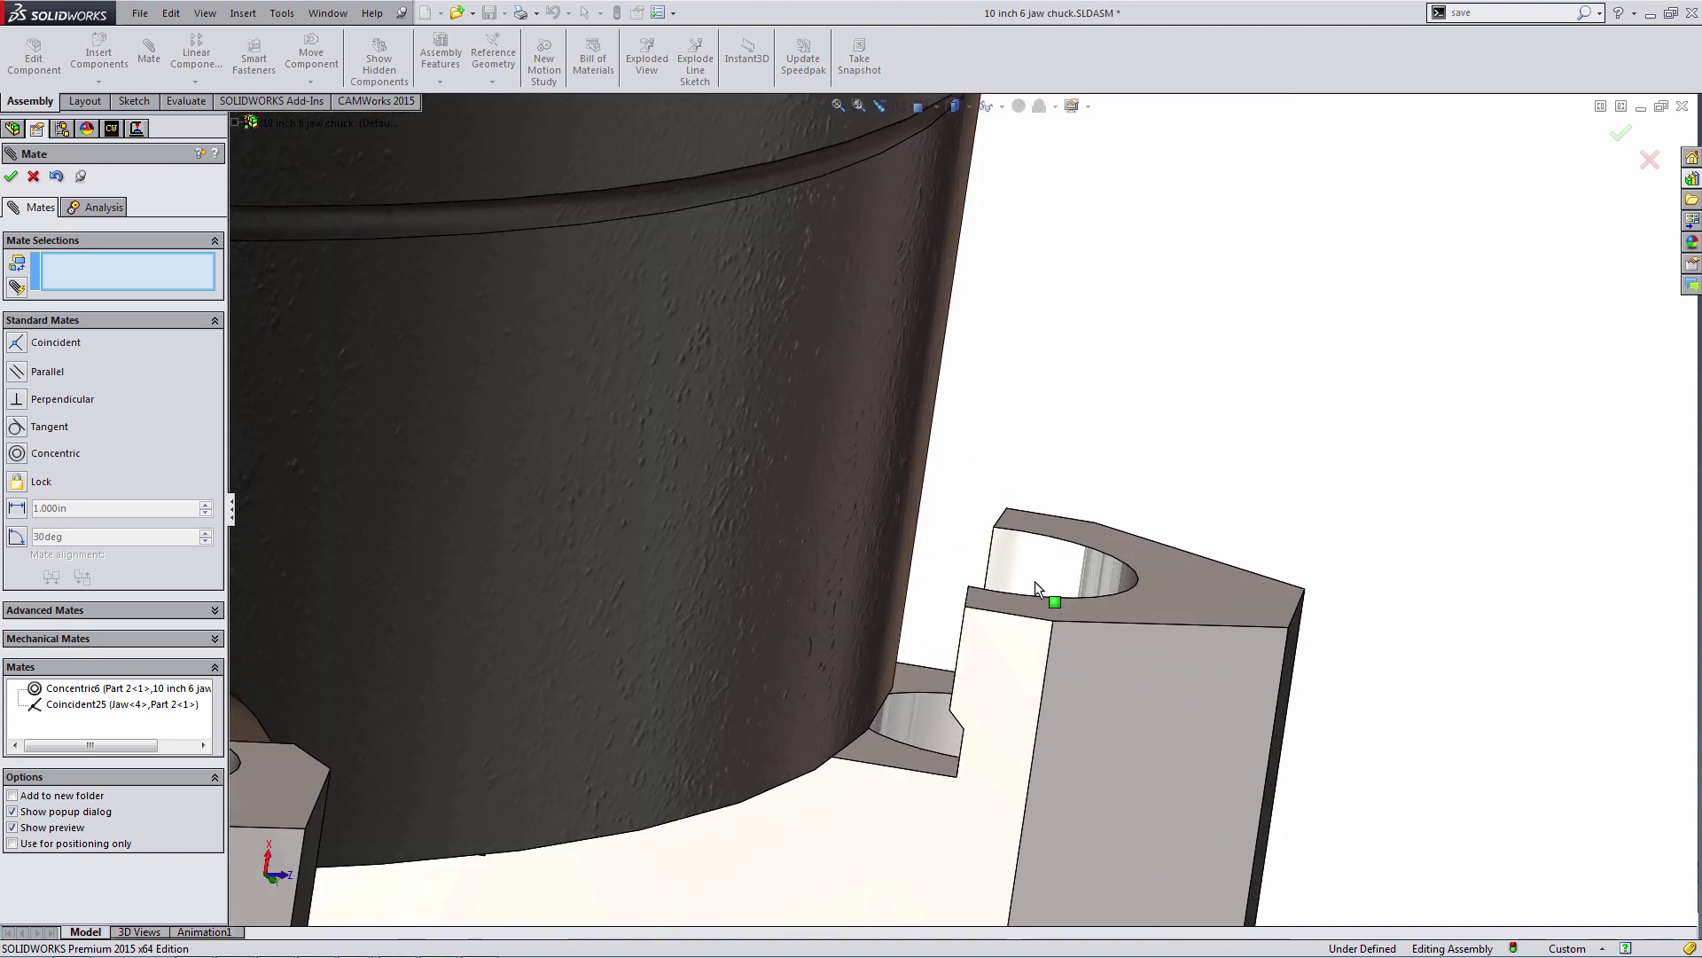
left_click(986, 568)
left_click(897, 538)
left_click(1159, 562)
scroll(1010, 550, "up", 5)
scroll(1011, 550, "up", 6)
middle_click_drag(883, 532, 421, 417)
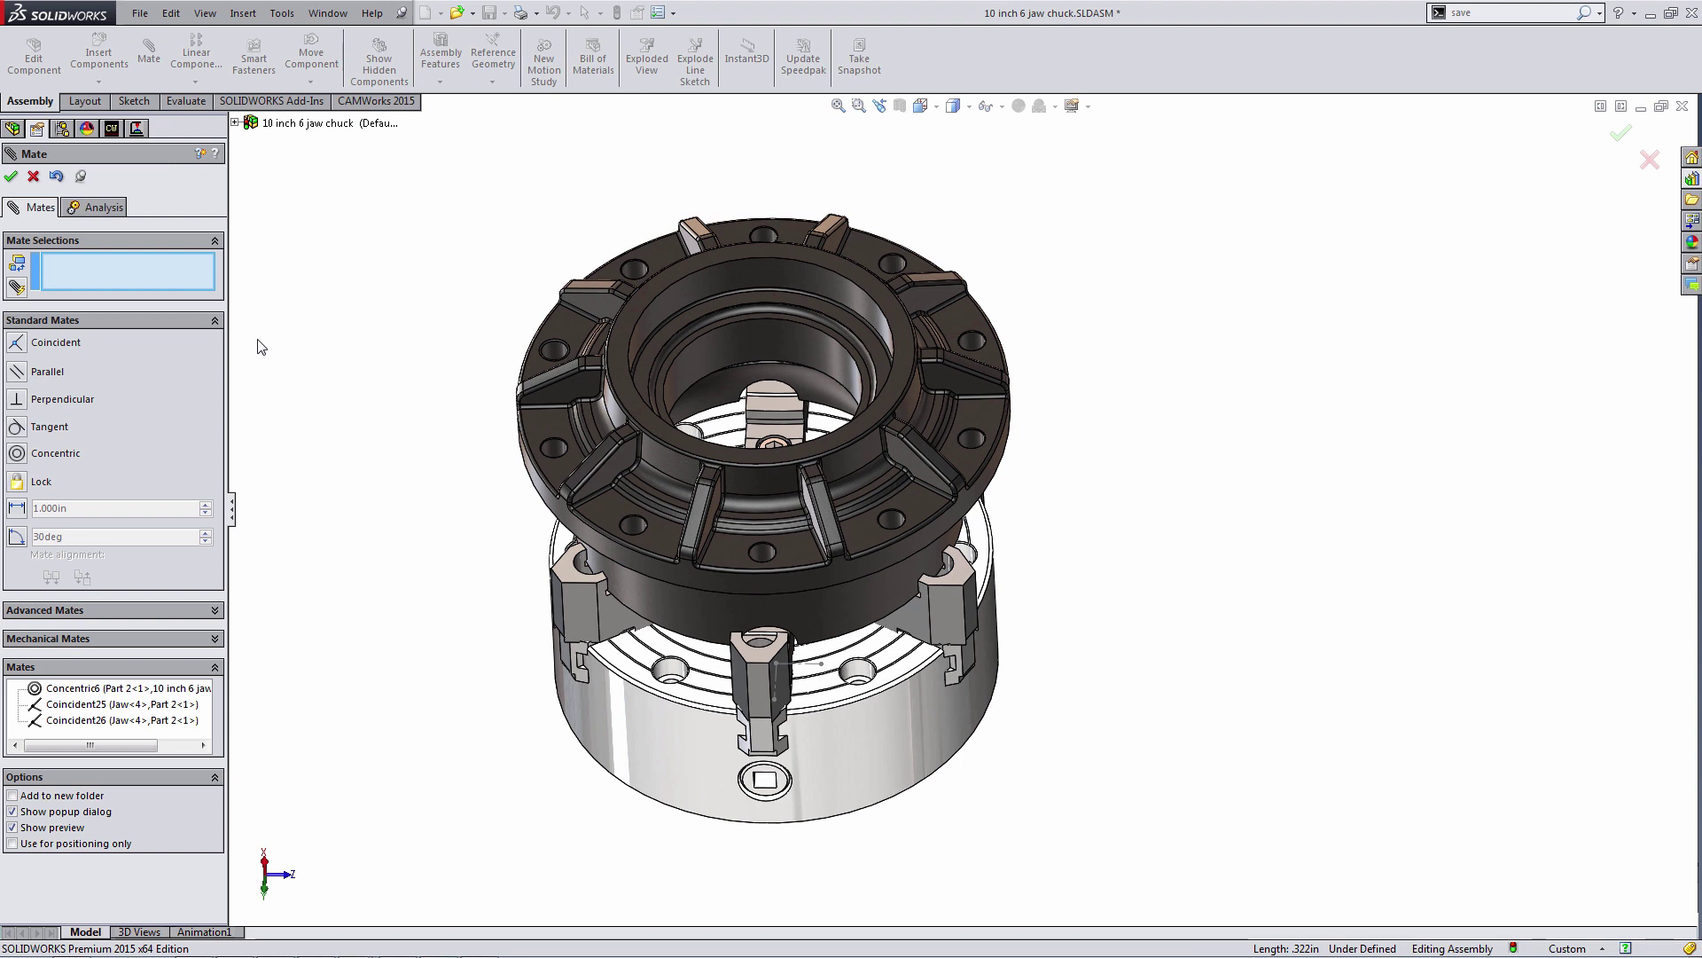
- Finish mating and set Part 2 as the managed part in CAMWorks Part Manager
left_click(10, 176)
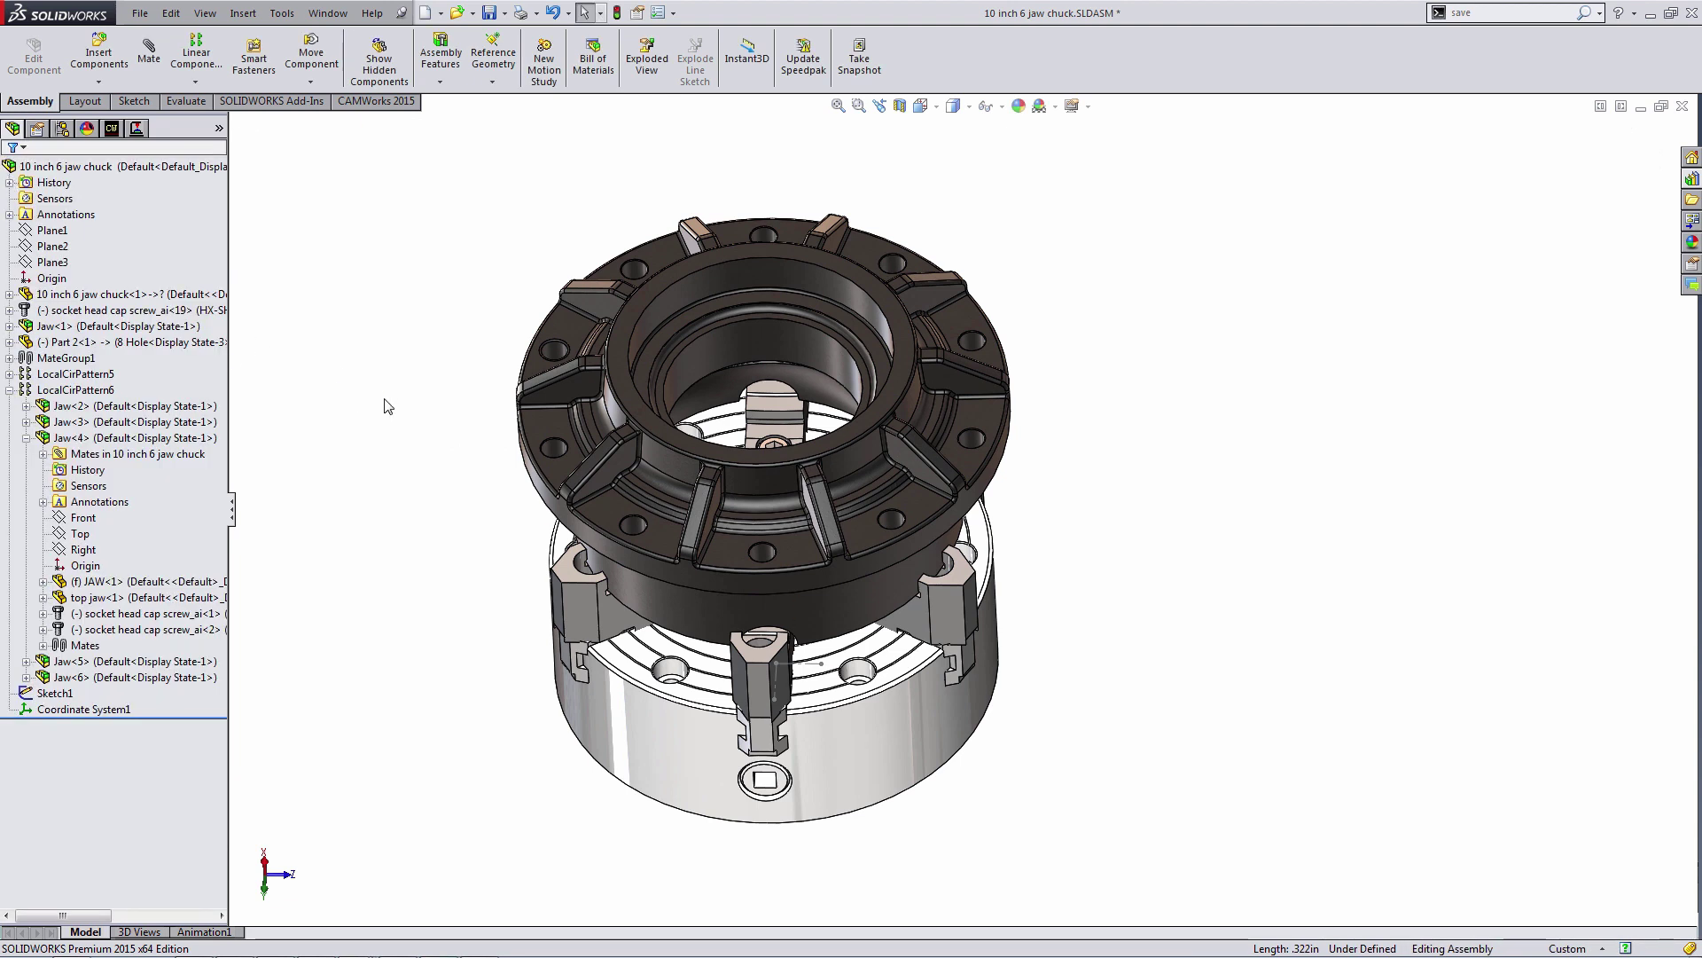
middle_click_drag(431, 456, 437, 453)
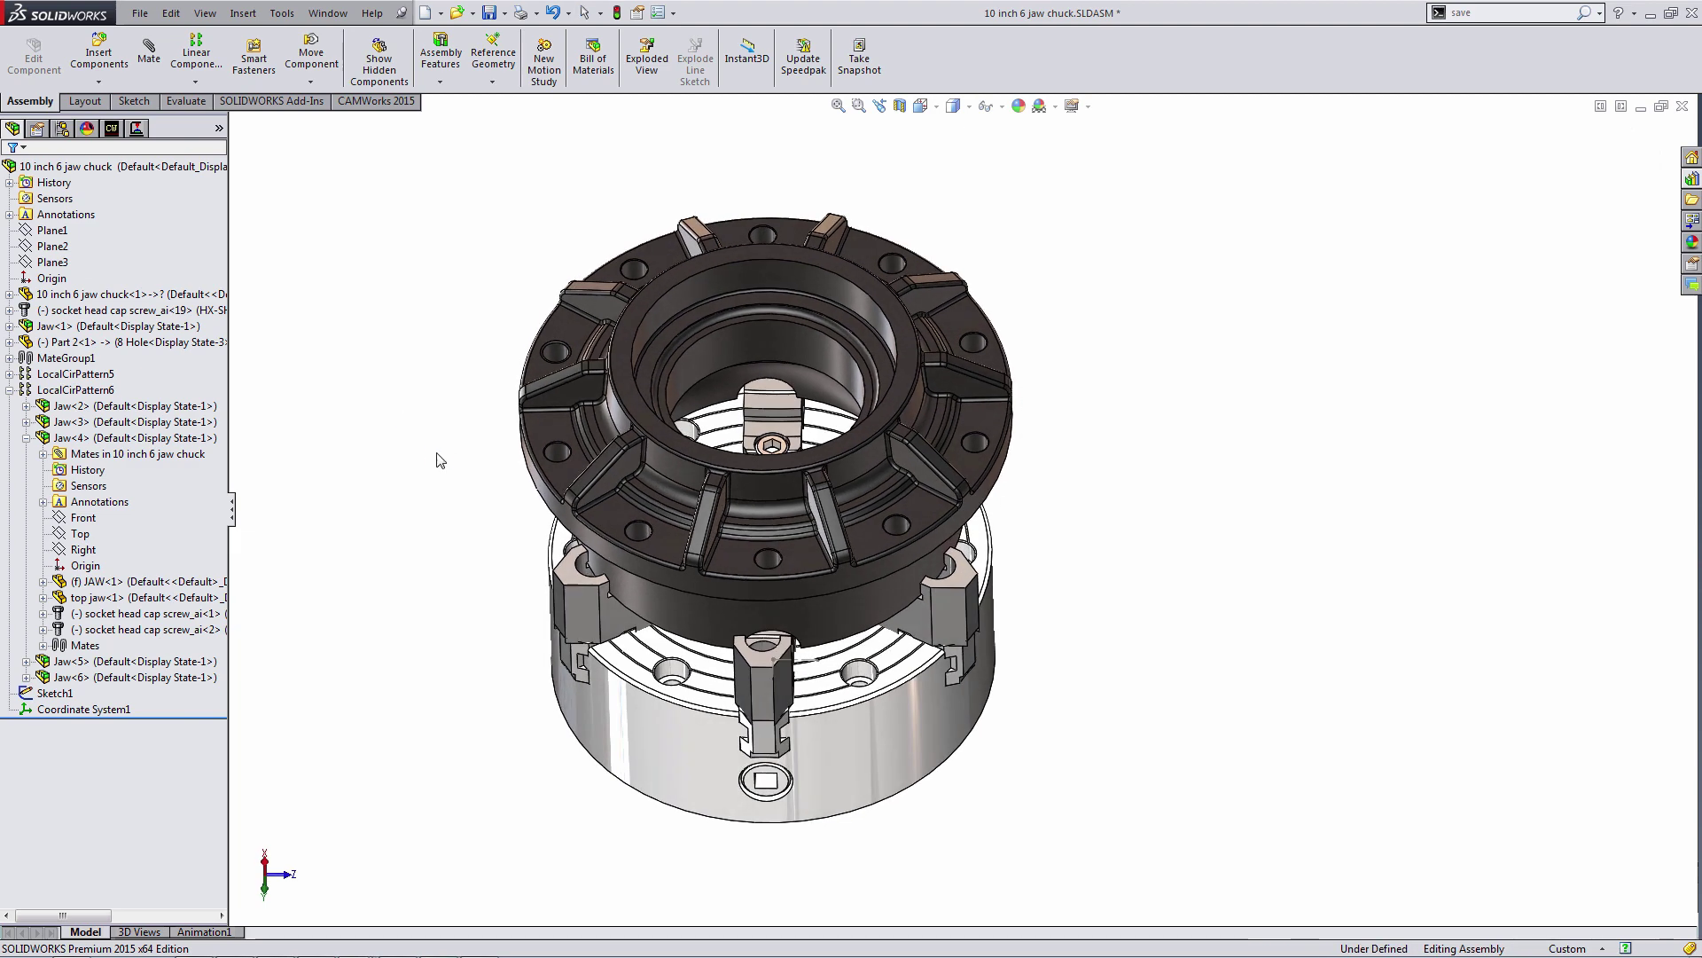
left_click(112, 130)
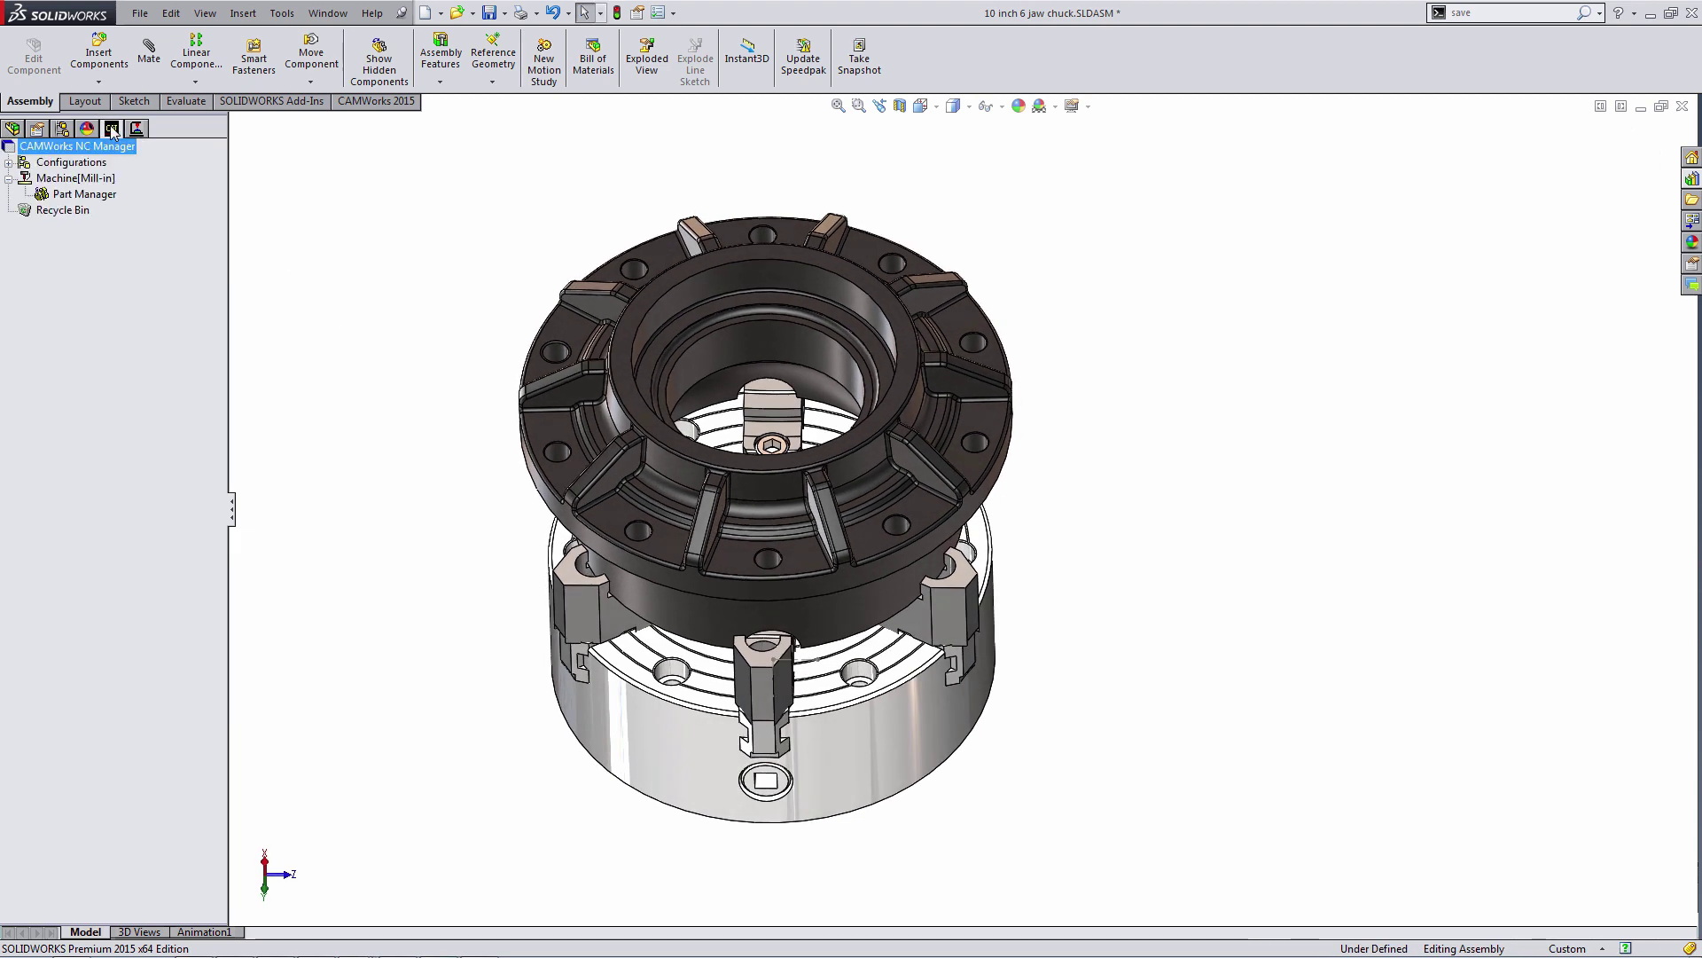
right_click(88, 195)
left_click(142, 211)
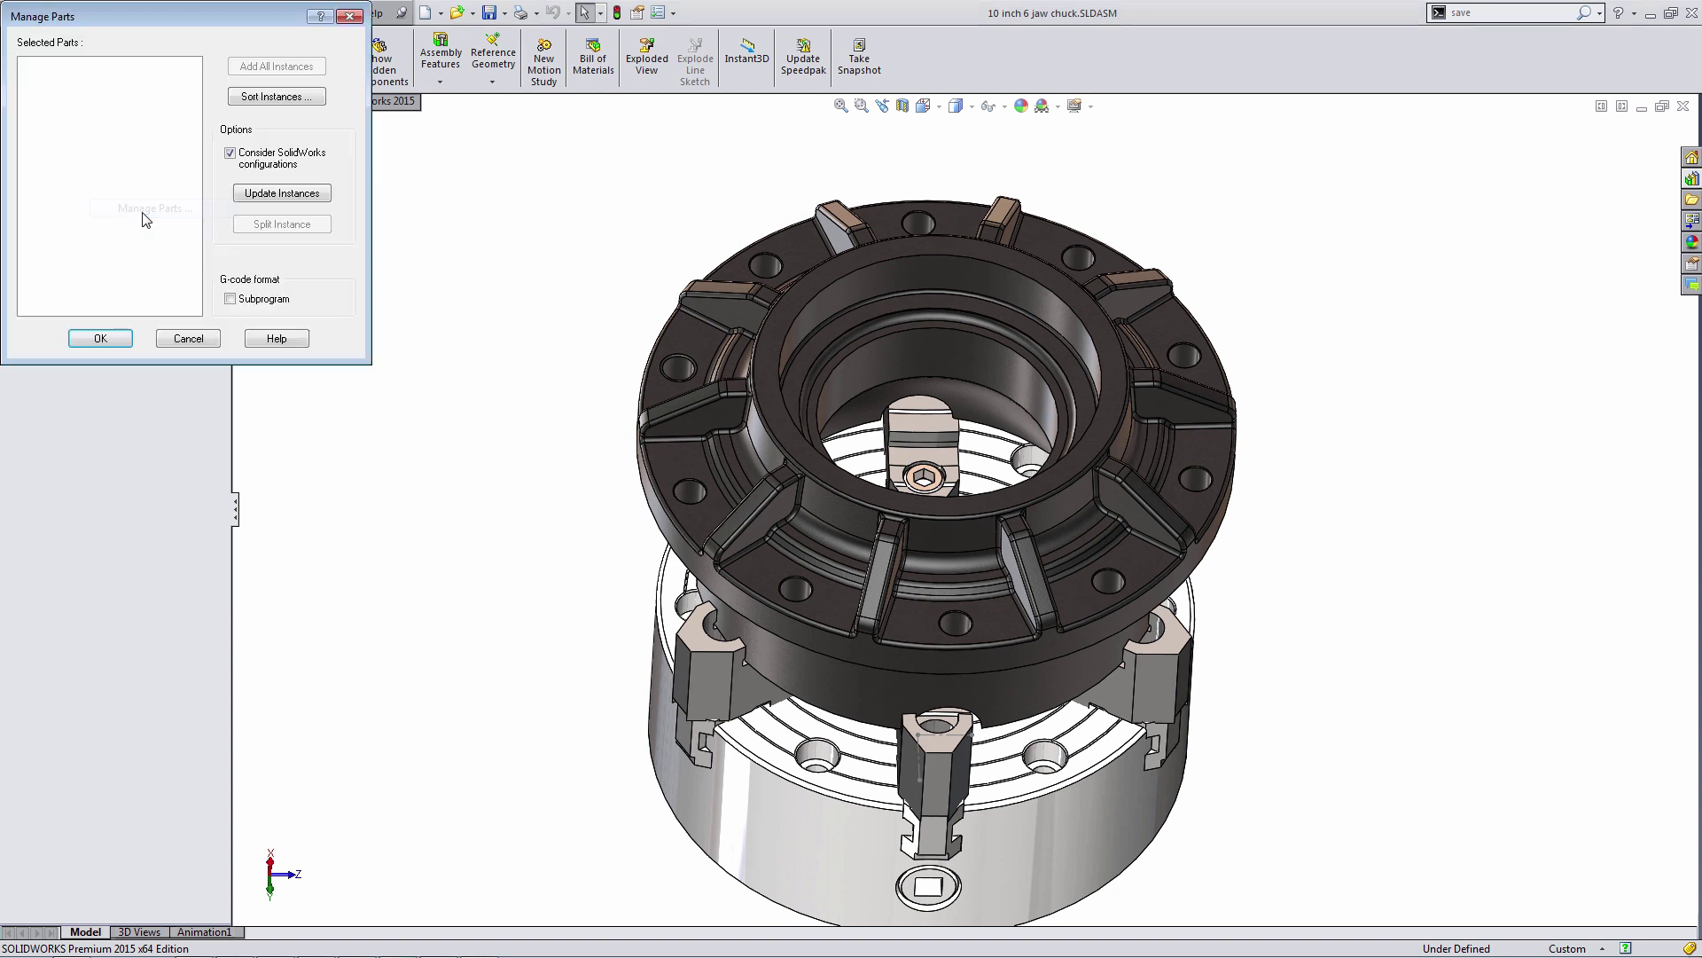
left_click(683, 355)
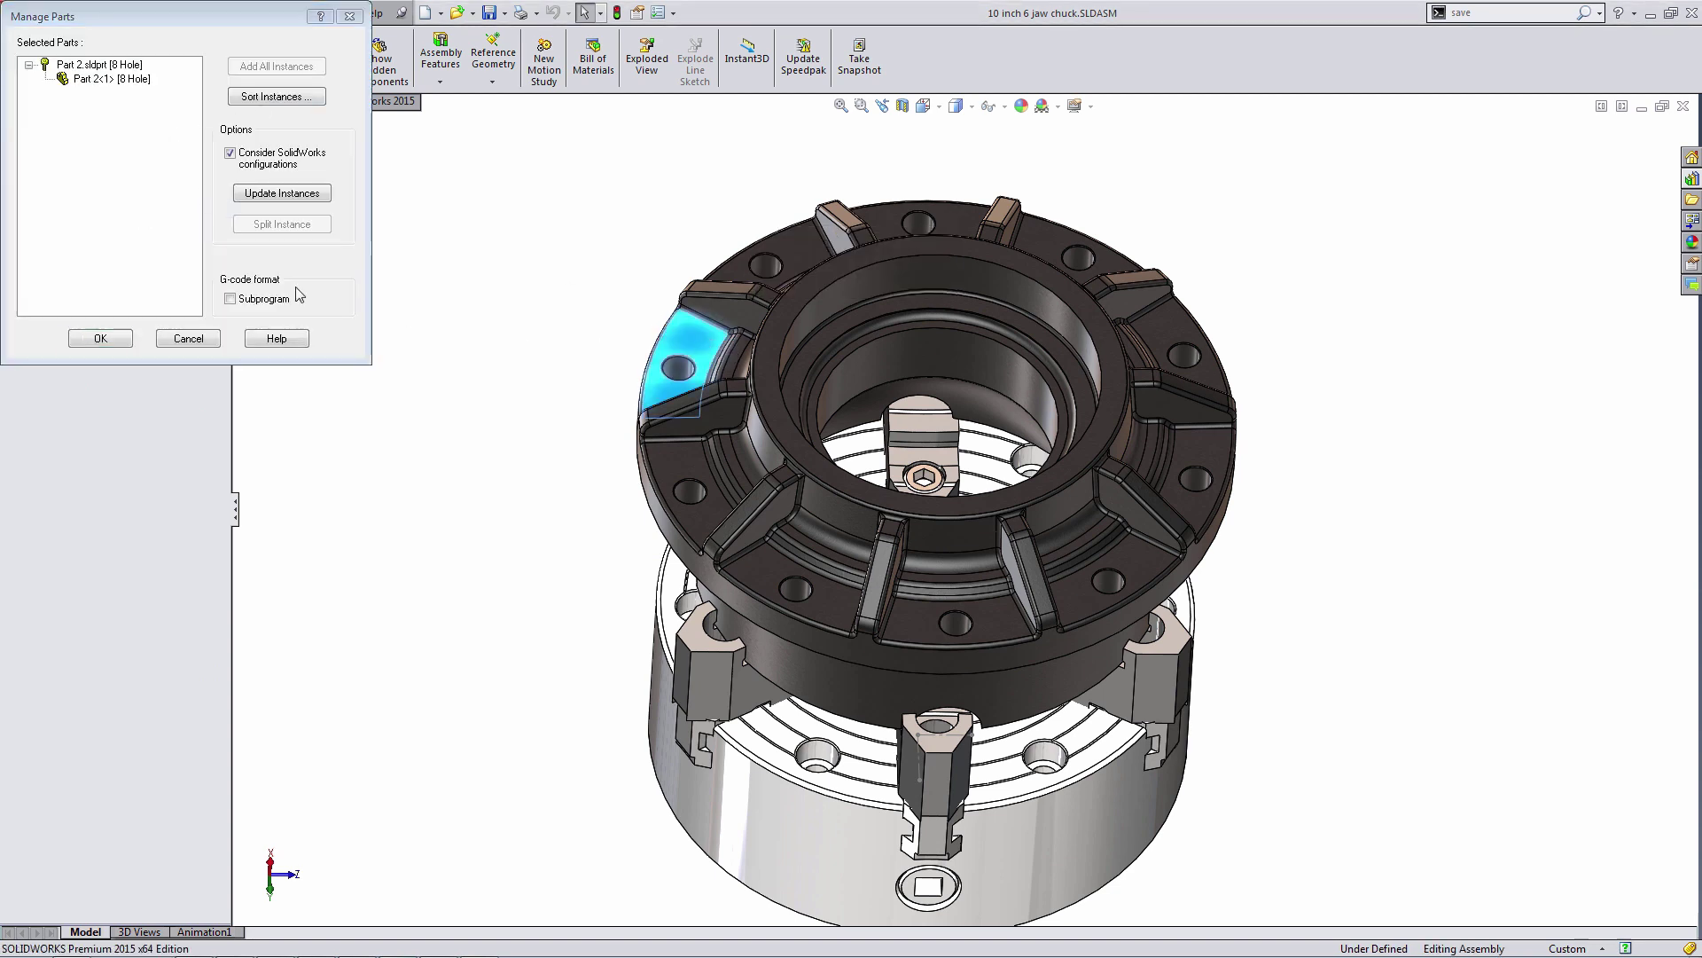
left_click(114, 338)
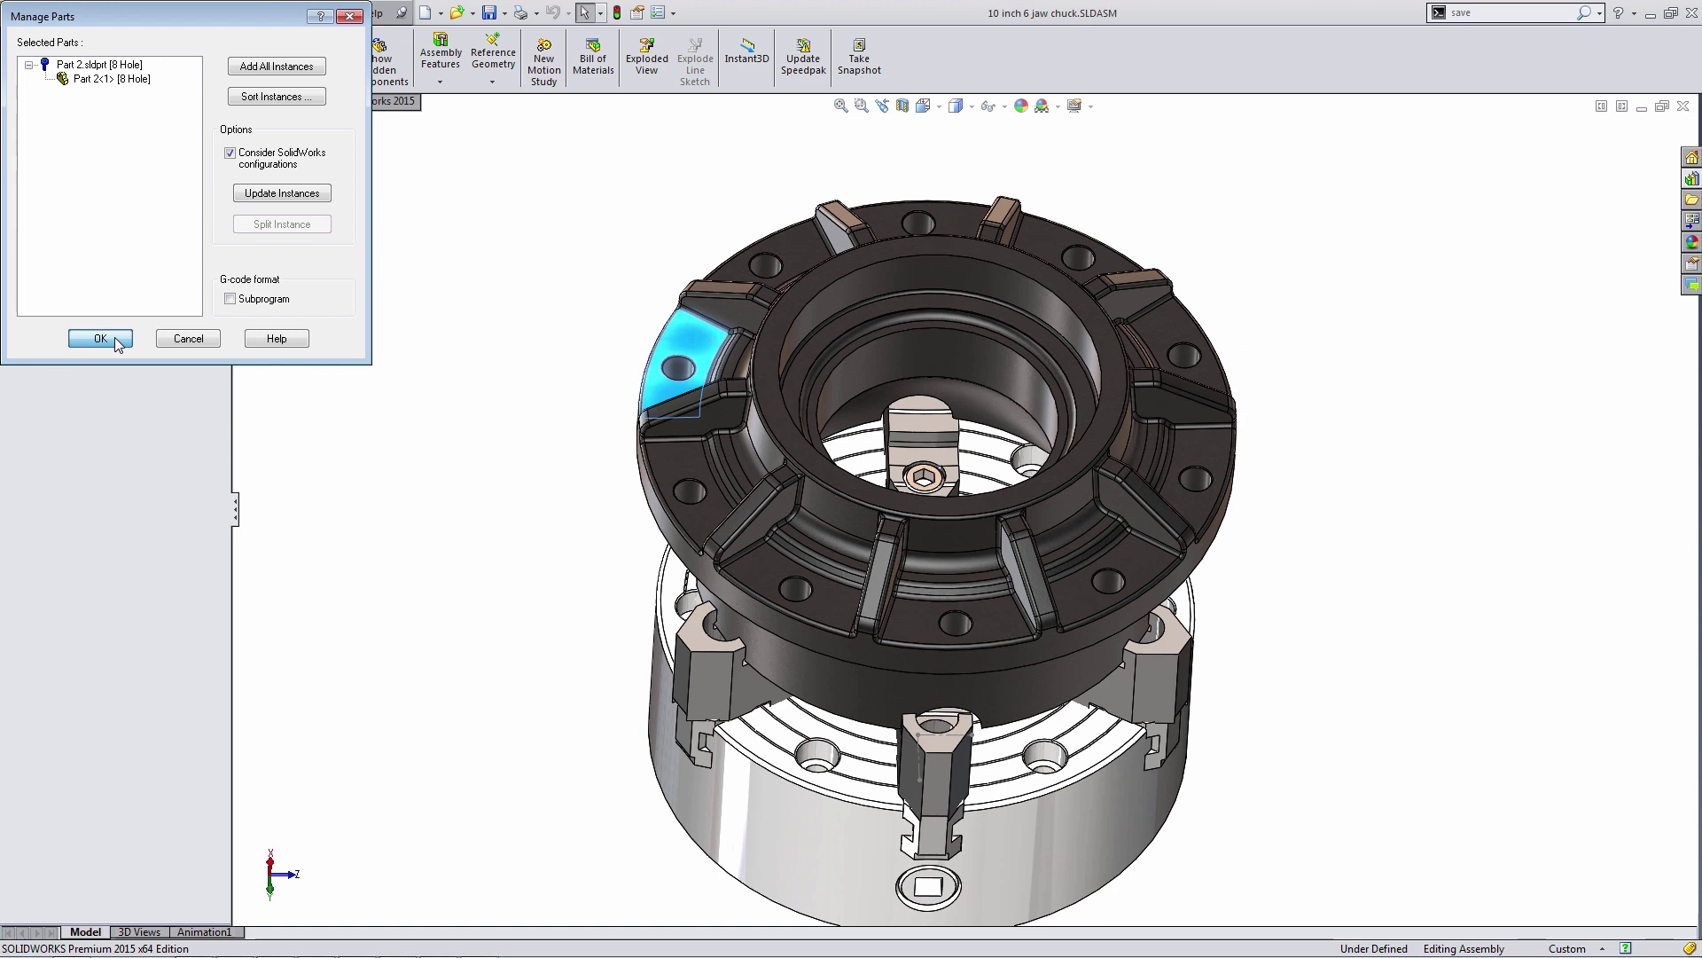
left_click(115, 338)
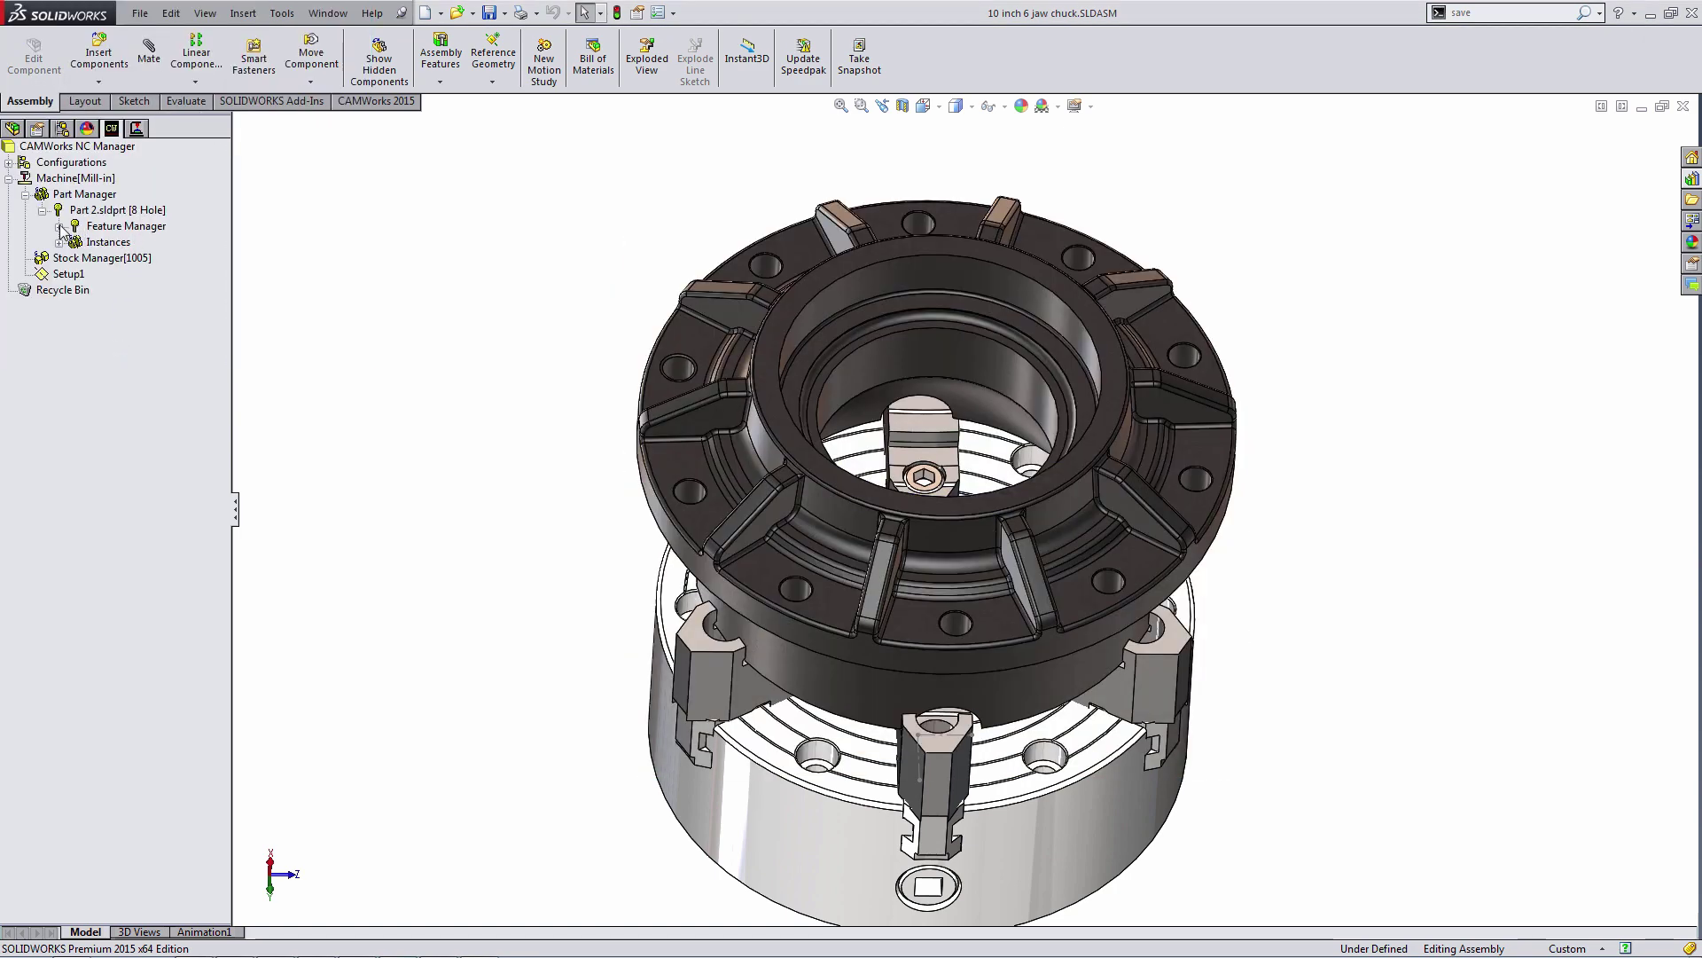
- Import Part 2's CAM data into Setup1 using the Merge option
right_click(128, 210)
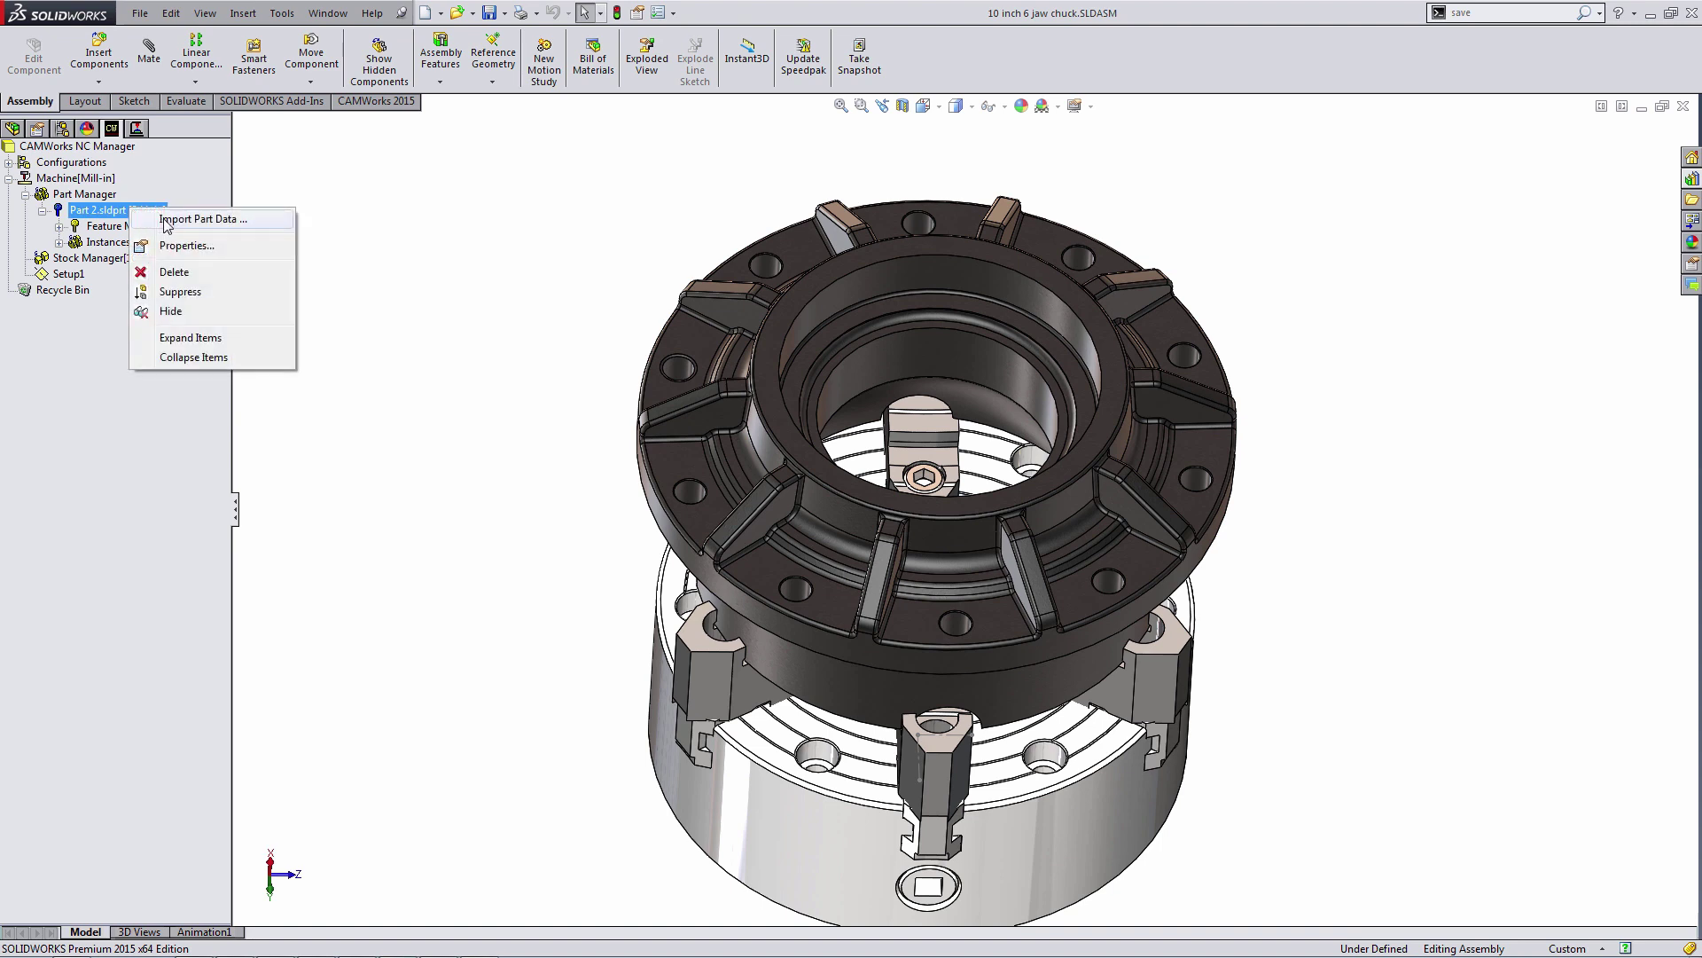
left_click(166, 219)
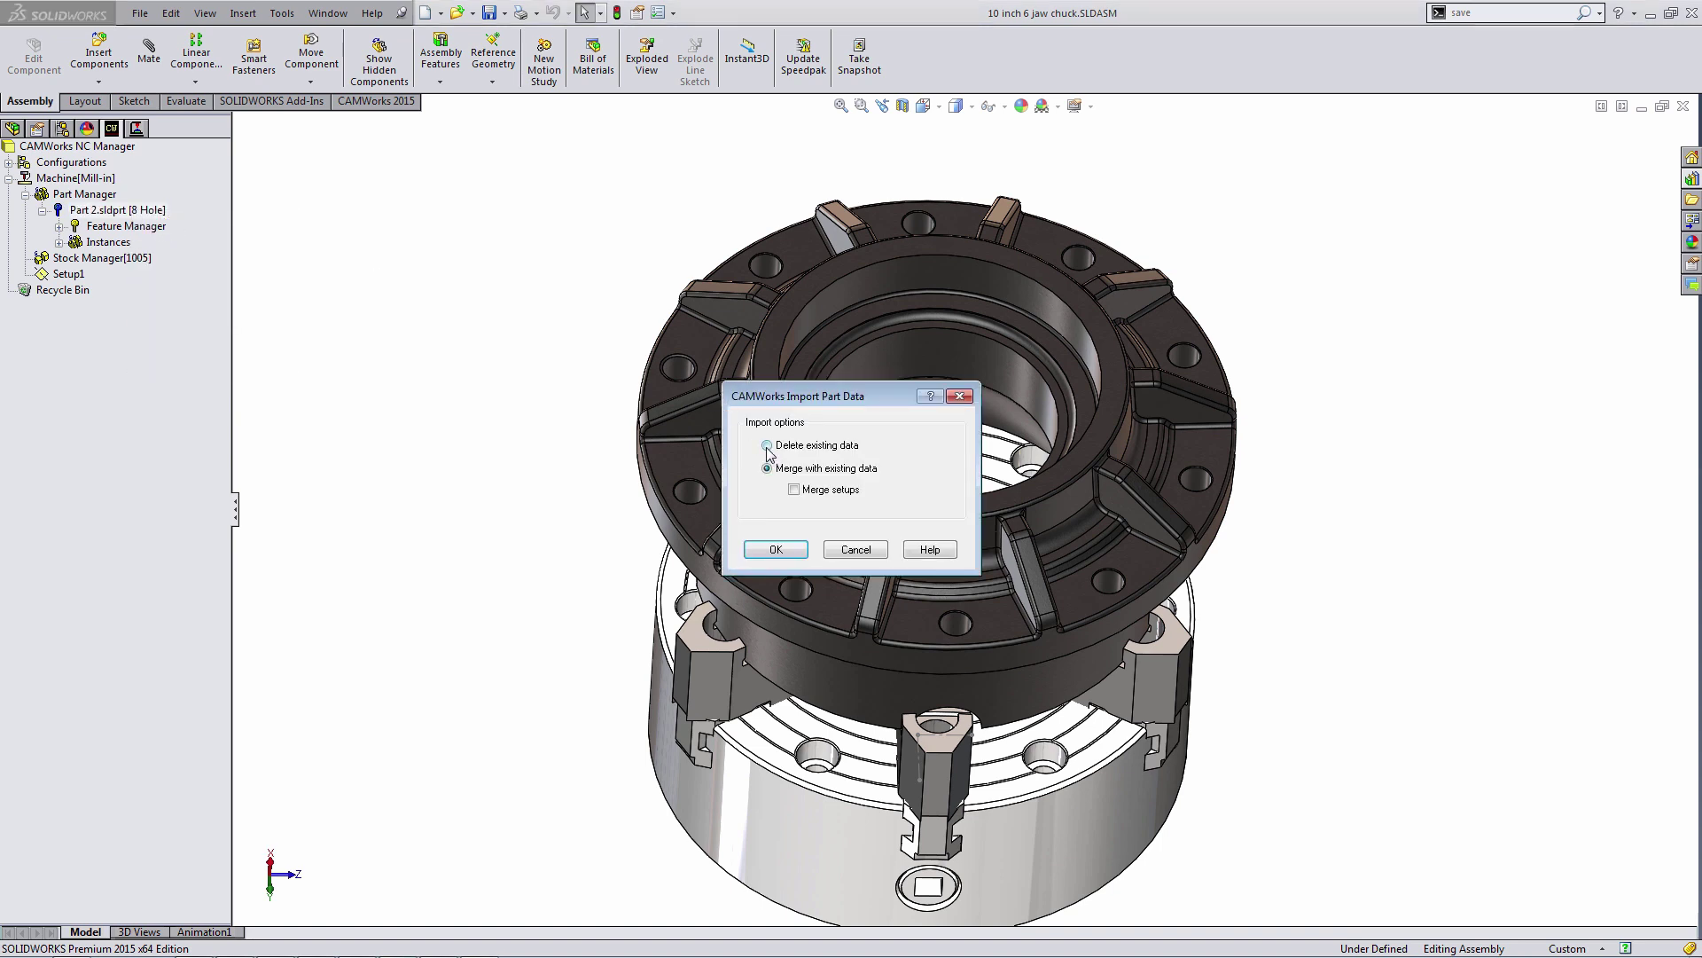
left_click(778, 549)
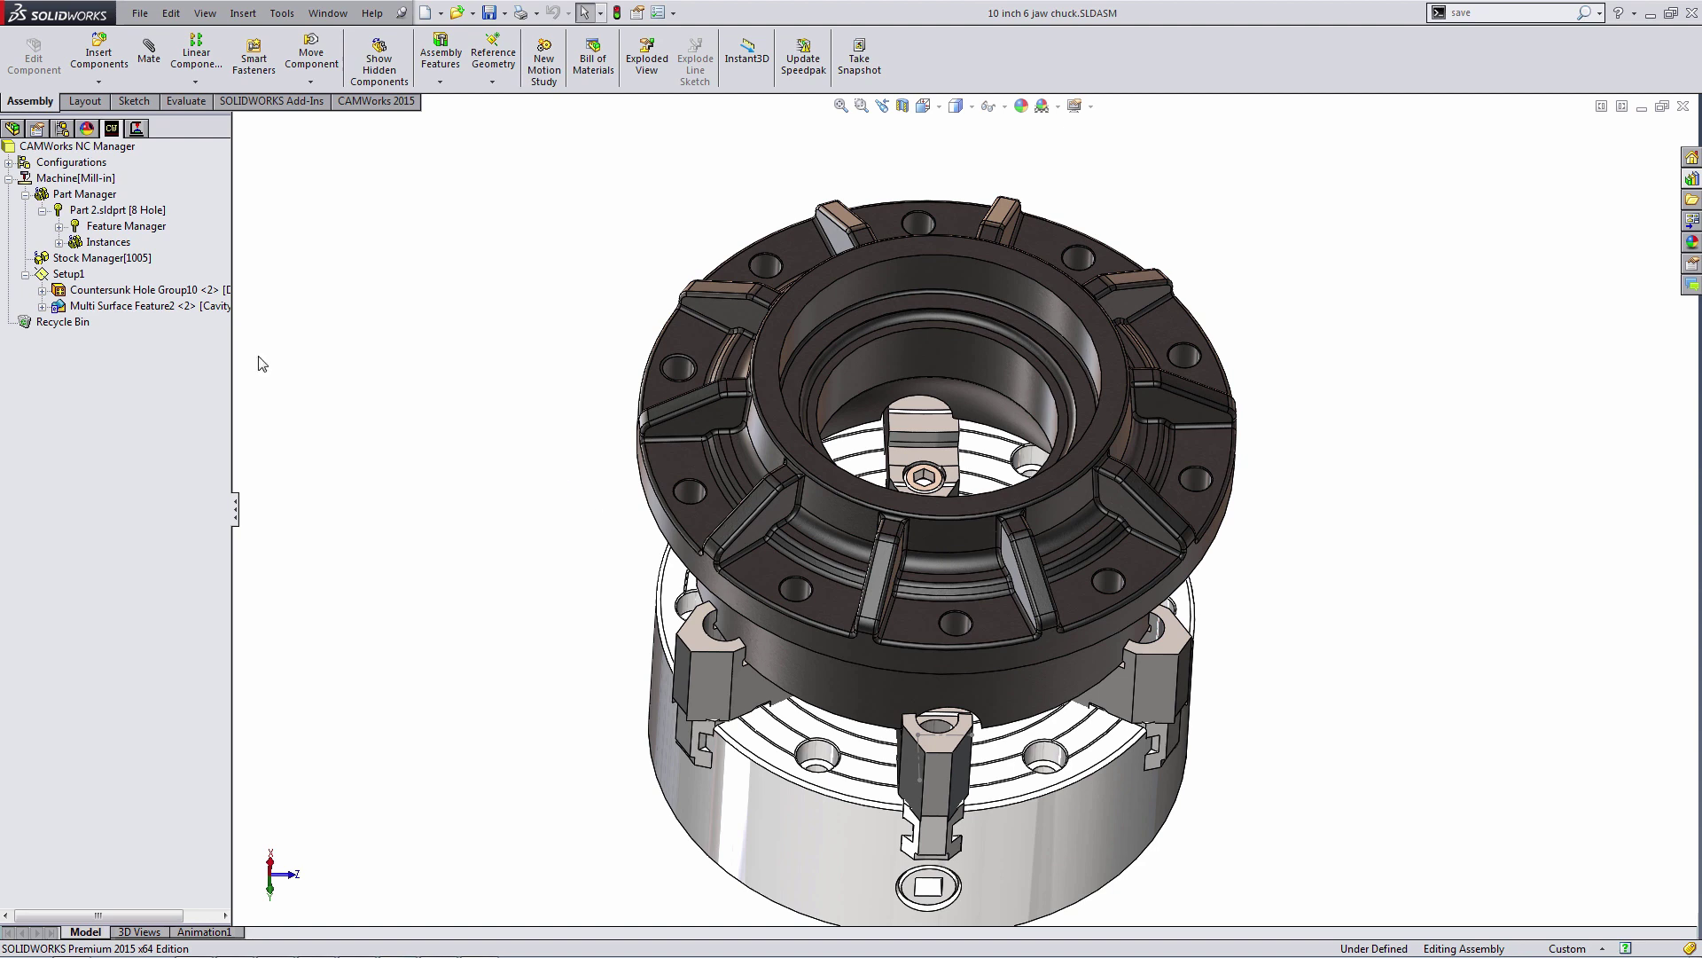
- Select the assembly's Coordinate System1 and return the chuck to an isometric view
middle_click_drag(748, 631, 846, 567)
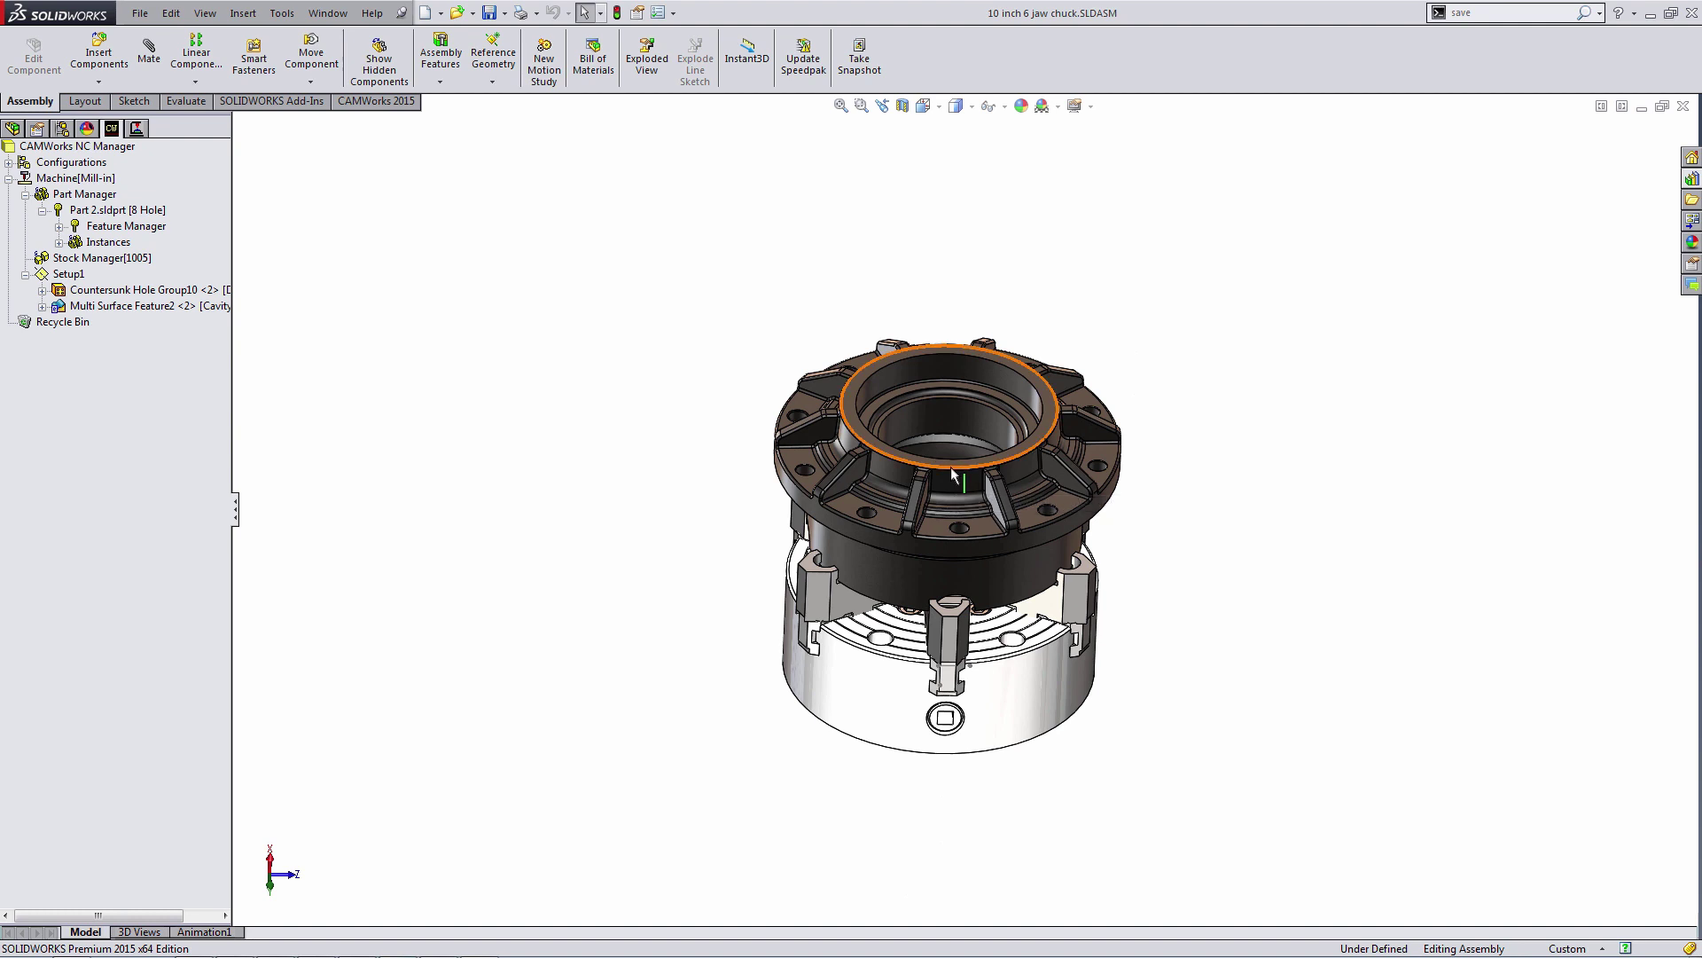
middle_click_drag(950, 466, 940, 515)
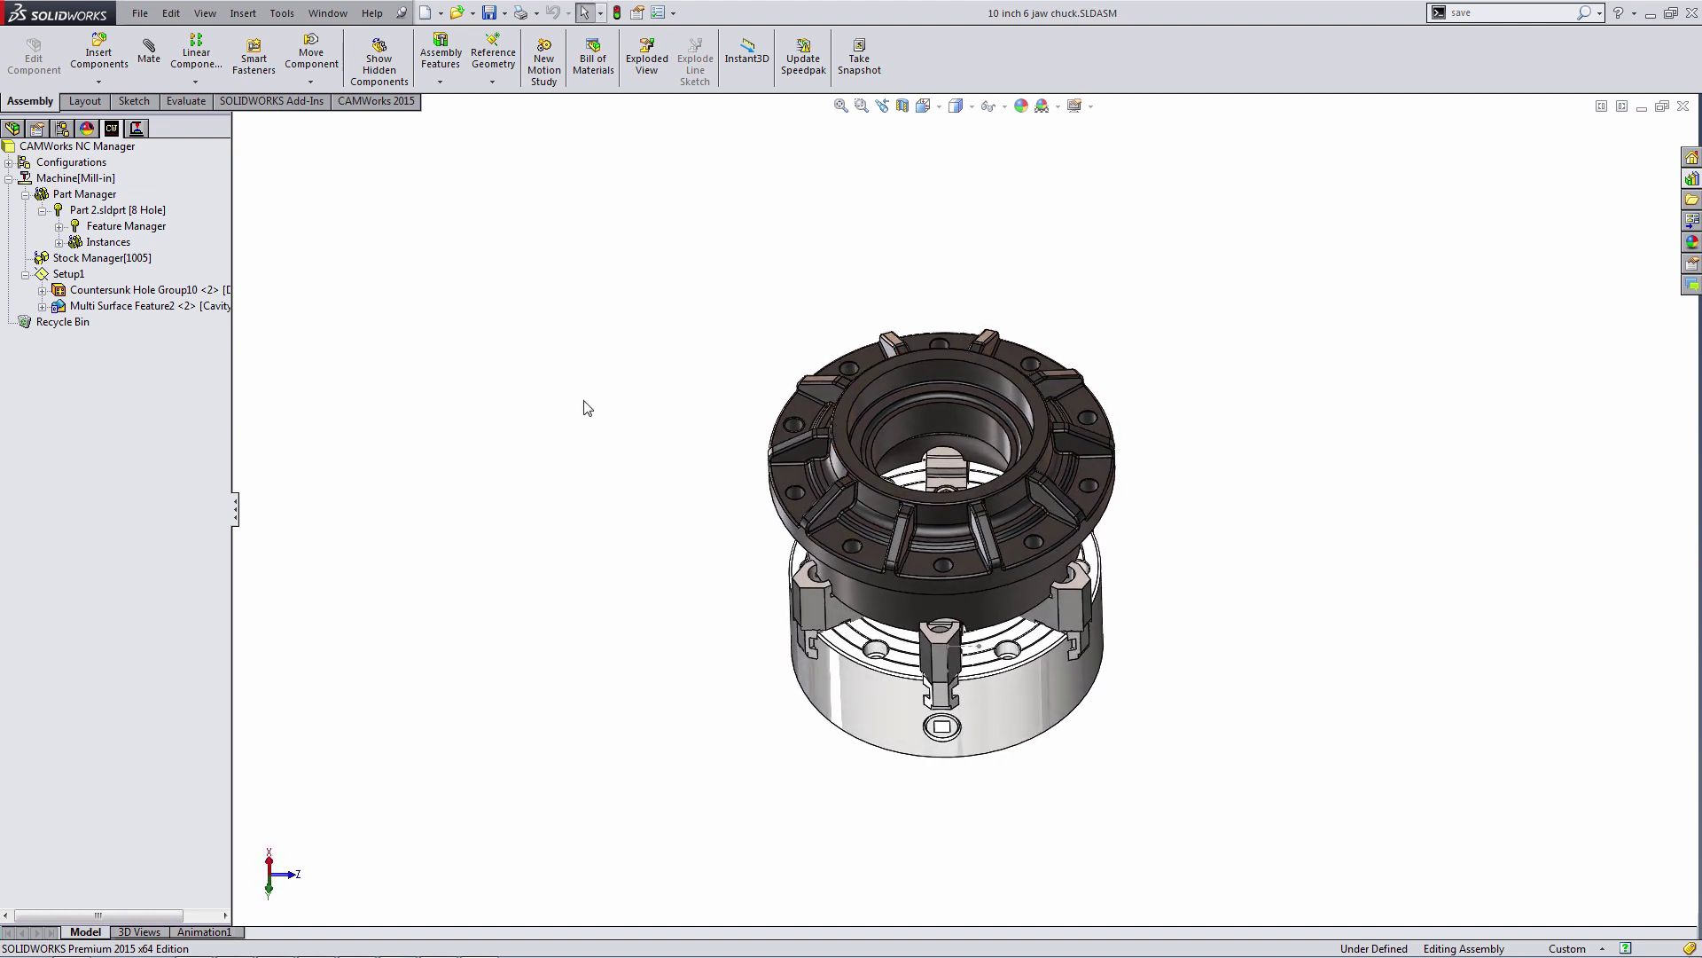
left_click(12, 127)
left_click(85, 422)
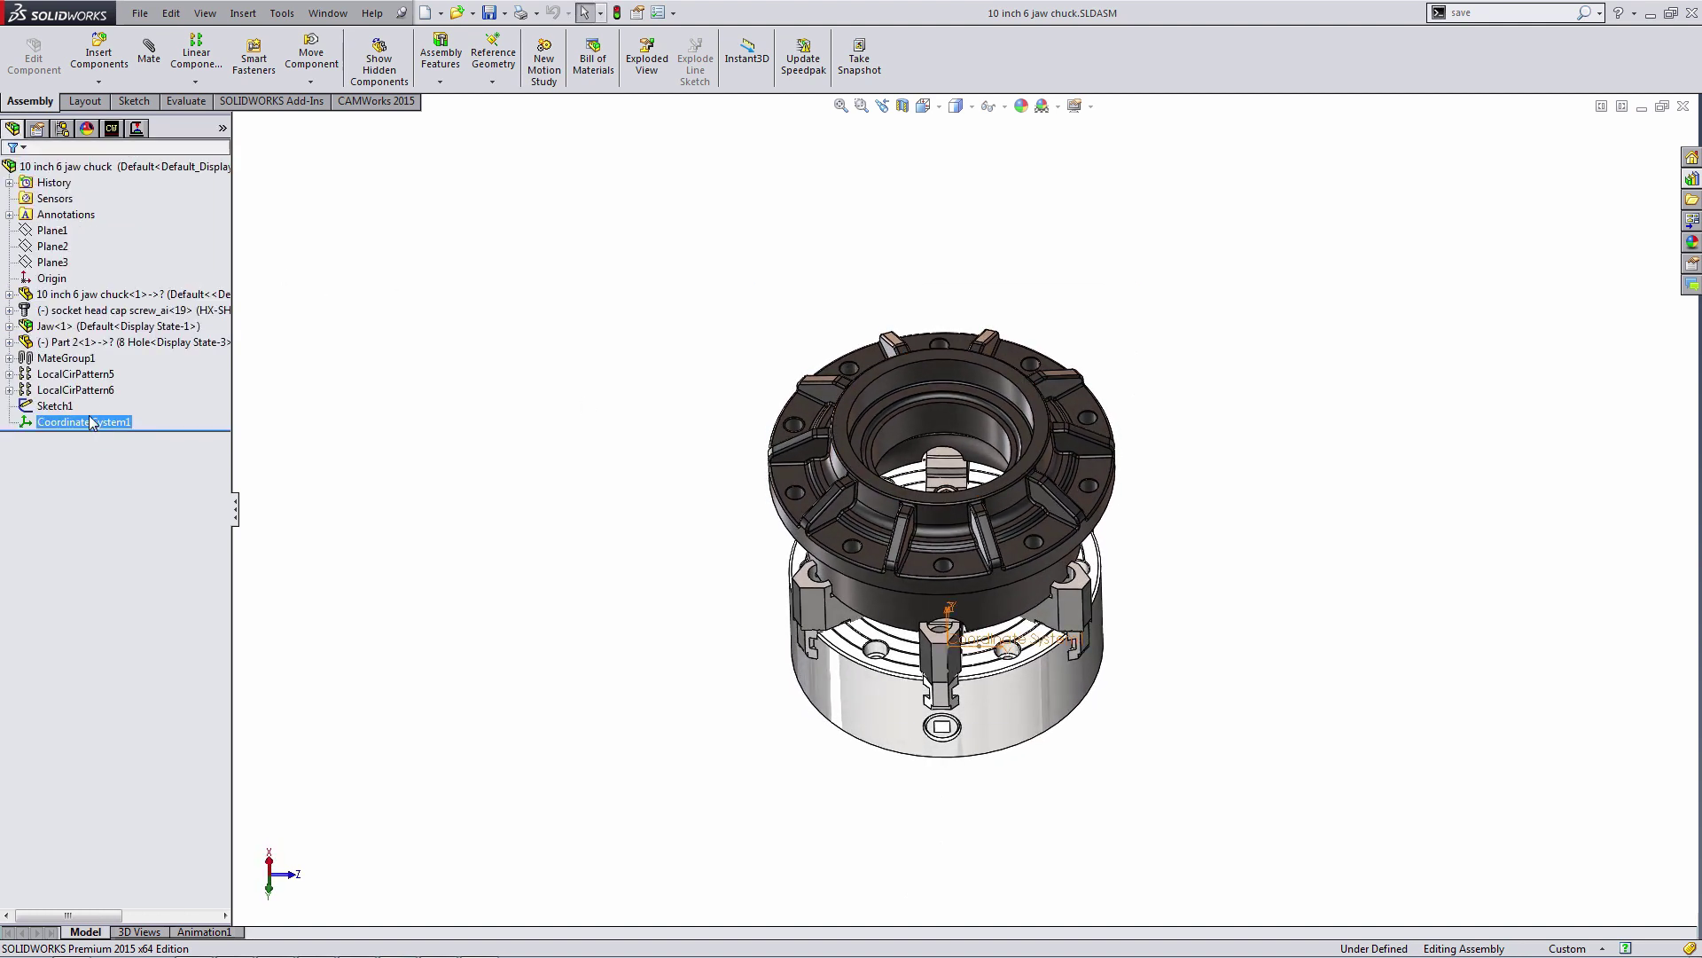
middle_click_drag(943, 736, 1050, 704)
scroll(984, 661, "down", 5)
key("ctrl+7")
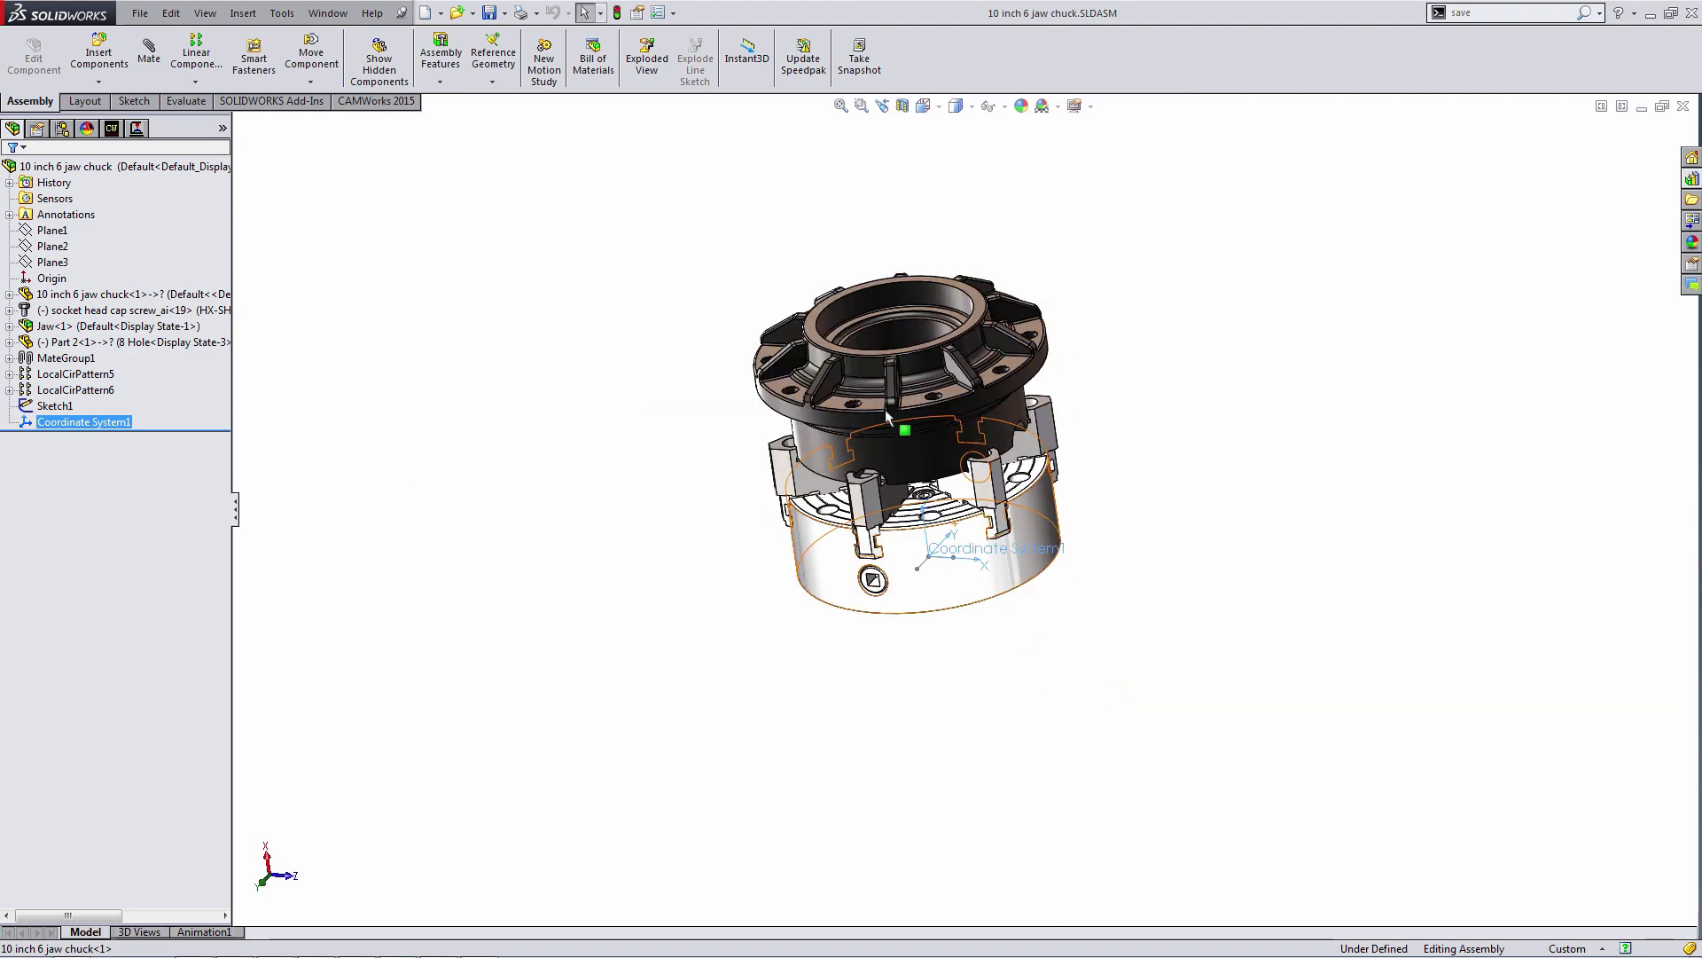
- Generate toolpaths for Center Drill2, Drill2, Countersink2 and Constant Stepover2 from the Operation tree
left_click(112, 130)
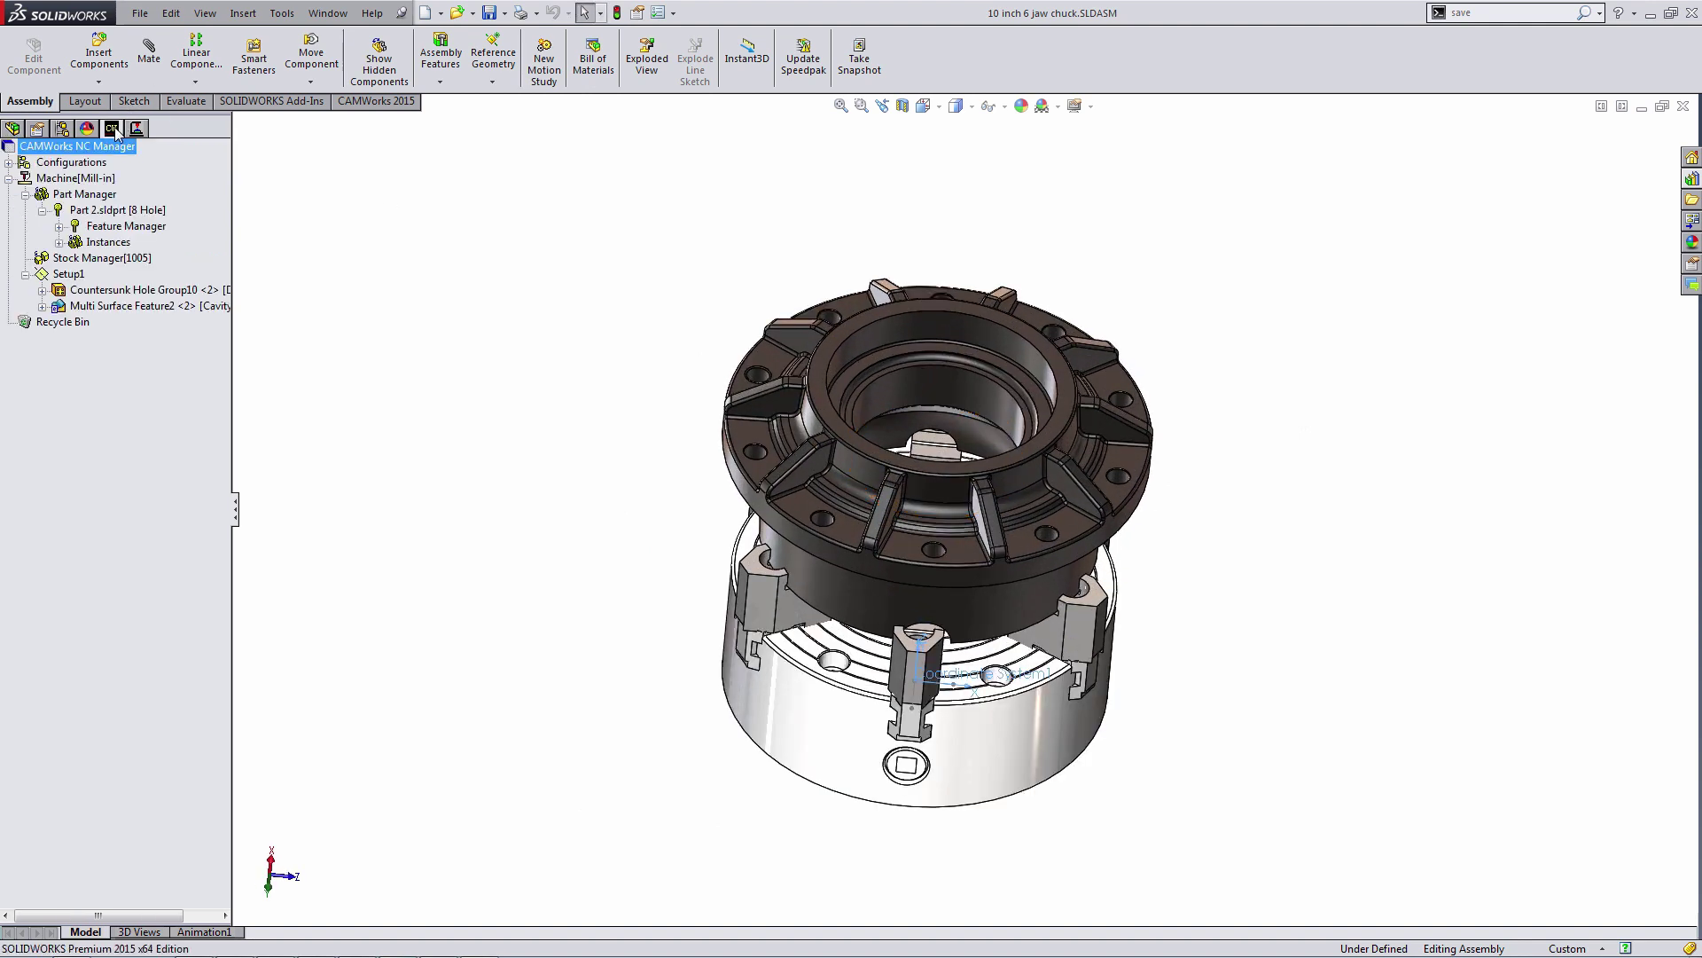
left_click(137, 130)
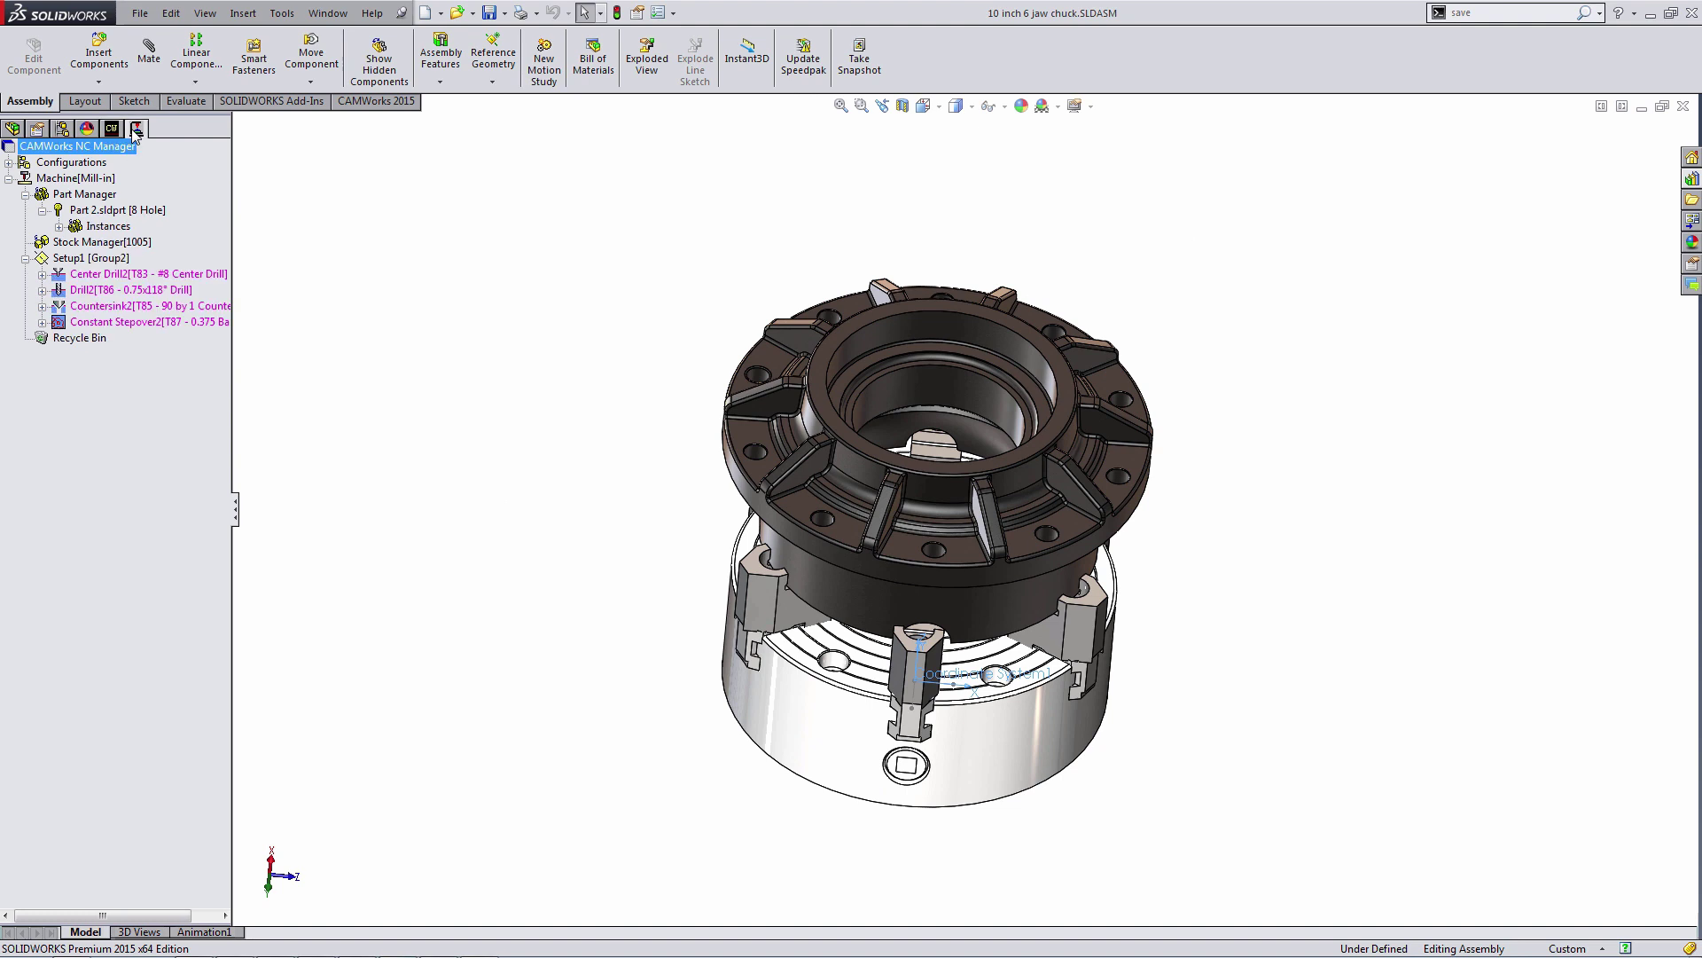
left_click(364, 100)
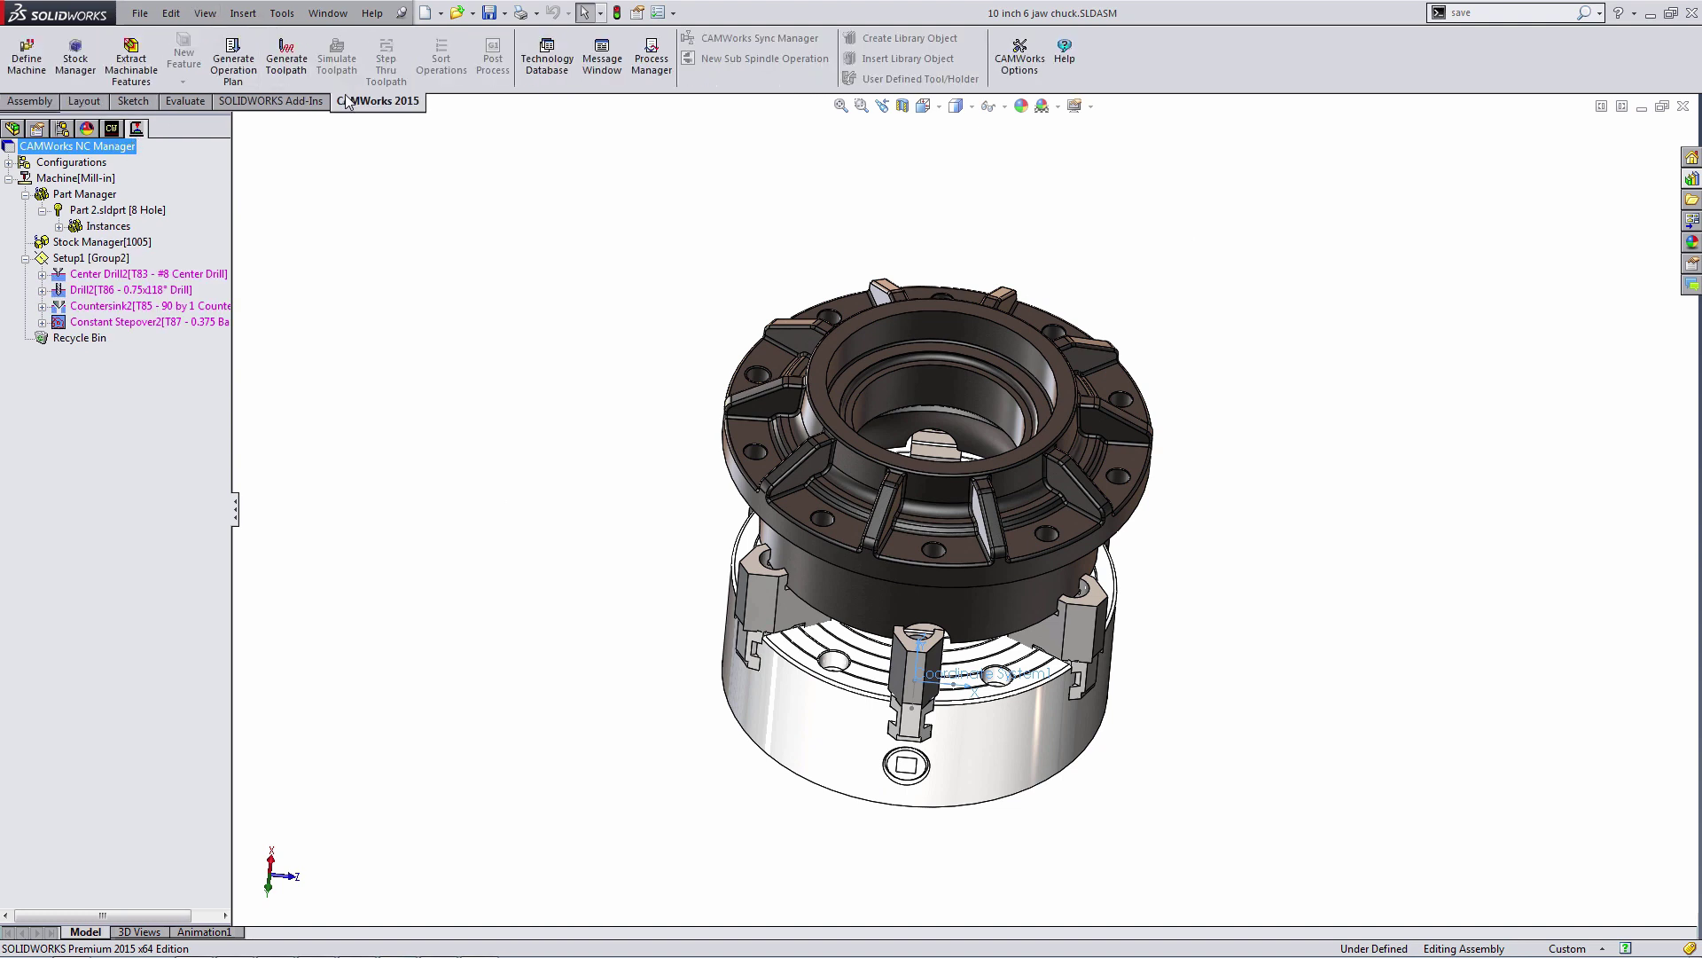
left_click(288, 61)
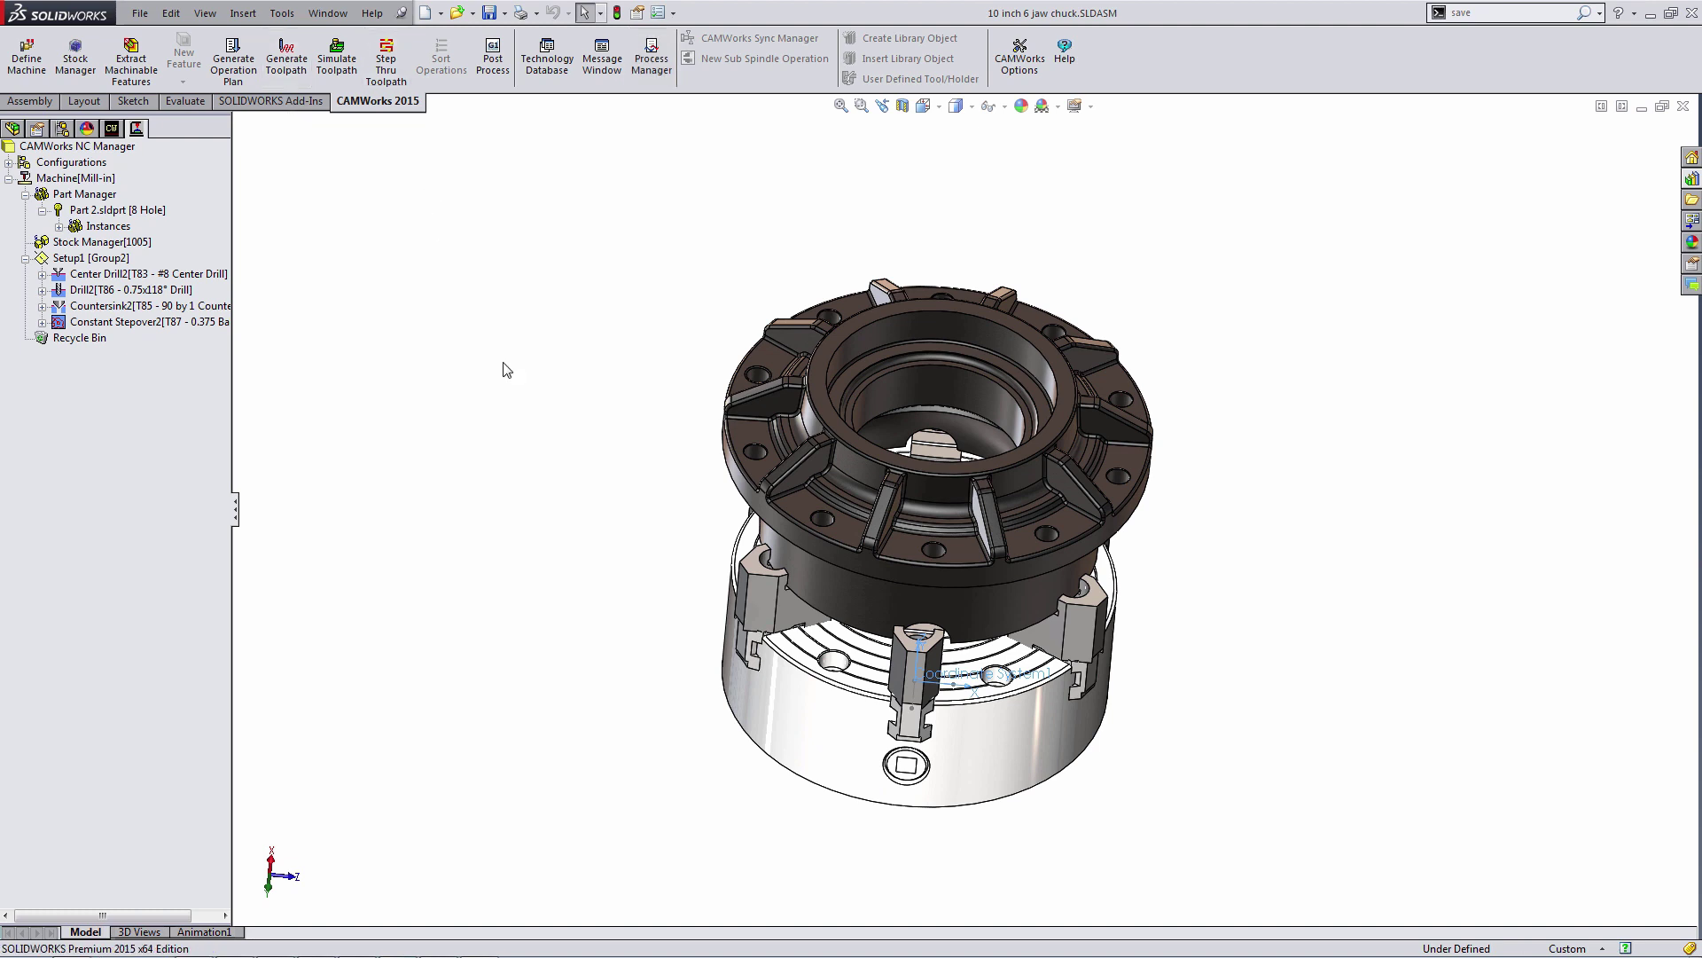
- Box-select the whole chuck as Setup1 fixtures, set Avoid All, and regenerate the toolpaths
left_click(78, 259)
right_click(78, 259)
left_click(115, 269)
left_click_drag(592, 202, 318, 175)
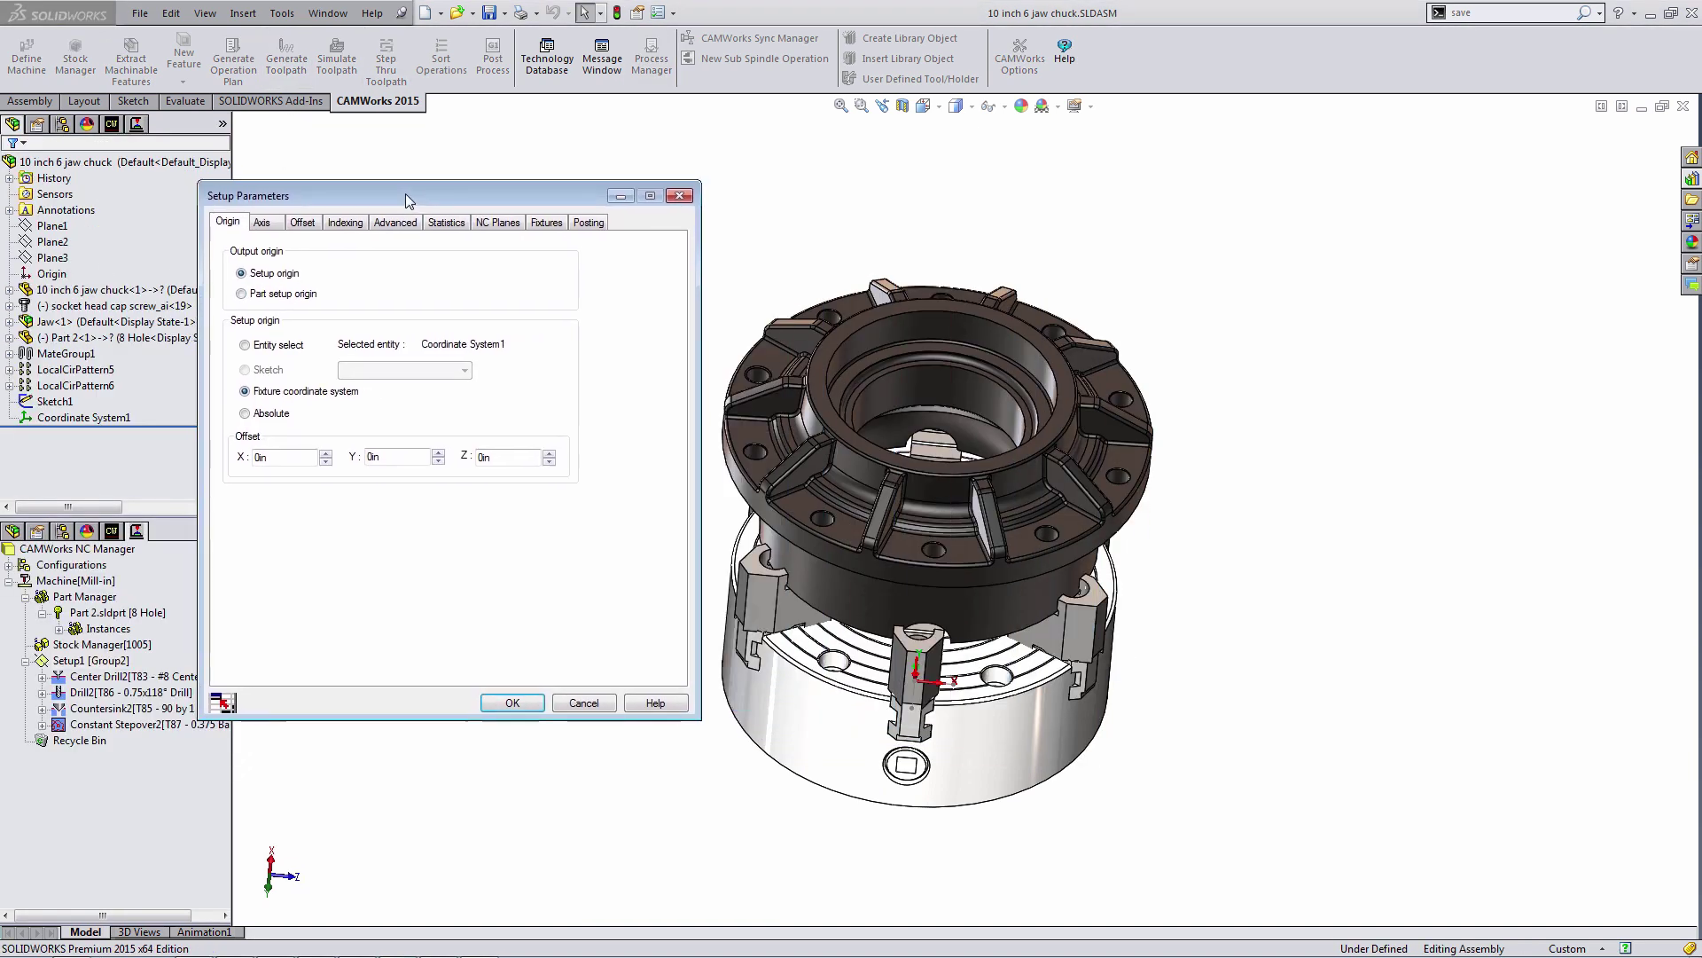
left_click(542, 207)
left_click_drag(531, 192, 397, 174)
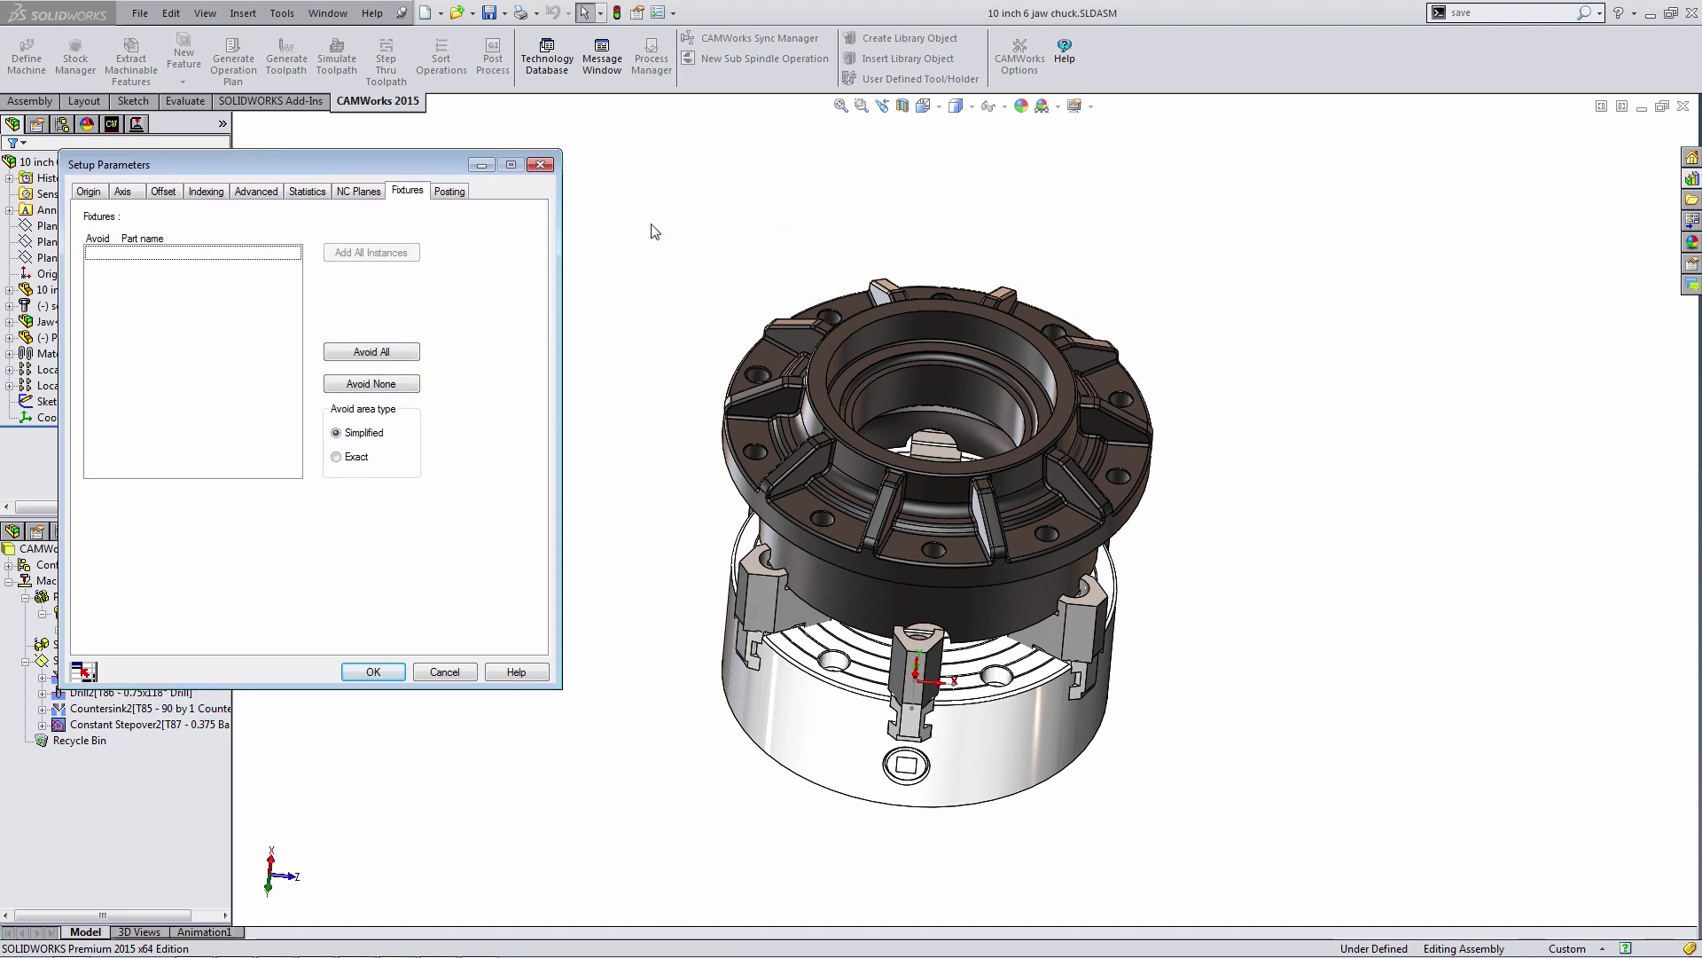
left_click_drag(625, 223, 1192, 854)
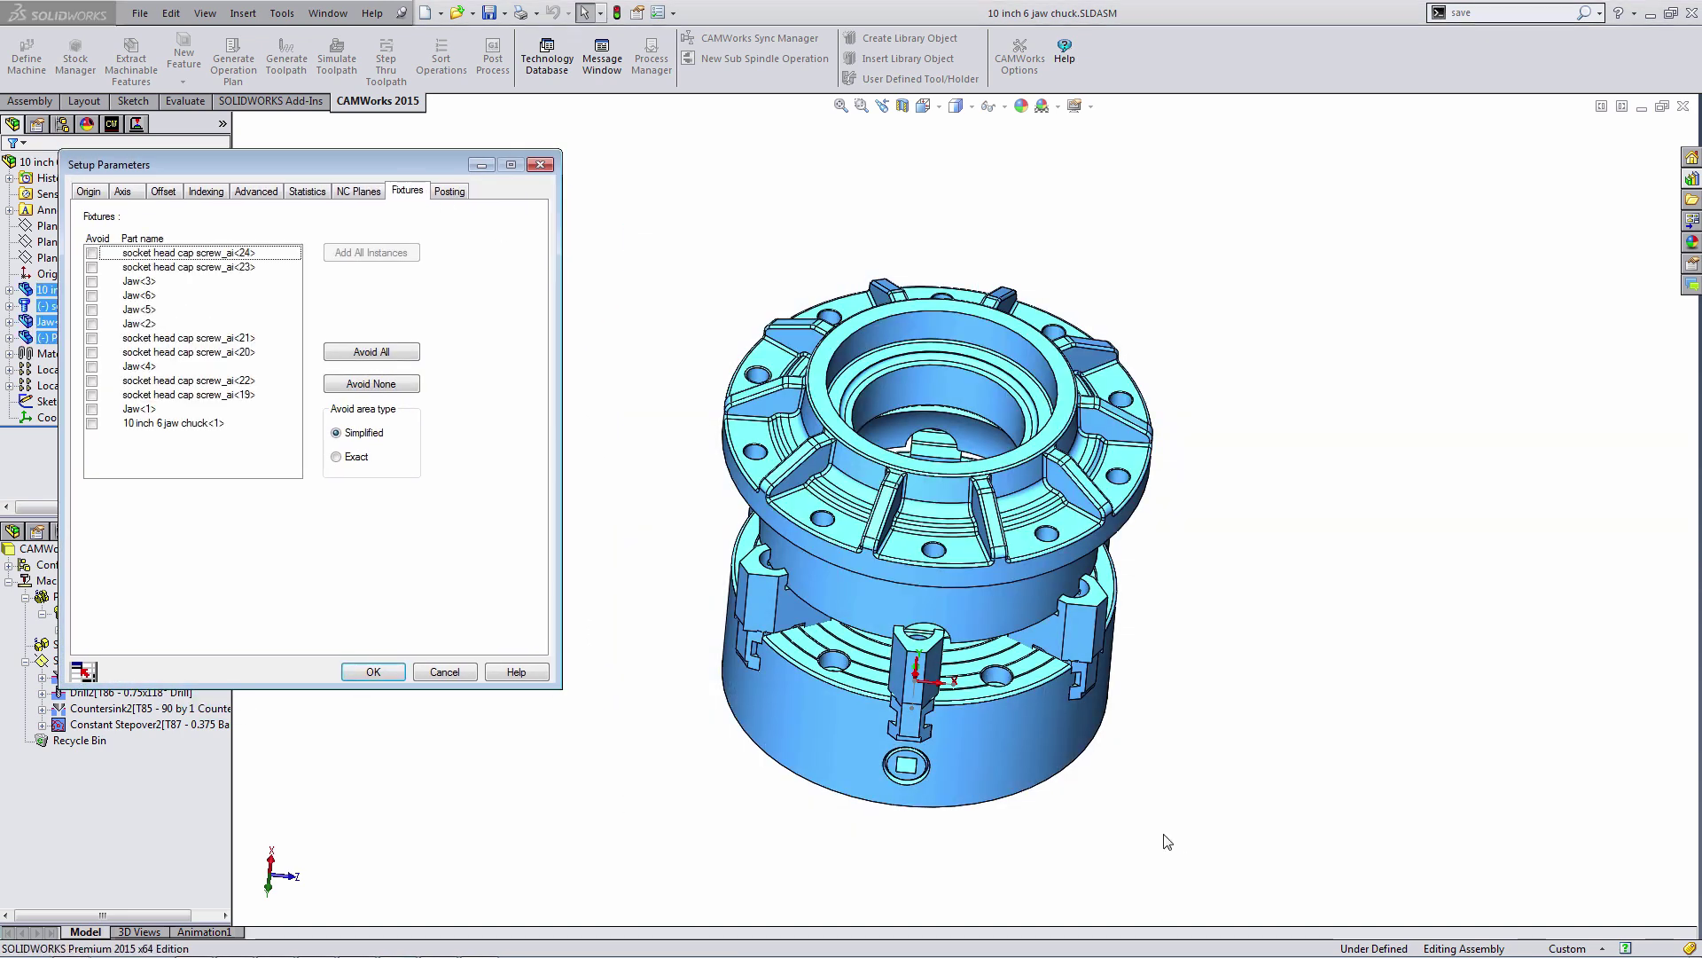
left_click(383, 354)
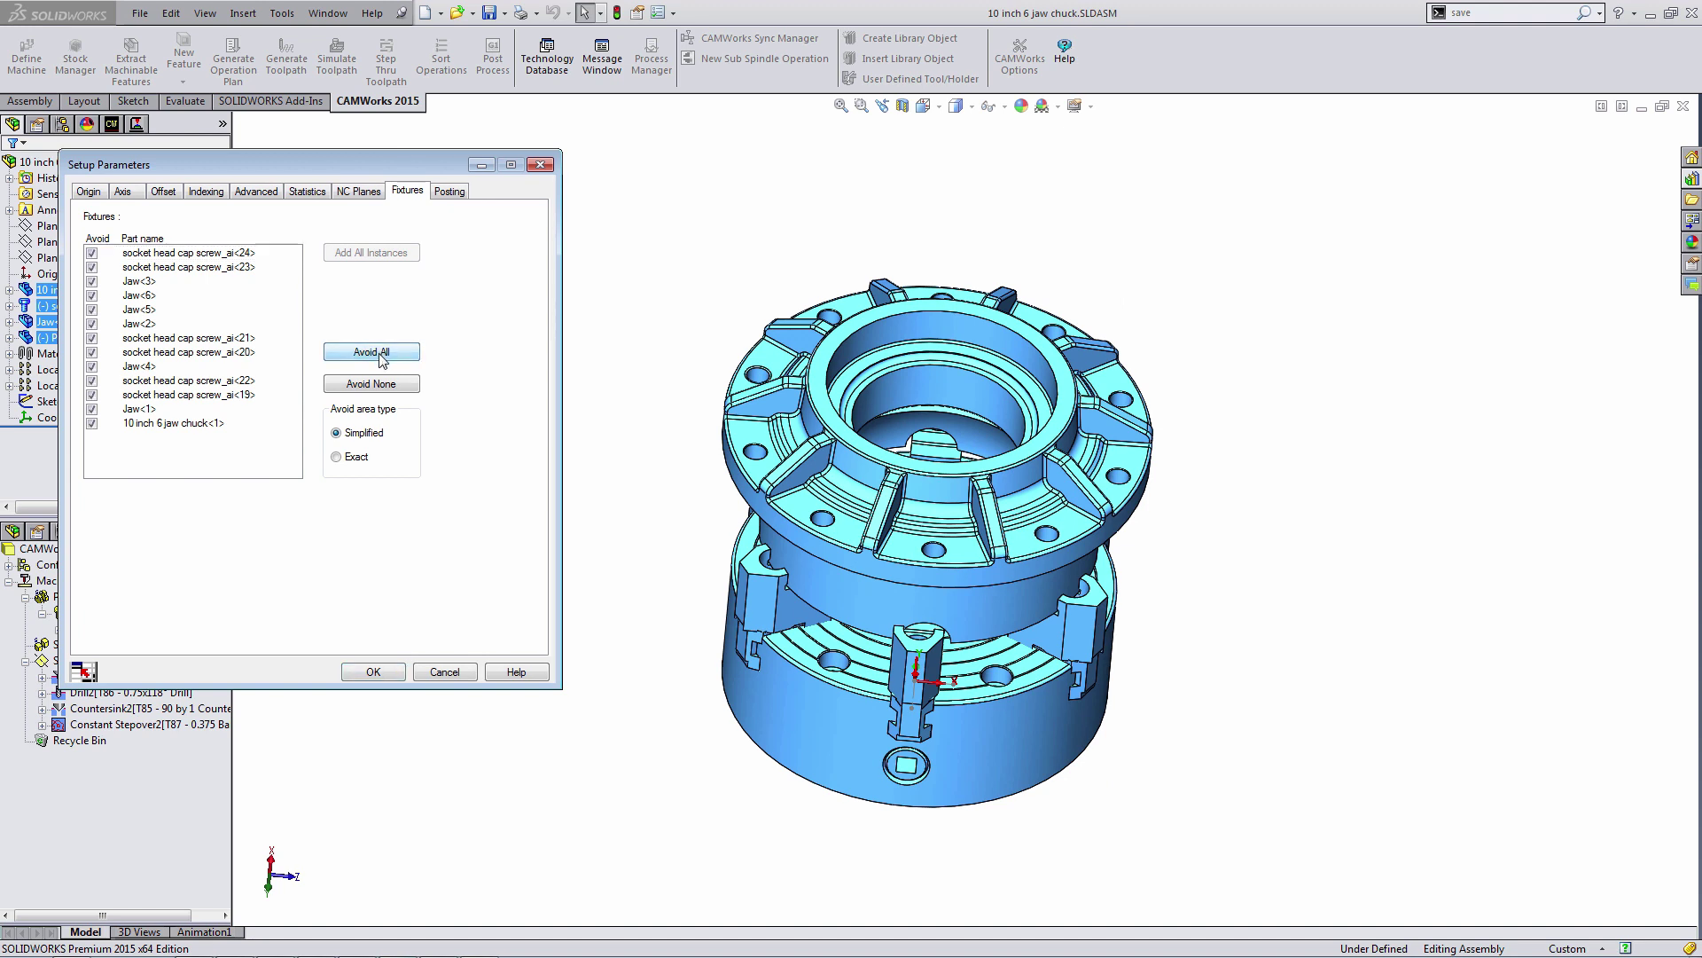
left_click(373, 671)
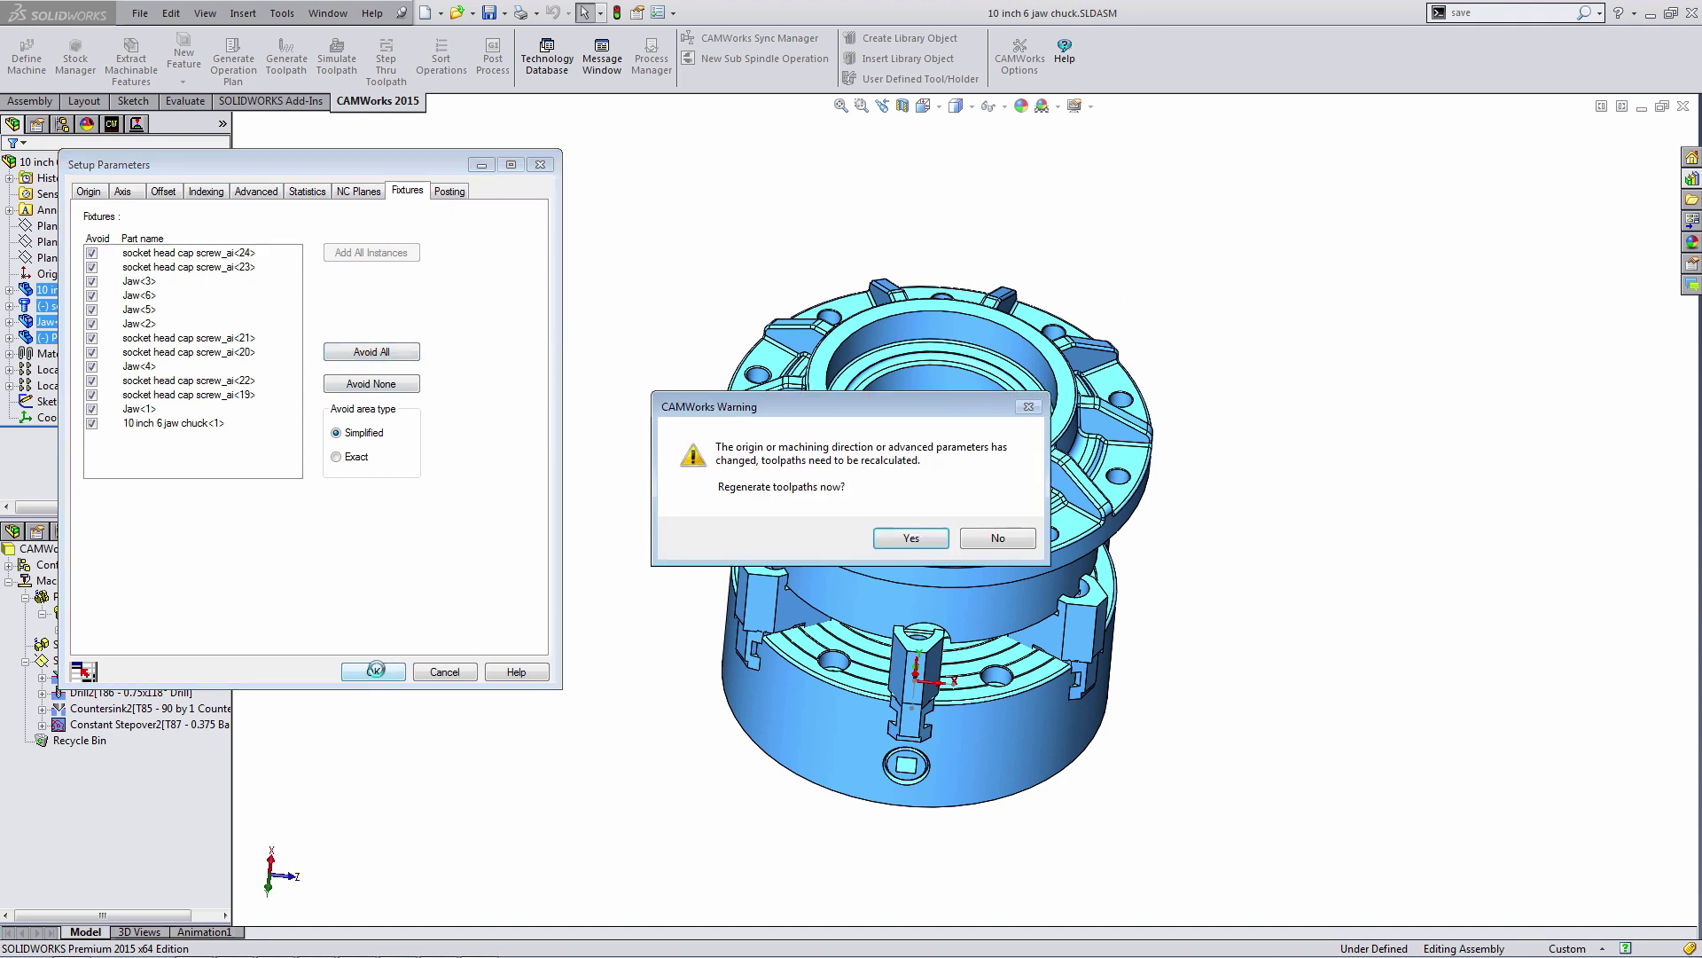
left_click(914, 539)
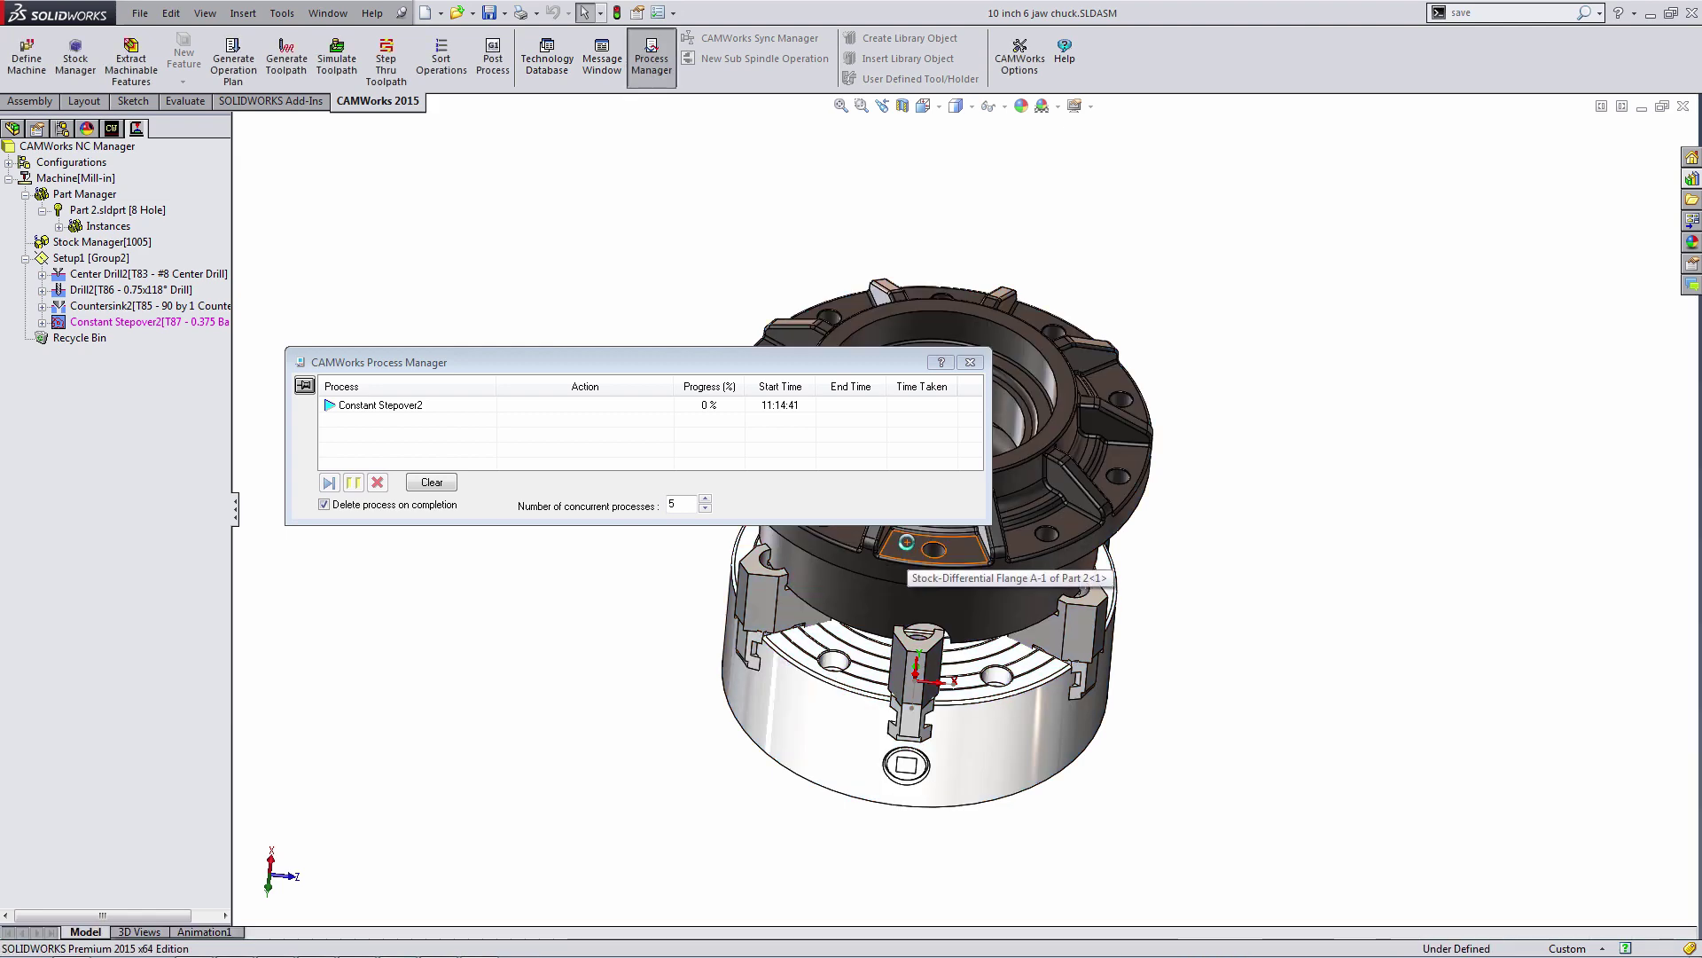
left_click(149, 290)
left_click(142, 321)
middle_click_drag(621, 382, 684, 506)
scroll(1180, 503, "down", 3)
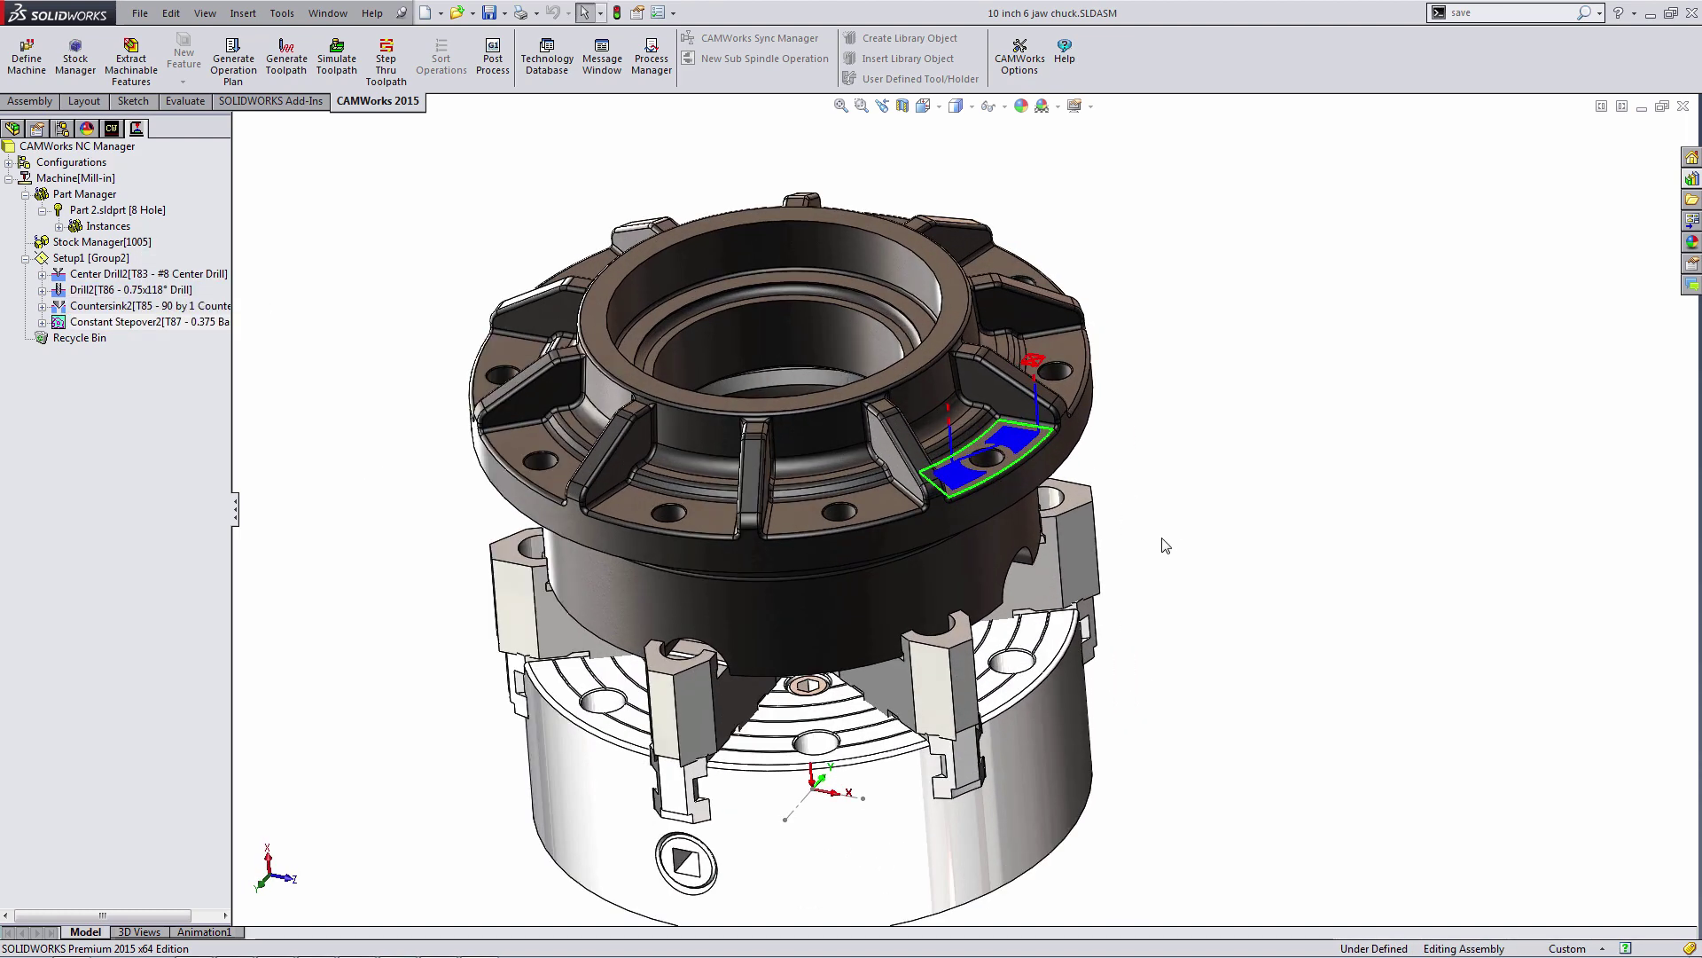